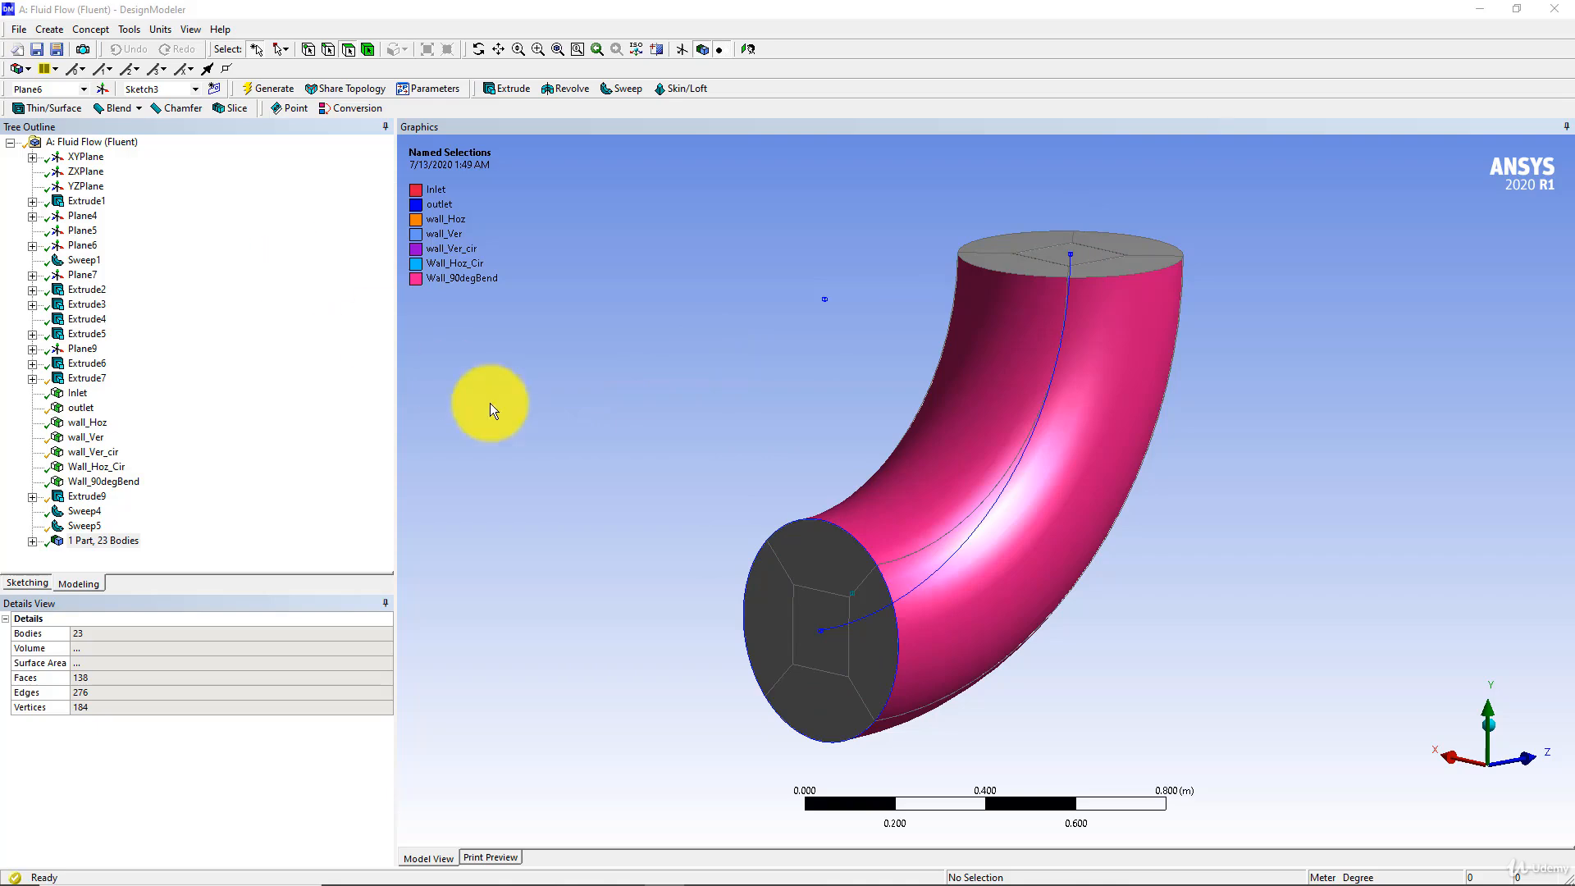
Show all bodies of the pipe geometry and view the full horizontal pipe together with the bend
{"action": "right_click", "coordinate": [544, 418]}
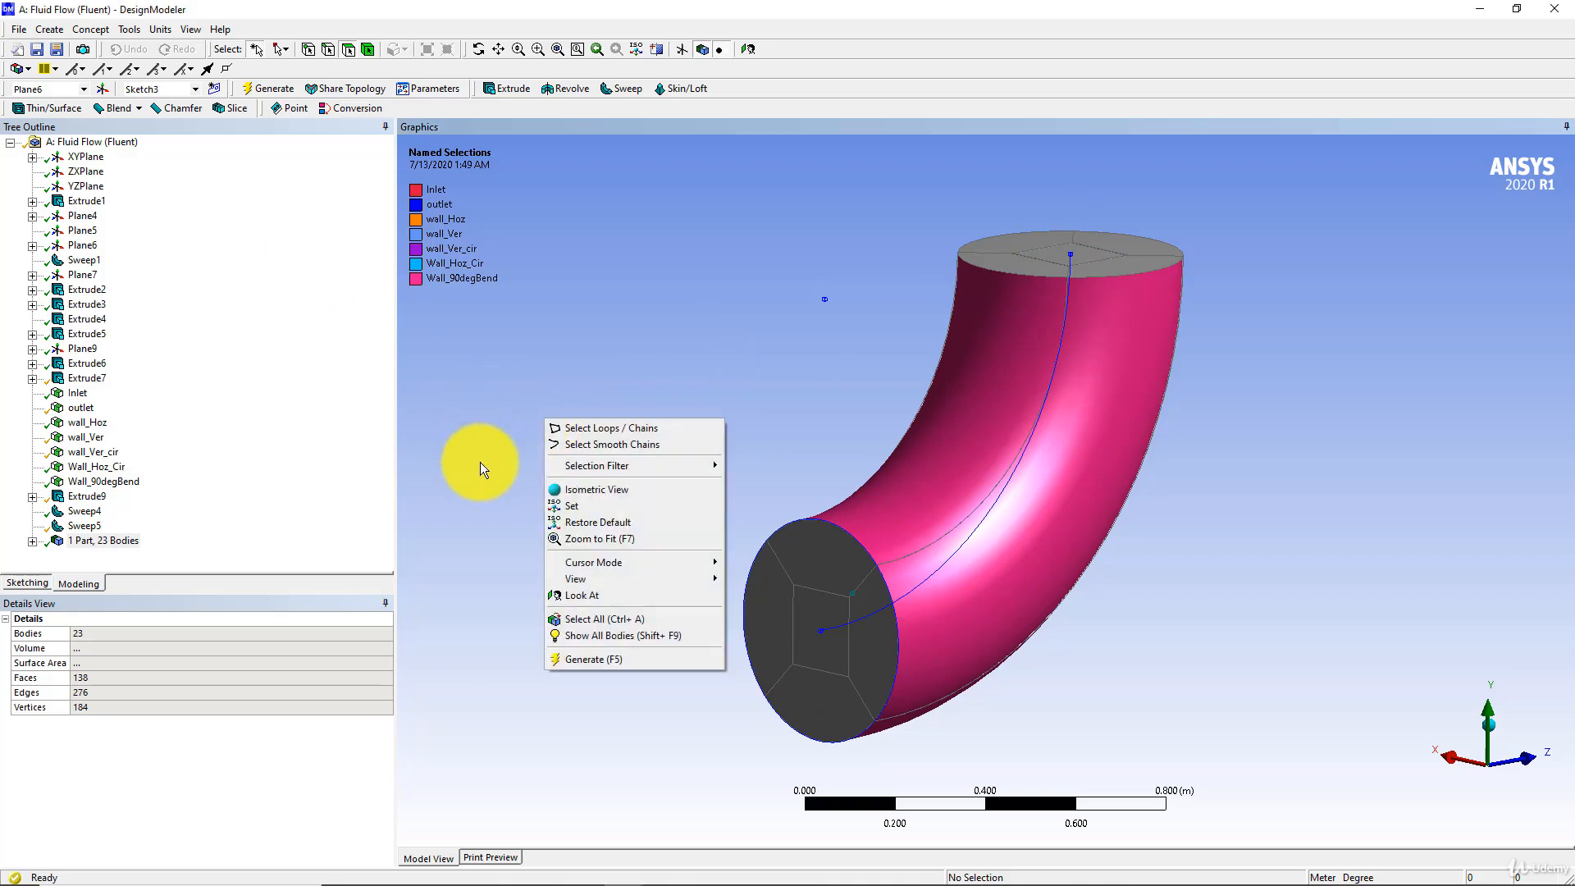
{"action": "left_click", "coordinate": [579, 633]}
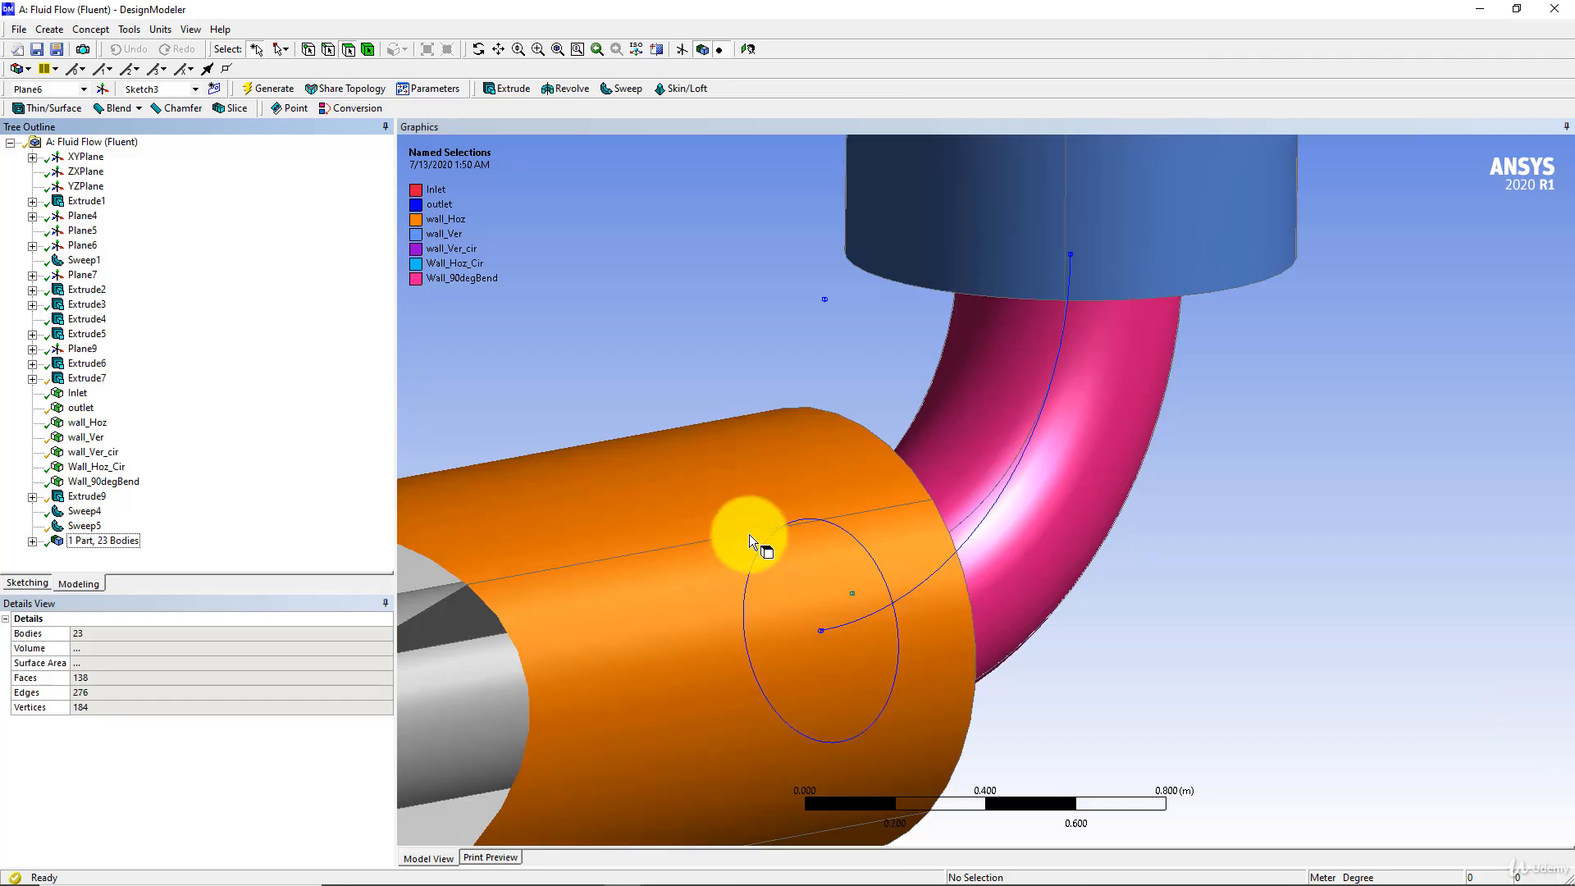
{"action": "scroll", "coordinate": [750, 549], "scroll_direction": "down", "scroll_amount": 5}
{"action": "middle_click_drag", "start_coordinate": [707, 574], "coordinate": [772, 571]}
{"action": "scroll", "coordinate": [770, 589], "scroll_direction": "up", "scroll_amount": 3}
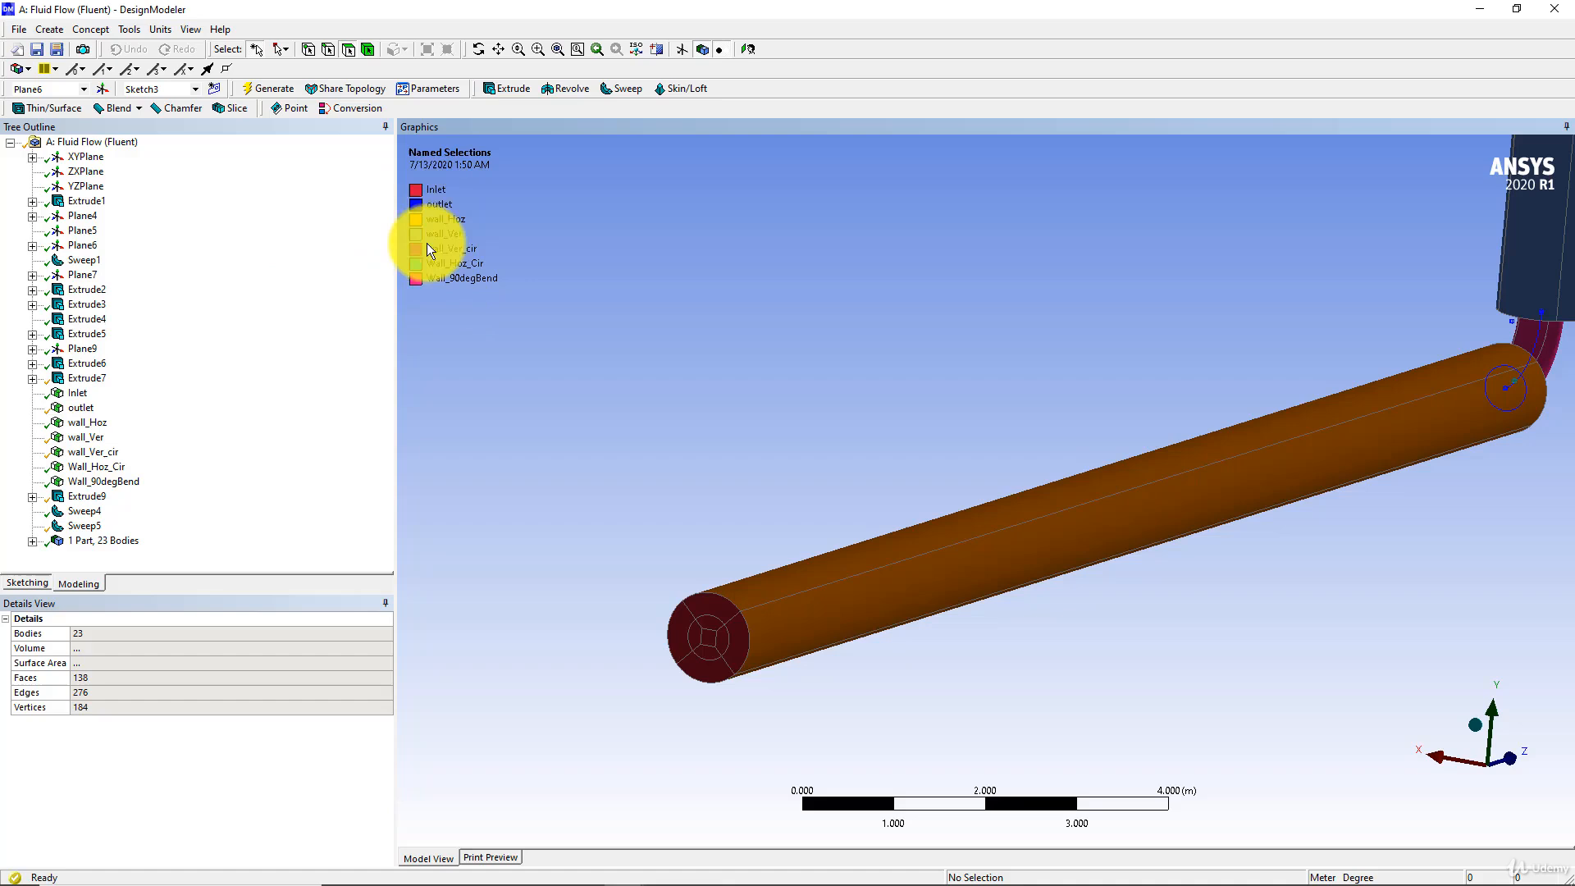
Set the edge coloring of the model to By Connection
{"action": "left_click", "coordinate": [28, 70]}
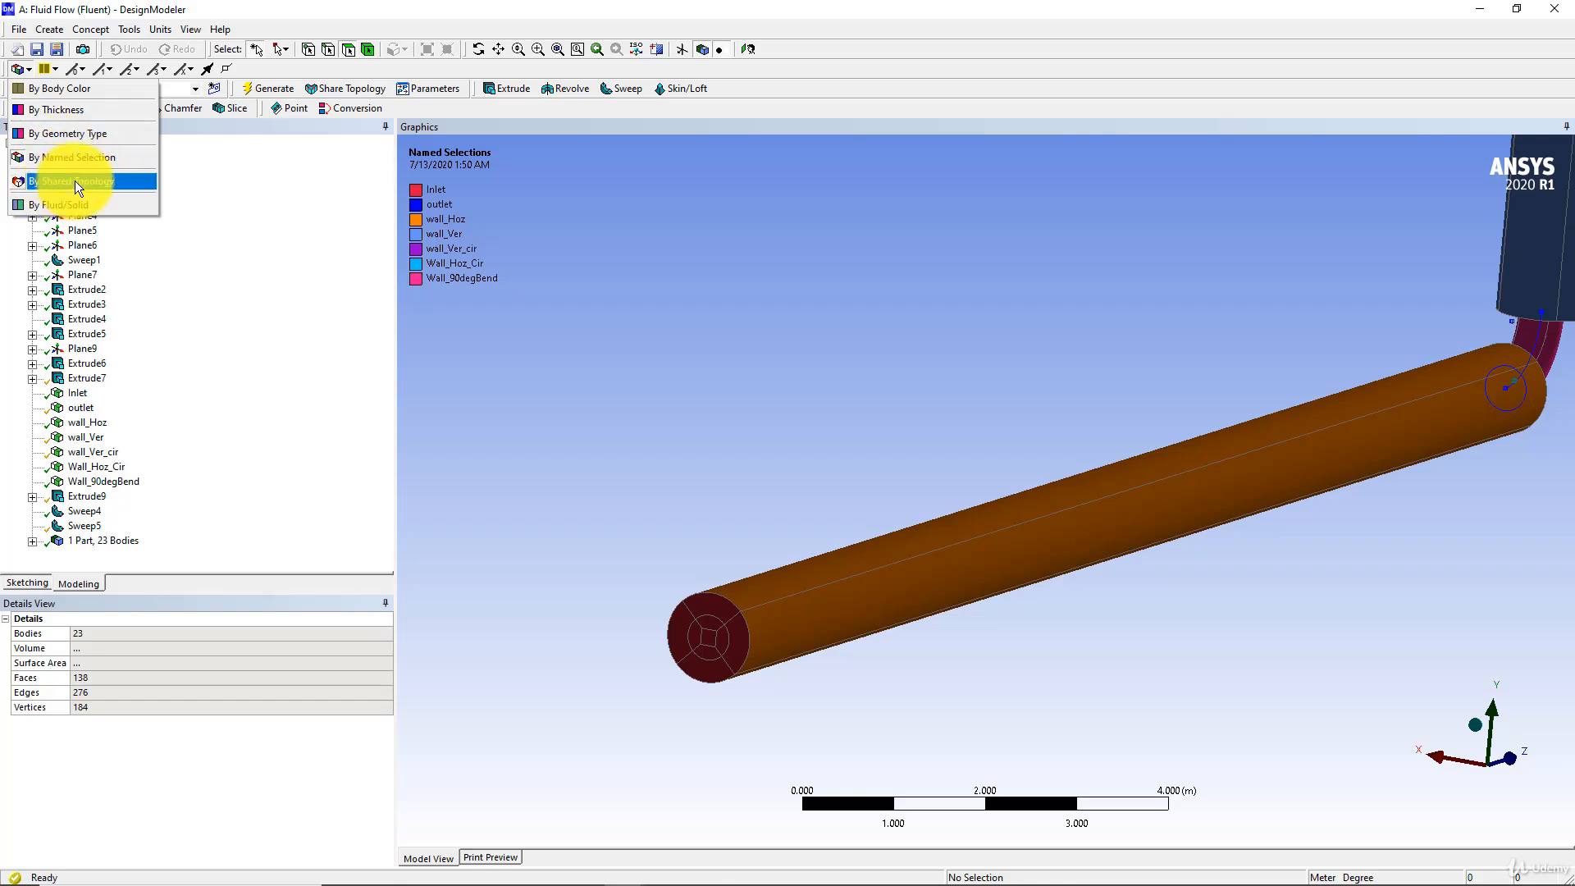
{"action": "left_click", "coordinate": [56, 69]}
{"action": "left_click", "coordinate": [56, 67]}
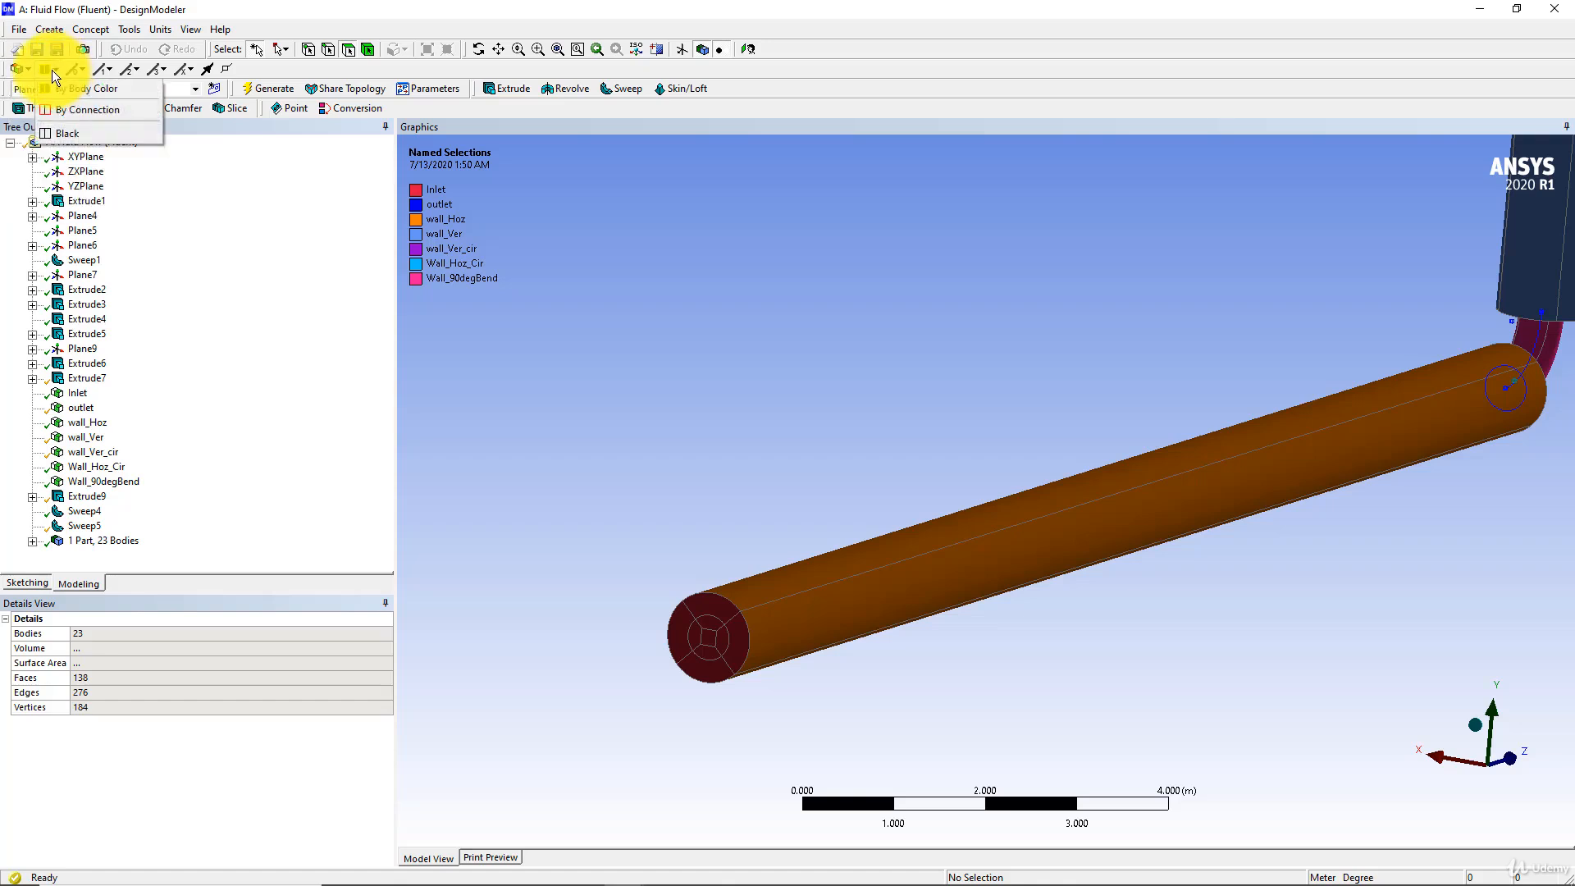
{"action": "left_click", "coordinate": [105, 116]}
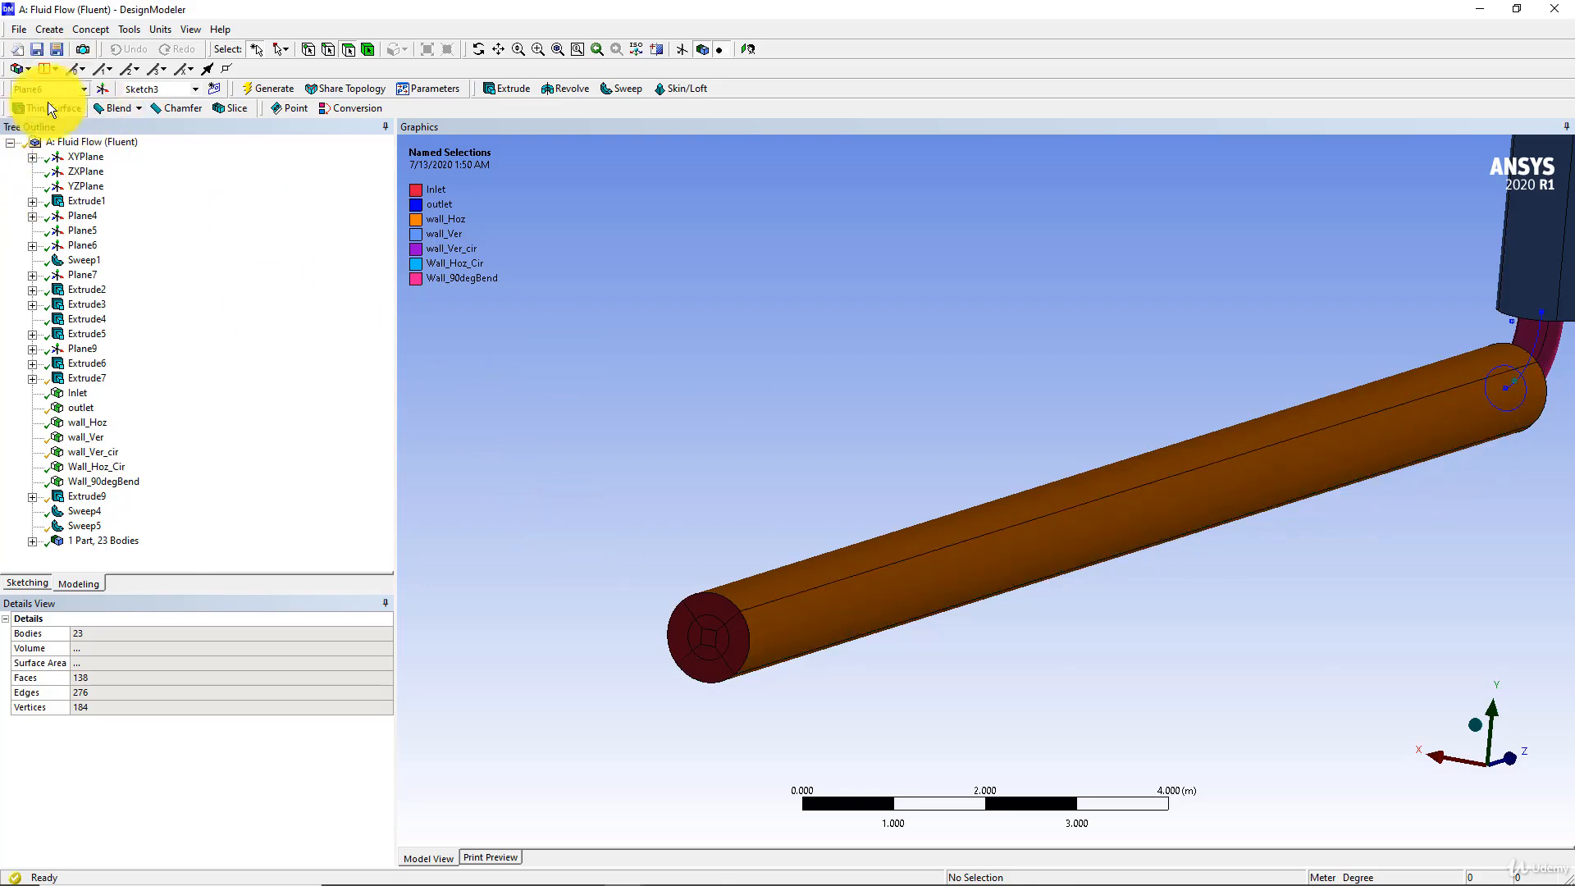
{"action": "left_click", "coordinate": [228, 68]}
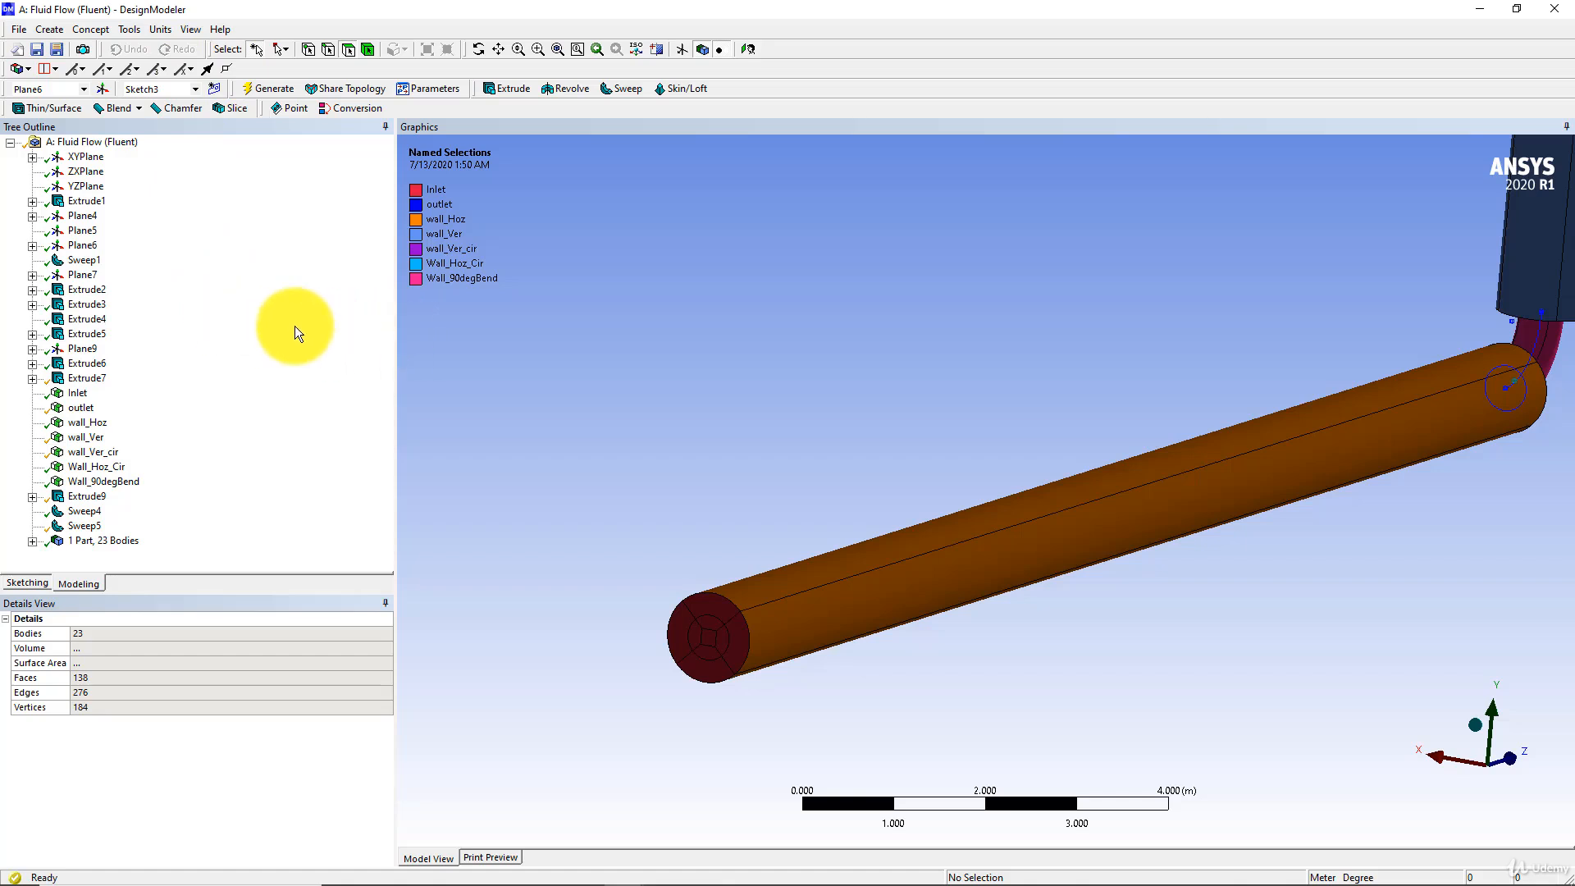
Hide Sketch1 of the XYPlane
{"action": "left_click", "coordinate": [32, 158]}
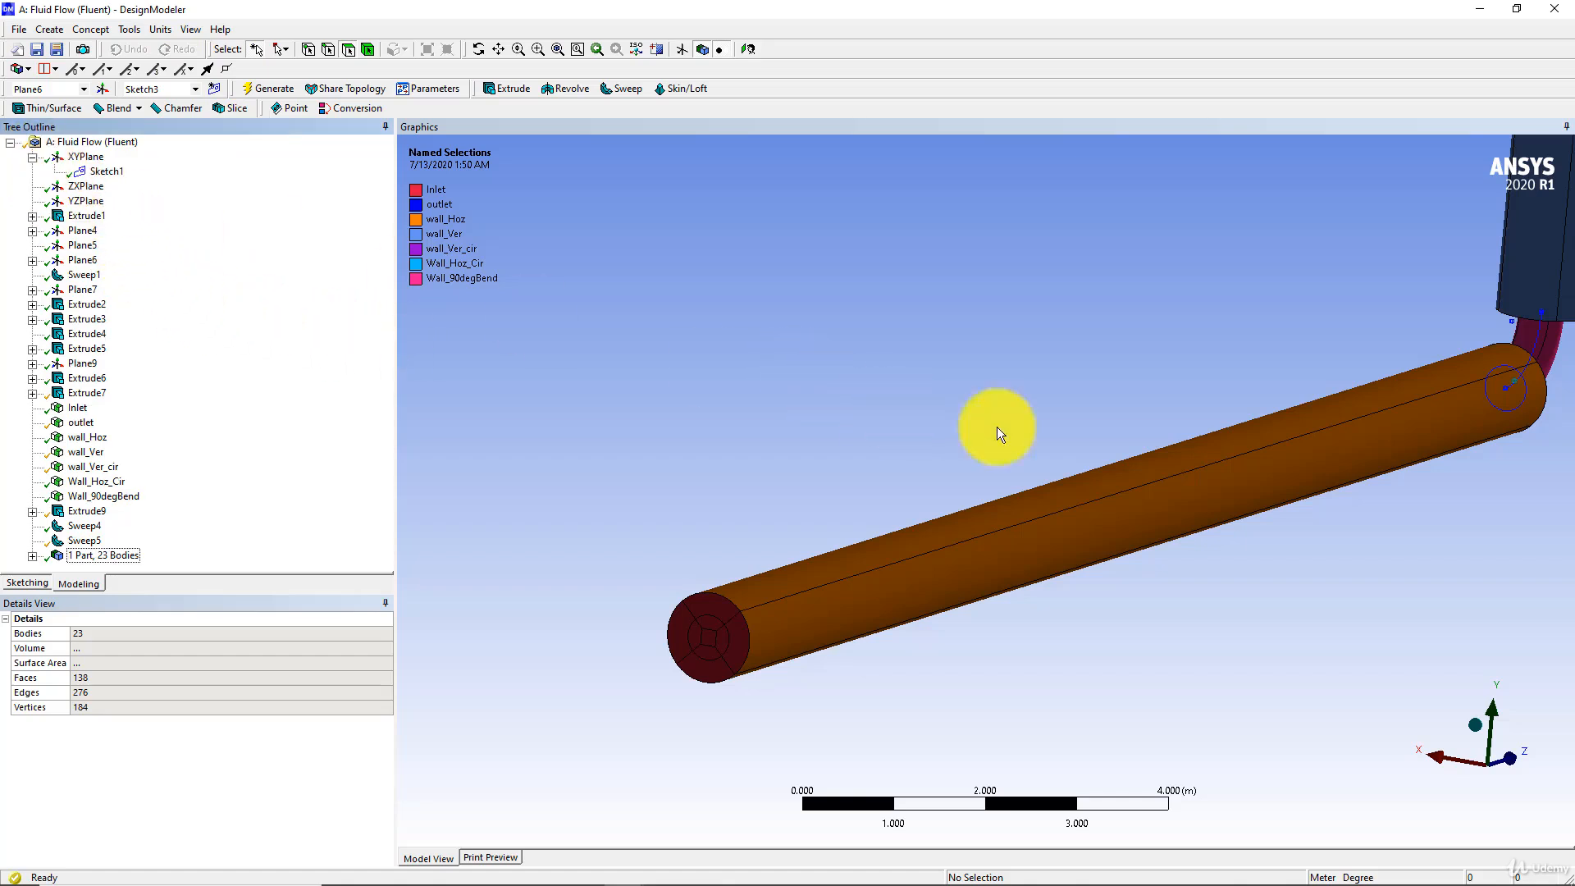
{"action": "middle_click_drag", "start_coordinate": [1149, 443], "coordinate": [818, 501], "text": "ctrl"}
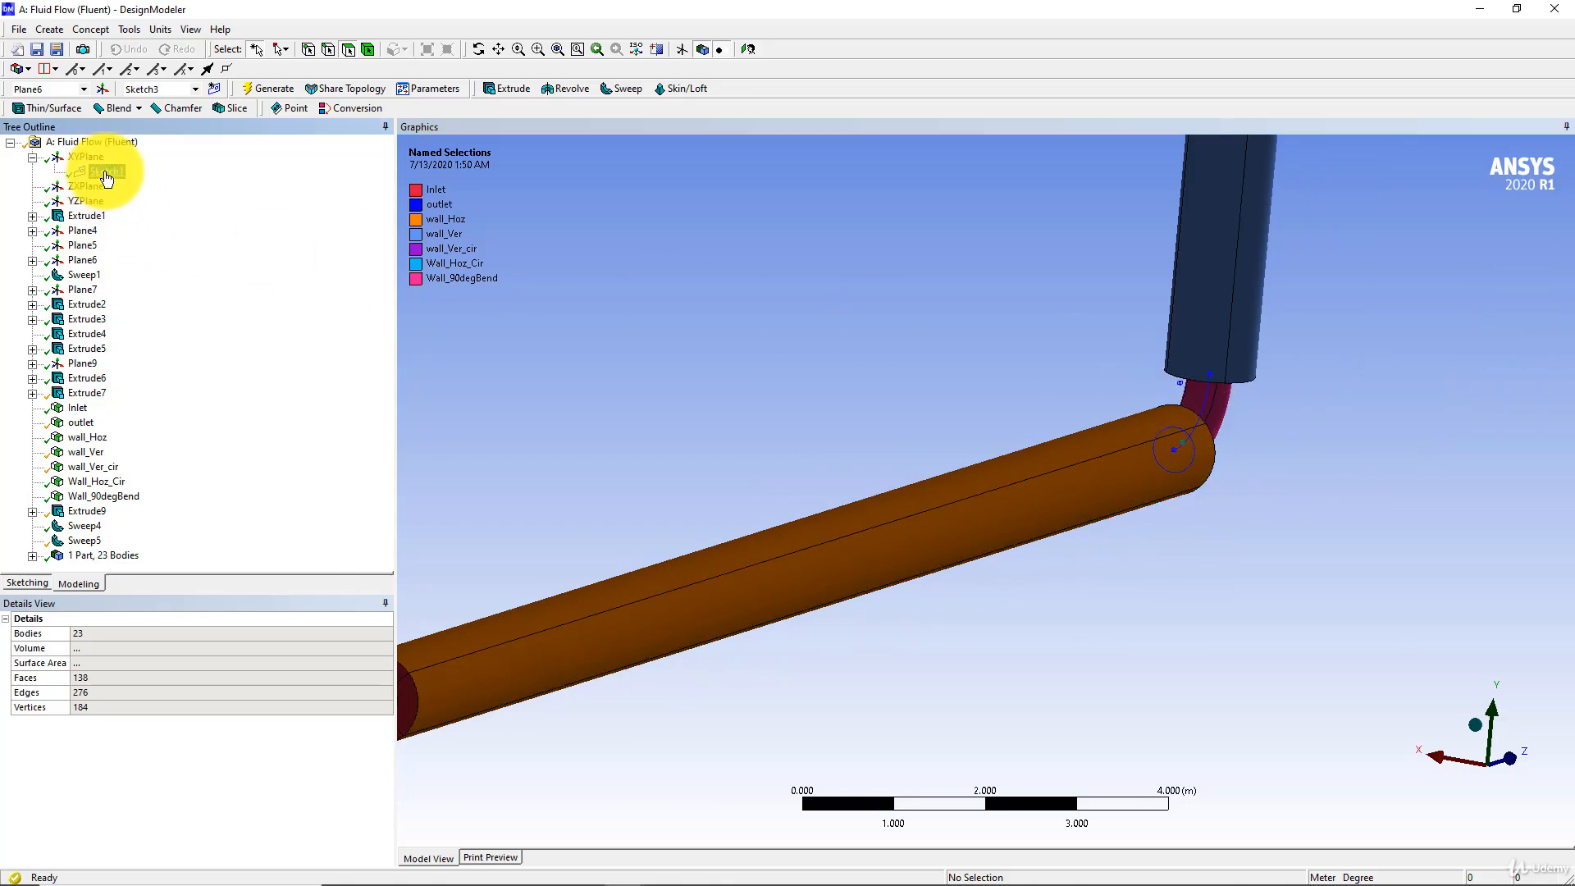
{"action": "right_click", "coordinate": [105, 171]}
{"action": "left_click", "coordinate": [144, 197]}
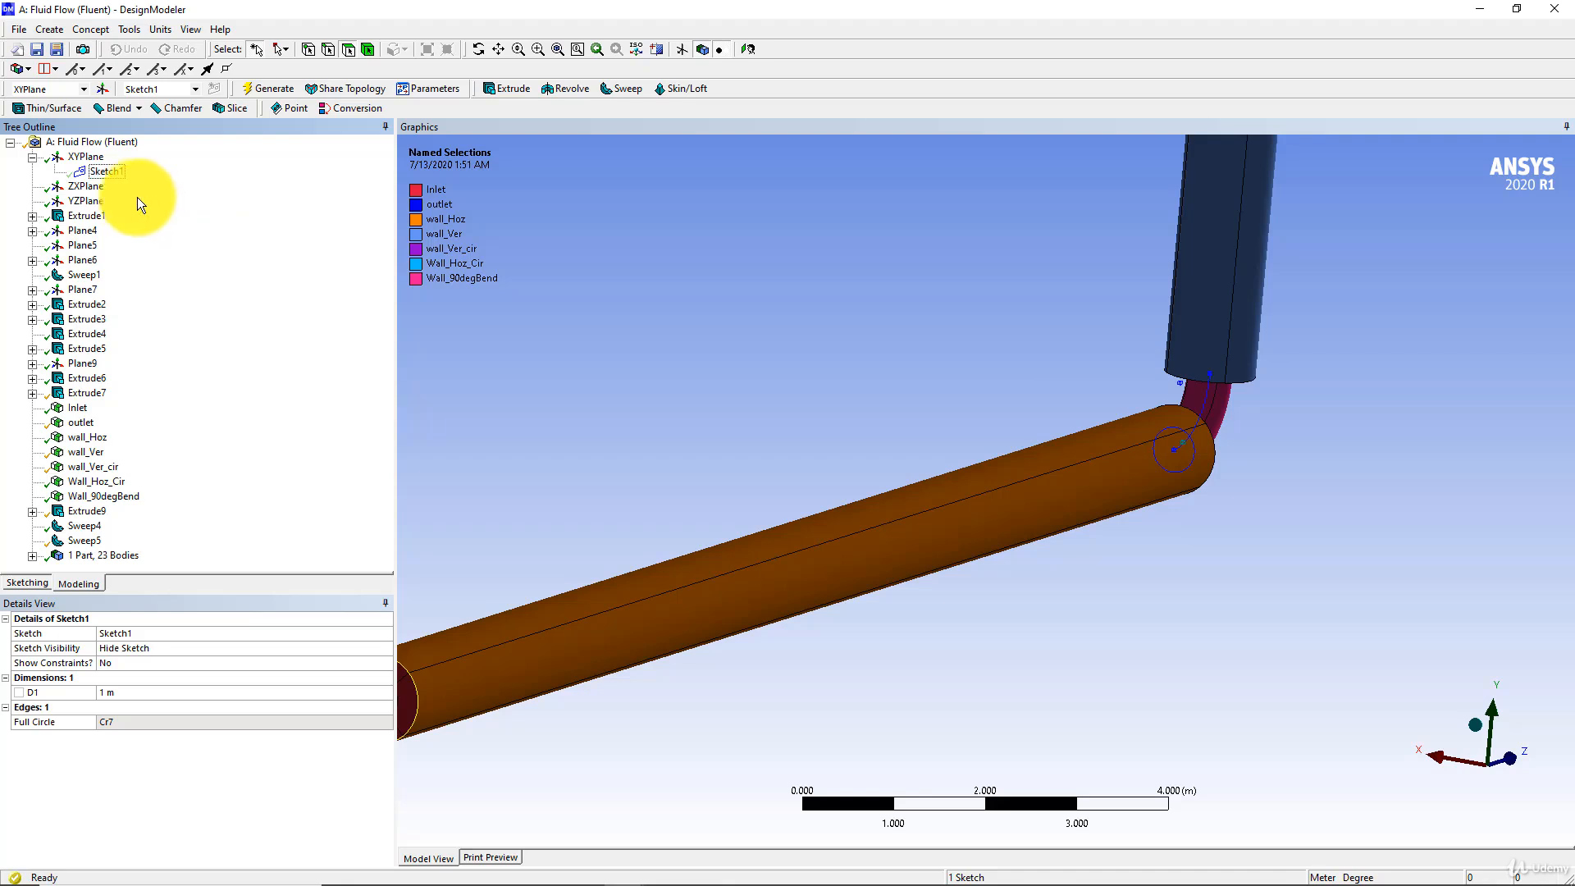
Hide Sketch2, Sketch6 and Sketch9 under Plane4
{"action": "left_click", "coordinate": [32, 215]}
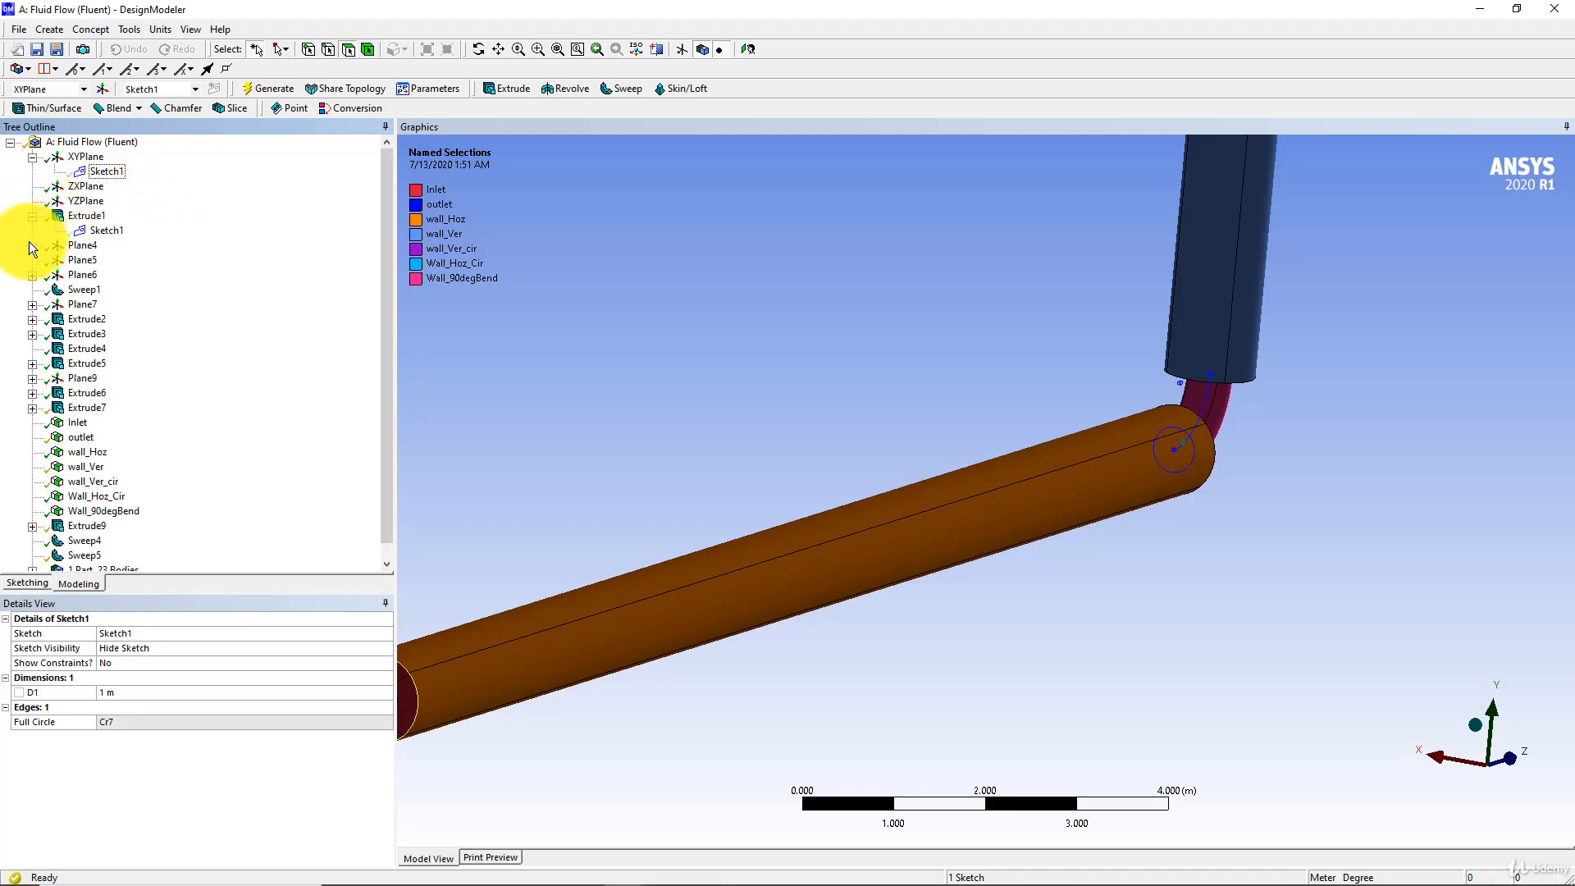
{"action": "left_click", "coordinate": [32, 245]}
{"action": "right_click", "coordinate": [98, 262]}
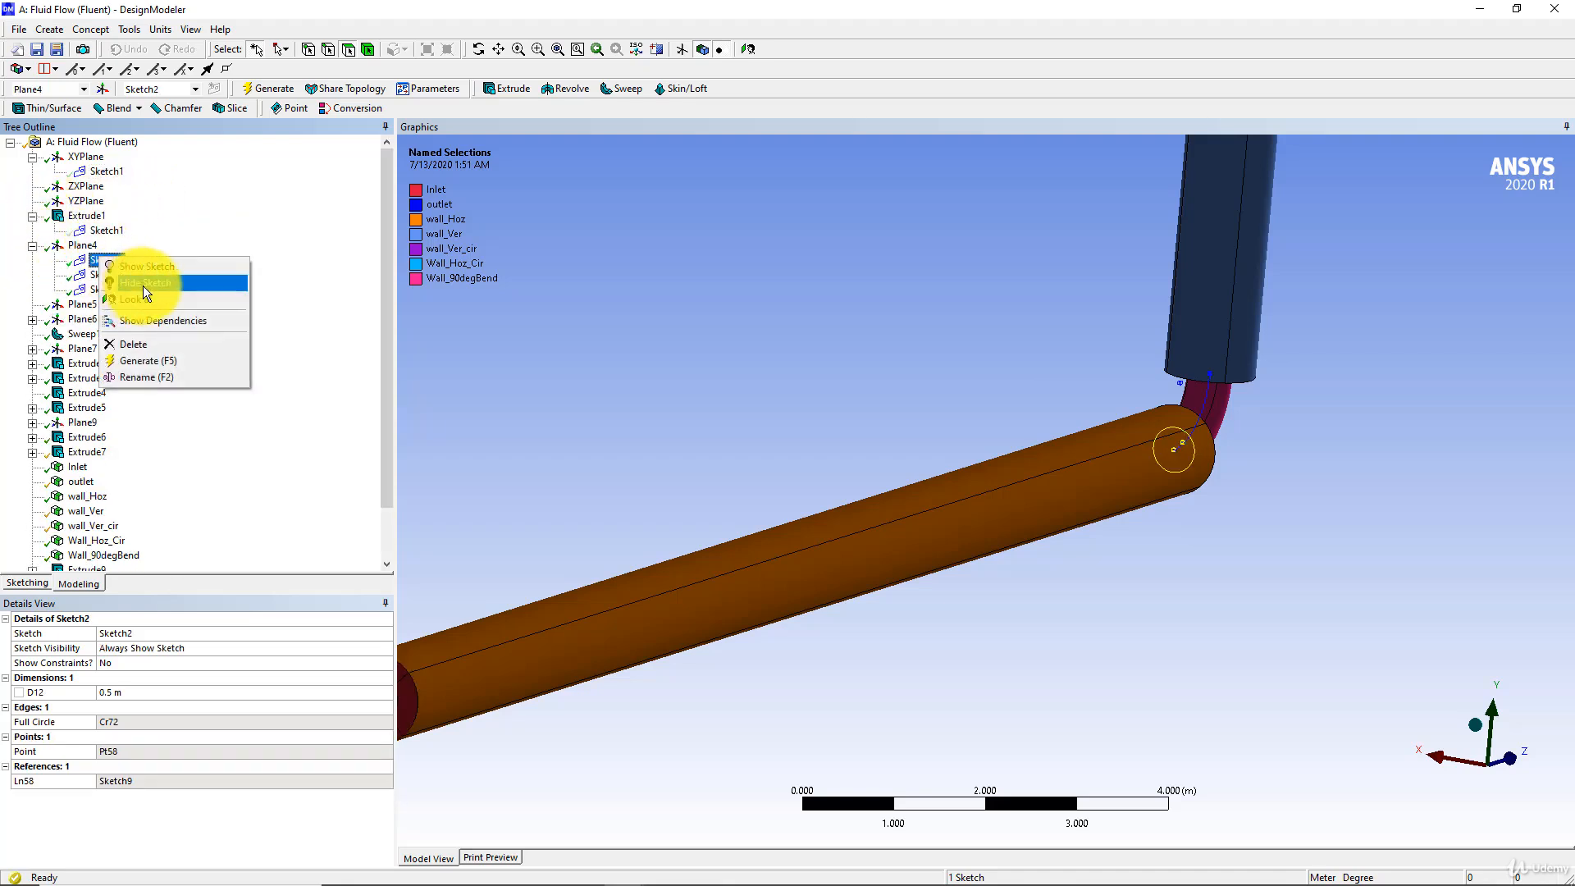
{"action": "left_click", "coordinate": [131, 282]}
{"action": "right_click", "coordinate": [114, 277]}
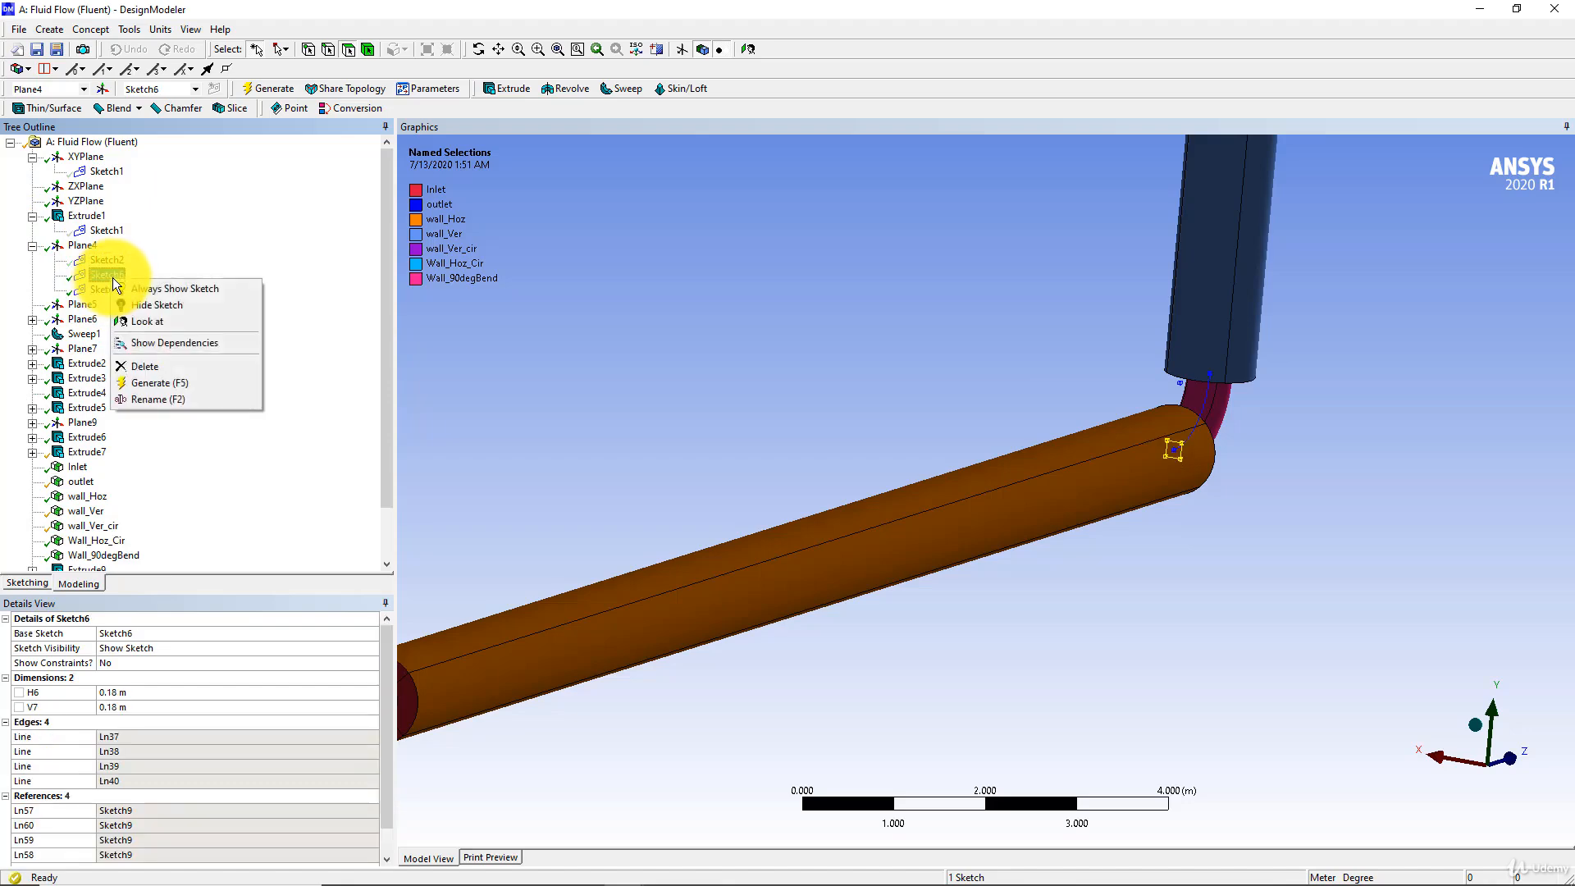
{"action": "left_click", "coordinate": [151, 305]}
{"action": "right_click", "coordinate": [109, 292]}
{"action": "left_click", "coordinate": [140, 318]}
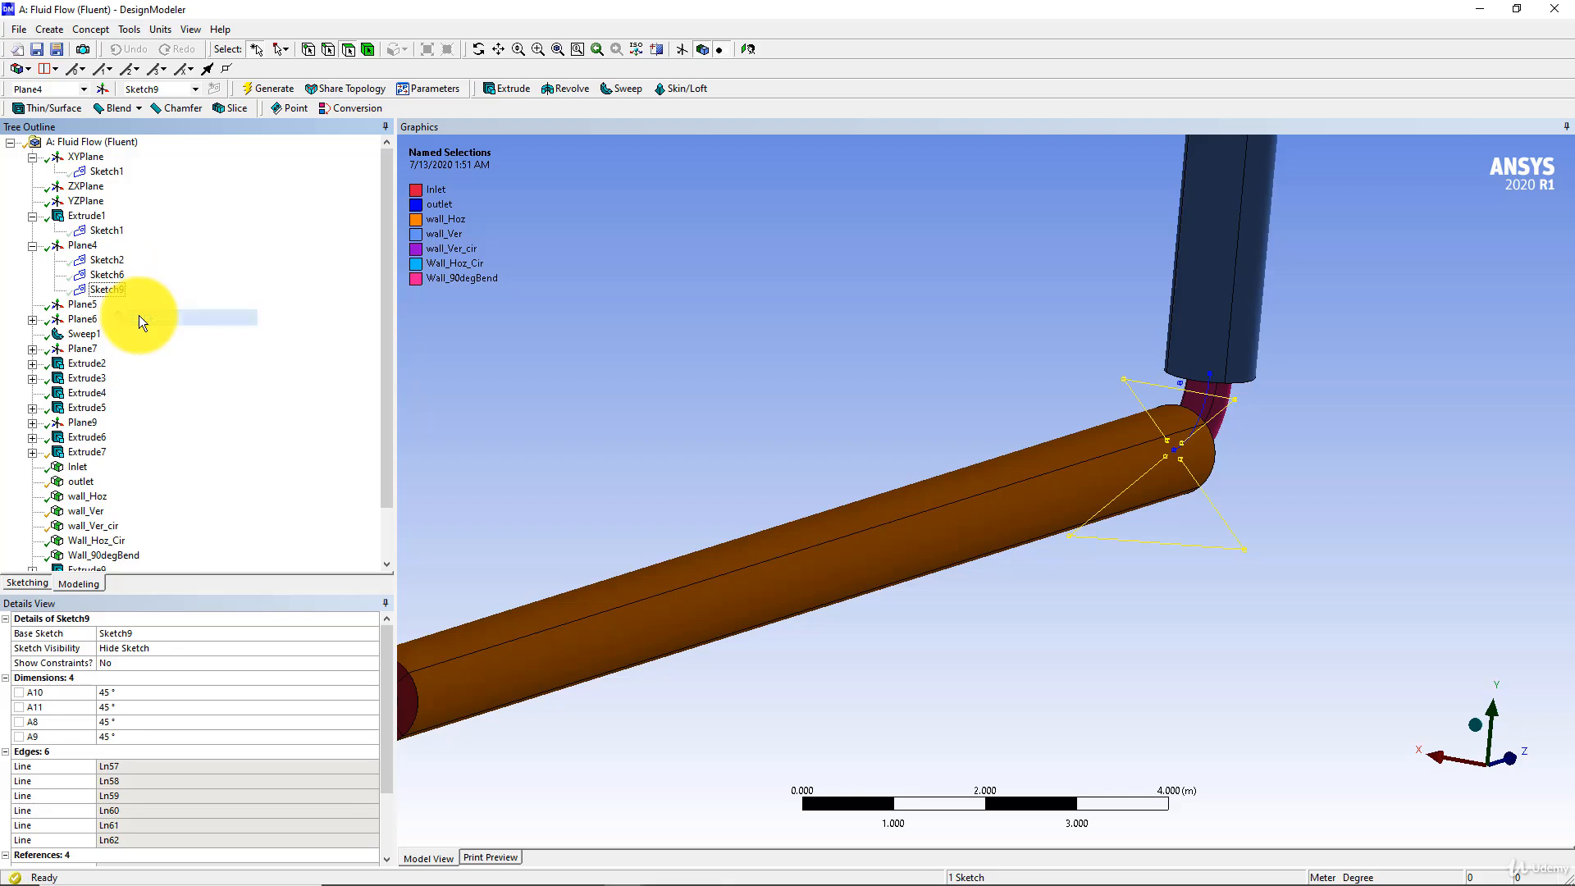
{"action": "right_click", "coordinate": [110, 290]}
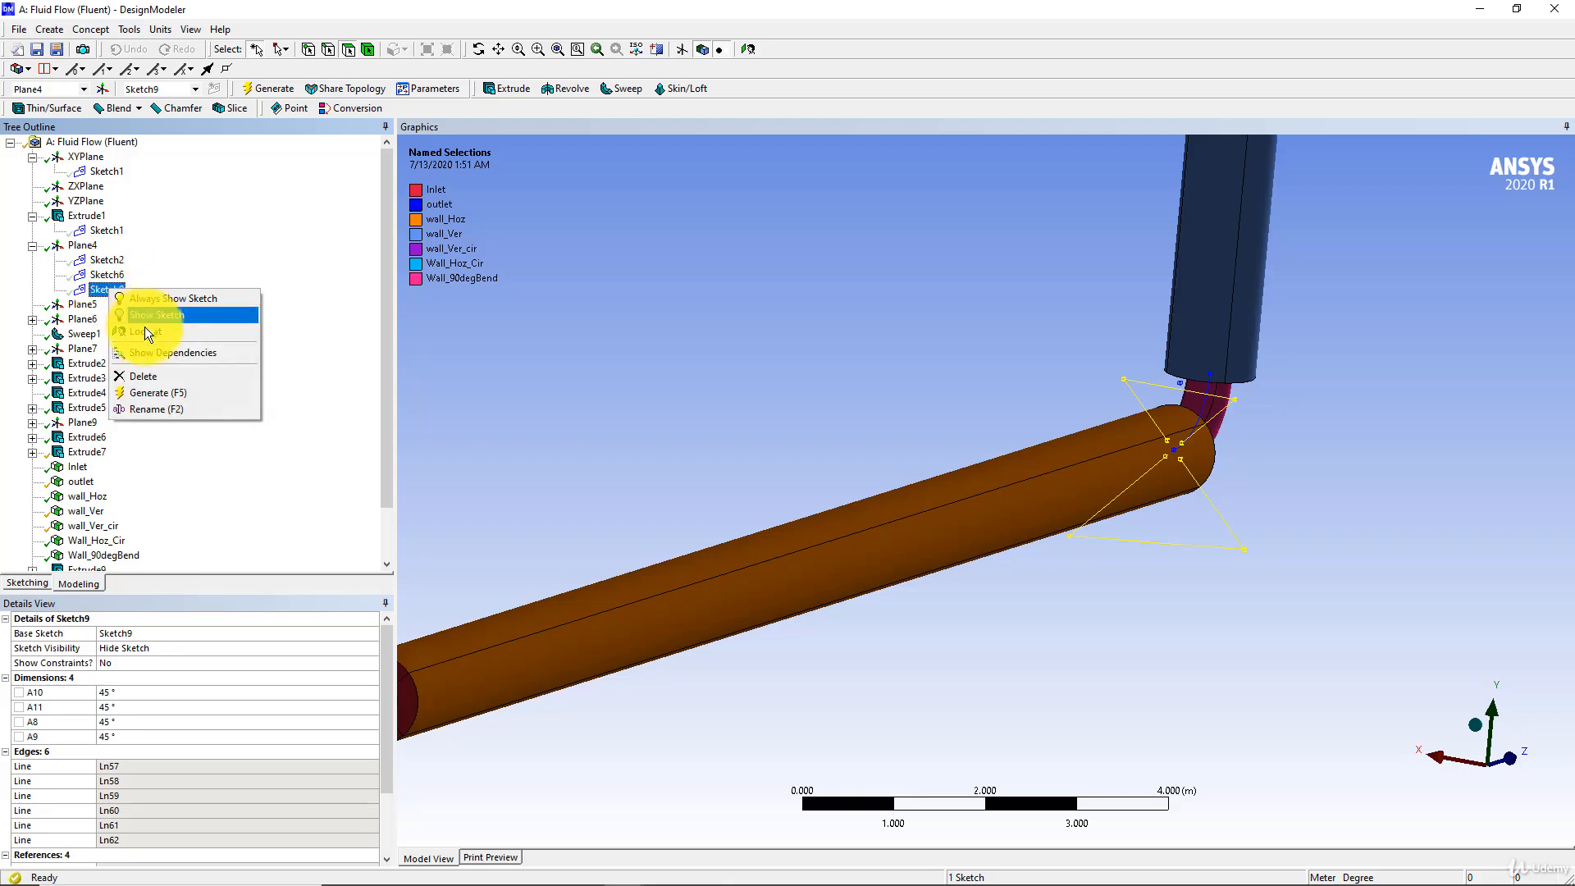
{"action": "left_click", "coordinate": [558, 387]}
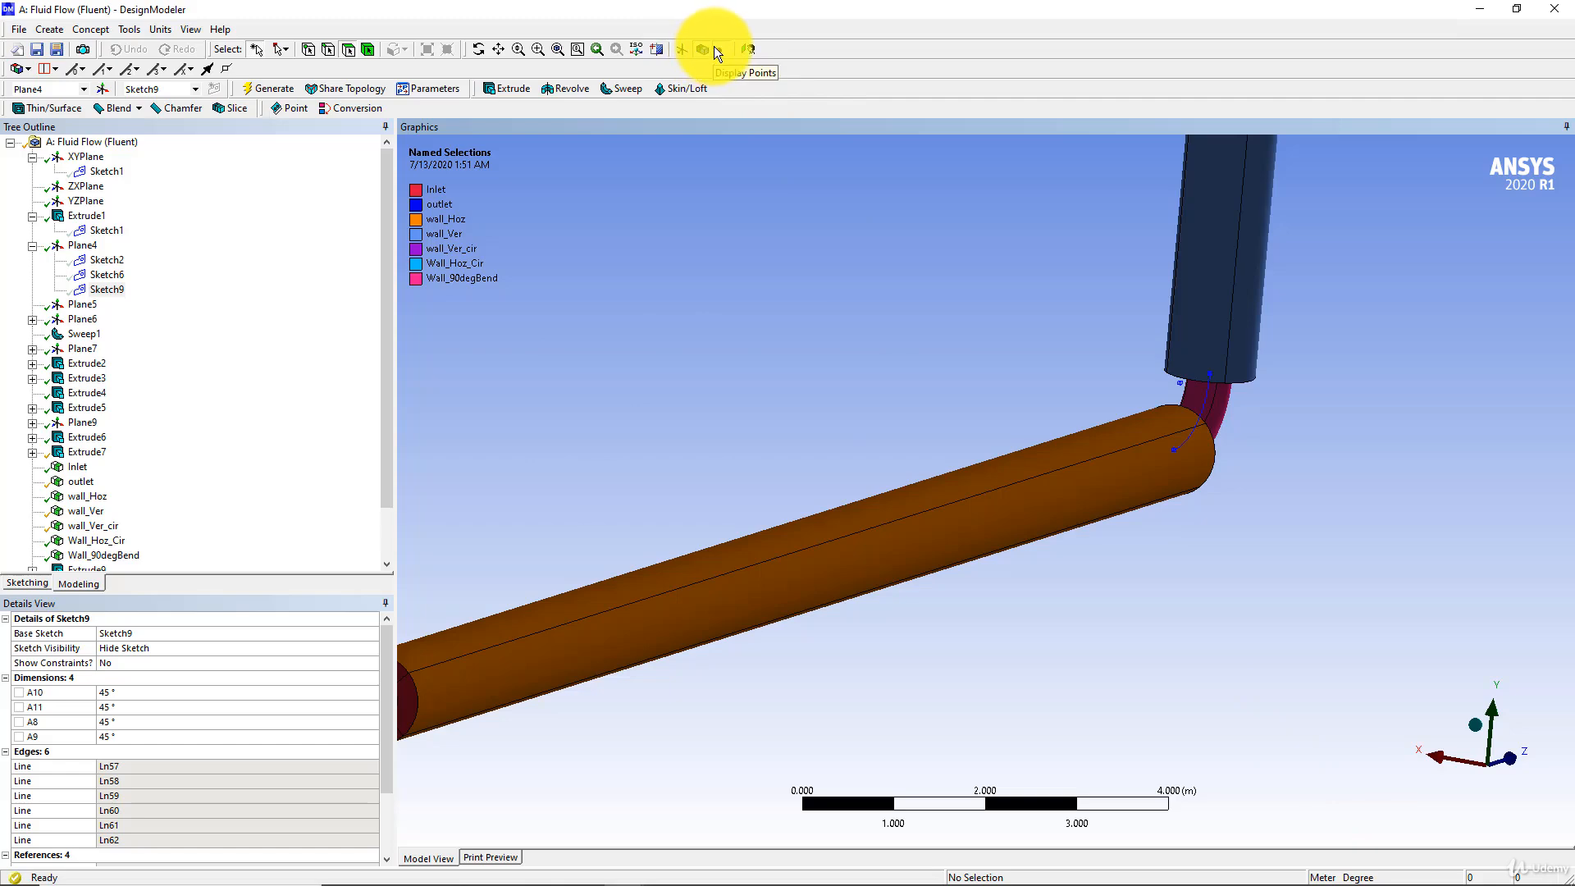
Turn on the plane display, and toggle the model display and the point display
{"action": "left_click", "coordinate": [682, 49]}
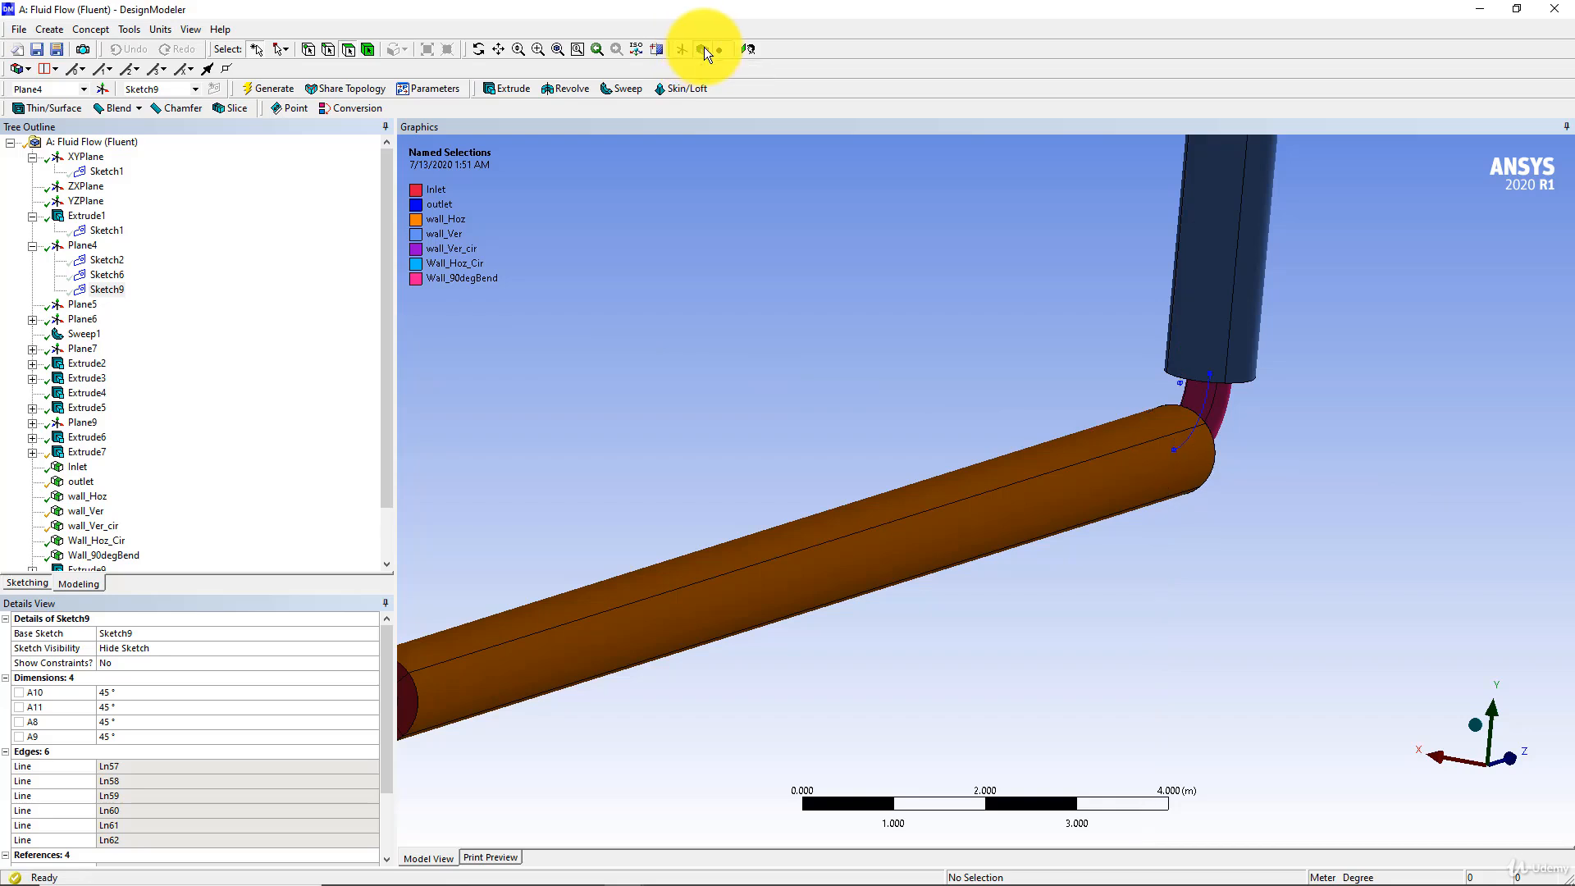
{"action": "left_click", "coordinate": [704, 48]}
{"action": "left_click", "coordinate": [704, 49]}
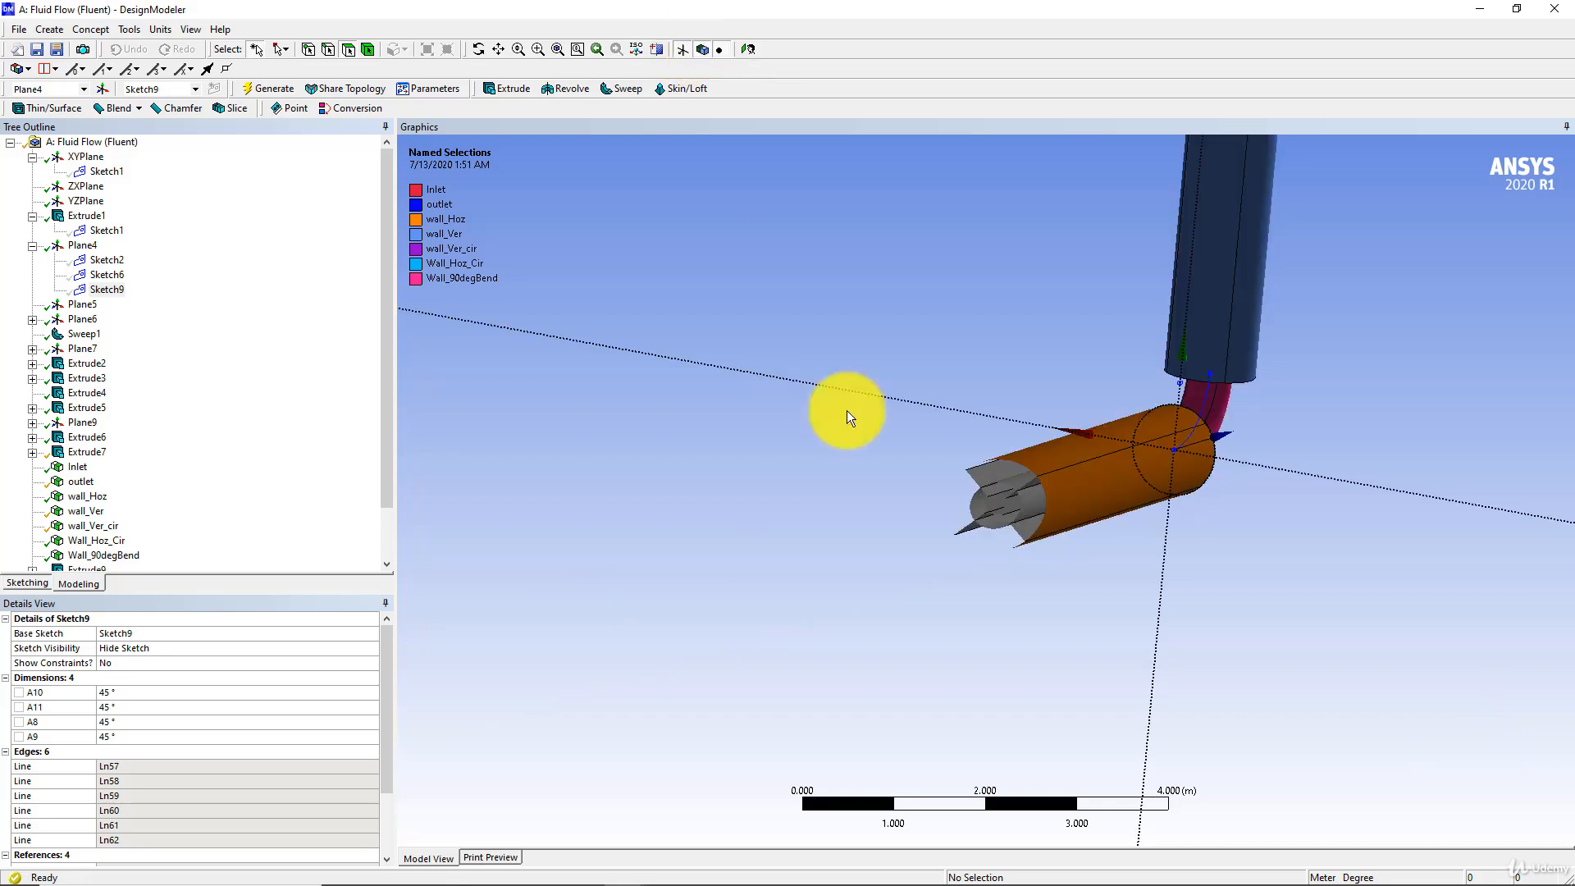
{"action": "left_click", "coordinate": [914, 545]}
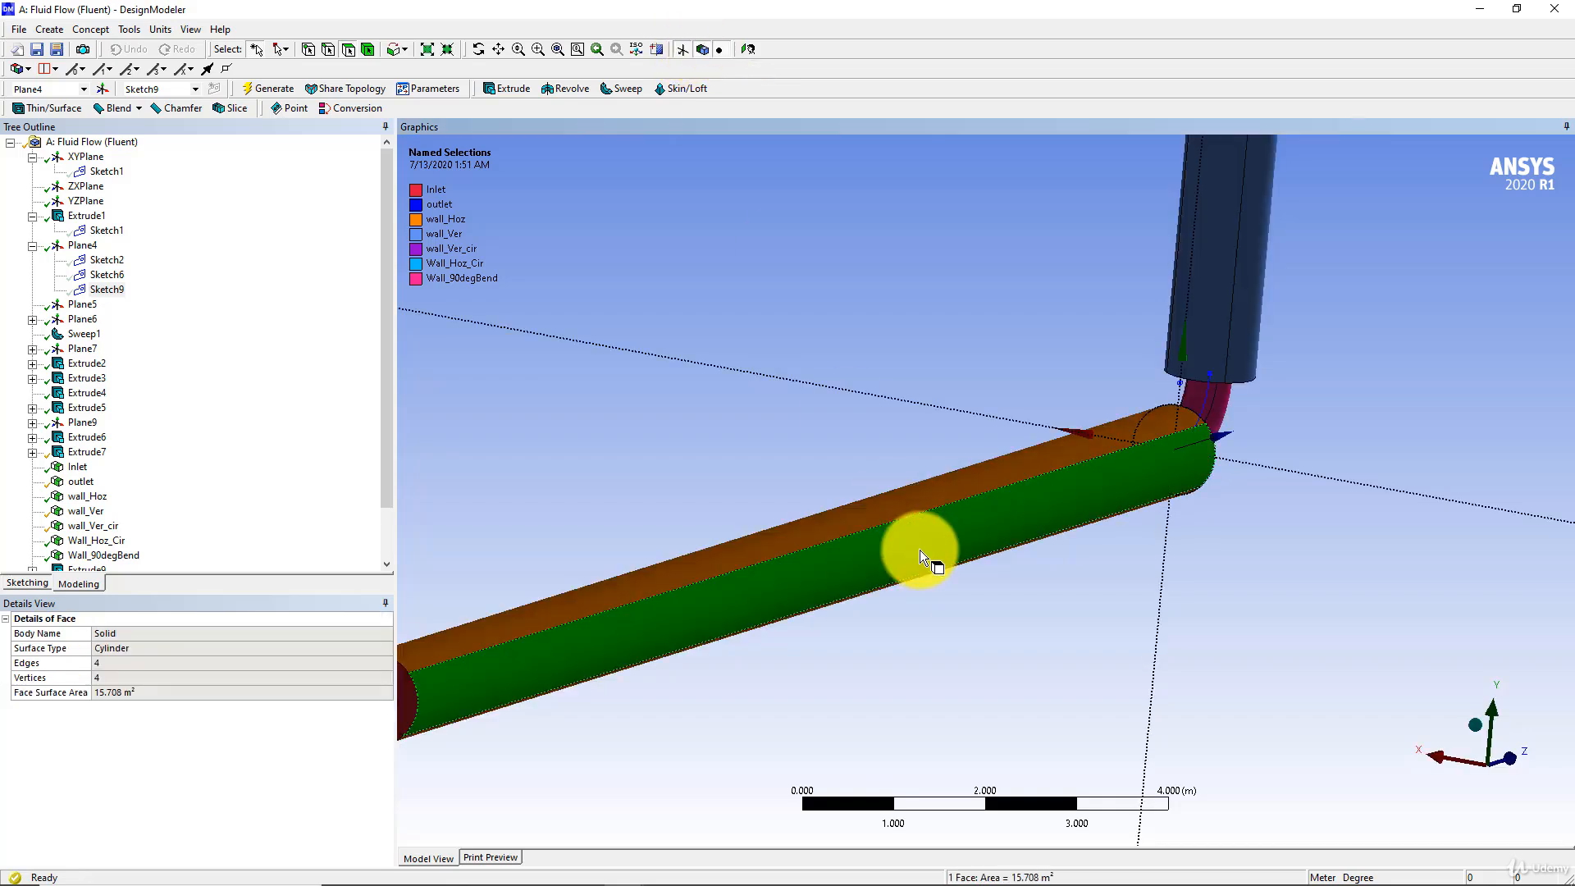
{"action": "left_click", "coordinate": [721, 51]}
{"action": "scroll", "coordinate": [971, 512], "scroll_direction": "down", "scroll_amount": 3}
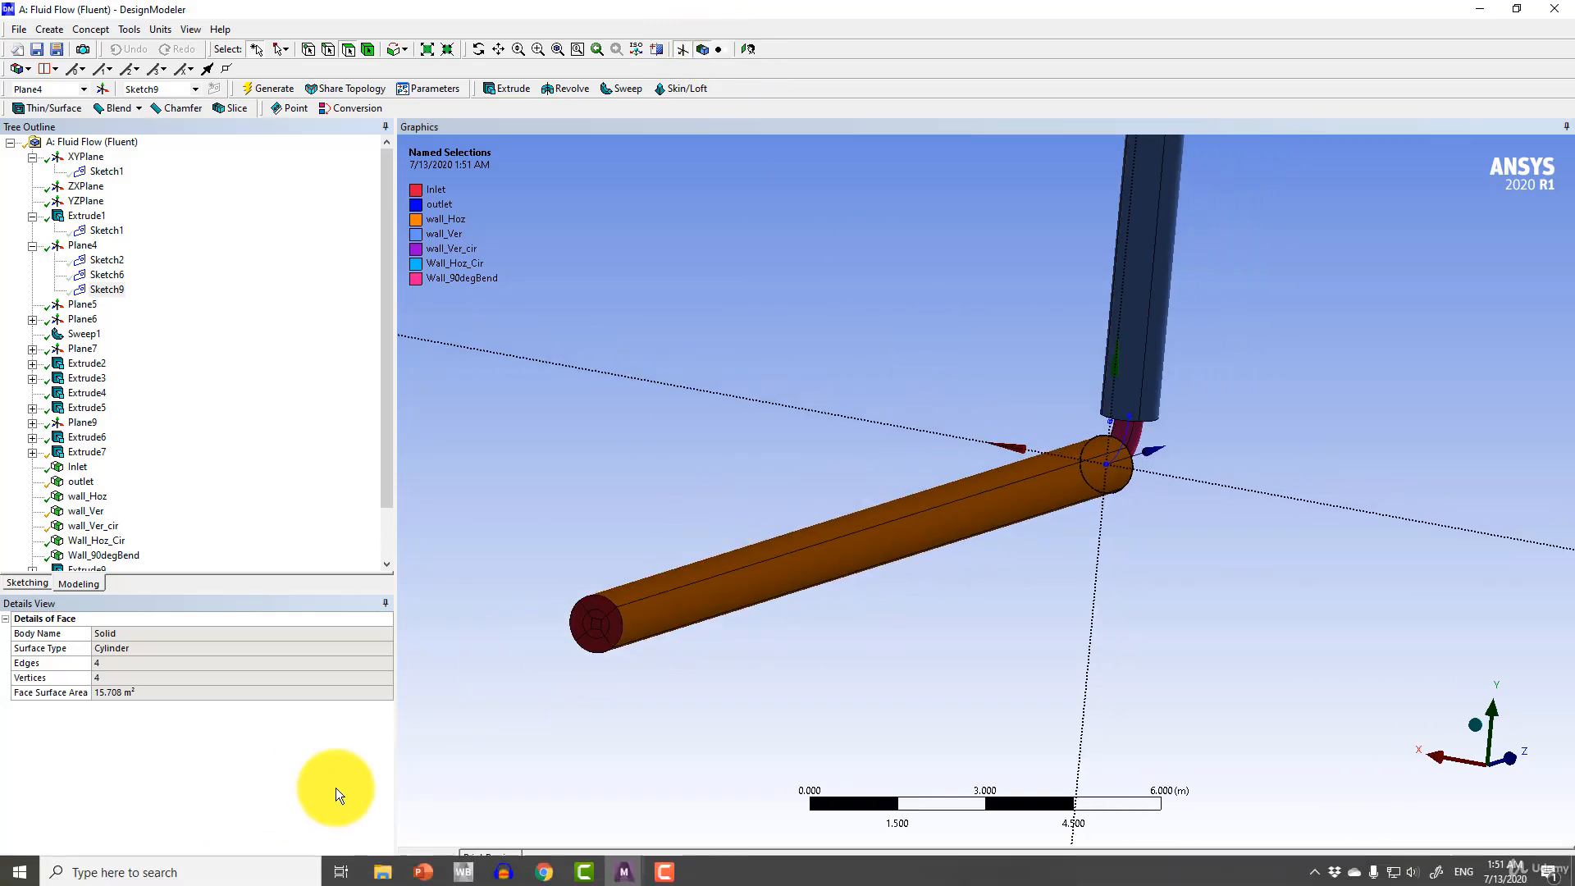
Switch to Workbench and open the Mesh cell of the Fluid Flow (Fluent) system in Meshing
{"action": "left_click", "coordinate": [456, 868]}
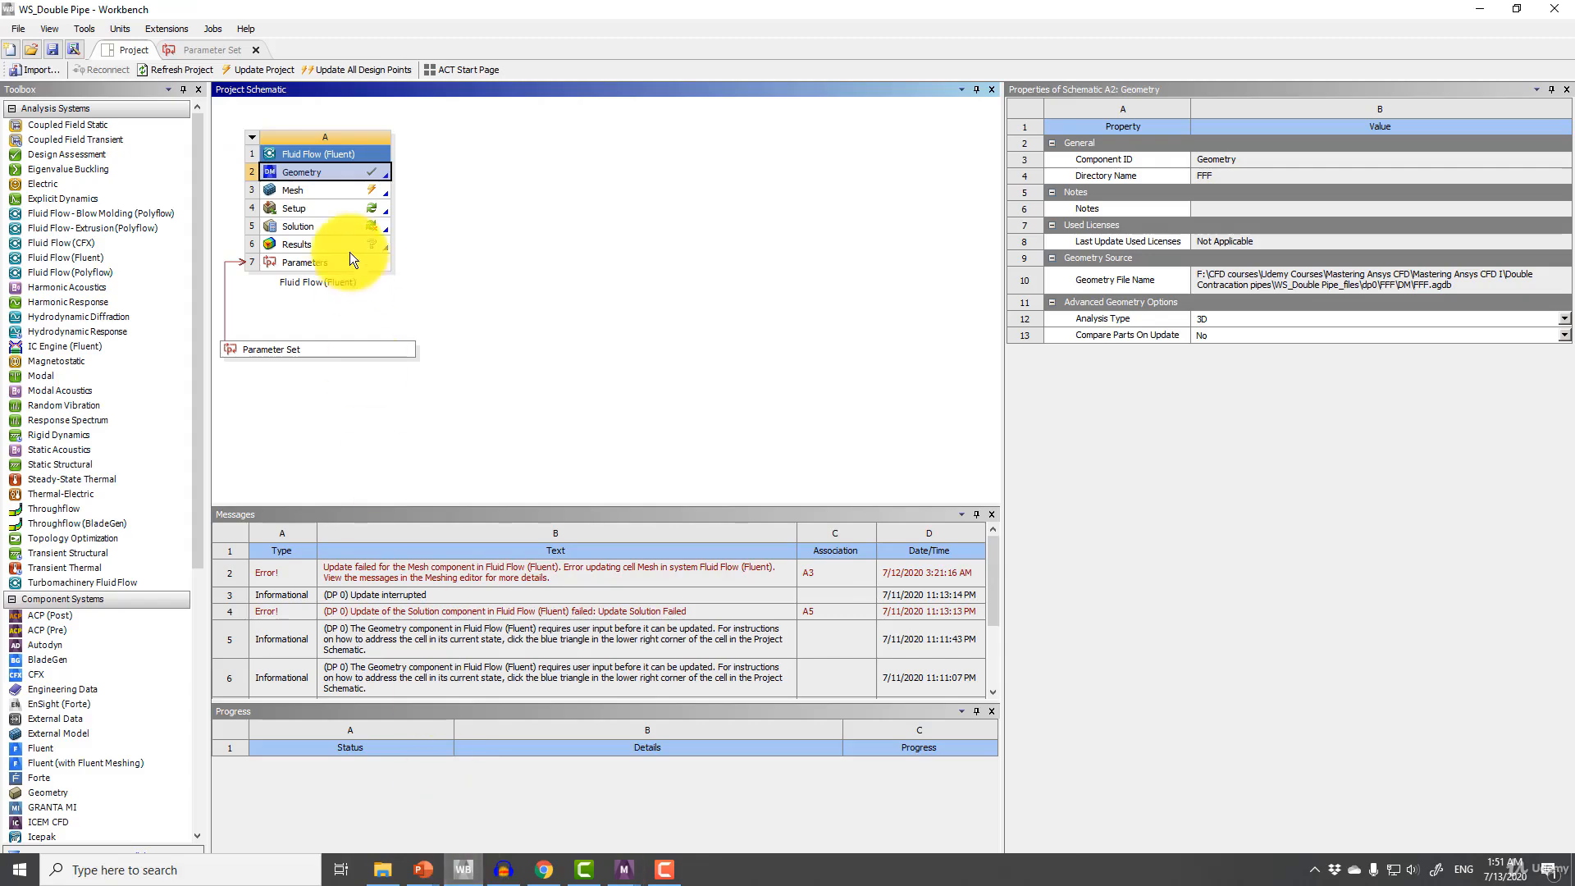
{"action": "double_click", "coordinate": [309, 191]}
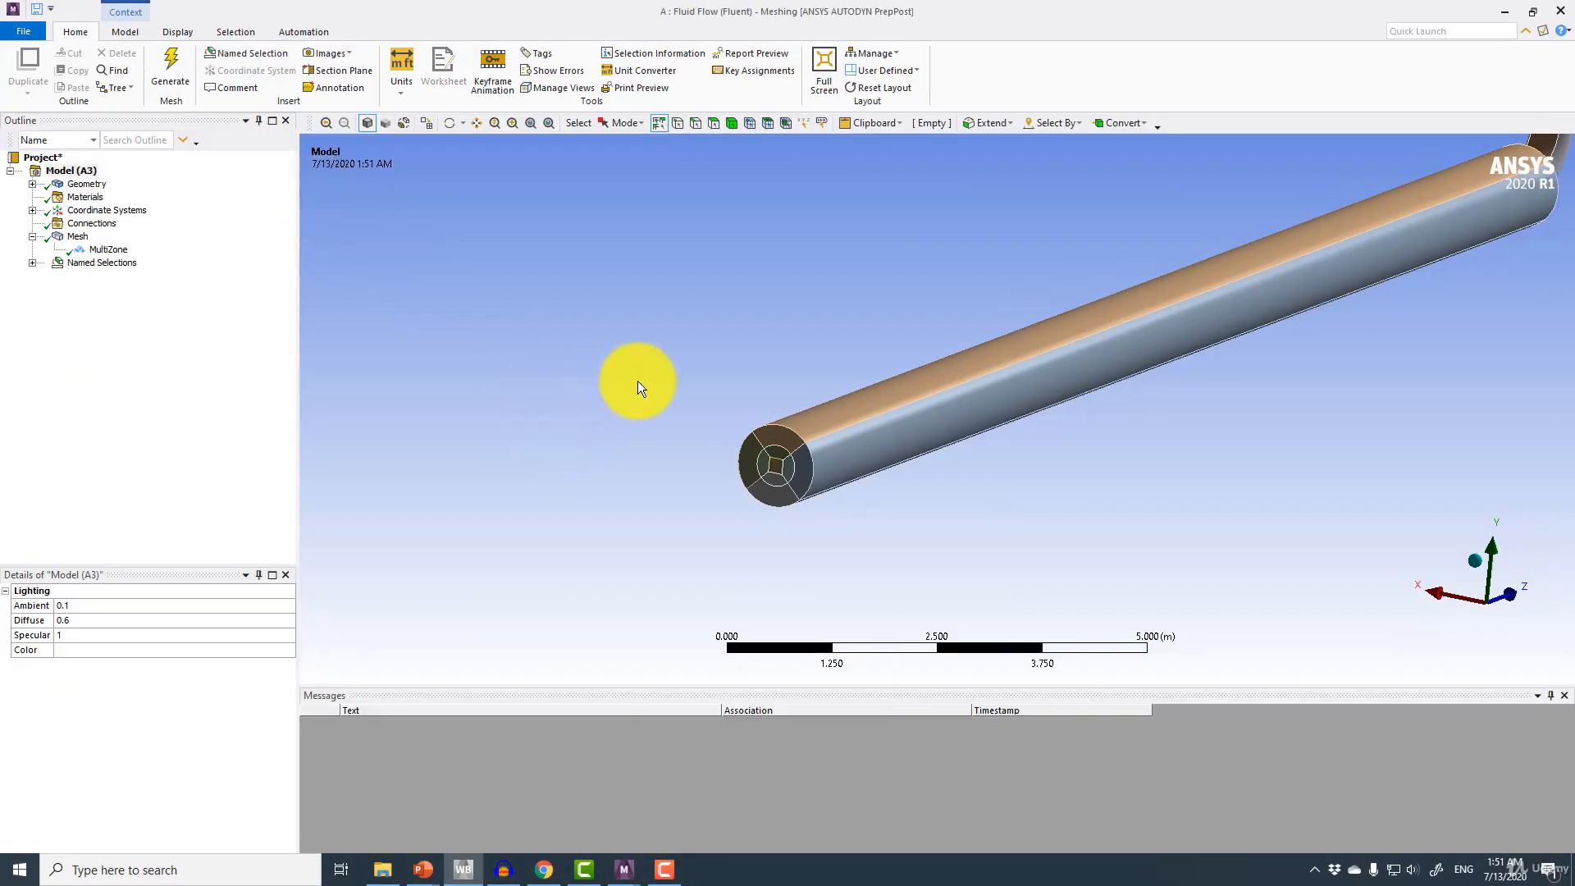
Delete the MultiZone method from the mesh and confirm the deletion
{"action": "left_click", "coordinate": [94, 250]}
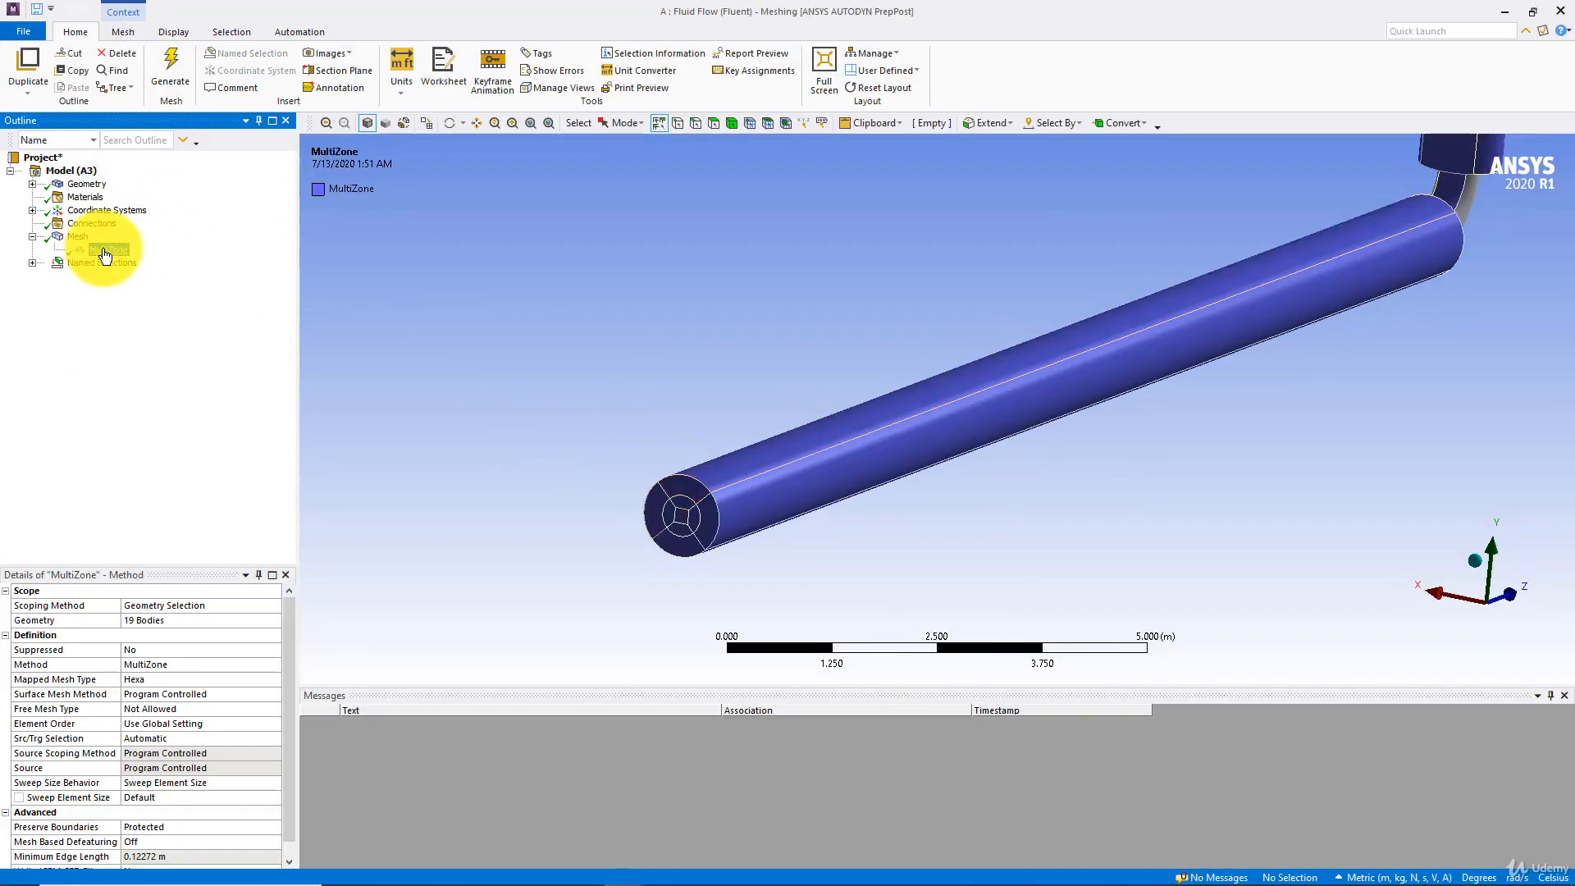
{"action": "right_click", "coordinate": [100, 251]}
{"action": "left_click", "coordinate": [140, 474]}
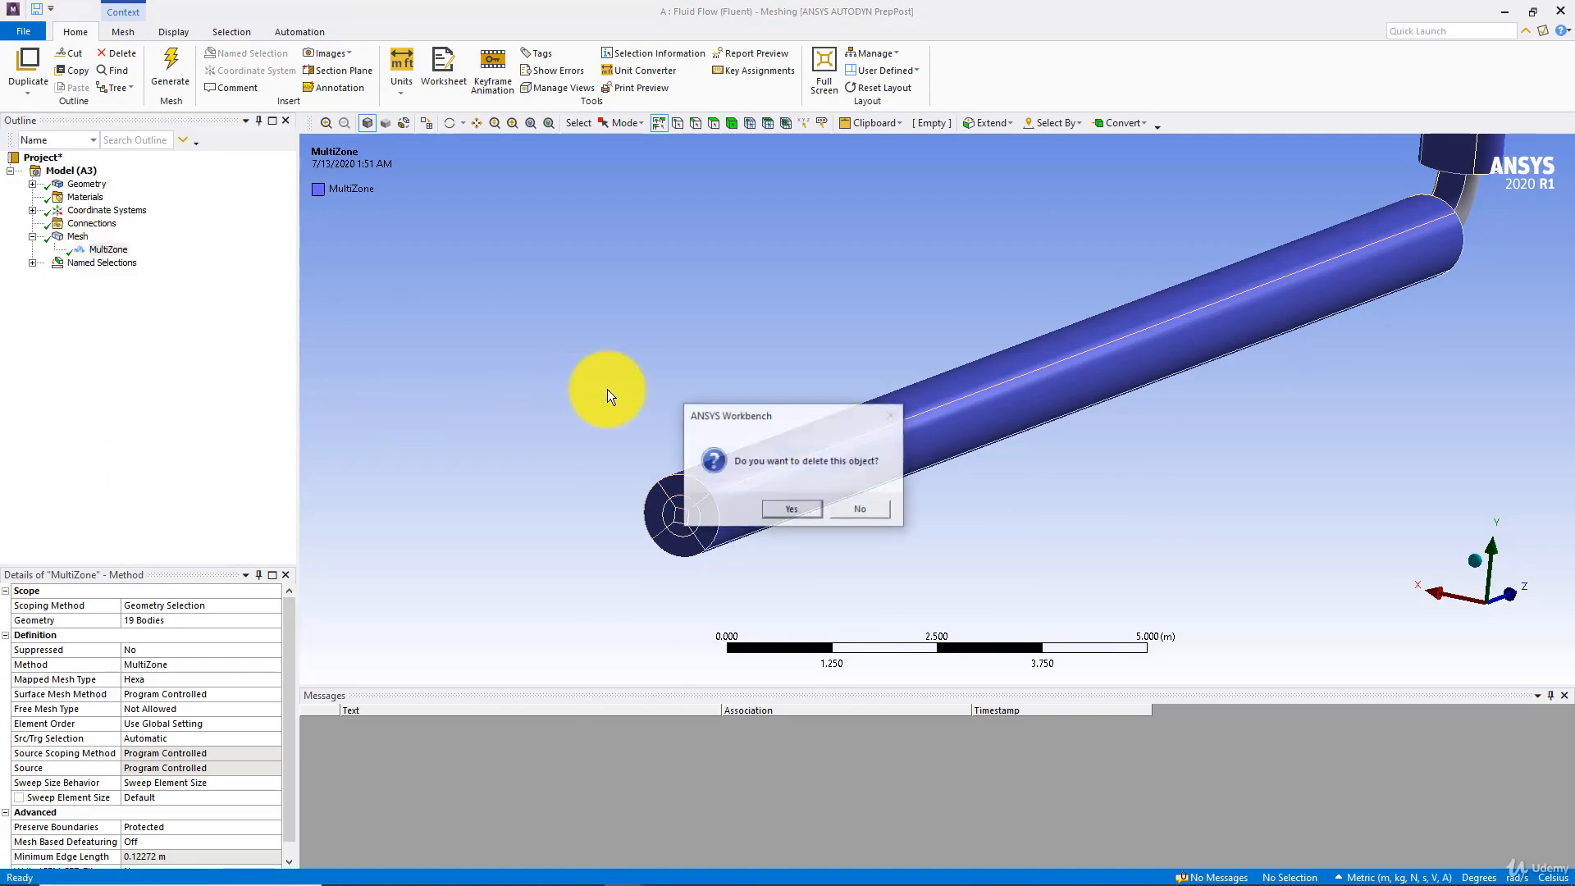
{"action": "left_click", "coordinate": [762, 505]}
{"action": "left_click", "coordinate": [544, 387]}
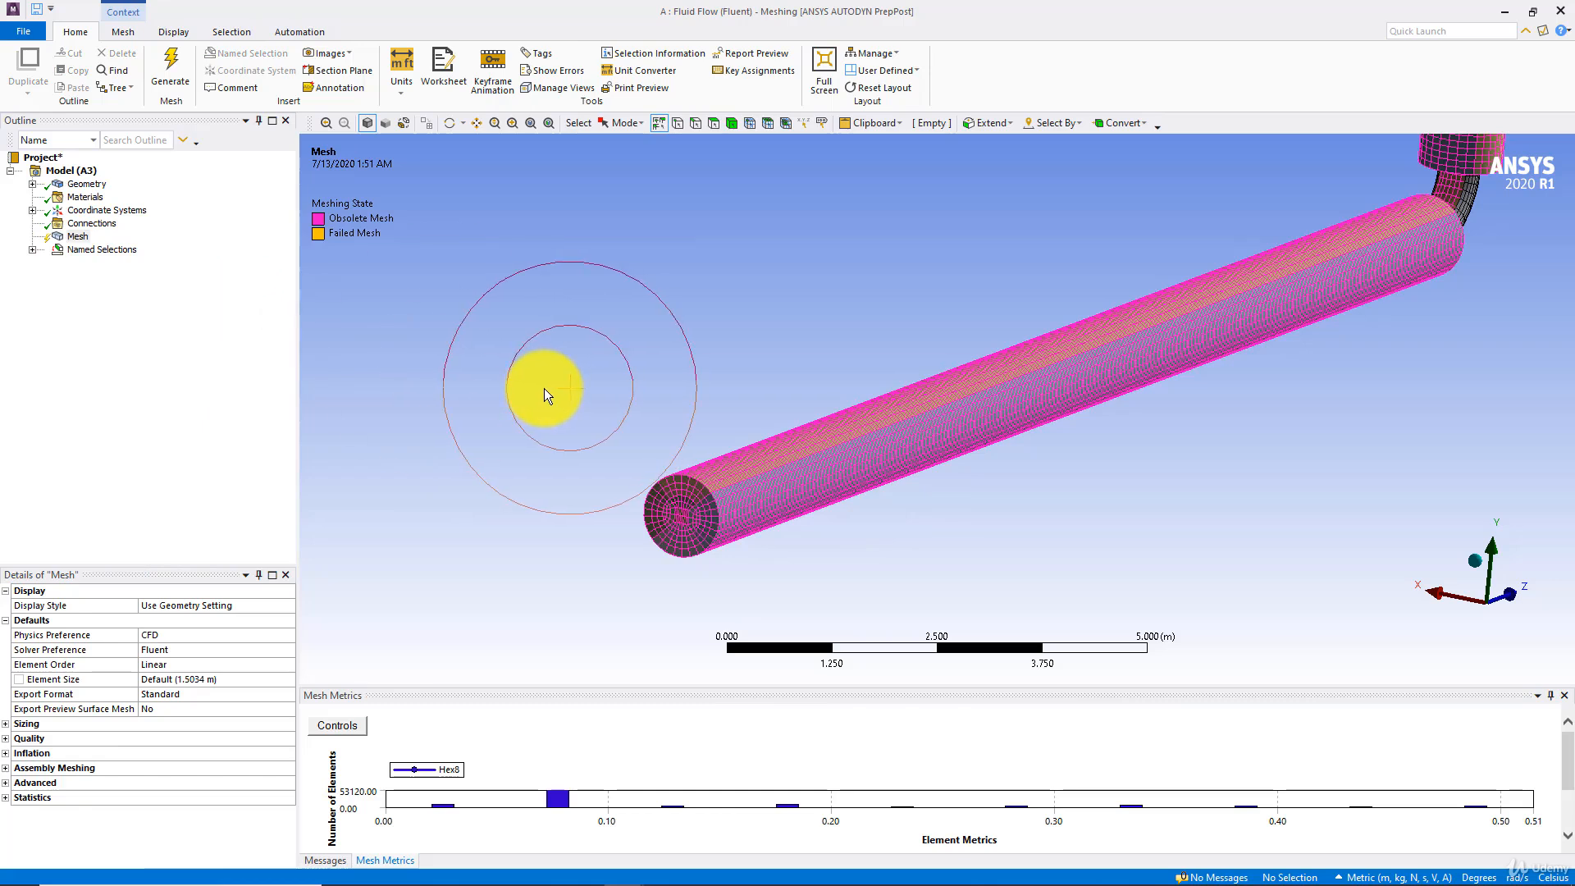
Clear all generated mesh data from the model and confirm
{"action": "right_click", "coordinate": [70, 237]}
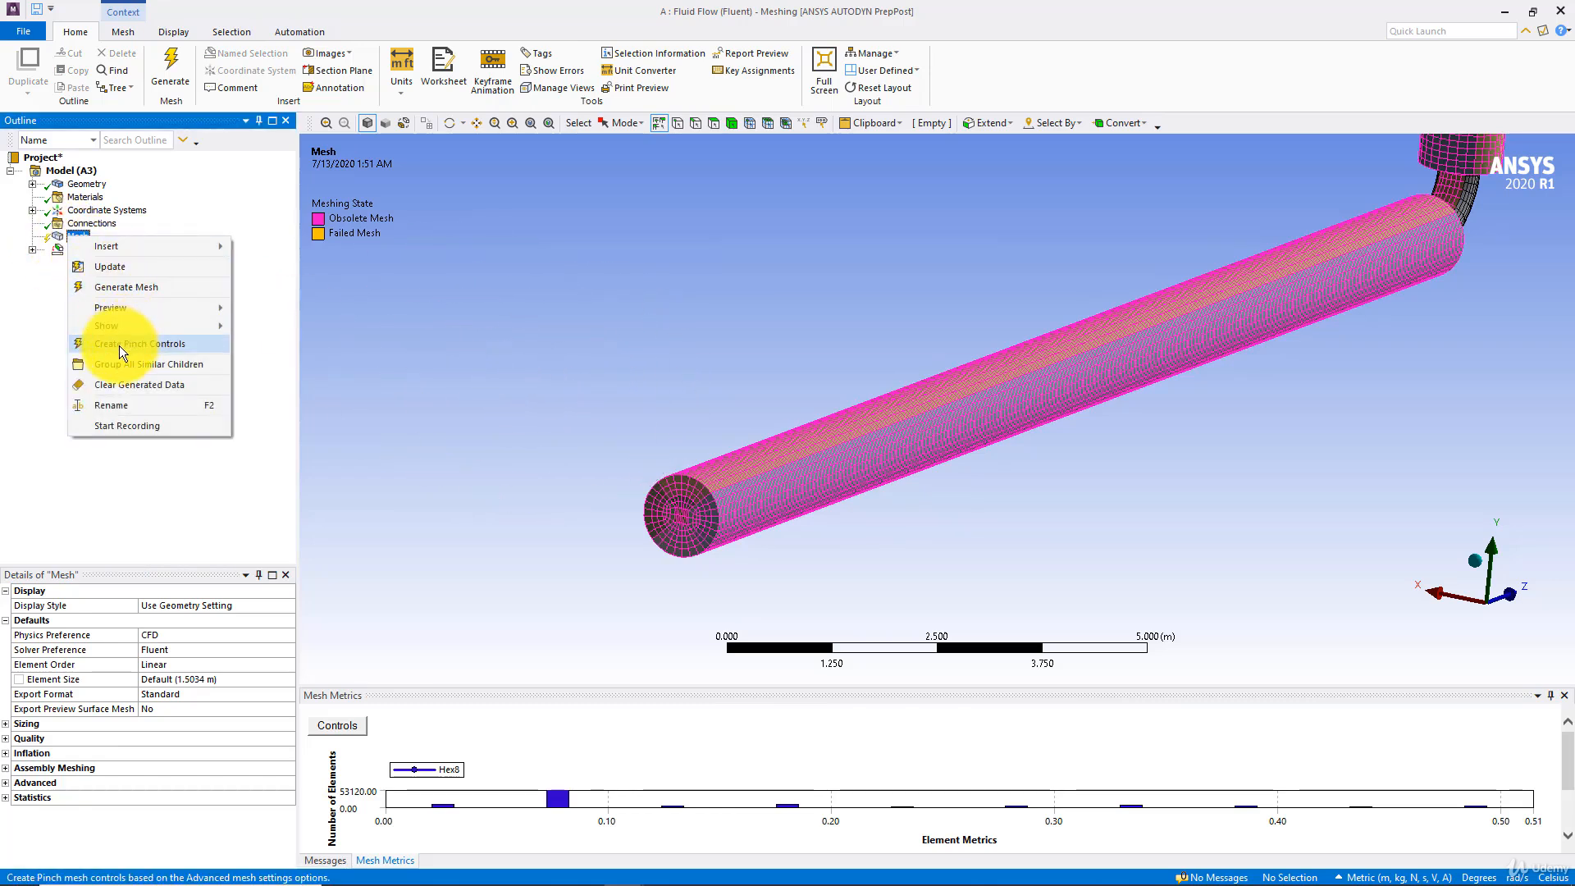
{"action": "left_click", "coordinate": [135, 385]}
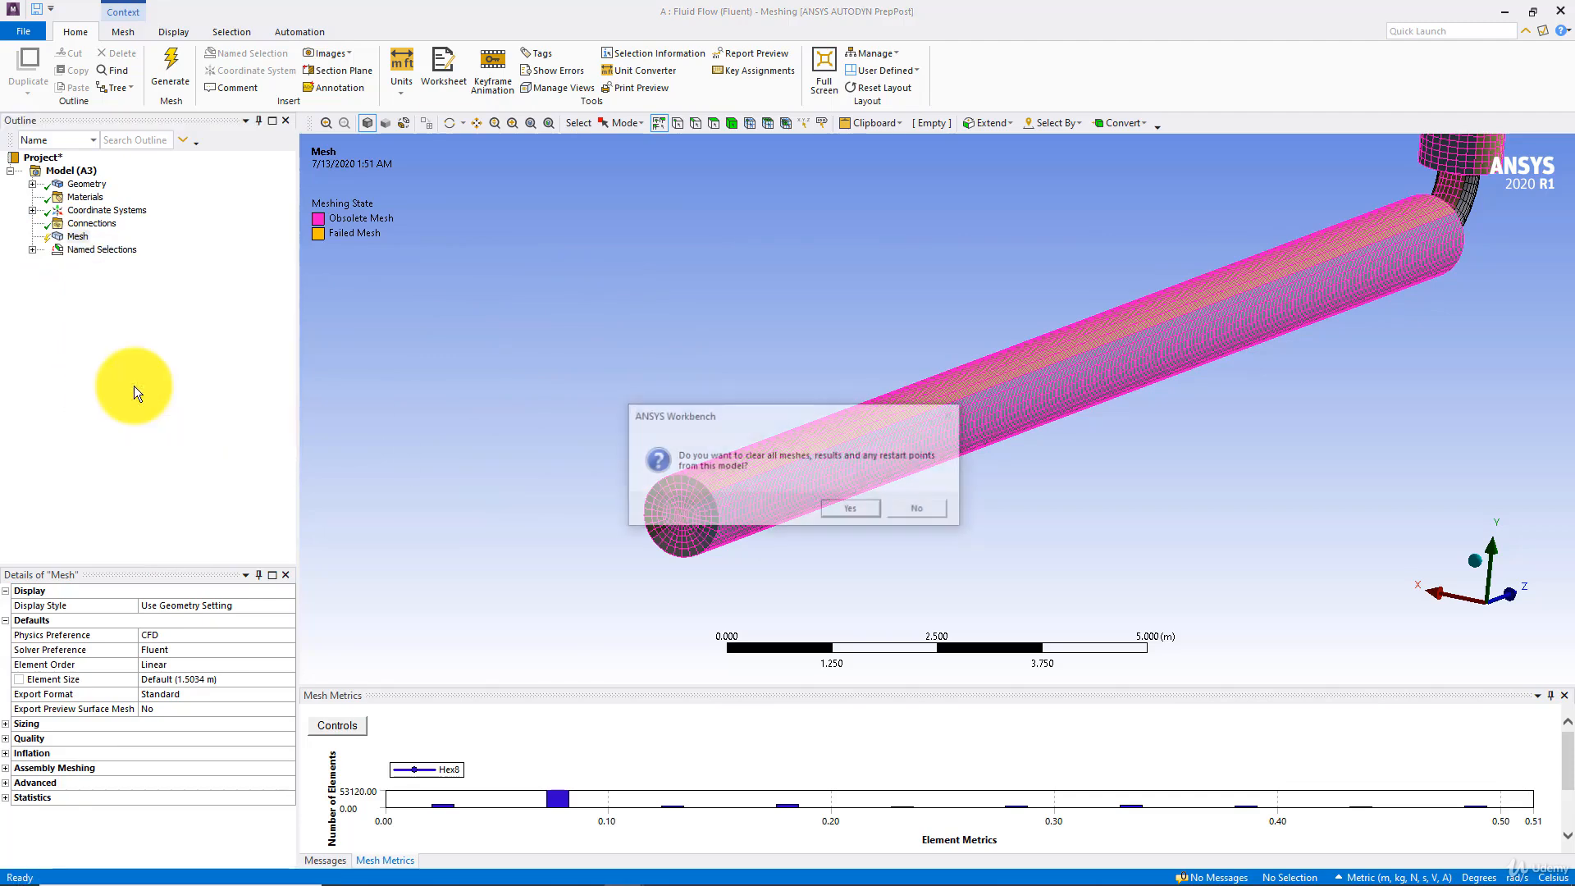
{"action": "left_click", "coordinate": [851, 509]}
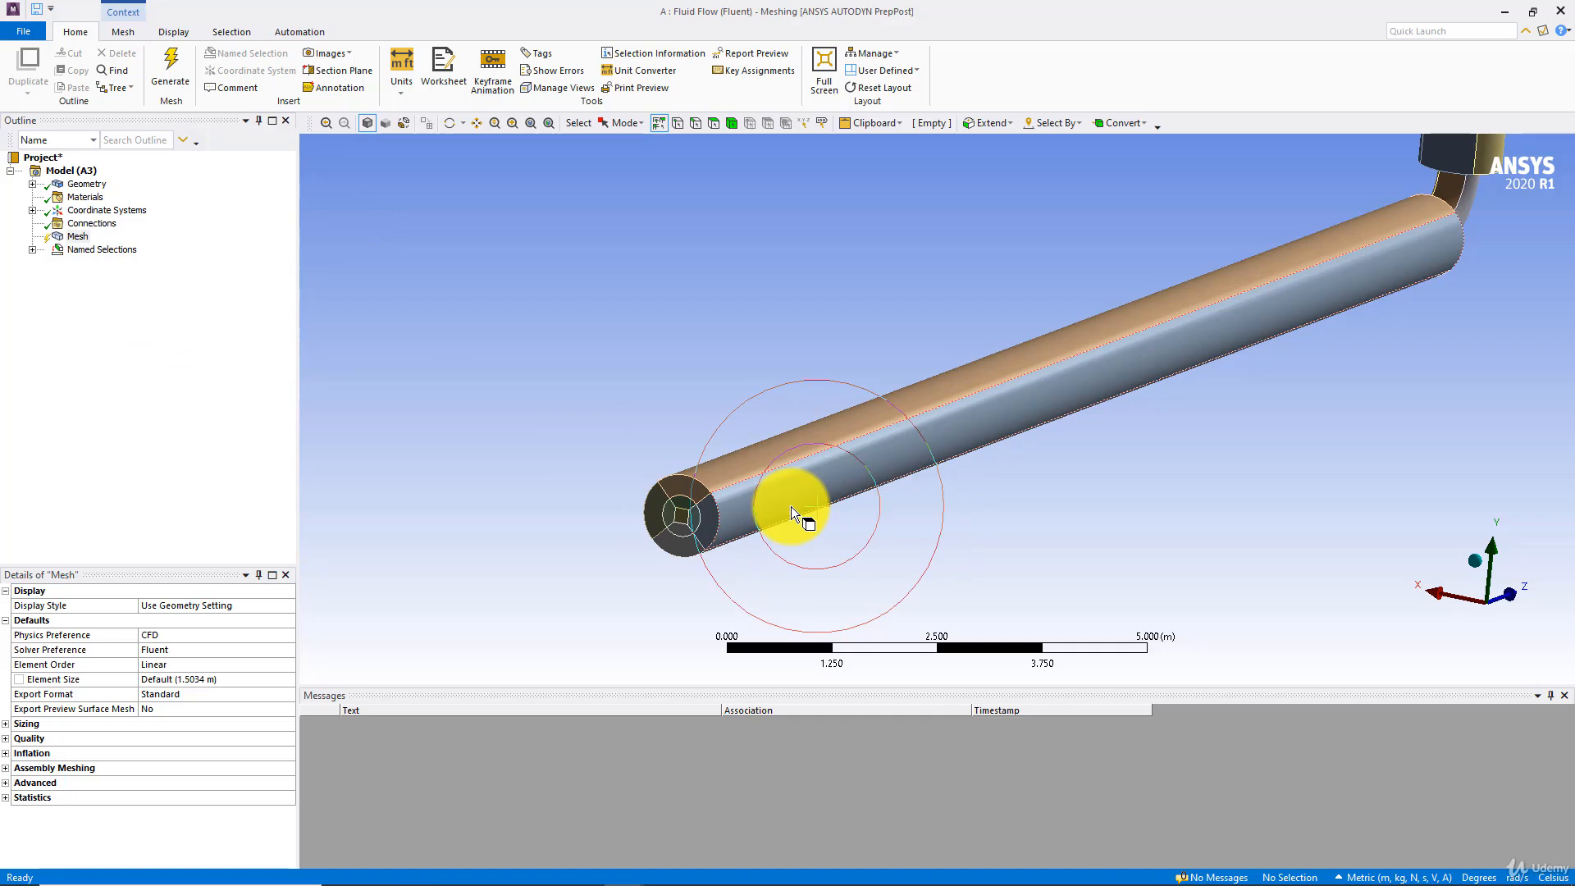
Insert a Sizing control under Mesh
{"action": "scroll", "coordinate": [802, 470], "scroll_direction": "up", "scroll_amount": 3}
{"action": "middle_click_drag", "start_coordinate": [799, 475], "coordinate": [491, 400]}
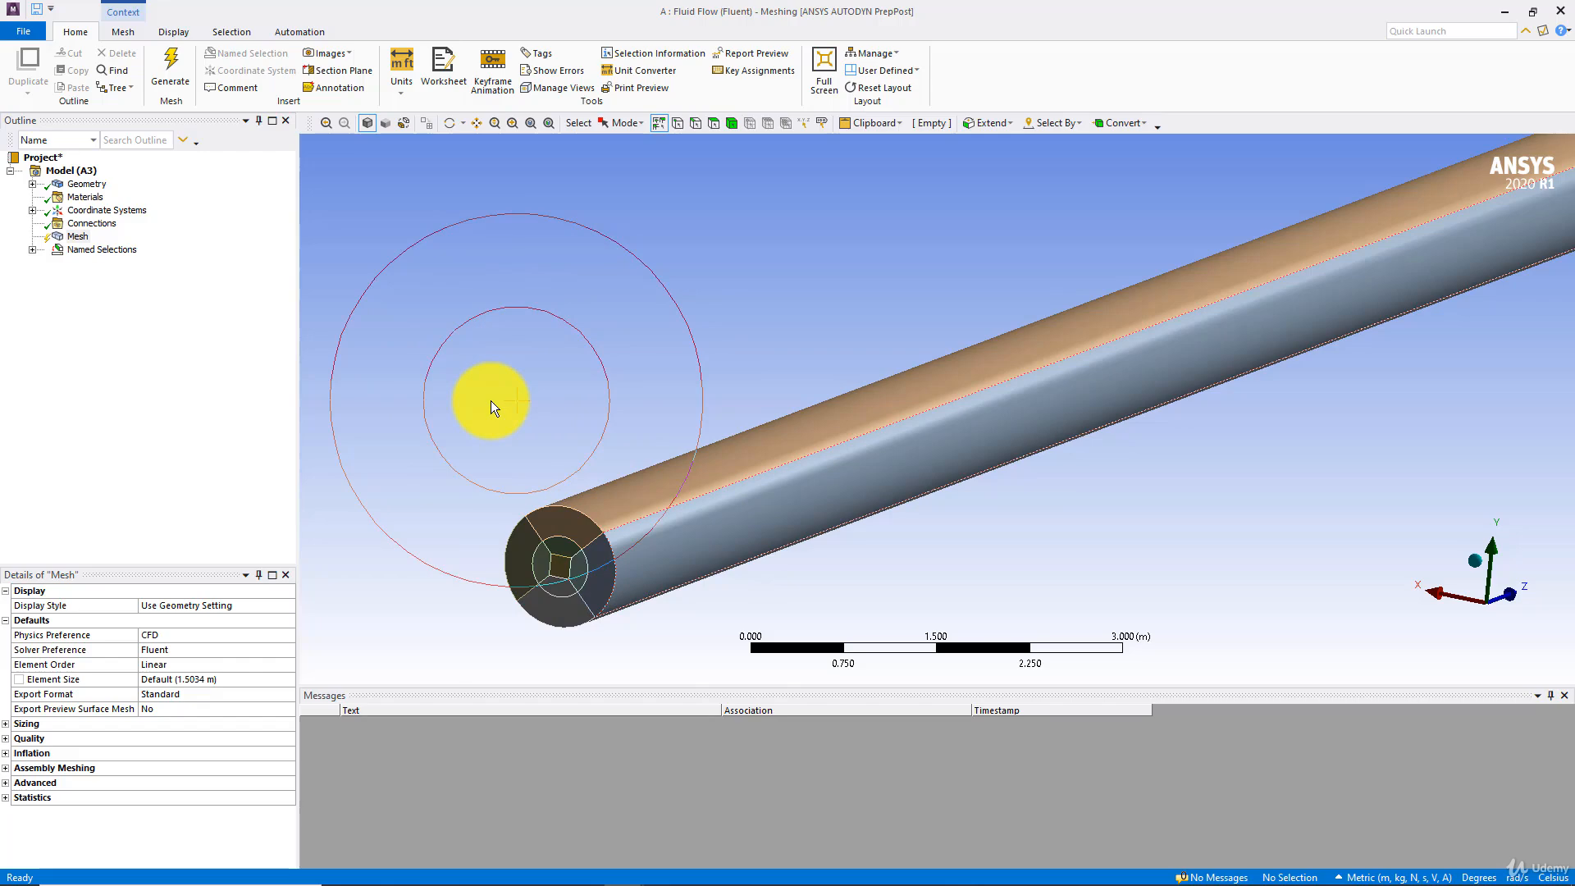
{"action": "middle_click_drag", "start_coordinate": [490, 400], "coordinate": [505, 487]}
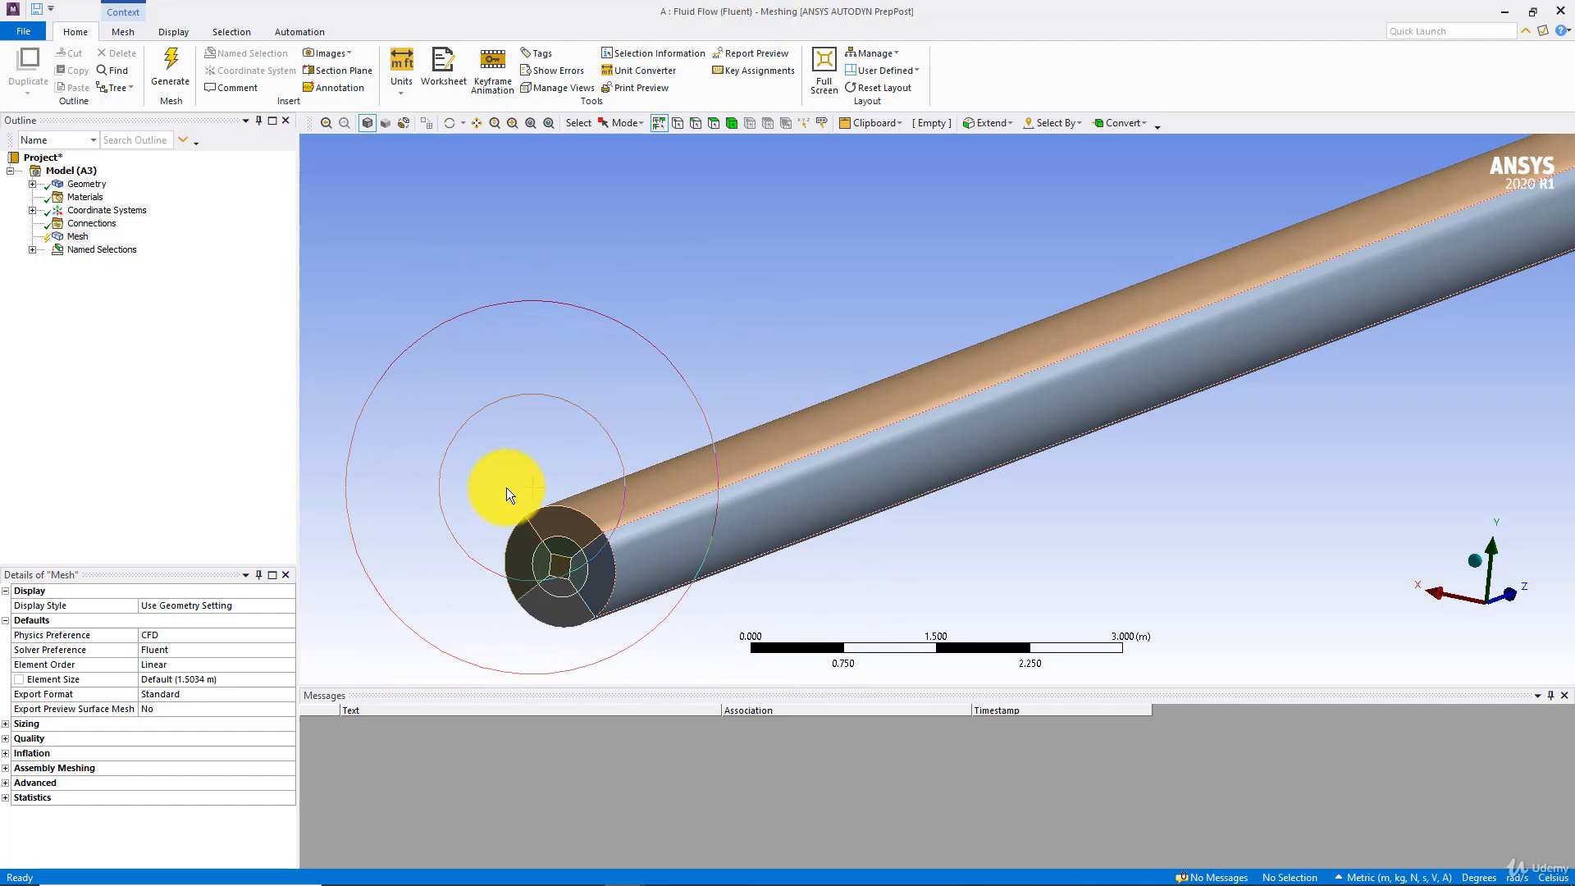
{"action": "middle_click_drag", "start_coordinate": [505, 487], "coordinate": [507, 485]}
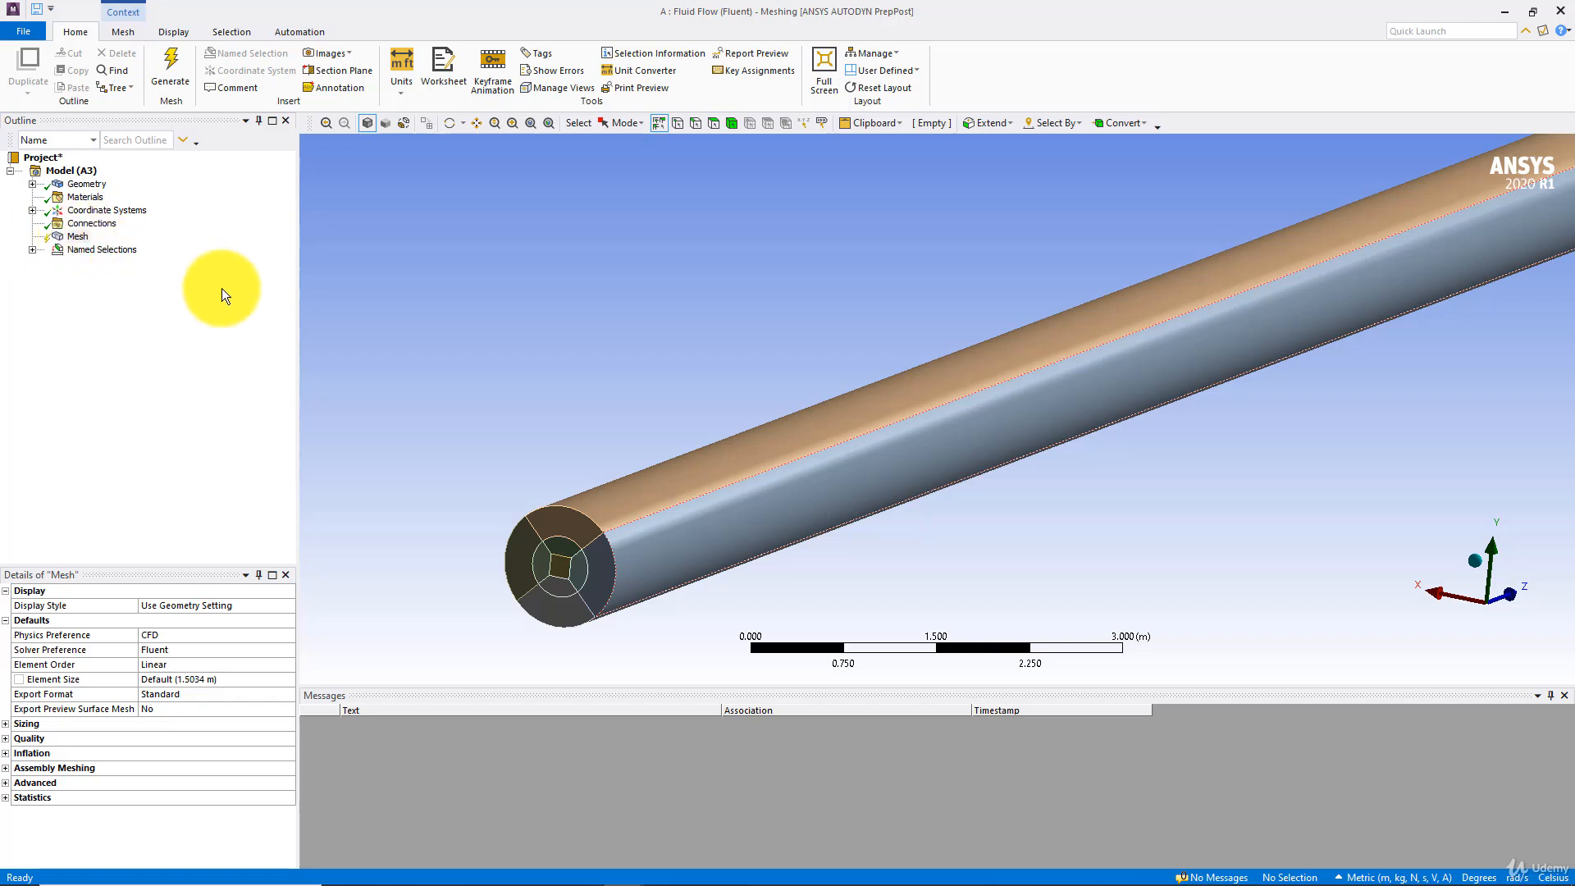
{"action": "right_click", "coordinate": [86, 237]}
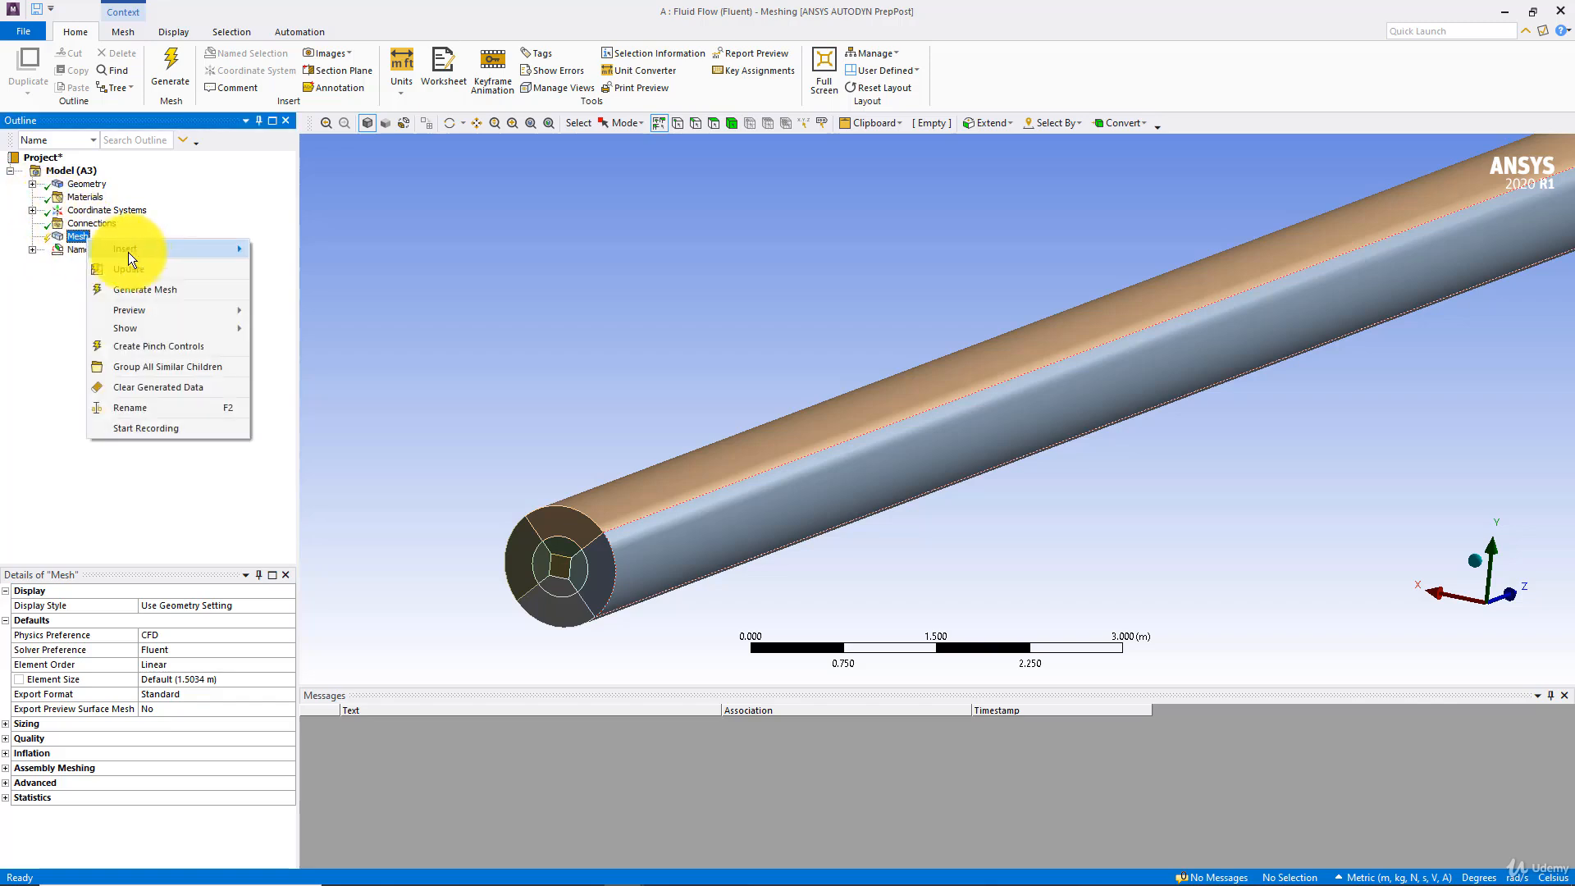
{"action": "mouse_move", "coordinate": [110, 248]}
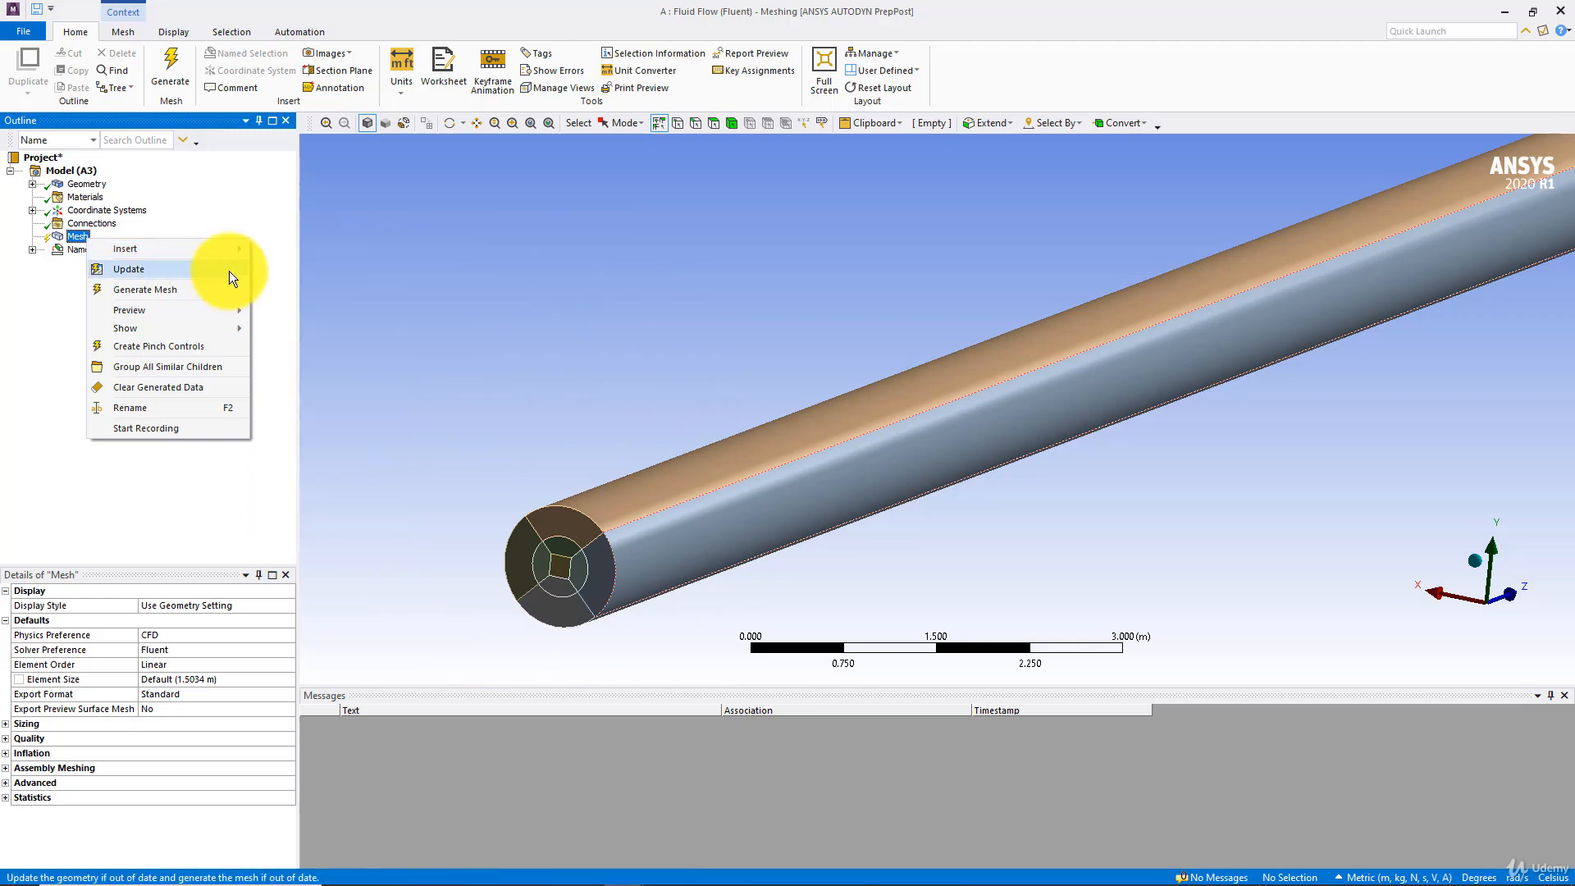
{"action": "left_click", "coordinate": [292, 273]}
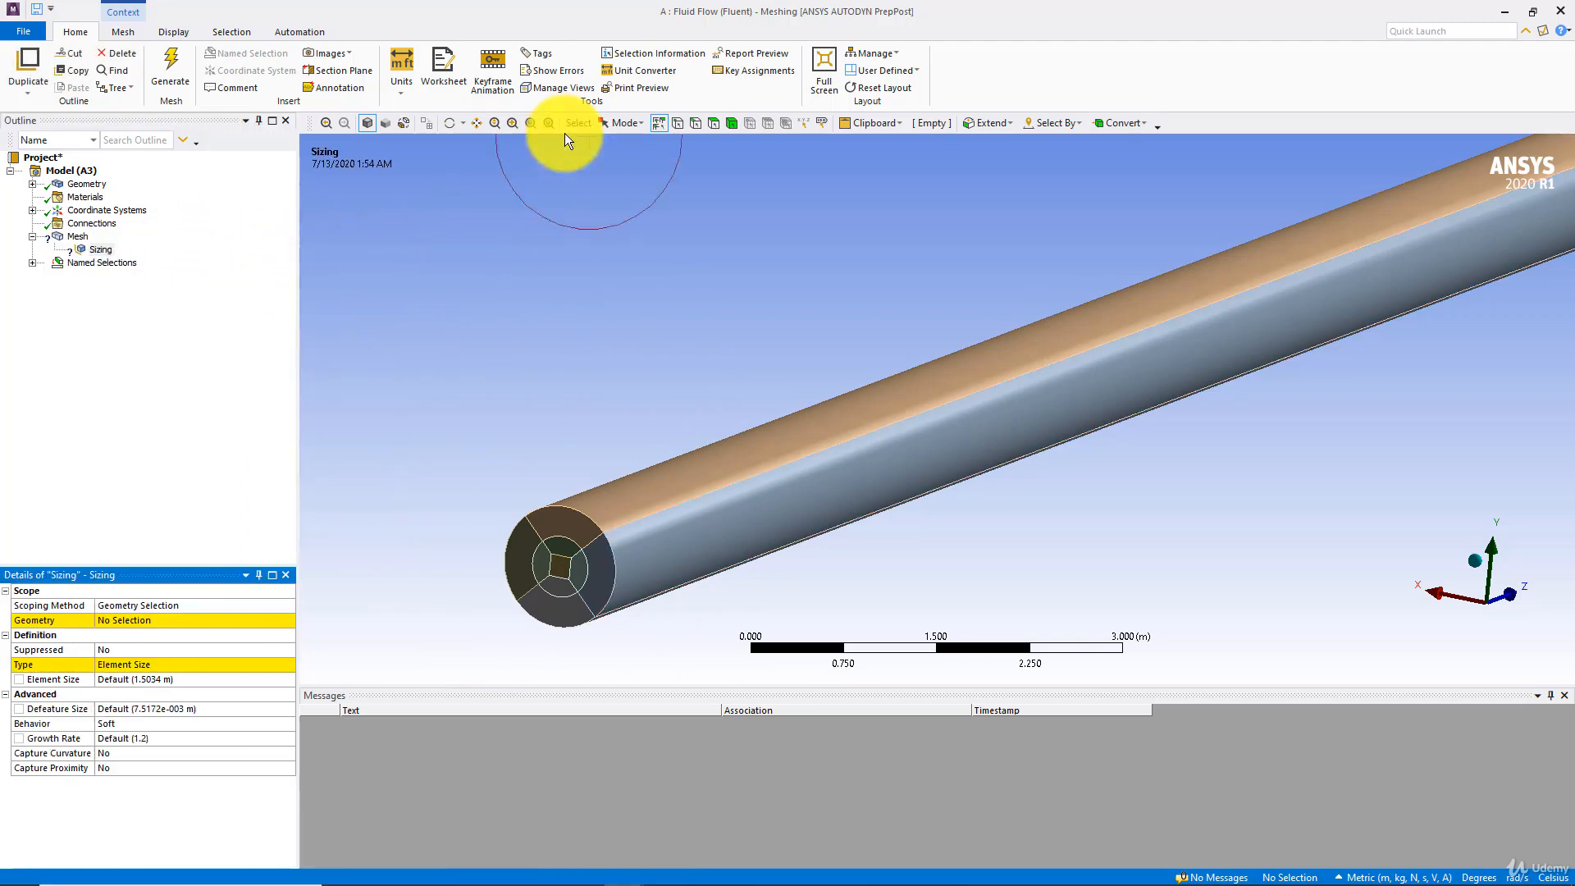
Scope the sizing to the four radial edges between the inner and outer circles on the pipe's end face
{"action": "left_click", "coordinate": [694, 123]}
{"action": "scroll", "coordinate": [527, 393], "scroll_direction": "up", "scroll_amount": 5}
{"action": "middle_click_drag", "start_coordinate": [510, 423], "coordinate": [825, 238], "text": "ctrl"}
{"action": "scroll", "coordinate": [561, 481], "scroll_direction": "up", "scroll_amount": 3}
{"action": "middle_click_drag", "start_coordinate": [560, 480], "coordinate": [867, 313], "text": "ctrl"}
{"action": "left_click", "coordinate": [703, 303]}
{"action": "left_click", "coordinate": [841, 321], "text": "ctrl"}
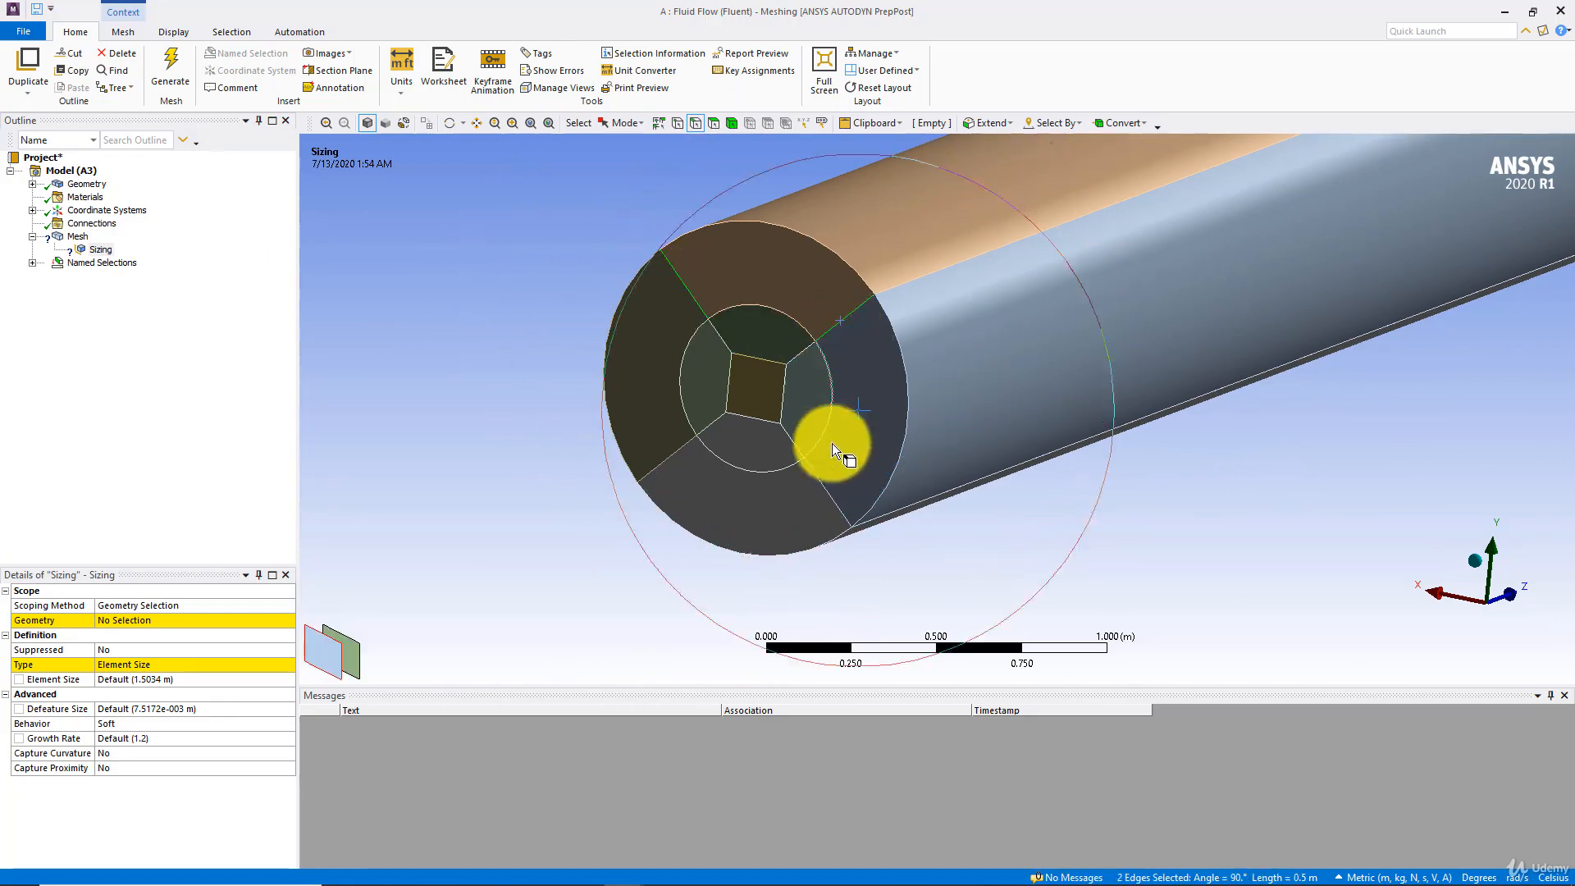
{"action": "left_click", "coordinate": [825, 485], "text": "ctrl"}
{"action": "left_click", "coordinate": [671, 456], "text": "ctrl"}
{"action": "middle_click_drag", "start_coordinate": [671, 457], "coordinate": [566, 462]}
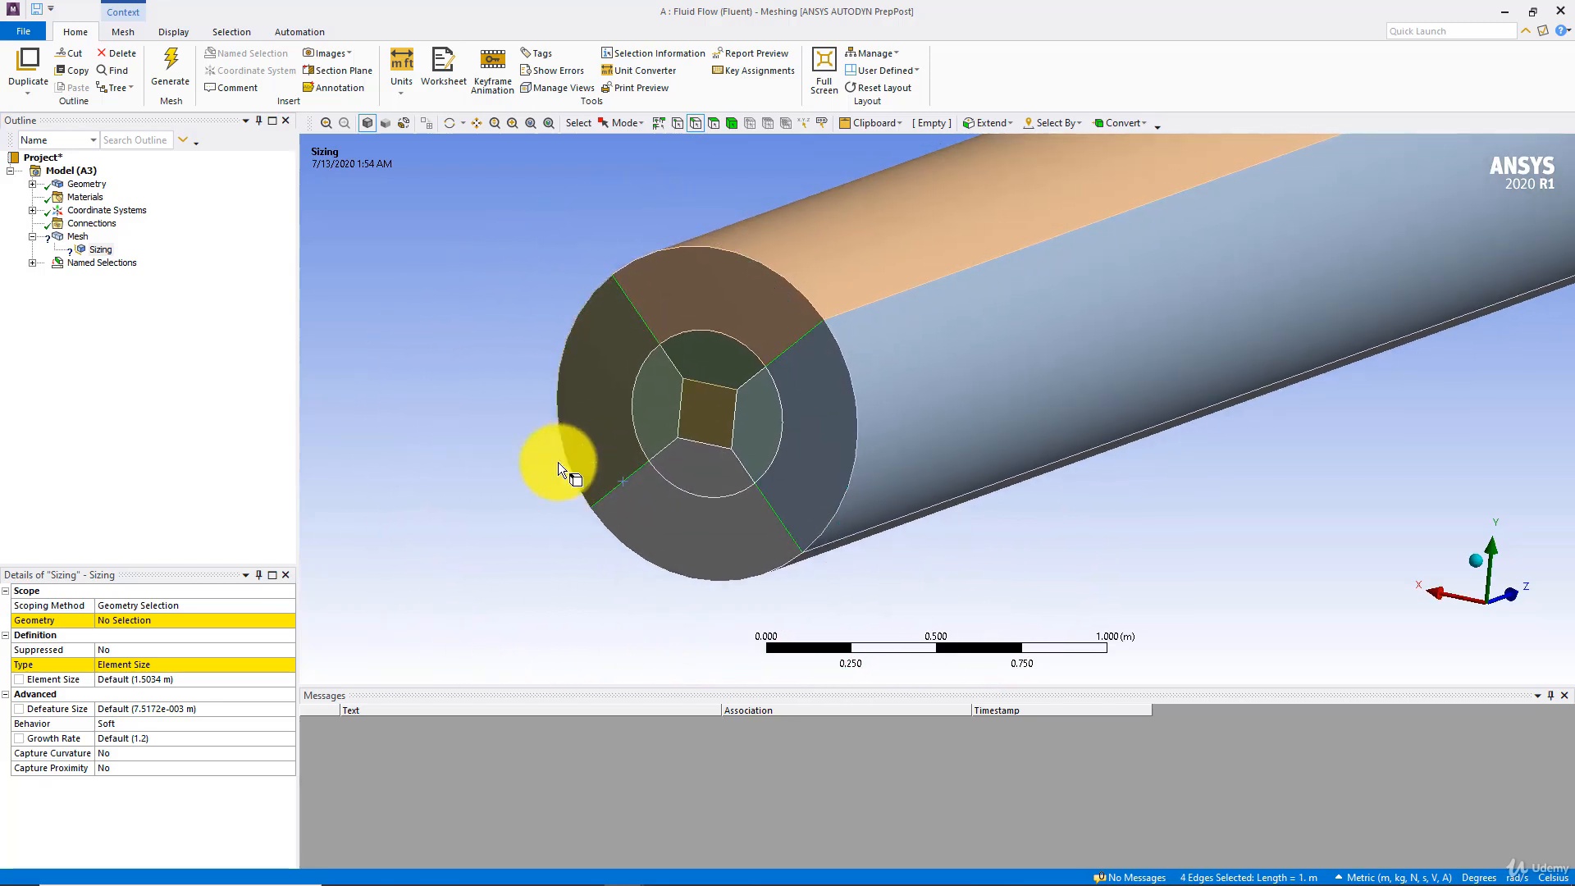
{"action": "left_click", "coordinate": [244, 620]}
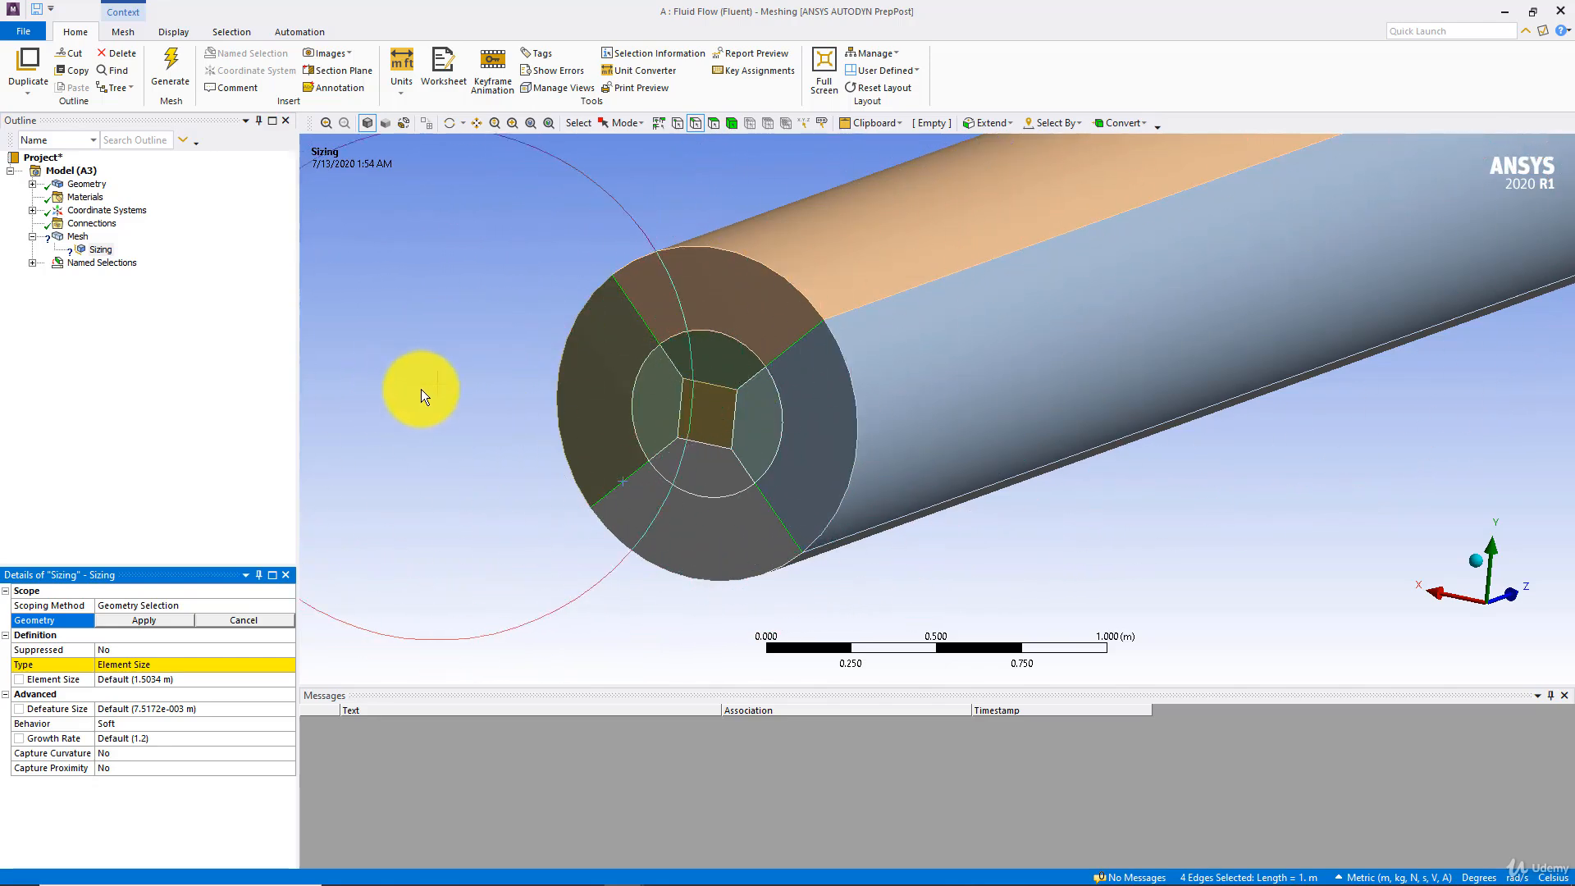
{"action": "left_click", "coordinate": [144, 621]}
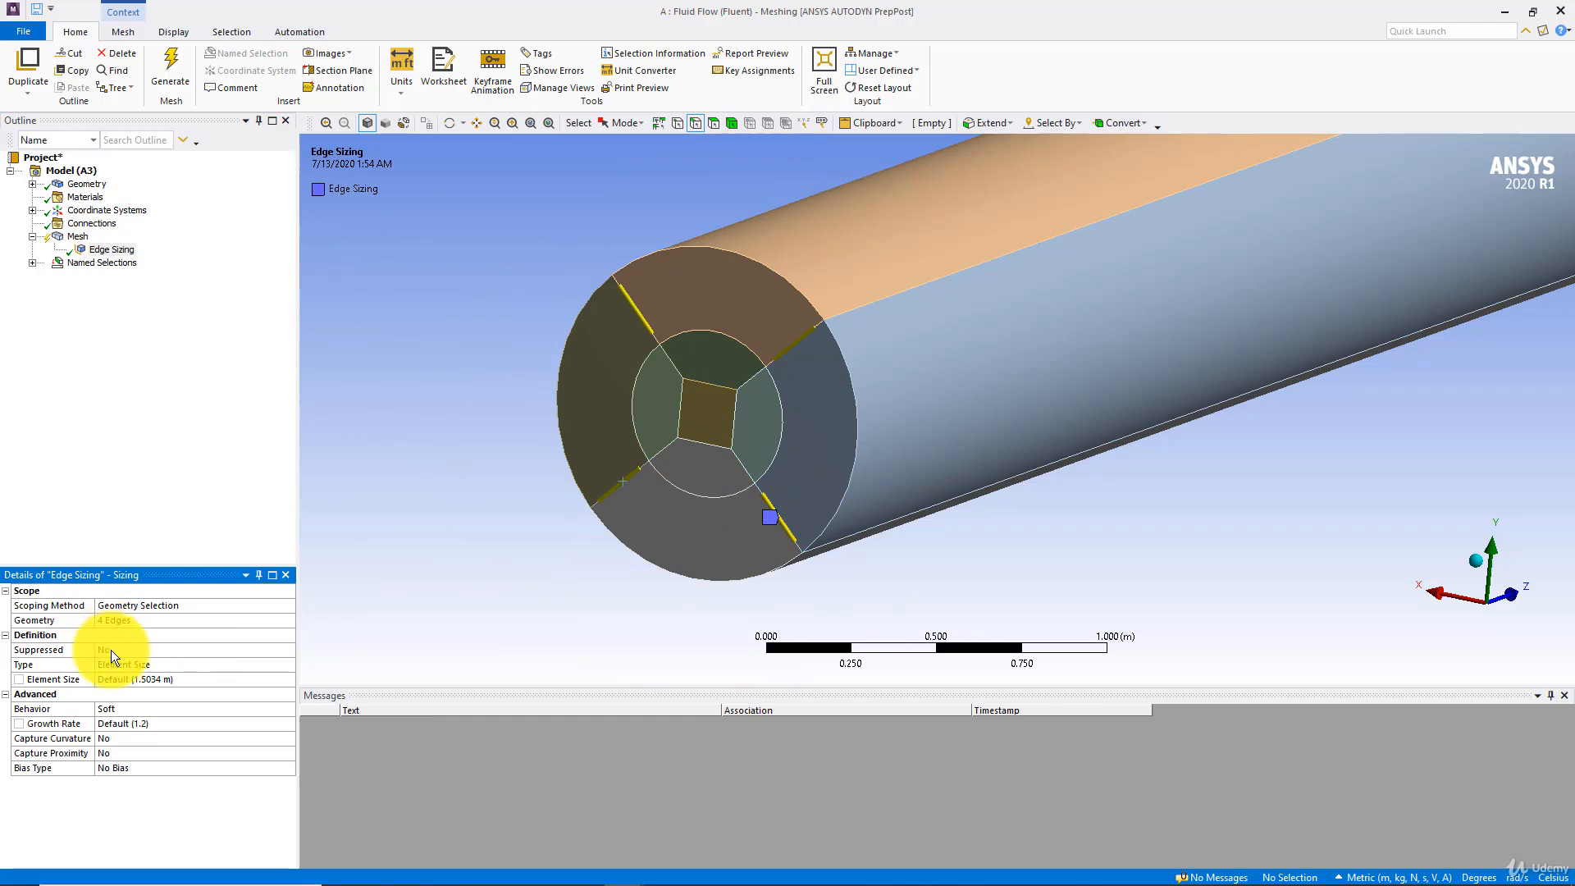
Define the edge sizing by Number of Divisions and set it to 20
{"action": "left_click", "coordinate": [208, 666]}
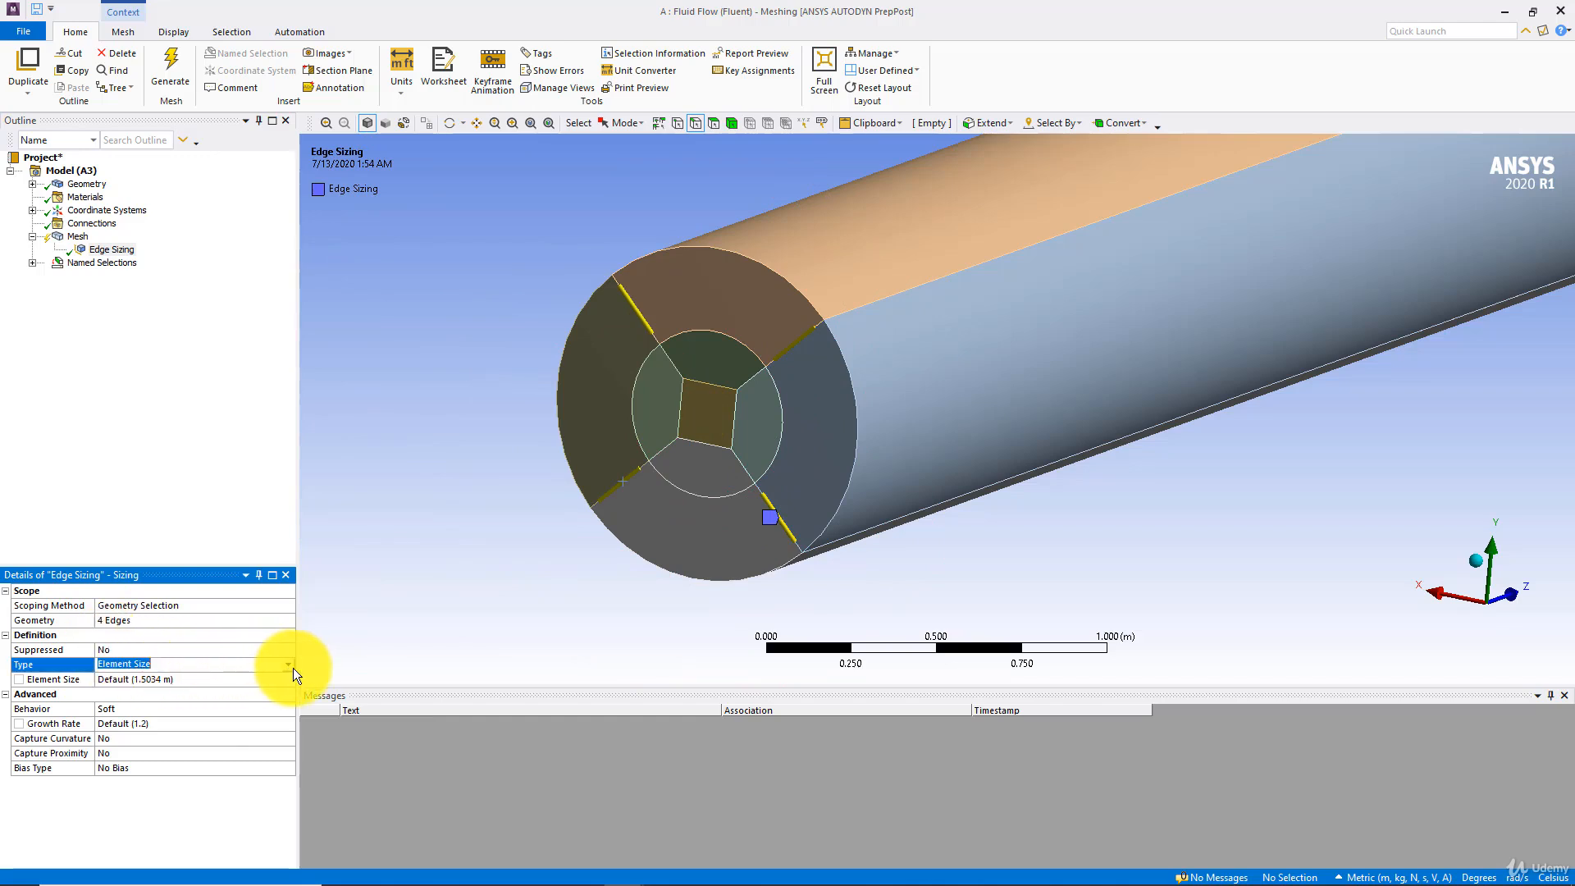
{"action": "left_click", "coordinate": [292, 668]}
{"action": "left_click", "coordinate": [196, 688]}
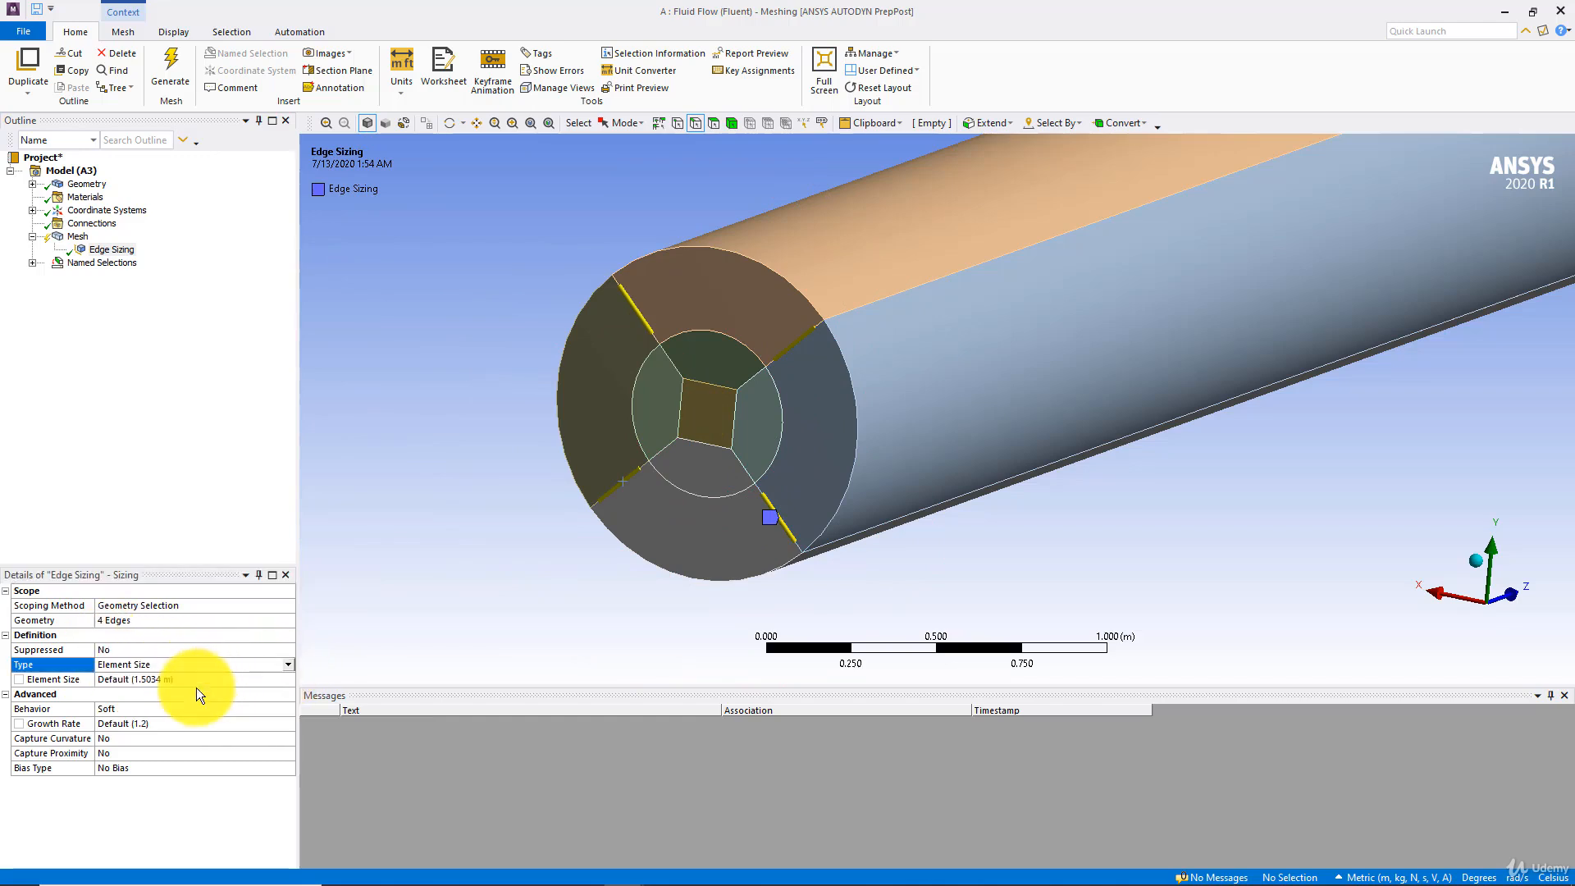
{"action": "left_click", "coordinate": [155, 678]}
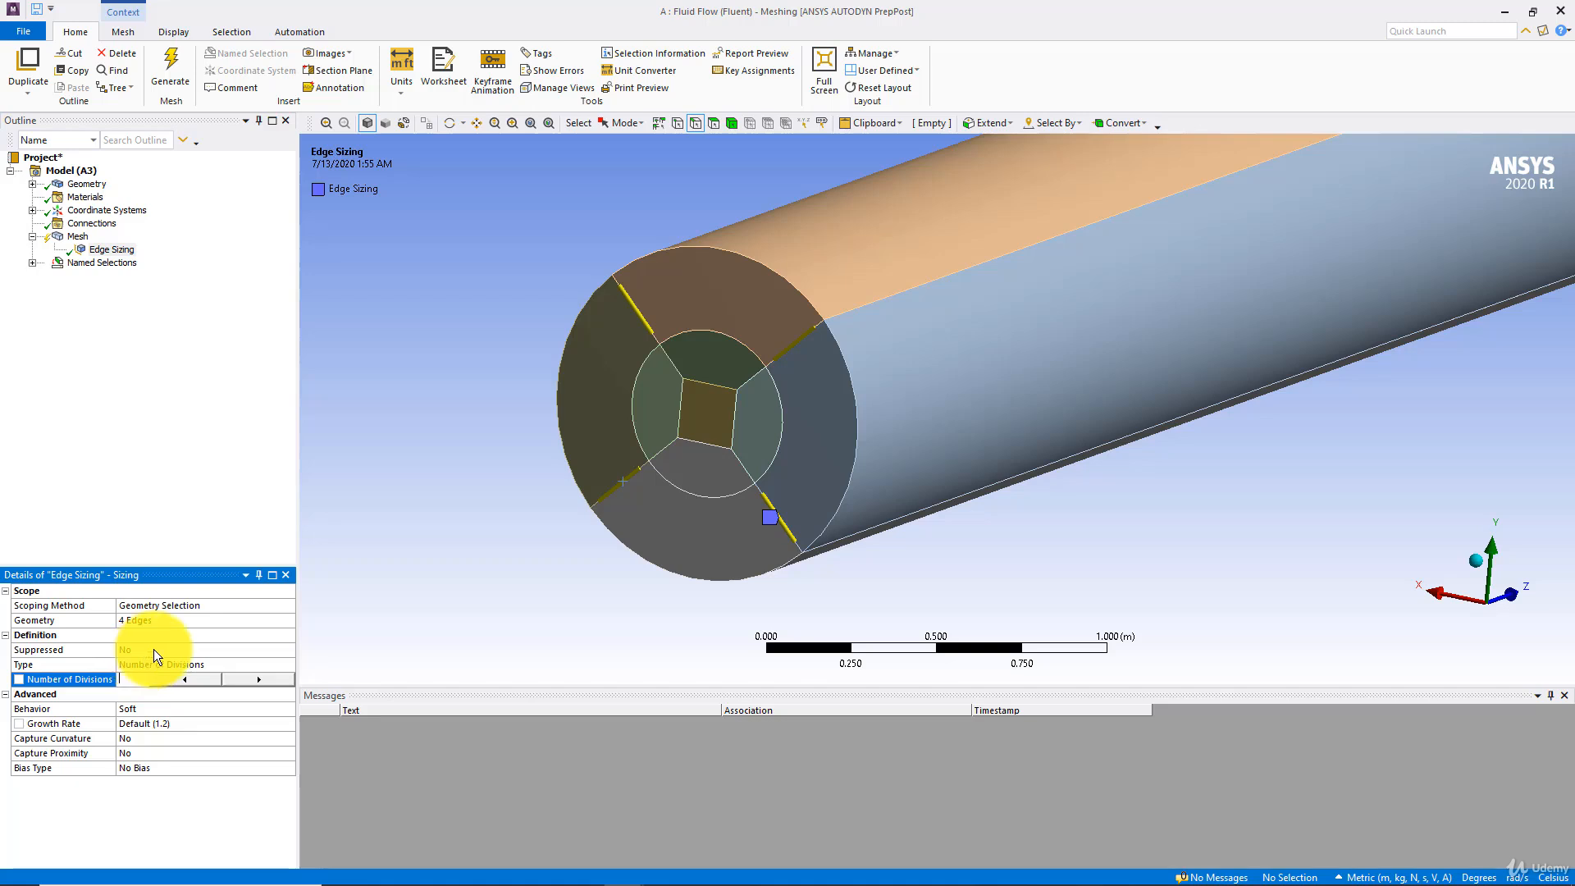
{"action": "key", "text": "Return"}
Examine the far end of the outer pipe, including its outer surface and the inner faces where the elbow begins
{"action": "scroll", "coordinate": [904, 415], "scroll_direction": "down", "scroll_amount": 10}
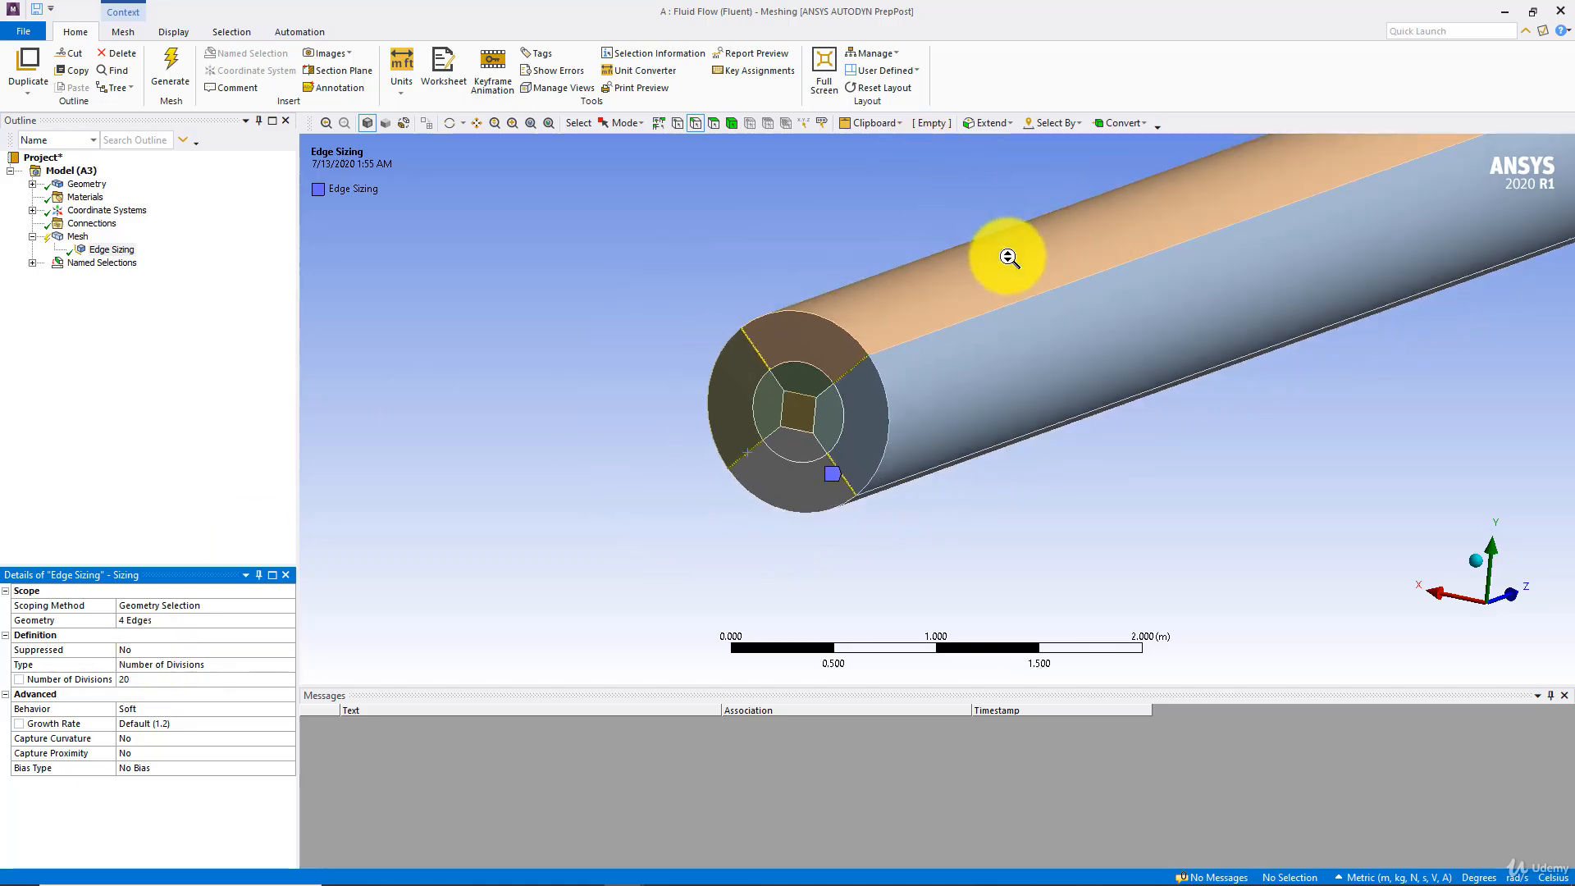
{"action": "middle_click_drag", "start_coordinate": [1247, 313], "coordinate": [880, 384], "text": "ctrl"}
{"action": "scroll", "coordinate": [881, 345], "scroll_direction": "up", "scroll_amount": 10}
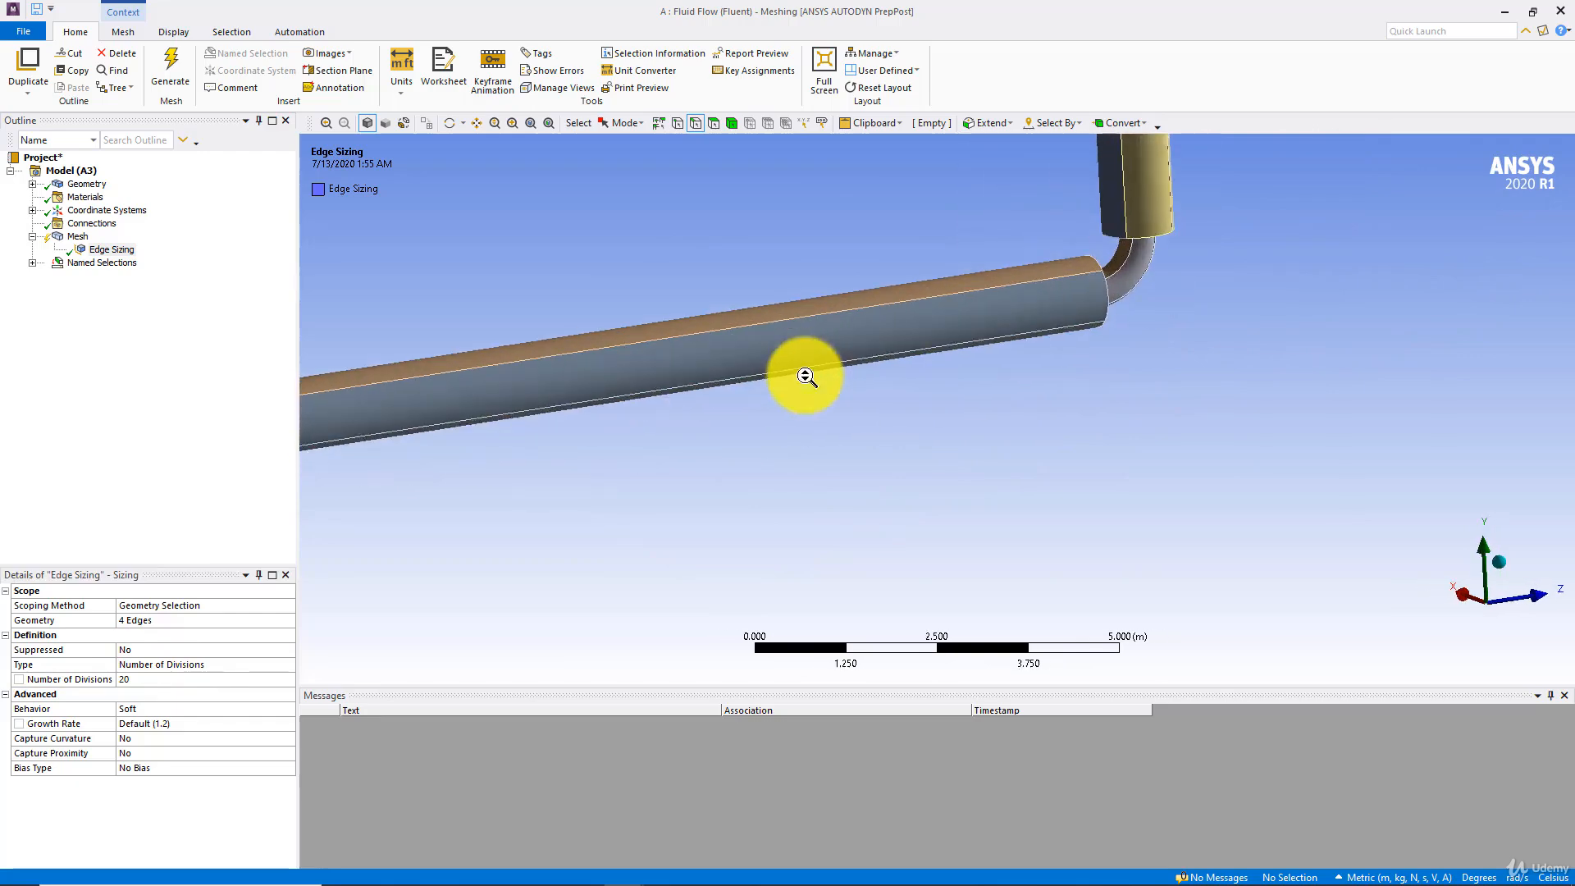
{"action": "scroll", "coordinate": [857, 382], "scroll_direction": "up", "scroll_amount": 4}
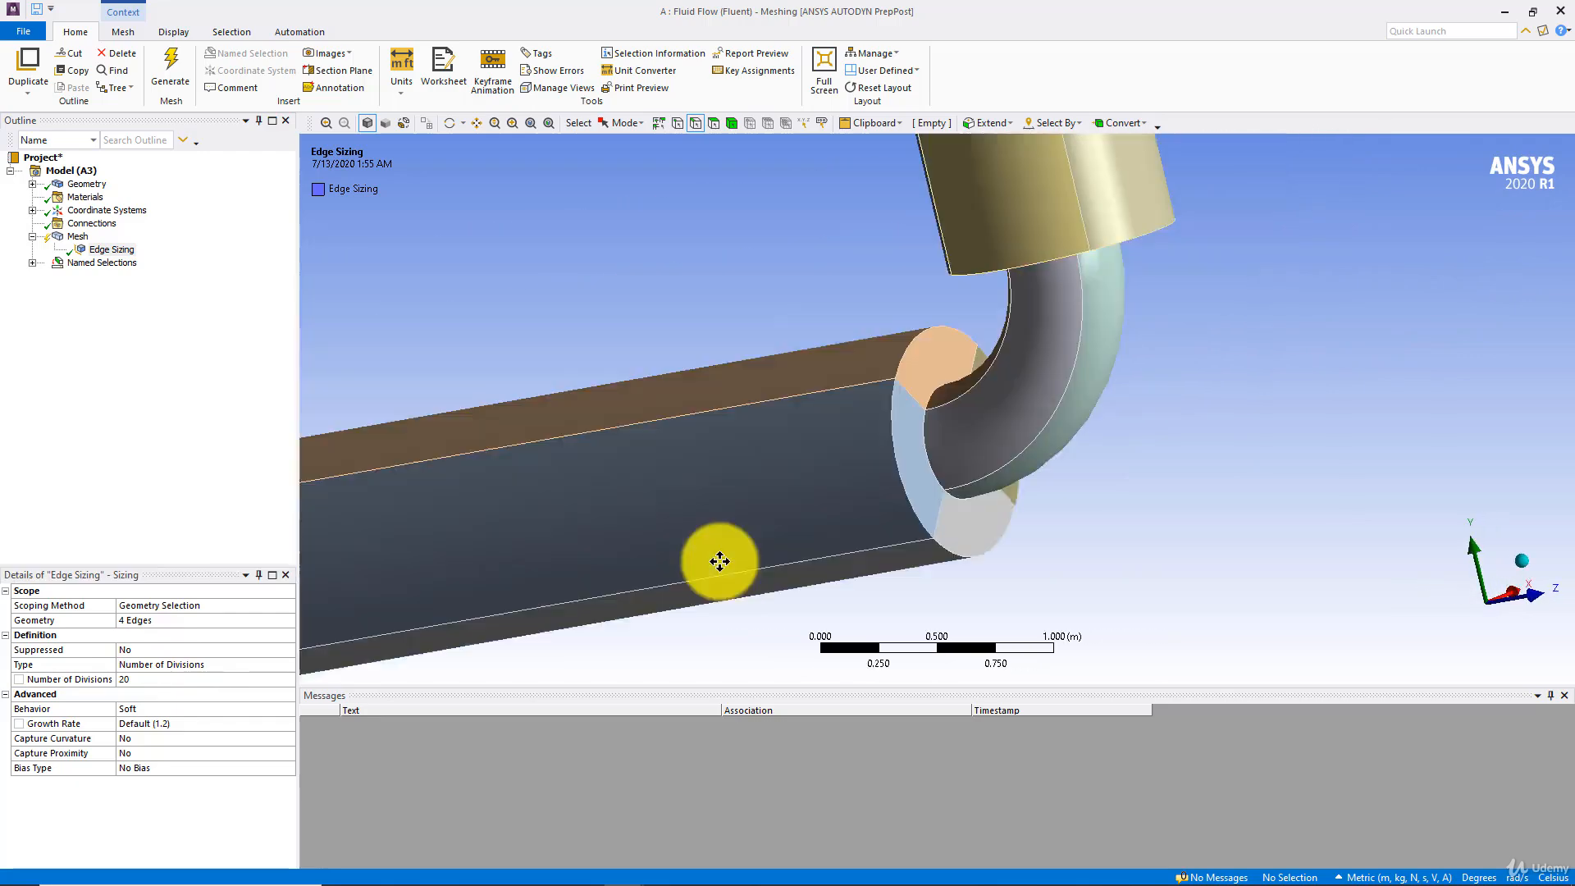
{"action": "left_click", "coordinate": [839, 396]}
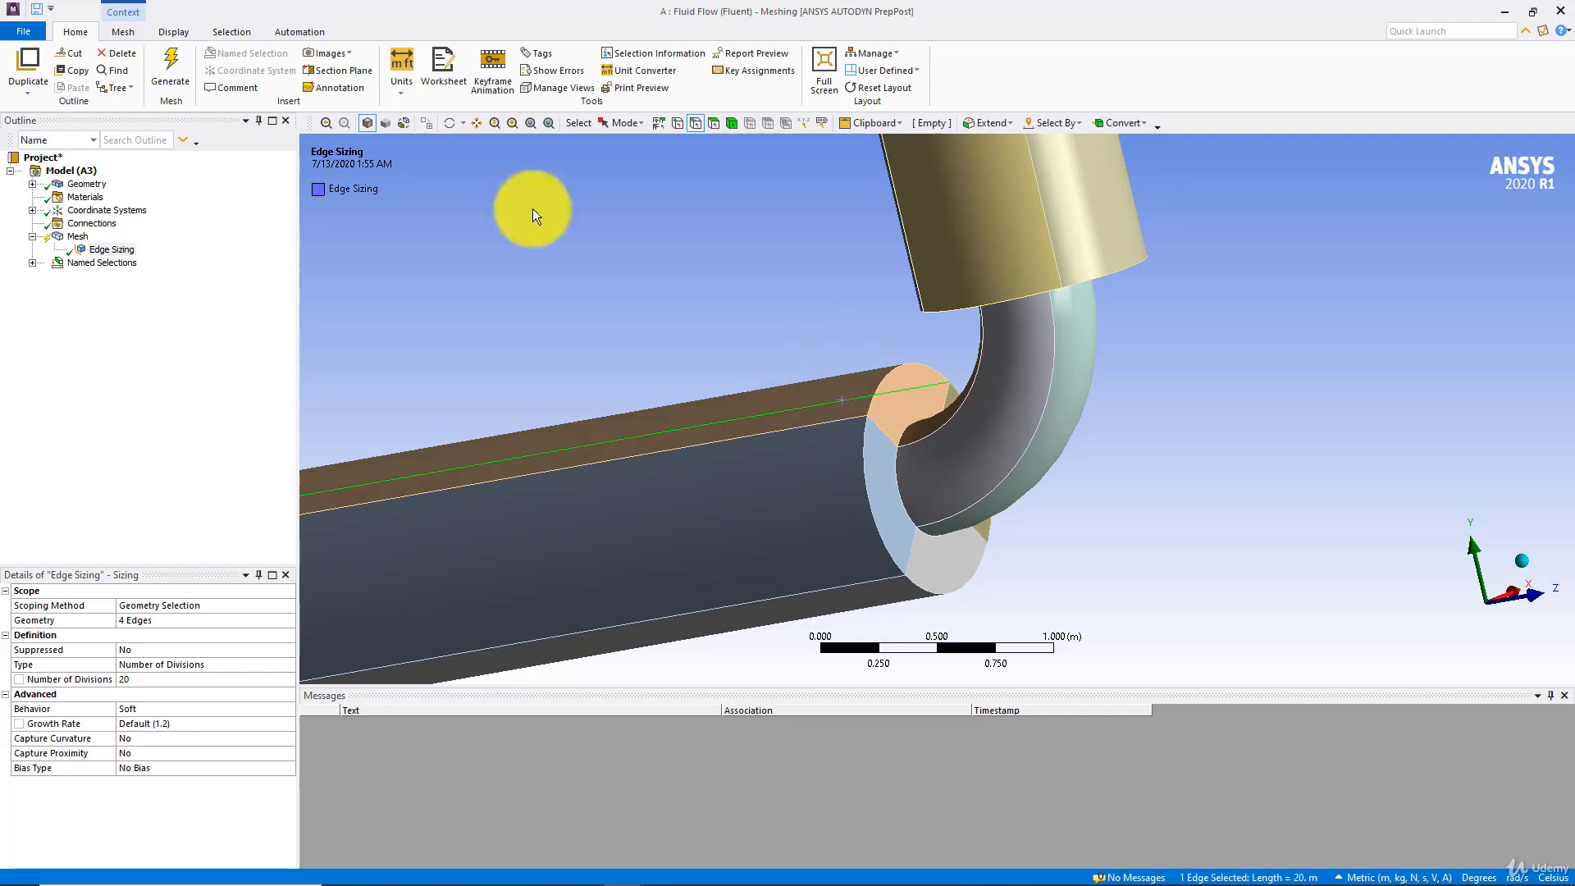
{"action": "left_click", "coordinate": [713, 124]}
{"action": "left_click", "coordinate": [766, 406]}
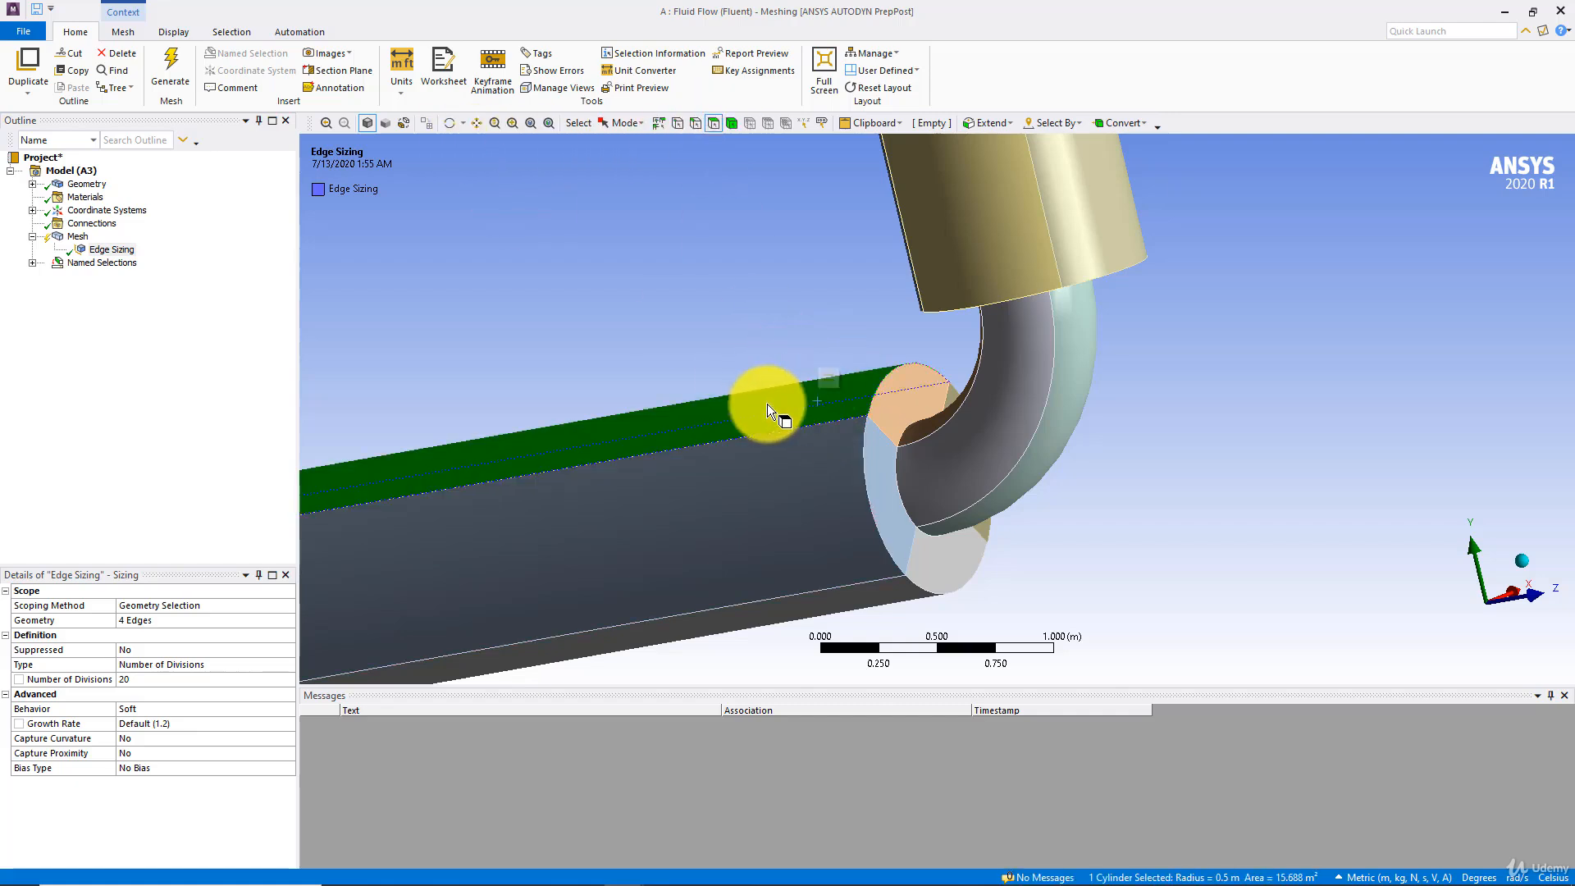
{"action": "scroll", "coordinate": [911, 447], "scroll_direction": "up", "scroll_amount": 3}
{"action": "left_click", "coordinate": [908, 444]}
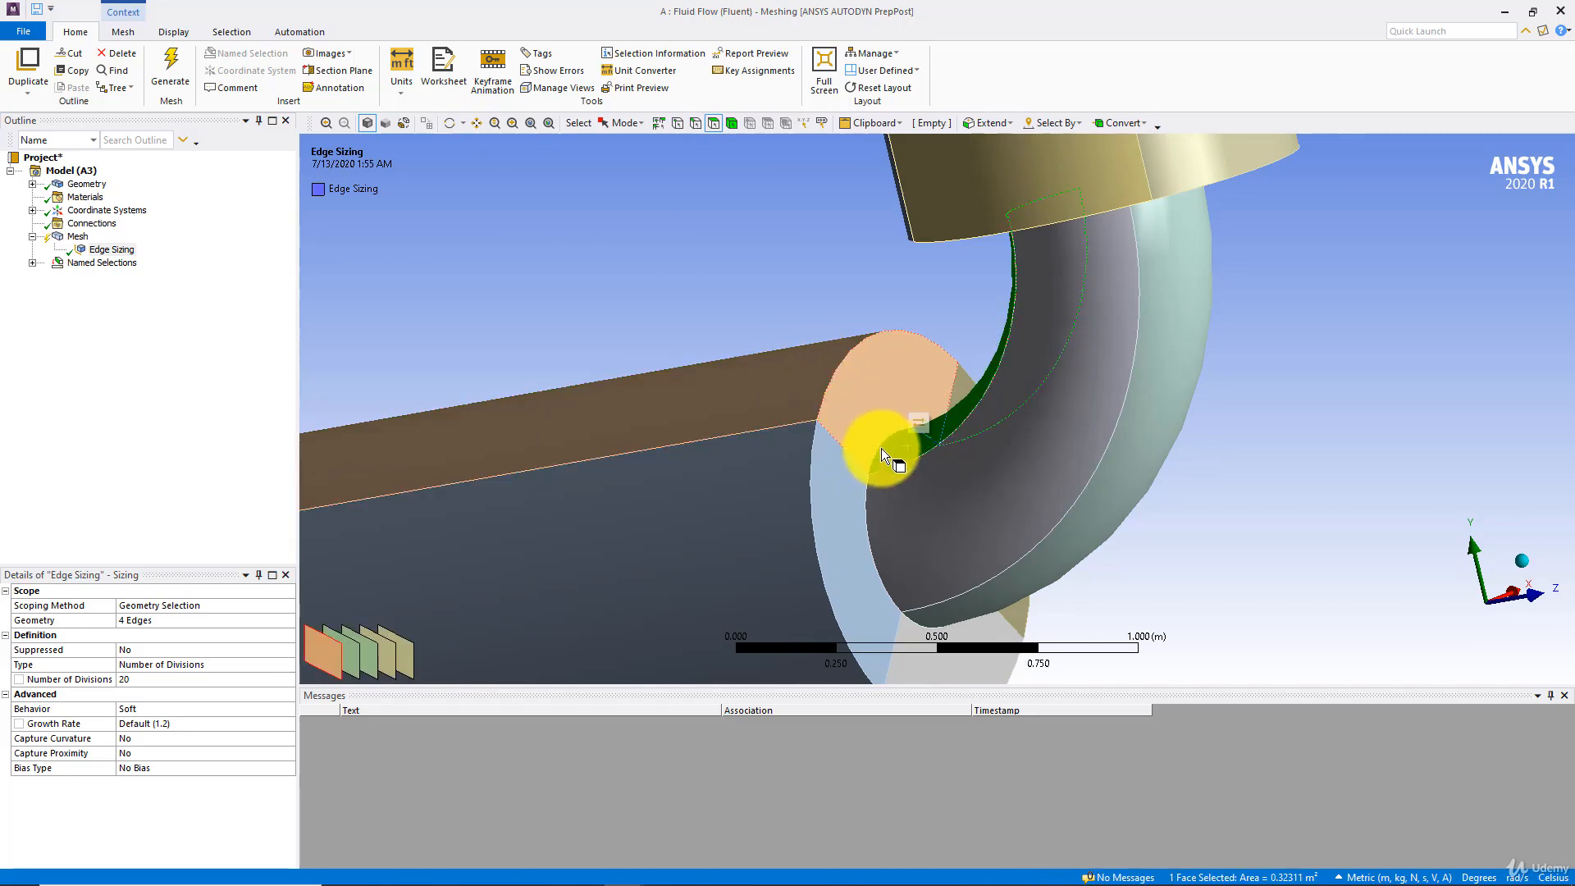
{"action": "scroll", "coordinate": [873, 445], "scroll_direction": "up", "scroll_amount": 3}
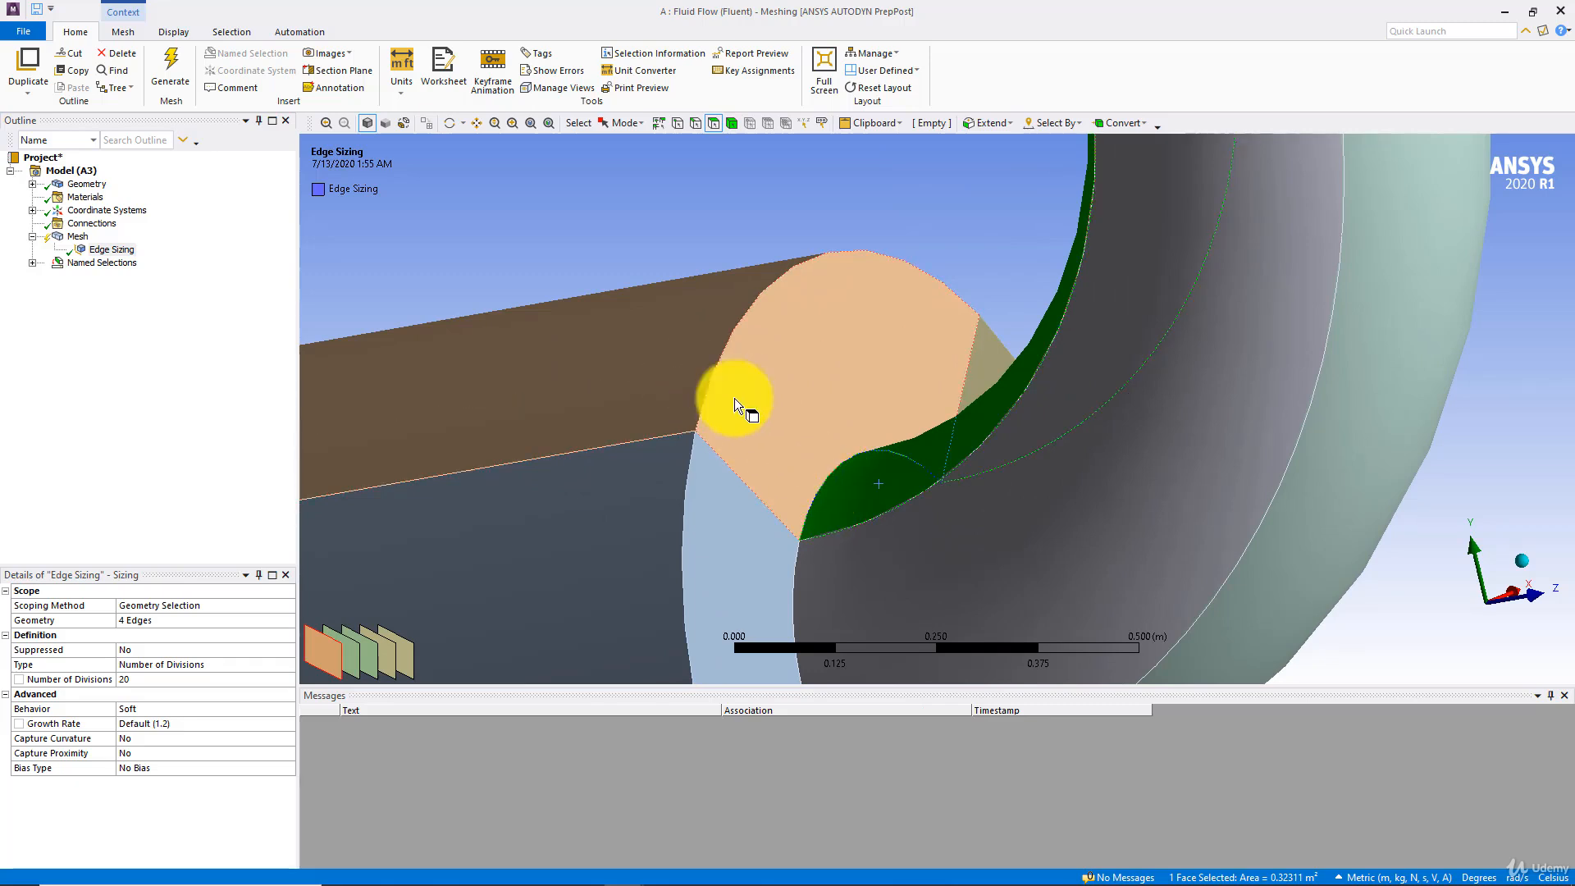
{"action": "scroll", "coordinate": [750, 431], "scroll_direction": "down", "scroll_amount": 4}
{"action": "scroll", "coordinate": [854, 444], "scroll_direction": "up", "scroll_amount": 1}
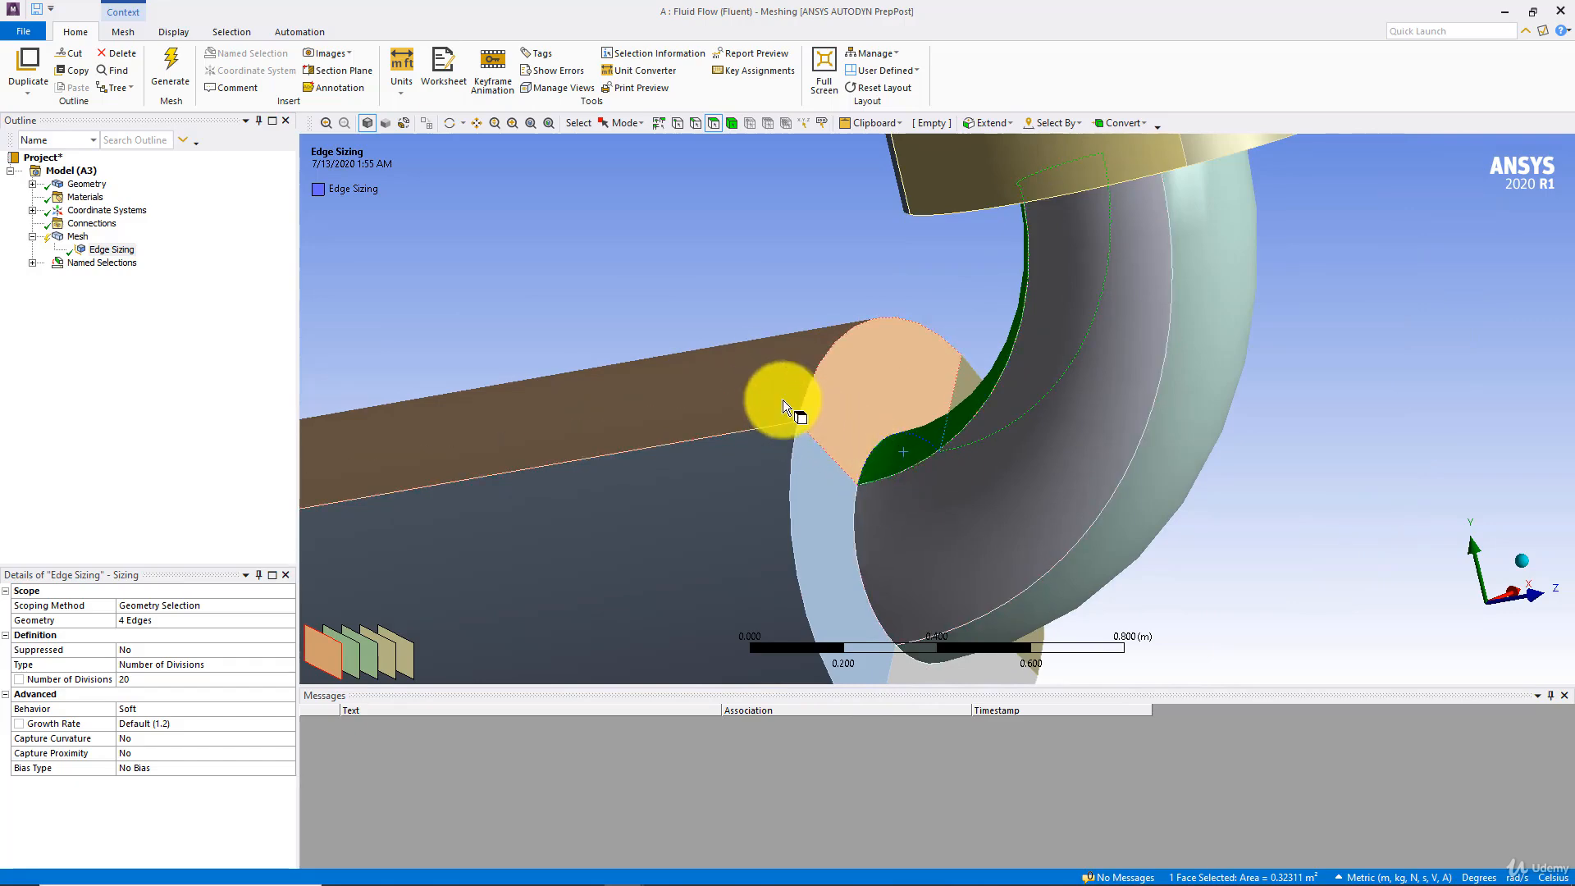
{"action": "scroll", "coordinate": [815, 446], "scroll_direction": "down", "scroll_amount": 5}
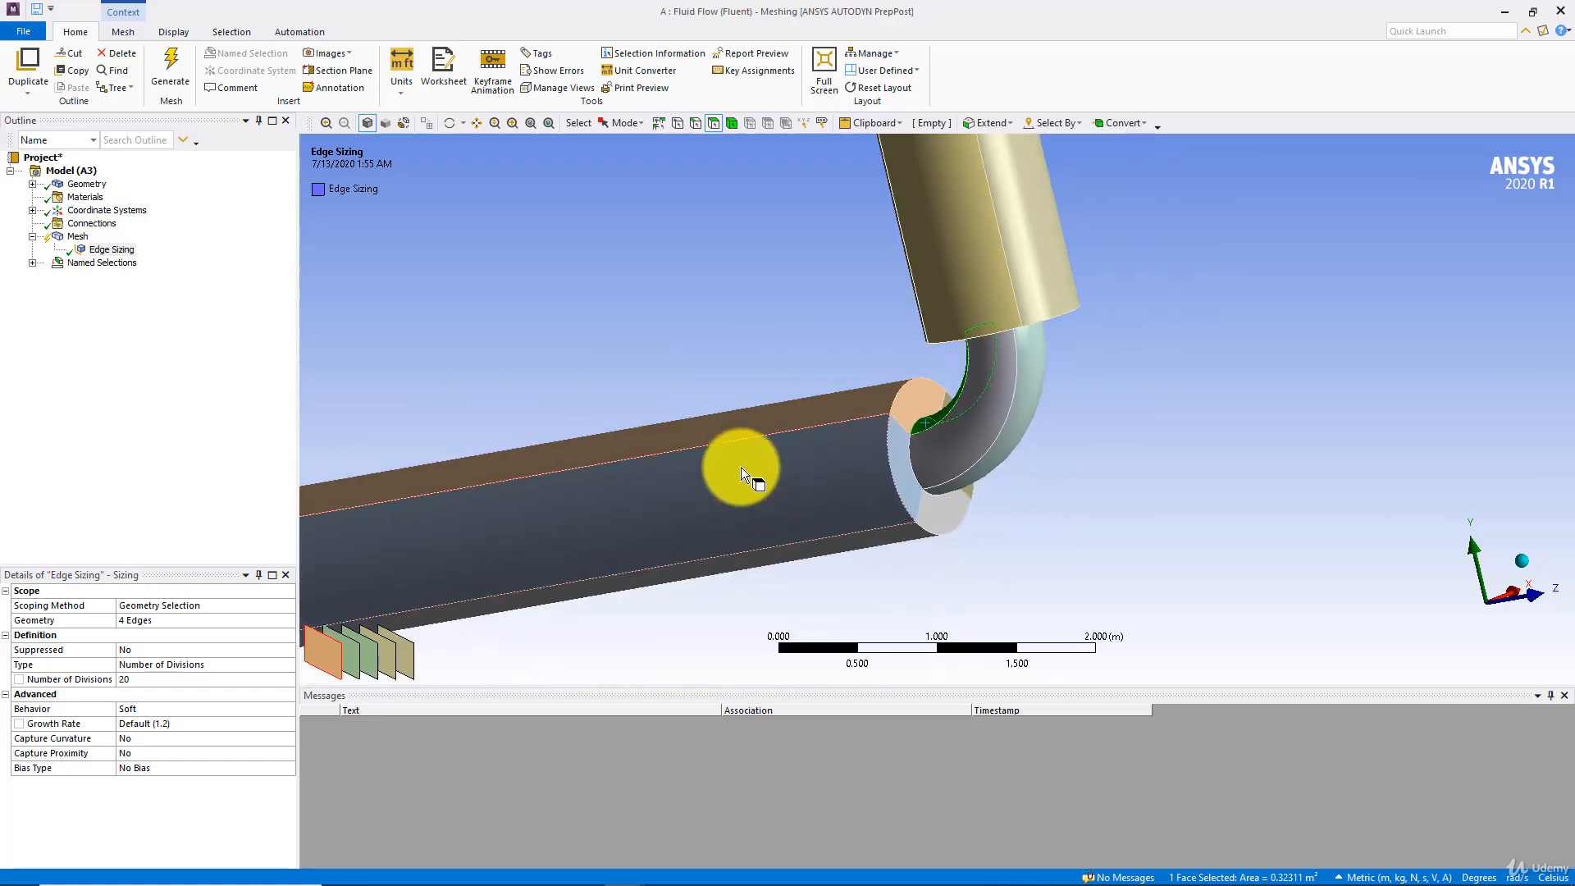
Set the behavior of the edge sizing on the end face's four radial edges to Hard
{"action": "scroll", "coordinate": [741, 466], "scroll_direction": "down", "scroll_amount": 7}
{"action": "middle_click_drag", "start_coordinate": [791, 441], "coordinate": [993, 452]}
{"action": "scroll", "coordinate": [825, 459], "scroll_direction": "up", "scroll_amount": 3}
{"action": "middle_click_drag", "start_coordinate": [897, 437], "coordinate": [1126, 368], "text": "ctrl"}
{"action": "scroll", "coordinate": [803, 446], "scroll_direction": "up", "scroll_amount": 2}
{"action": "scroll", "coordinate": [803, 446], "scroll_direction": "up", "scroll_amount": 2}
{"action": "middle_click_drag", "start_coordinate": [803, 446], "coordinate": [1119, 538], "text": "ctrl"}
{"action": "scroll", "coordinate": [878, 487], "scroll_direction": "up", "scroll_amount": 5}
{"action": "middle_click_drag", "start_coordinate": [900, 470], "coordinate": [773, 313], "text": "ctrl"}
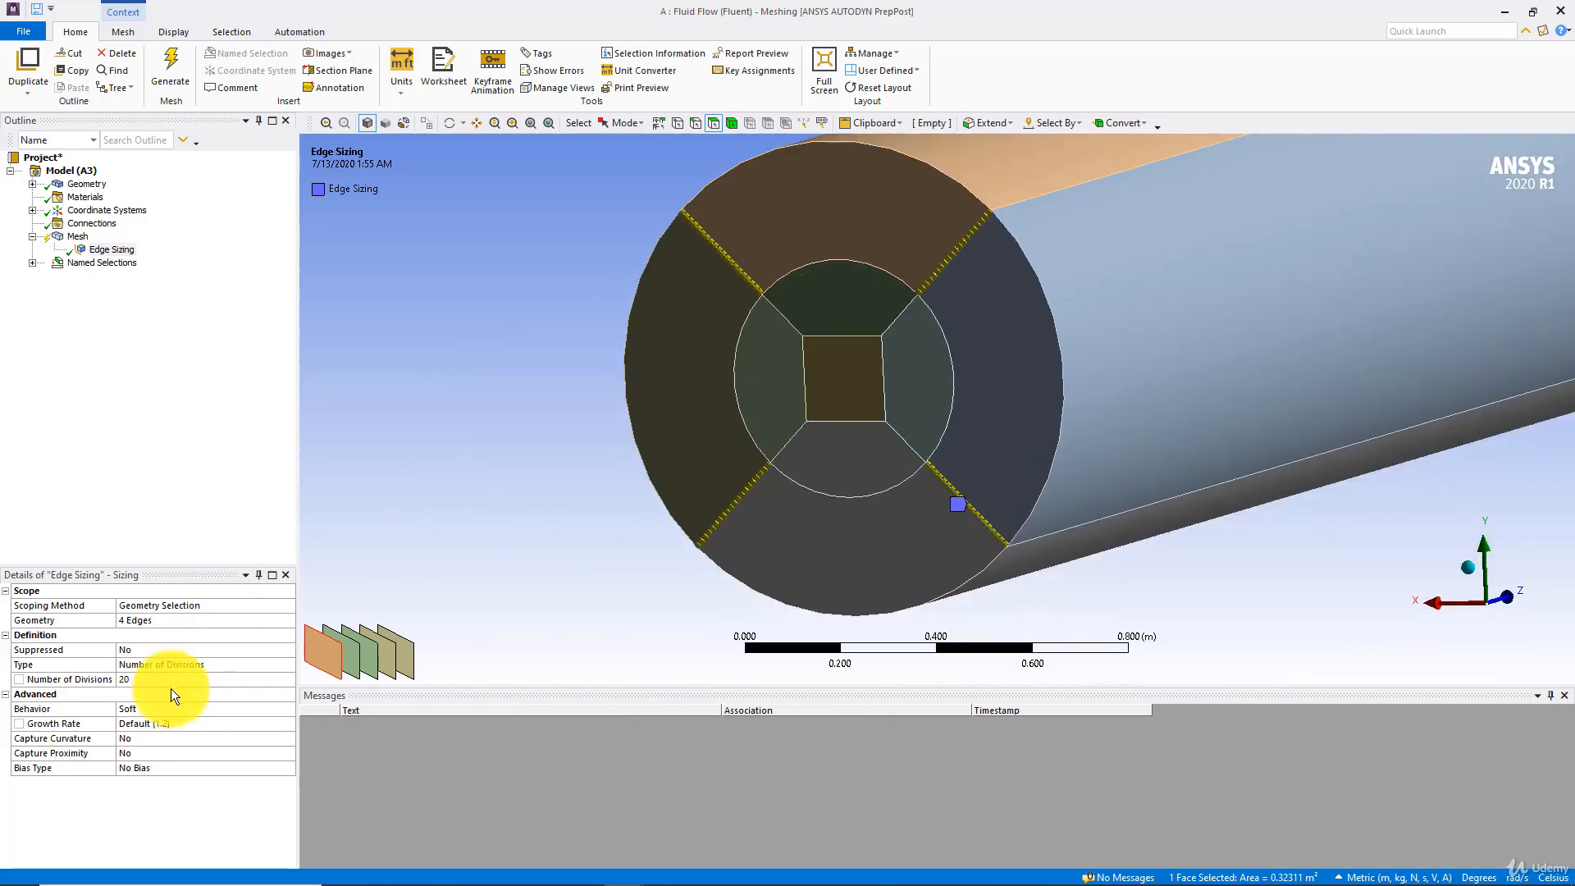
{"action": "left_click", "coordinate": [226, 711]}
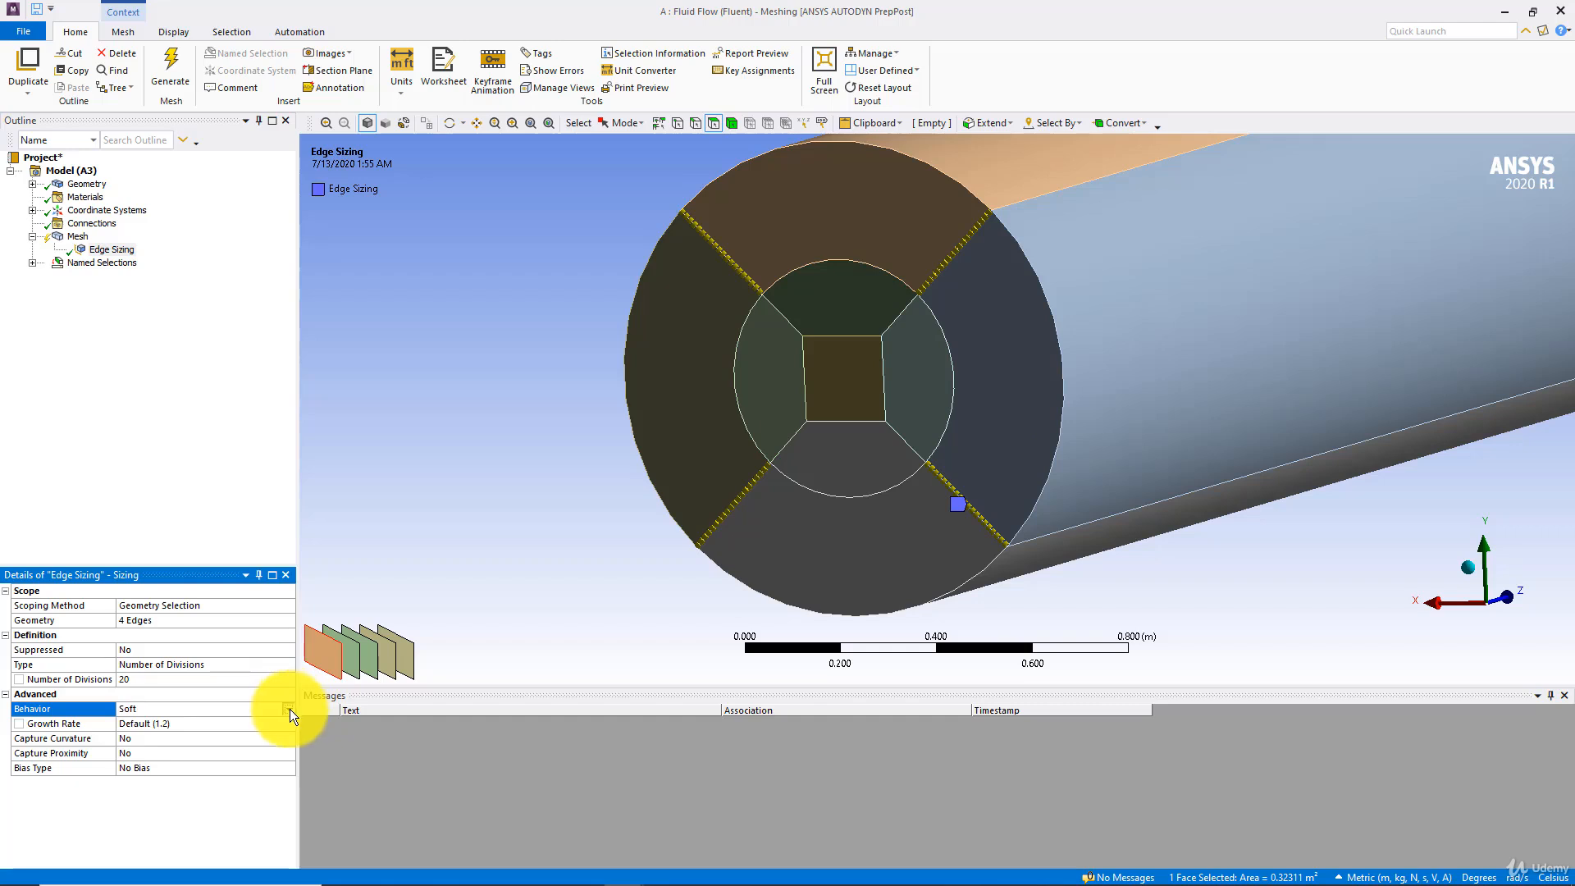
{"action": "left_click", "coordinate": [289, 711]}
{"action": "left_click", "coordinate": [155, 730]}
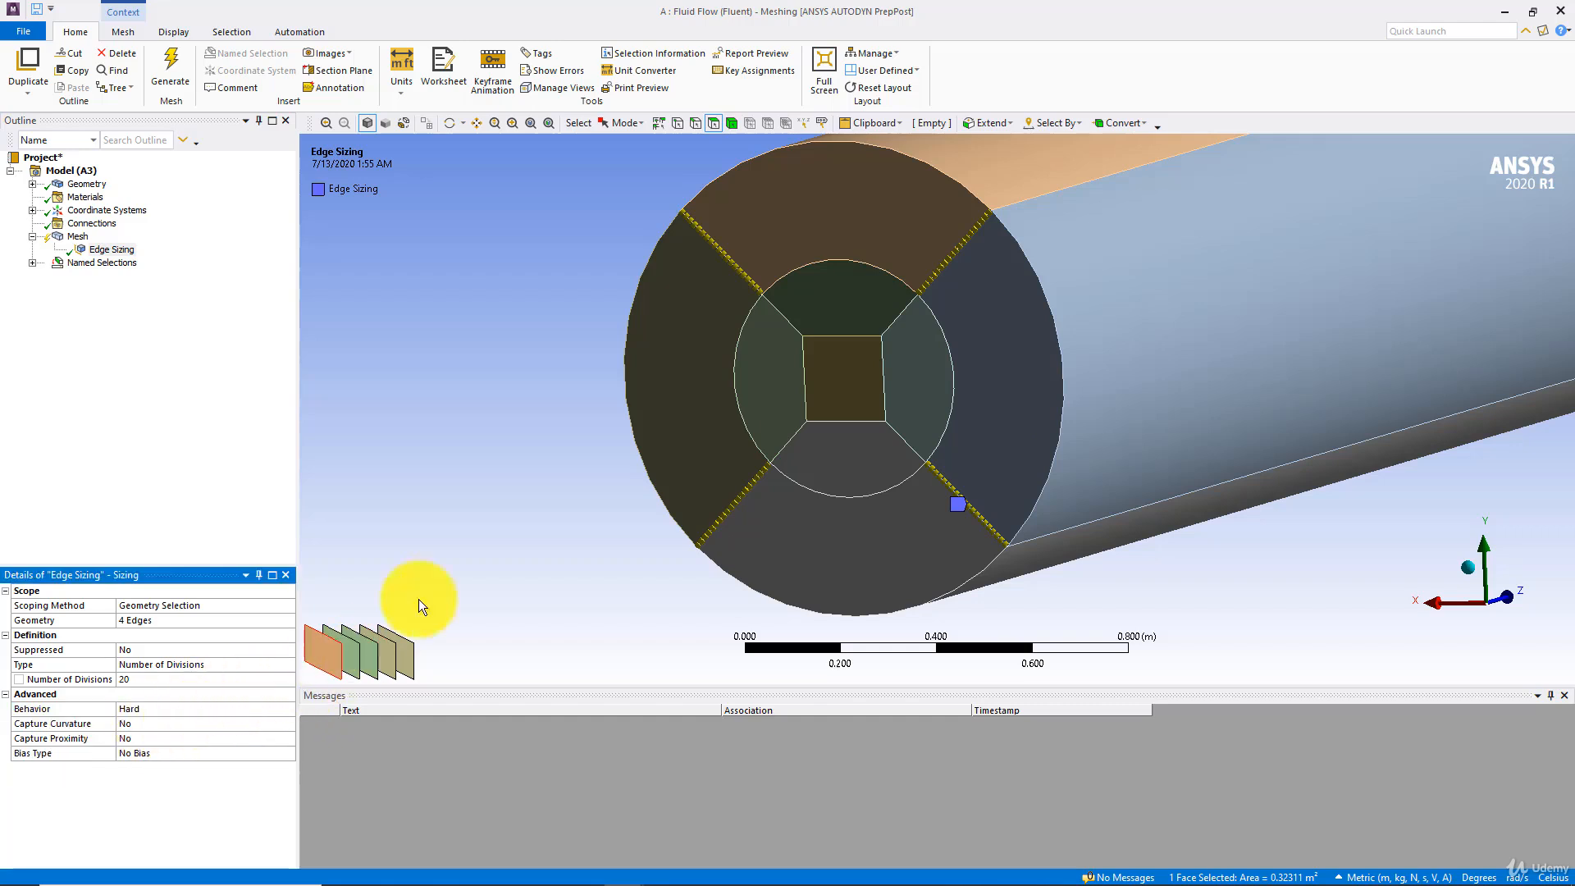
Apply a bias that makes divisions finer toward the middle of the four radial edges, with a Bias Factor of 10
{"action": "middle_click_drag", "start_coordinate": [490, 472], "coordinate": [424, 510], "text": "ctrl"}
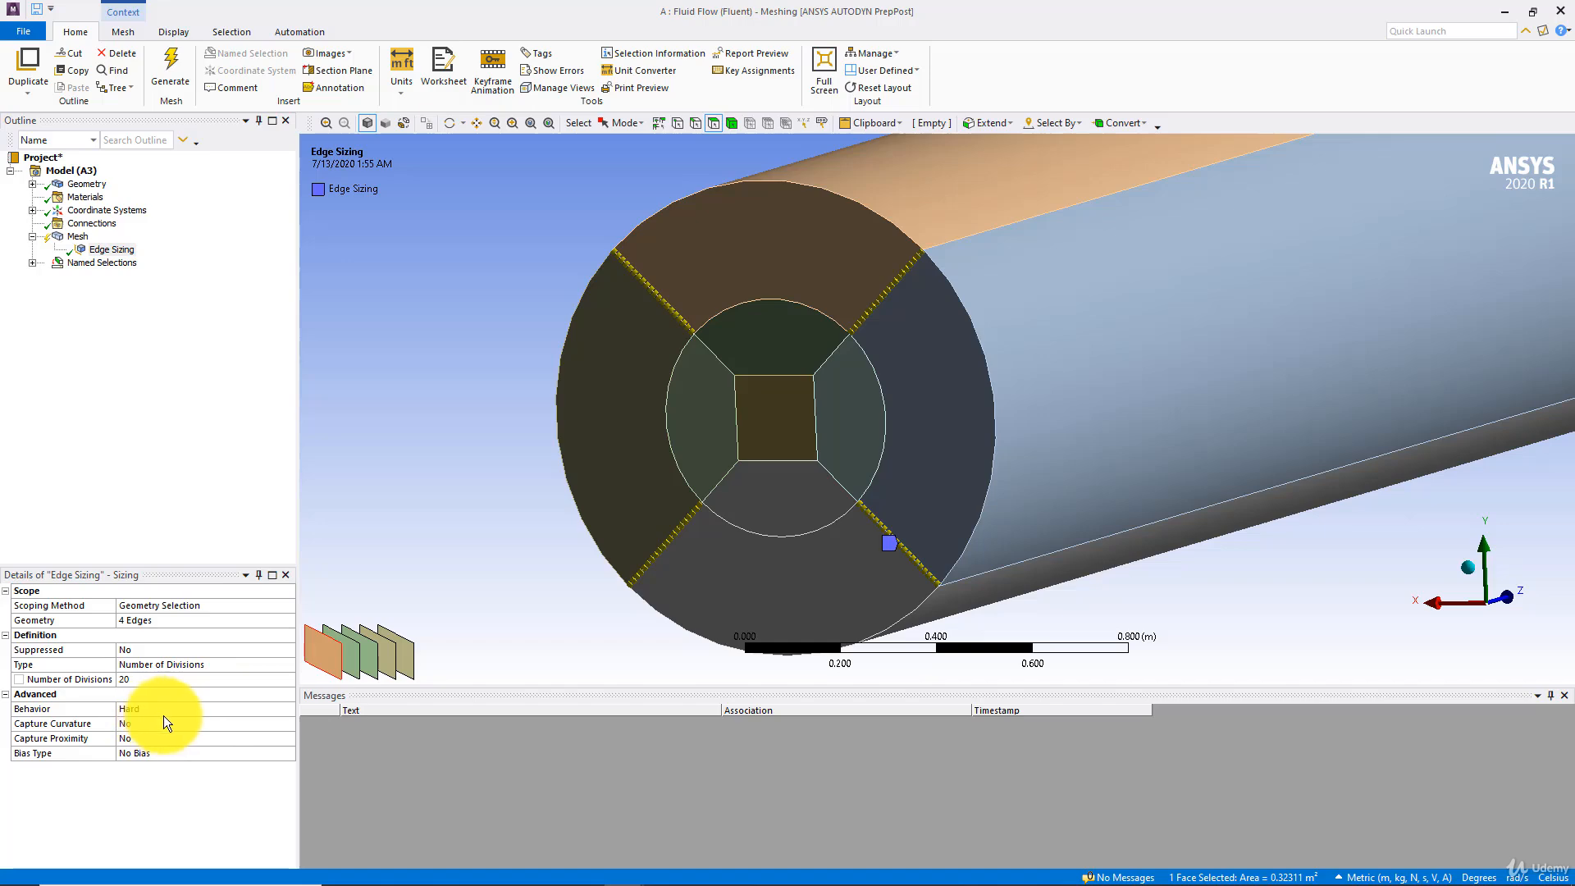
{"action": "left_click", "coordinate": [172, 753]}
{"action": "left_click", "coordinate": [288, 753]}
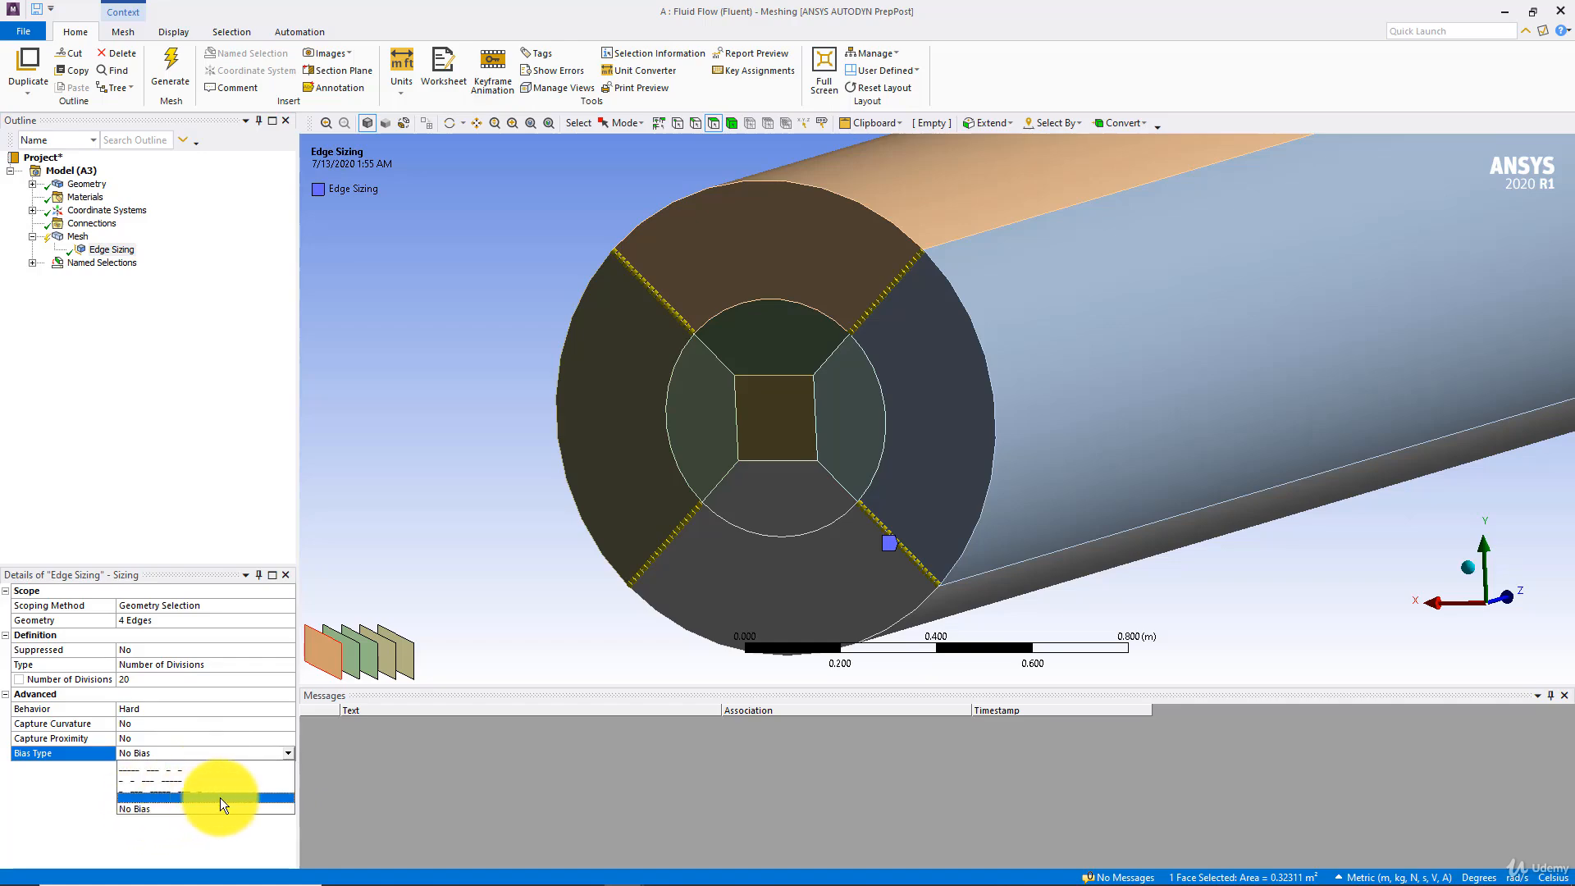
{"action": "left_click", "coordinate": [164, 797]}
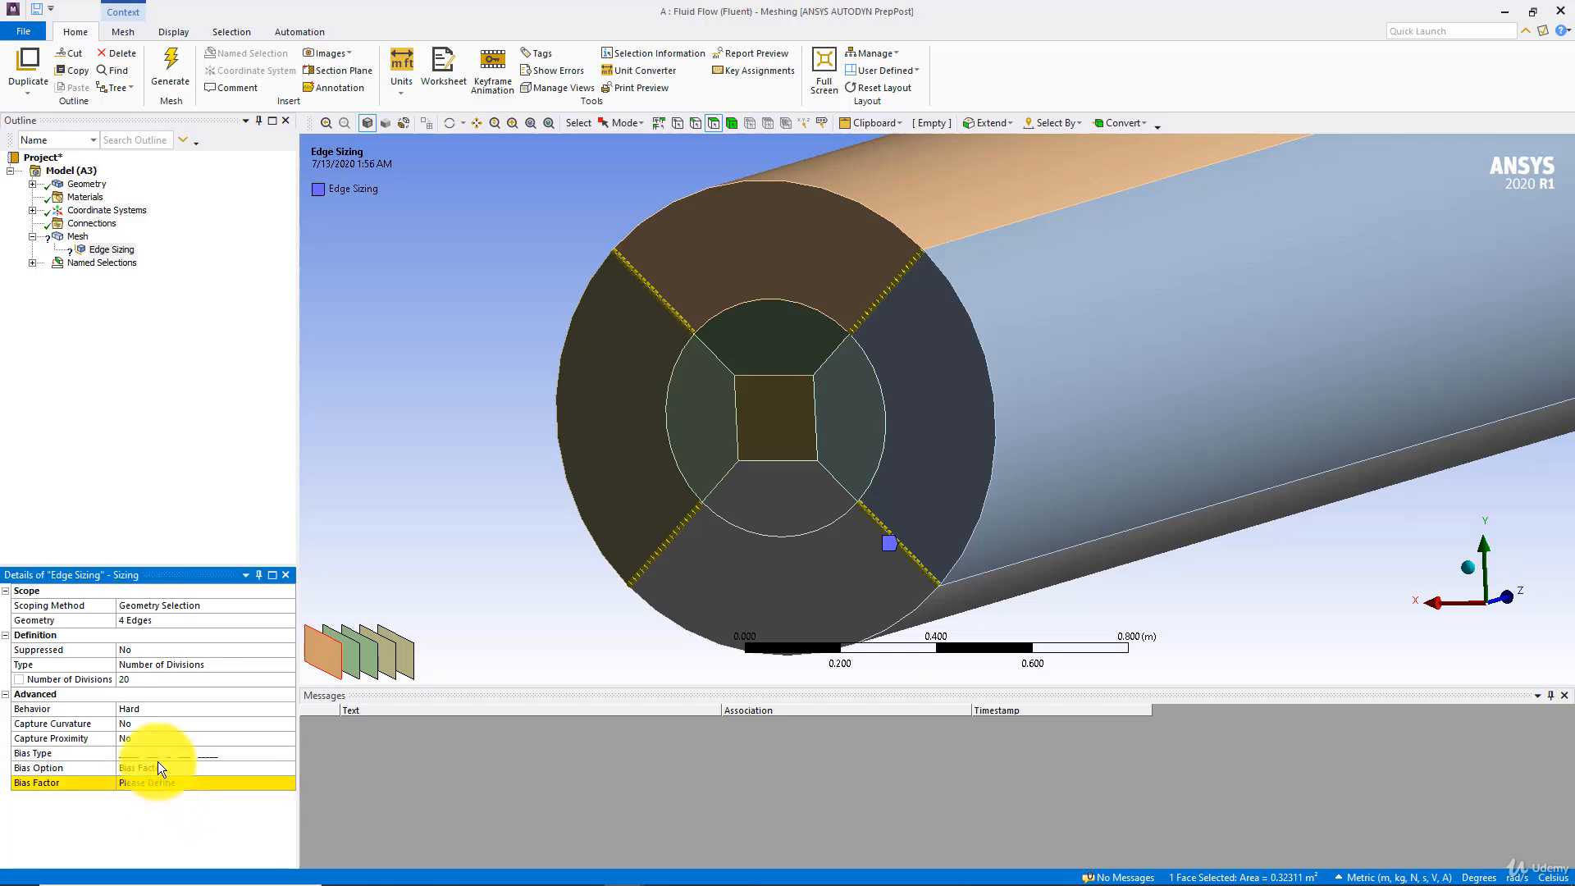
{"action": "left_click", "coordinate": [138, 782]}
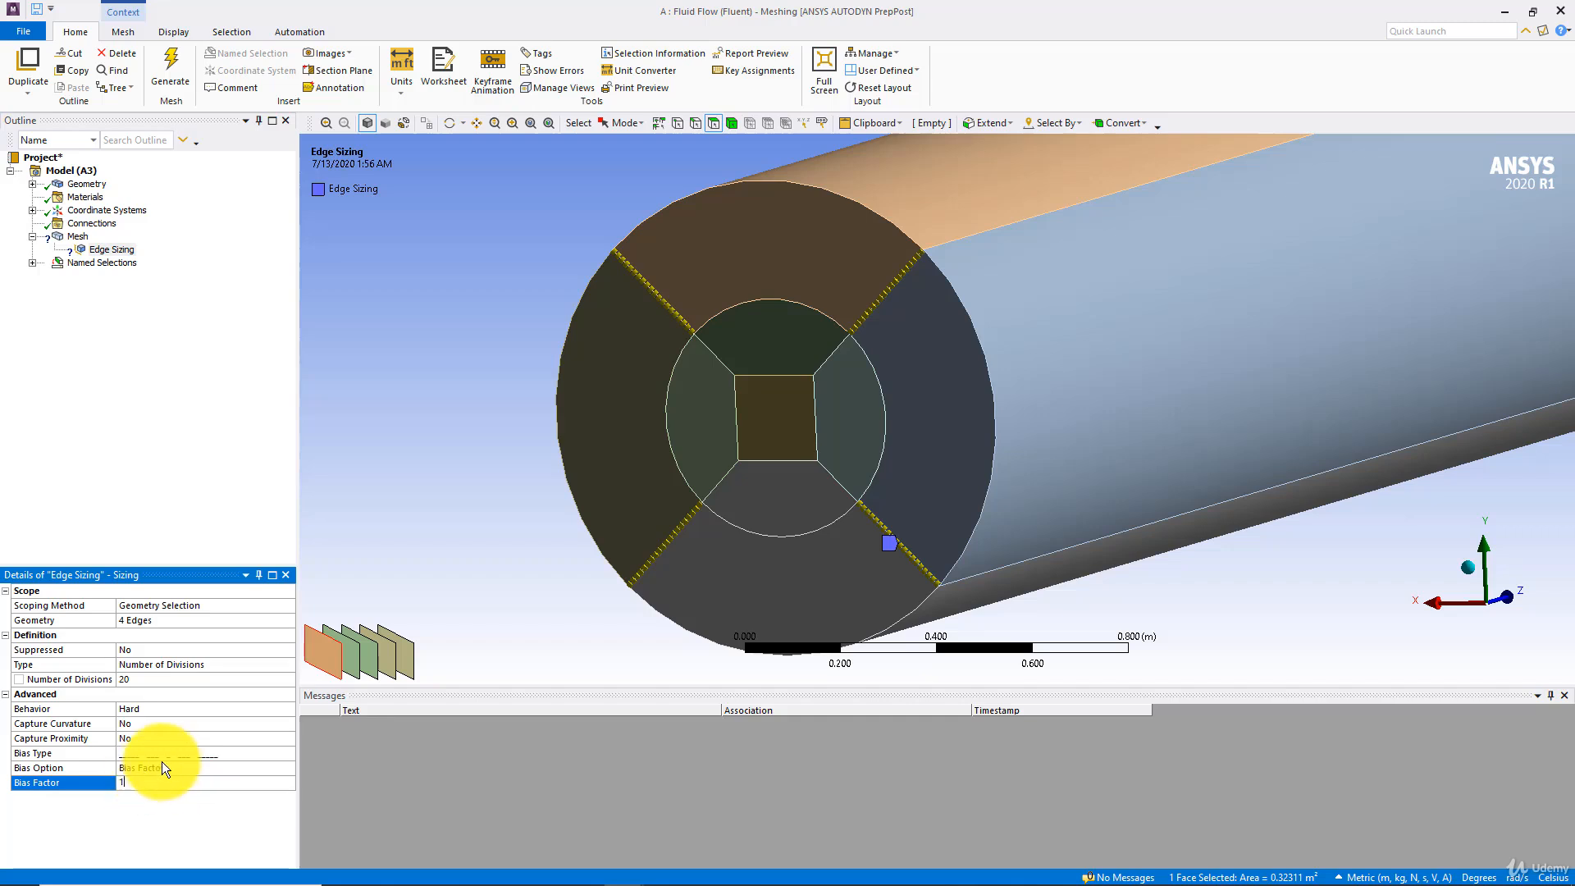
{"action": "key", "text": "Return"}
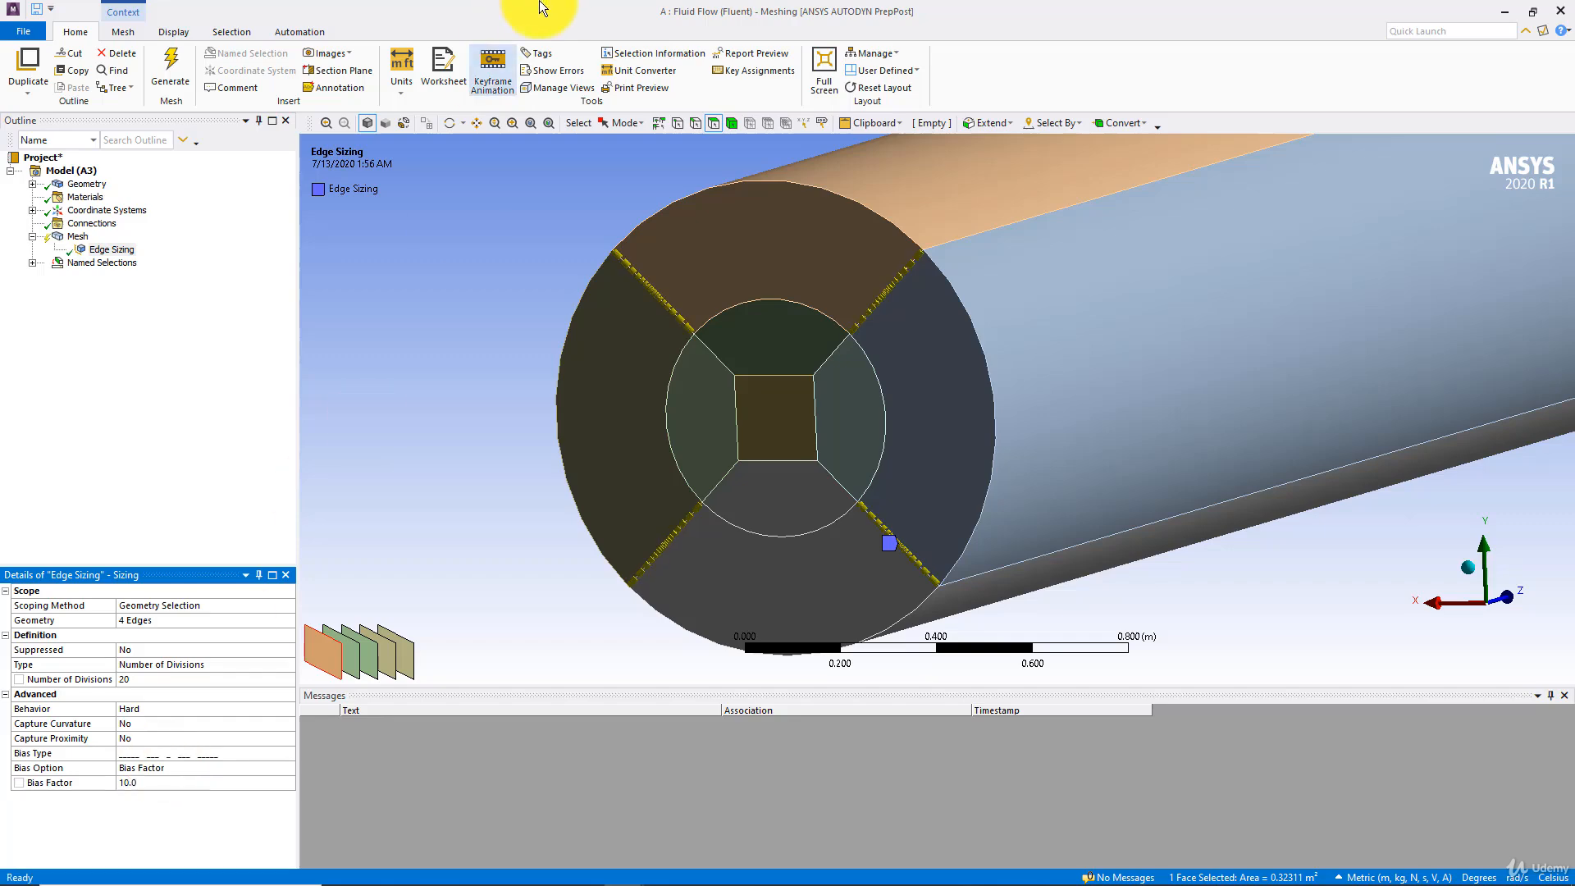
Change the edge sizing's bias type to the pattern with fine divisions at both ends and coarse ones in the middle
{"action": "scroll", "coordinate": [574, 236], "scroll_direction": "up", "scroll_amount": 2}
{"action": "scroll", "coordinate": [575, 236], "scroll_direction": "up", "scroll_amount": 1}
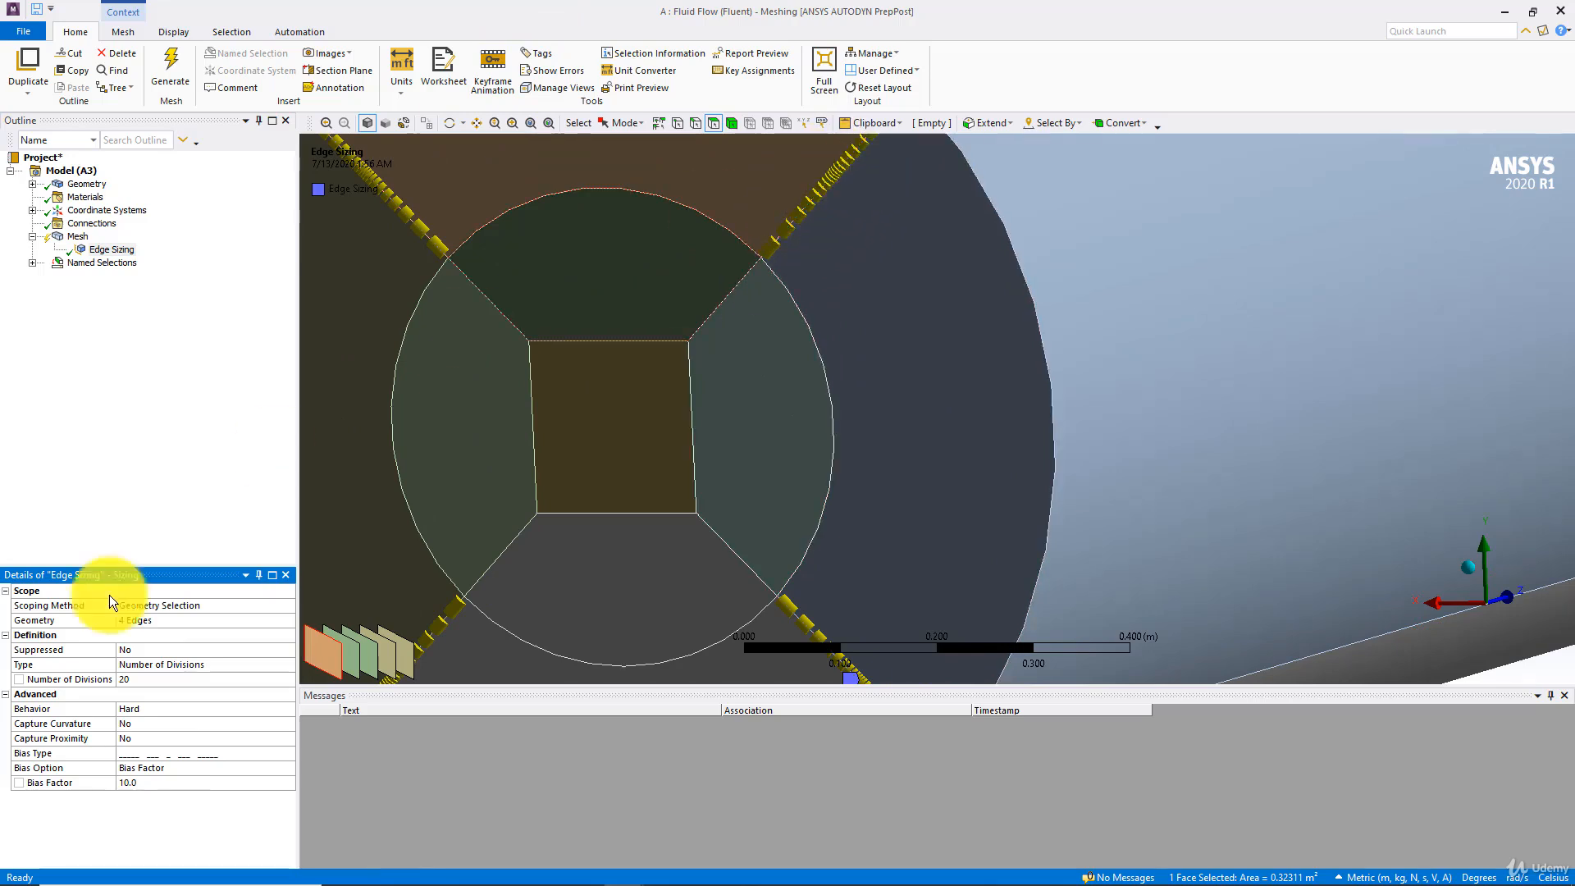
{"action": "left_click", "coordinate": [247, 755]}
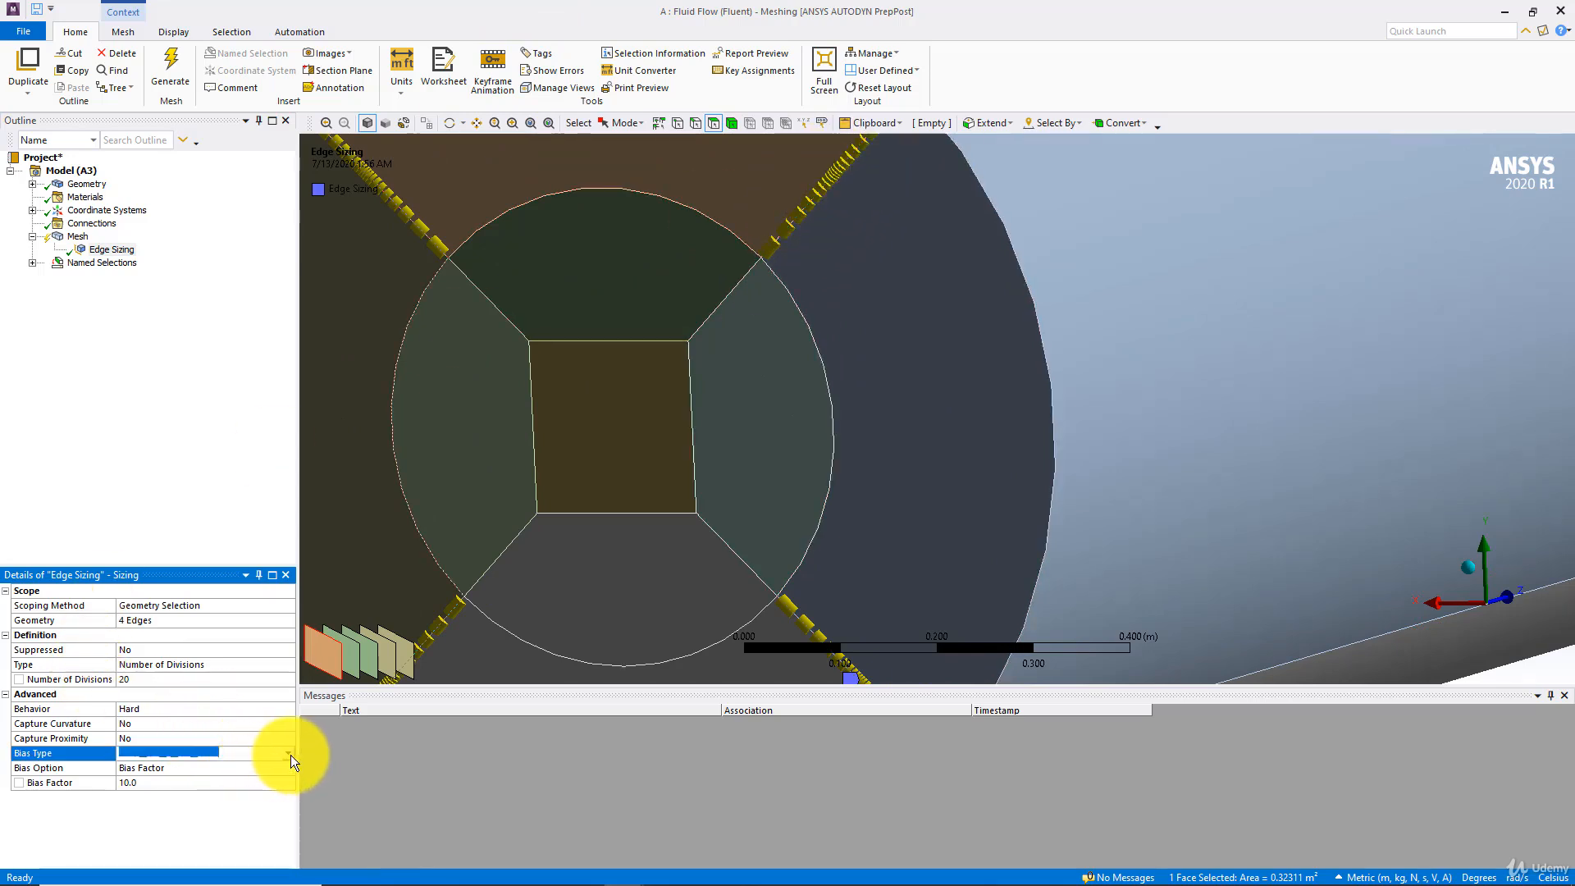
{"action": "left_click", "coordinate": [288, 753]}
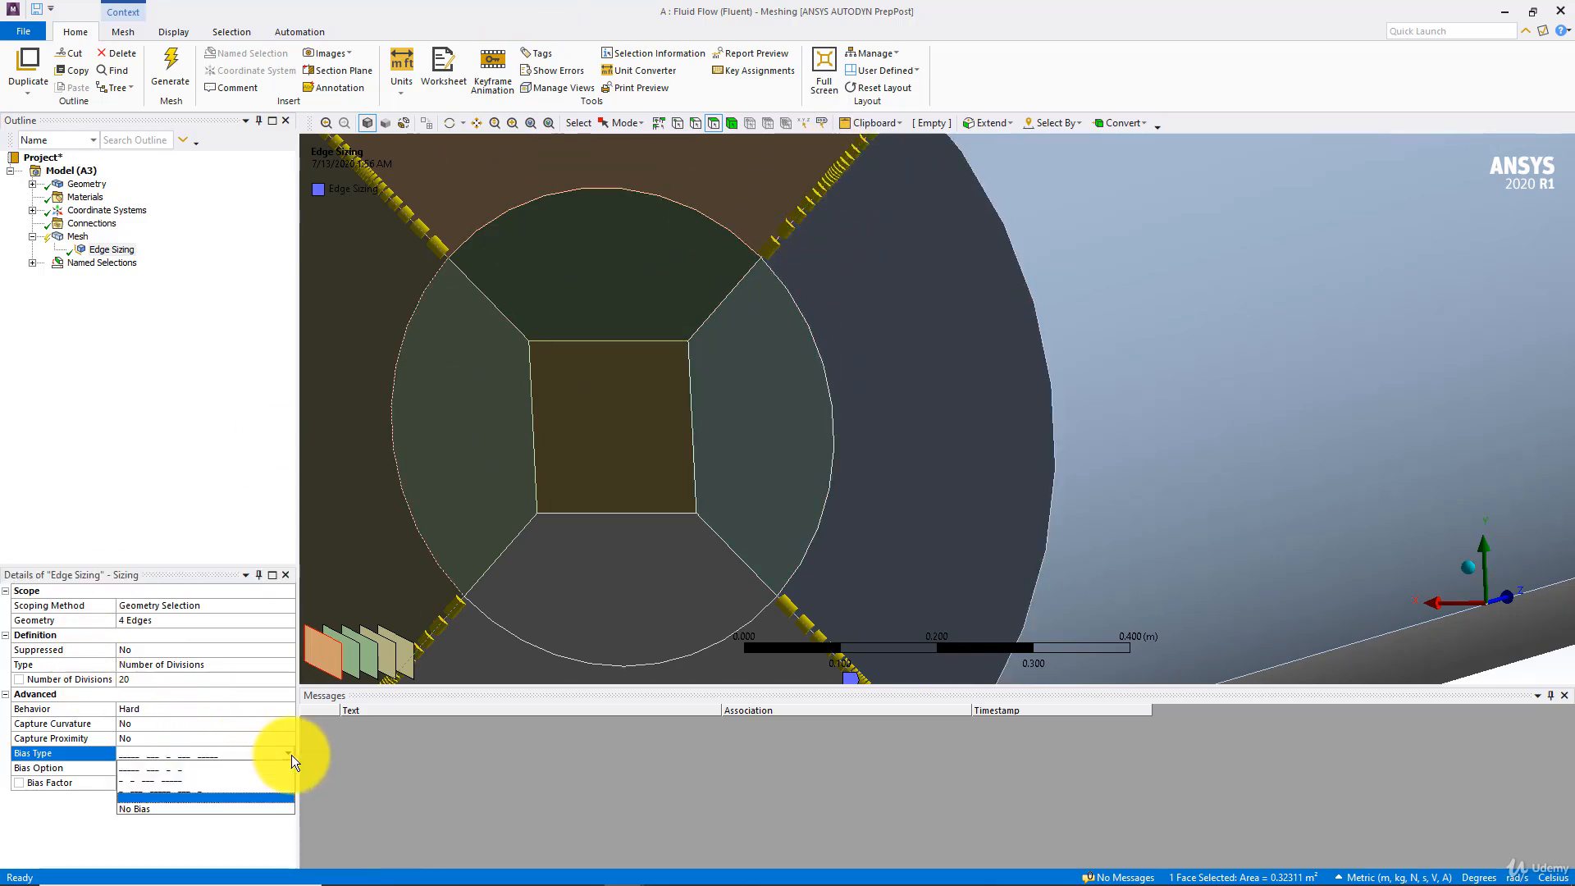
{"action": "left_click", "coordinate": [195, 792]}
Generate the mesh with the biased edge sizing on the four radial edges
{"action": "scroll", "coordinate": [410, 451], "scroll_direction": "down", "scroll_amount": 1}
{"action": "scroll", "coordinate": [410, 451], "scroll_direction": "down", "scroll_amount": 1}
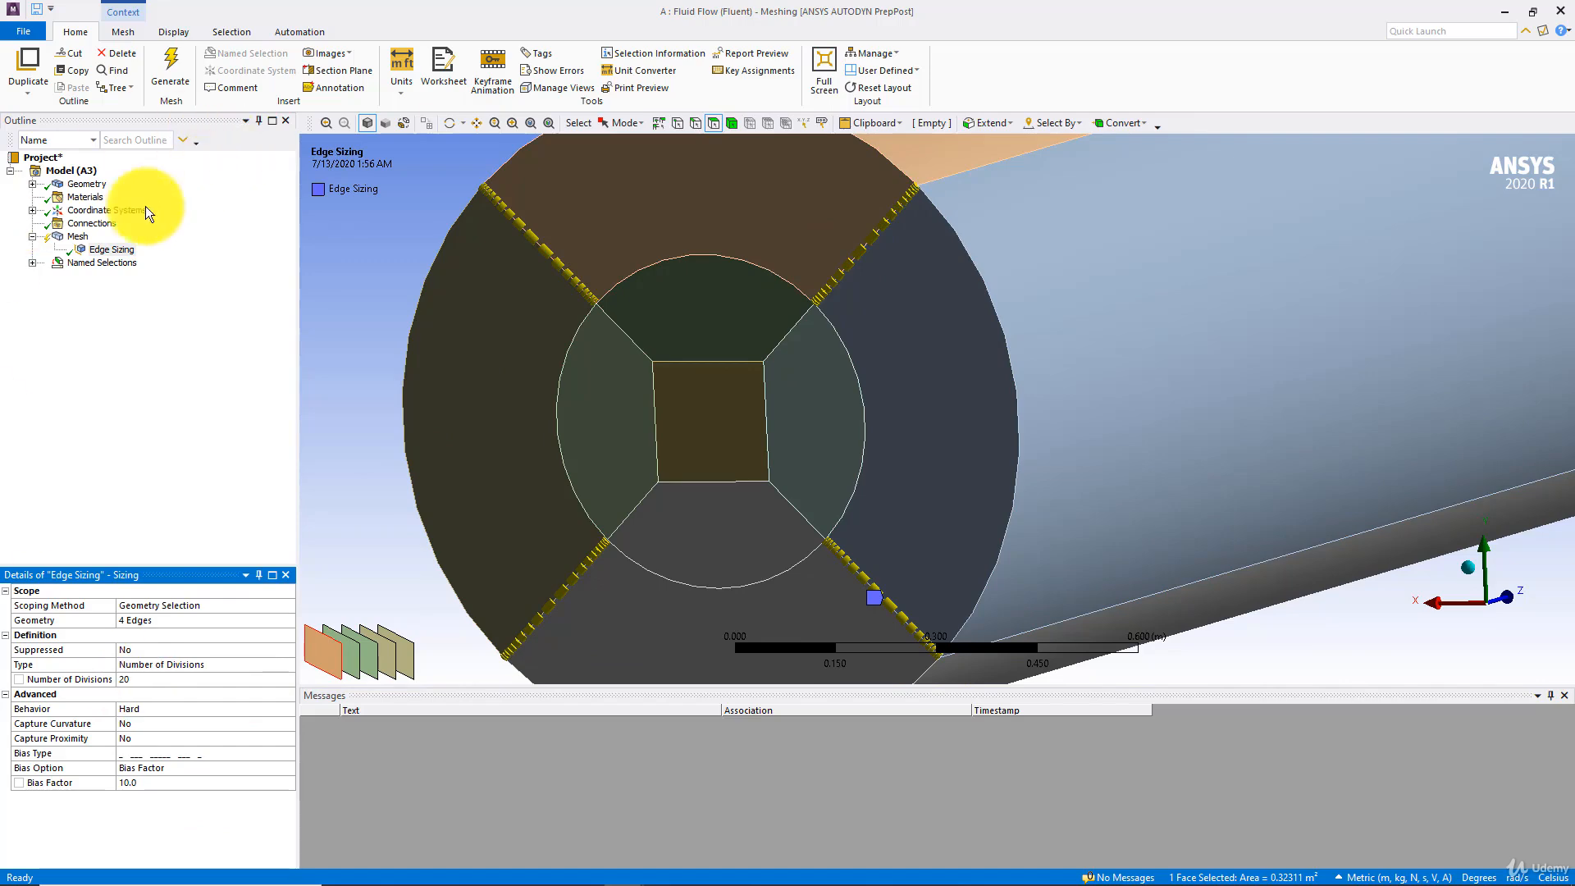
{"action": "left_click", "coordinate": [78, 236]}
{"action": "left_click", "coordinate": [171, 66]}
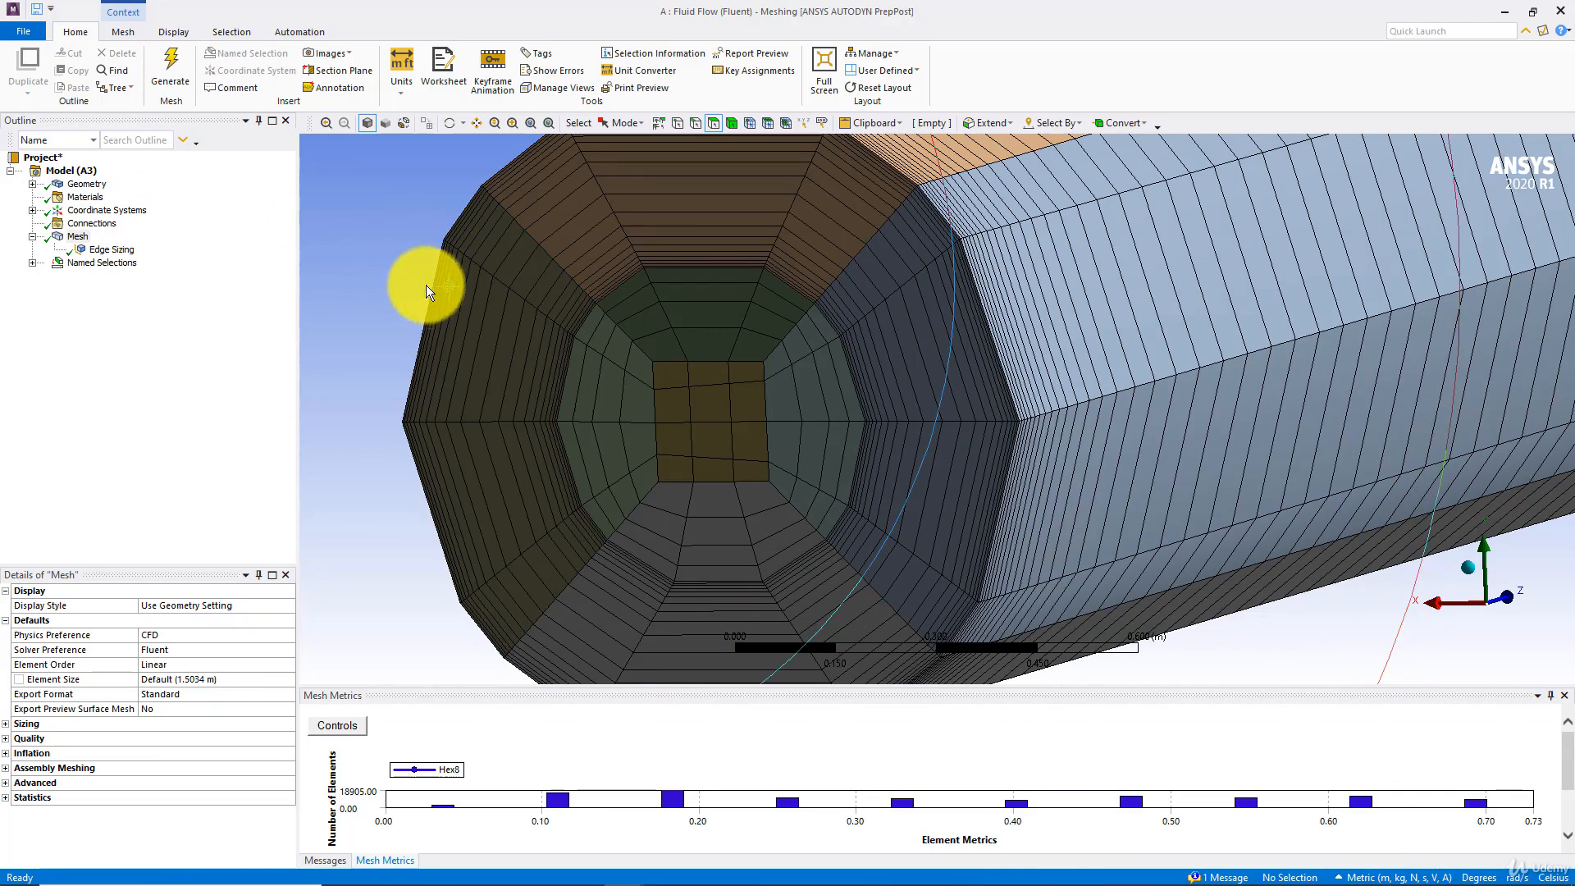
Display the geometry of the pipe's end face without its mesh and restrict selection to edges
{"action": "left_click", "coordinate": [407, 124]}
{"action": "left_click", "coordinate": [366, 123]}
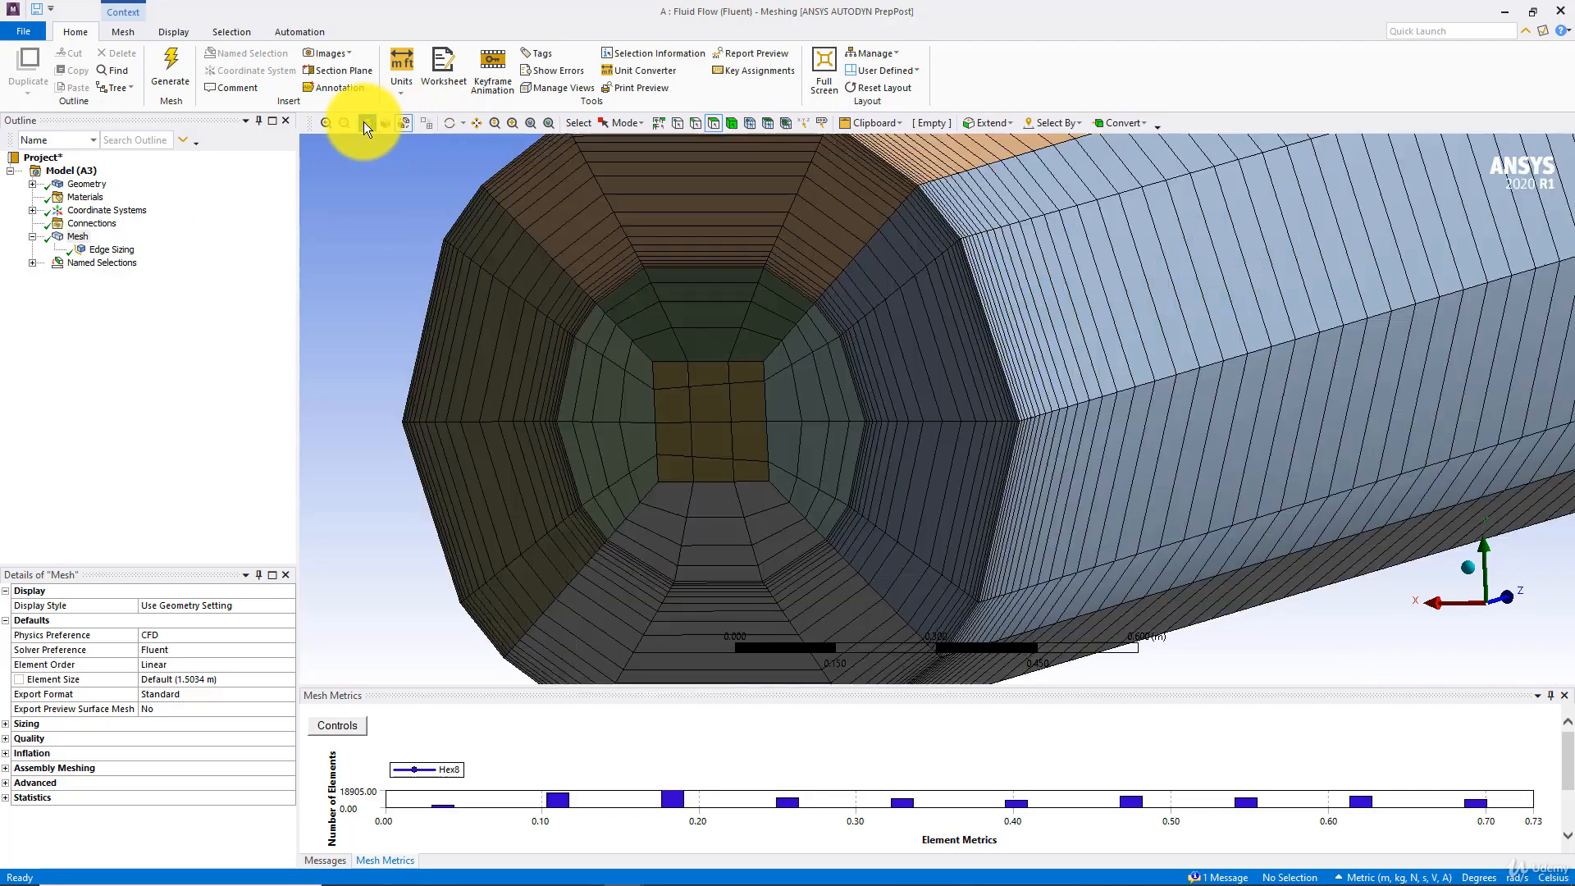
{"action": "left_click", "coordinate": [87, 184]}
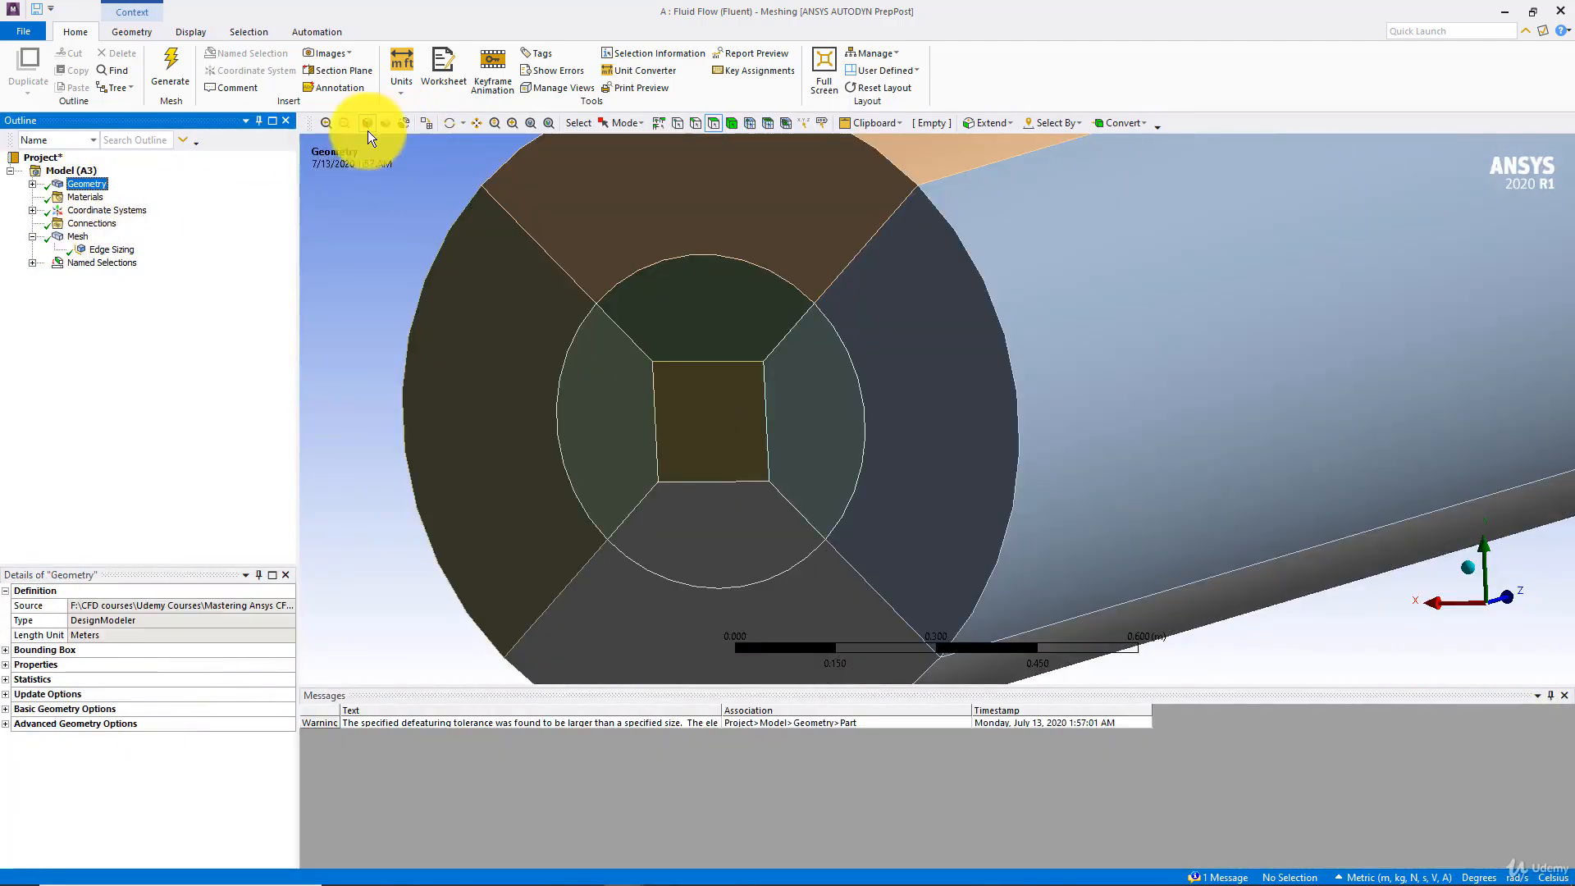
{"action": "left_click", "coordinate": [425, 121]}
{"action": "left_click", "coordinate": [425, 122]}
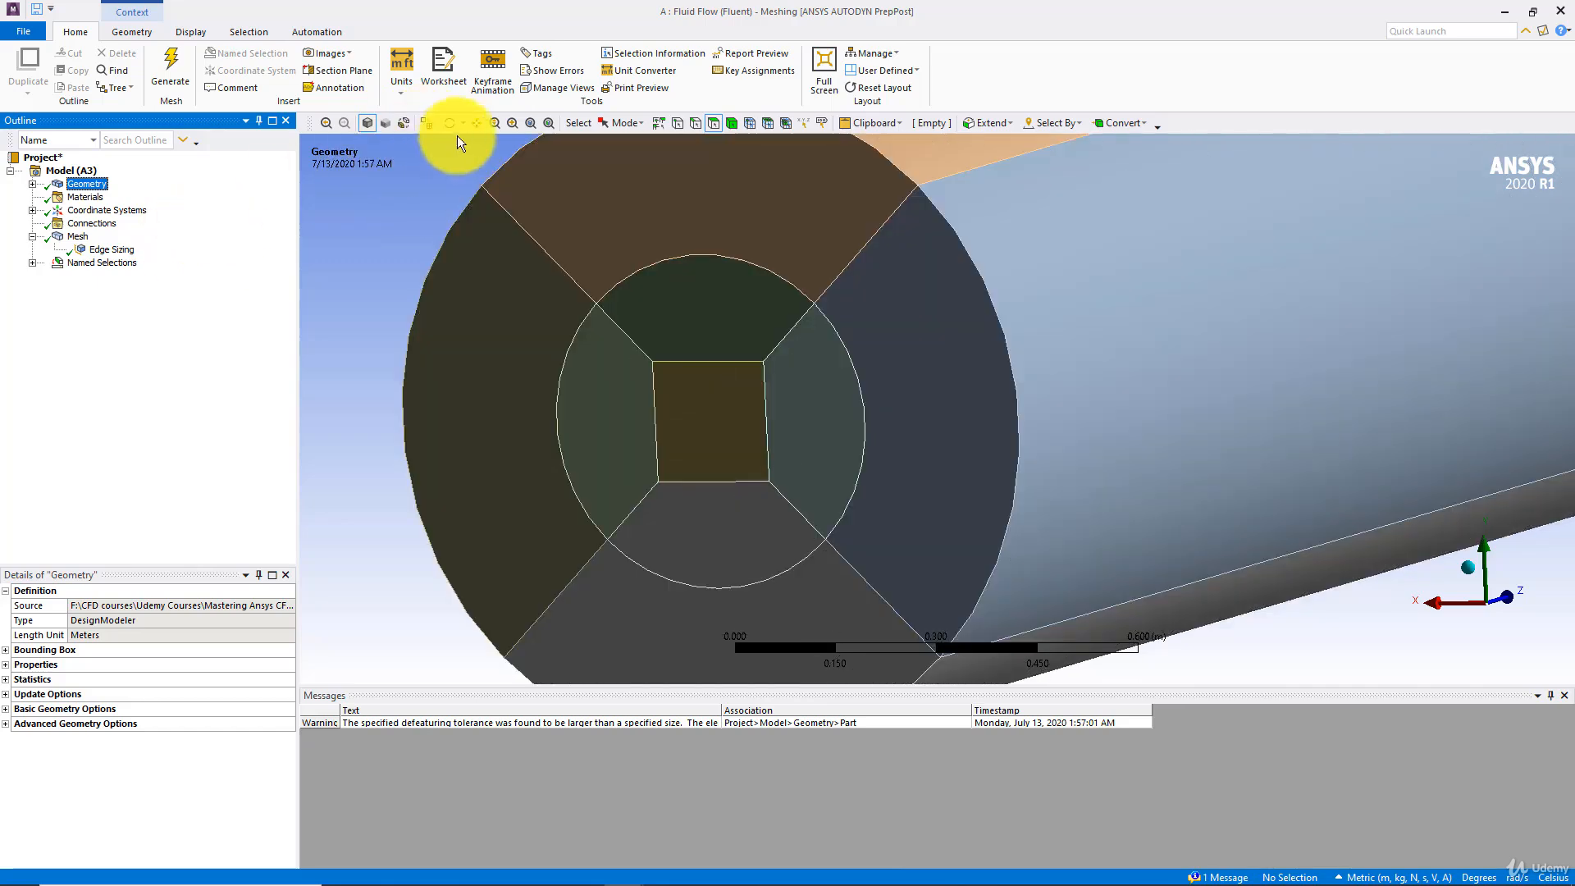
{"action": "left_click", "coordinate": [617, 326]}
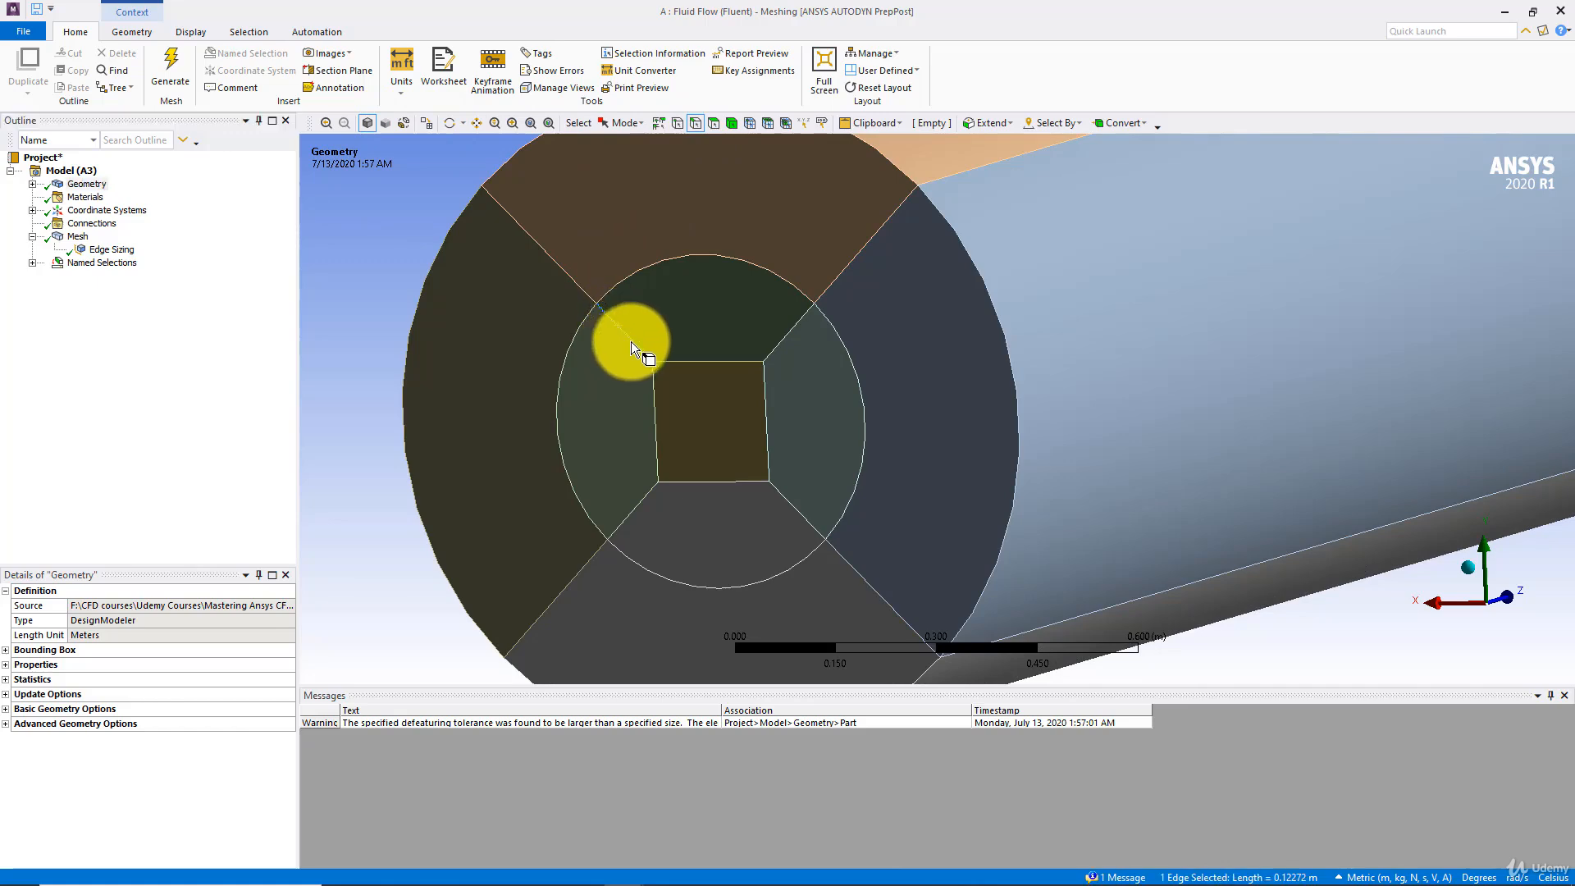
{"action": "left_click", "coordinate": [777, 343], "text": "ctrl"}
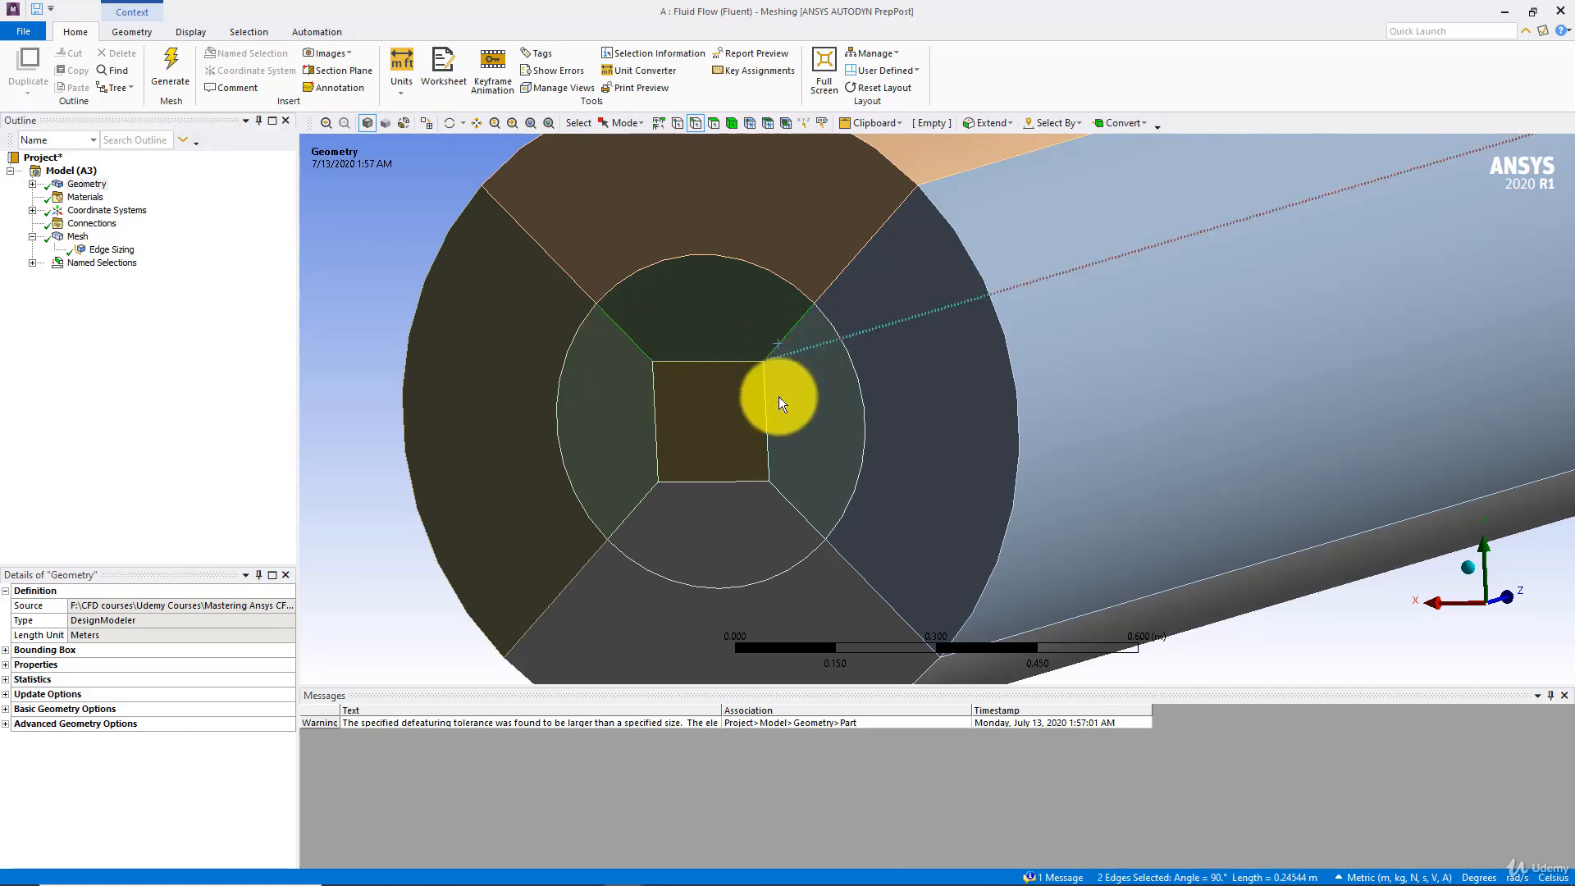
{"action": "left_click", "coordinate": [783, 495], "text": "ctrl"}
{"action": "left_click", "coordinate": [637, 505], "text": "ctrl"}
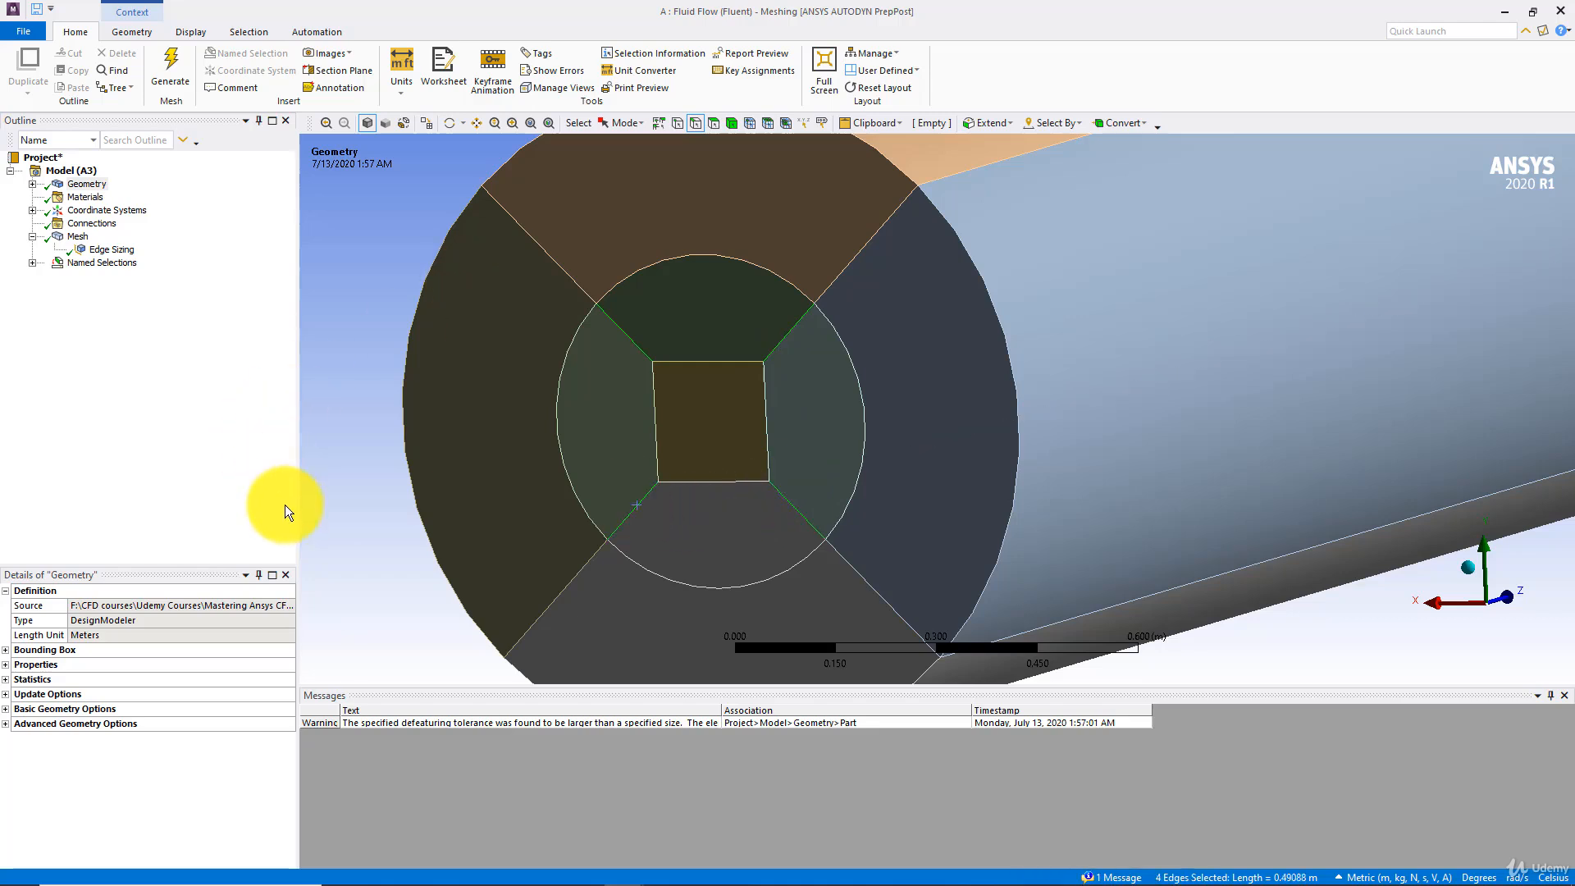
{"action": "right_click", "coordinate": [375, 362]}
{"action": "left_click", "coordinate": [351, 317]}
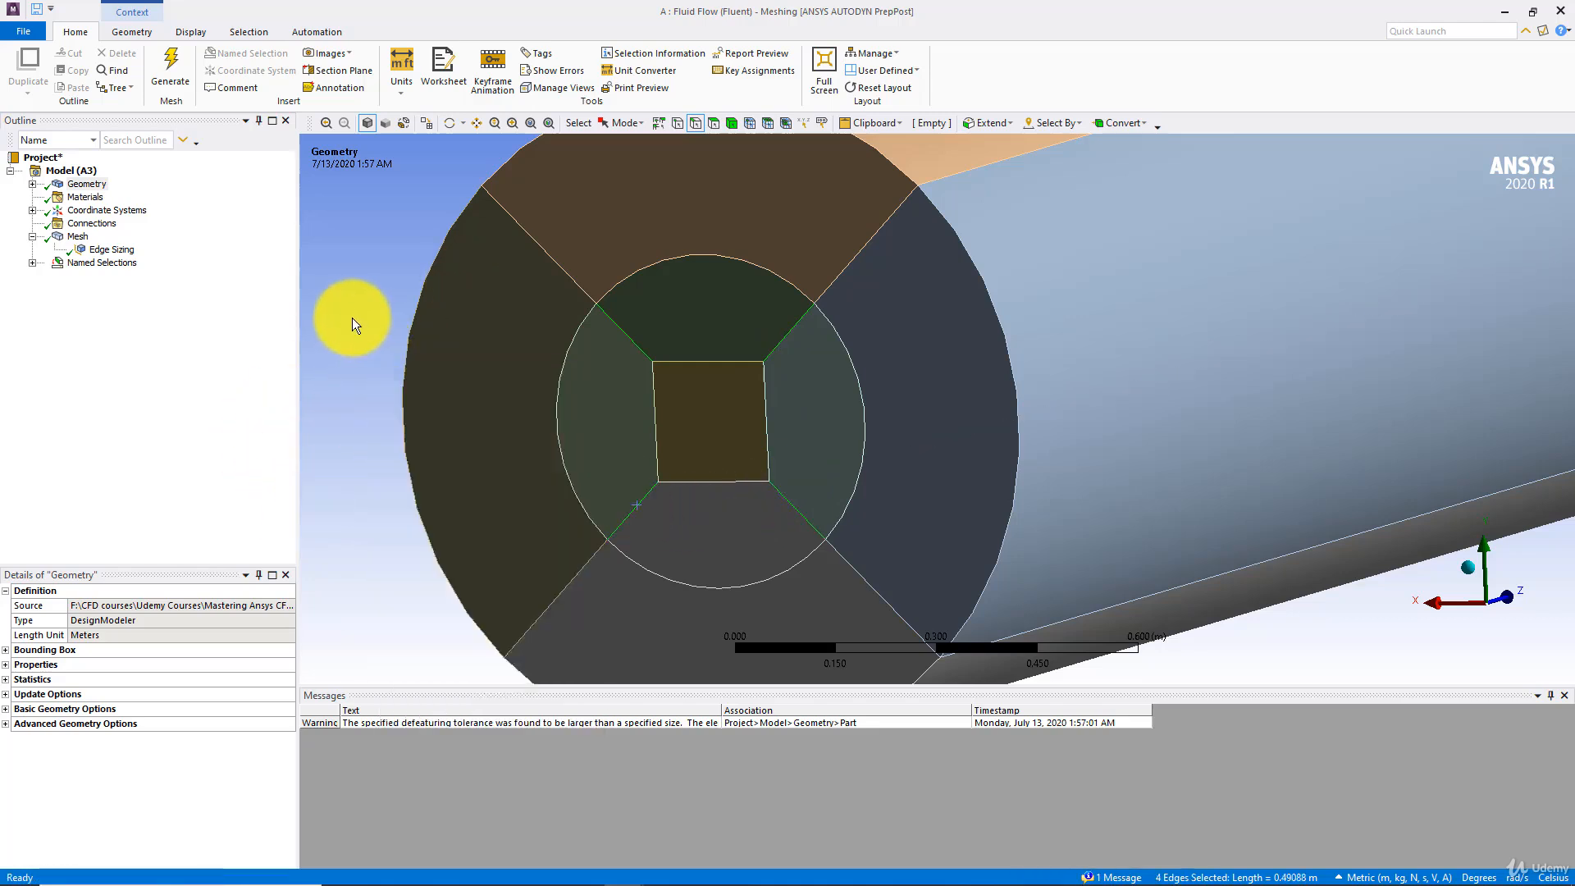
{"action": "right_click", "coordinate": [352, 318]}
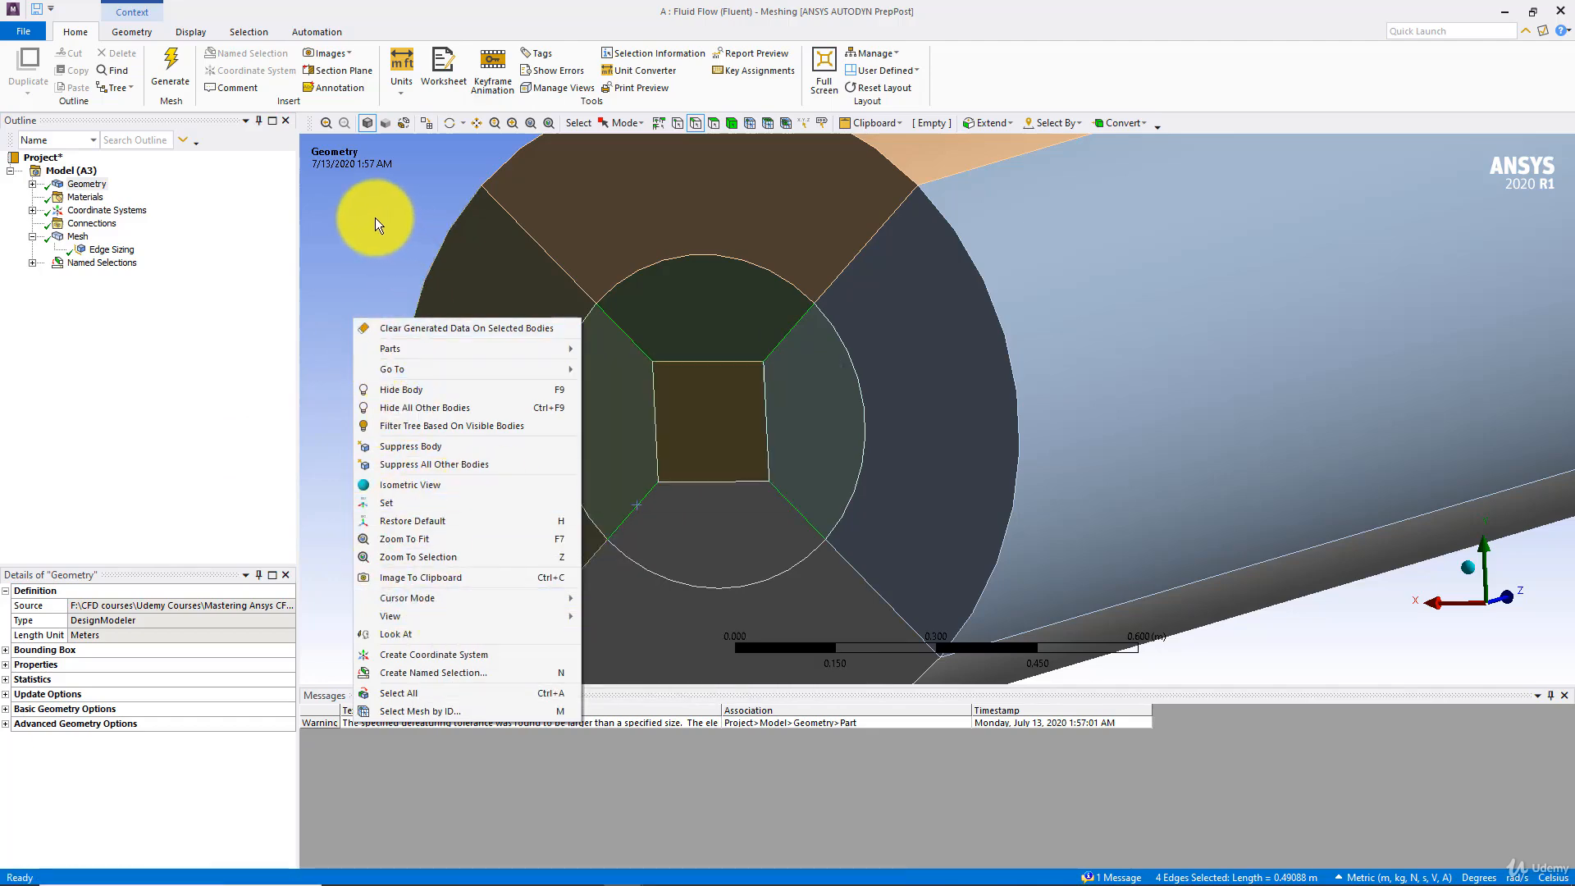
{"action": "left_click", "coordinate": [356, 214]}
{"action": "right_click", "coordinate": [356, 214]}
{"action": "mouse_move", "coordinate": [515, 259]}
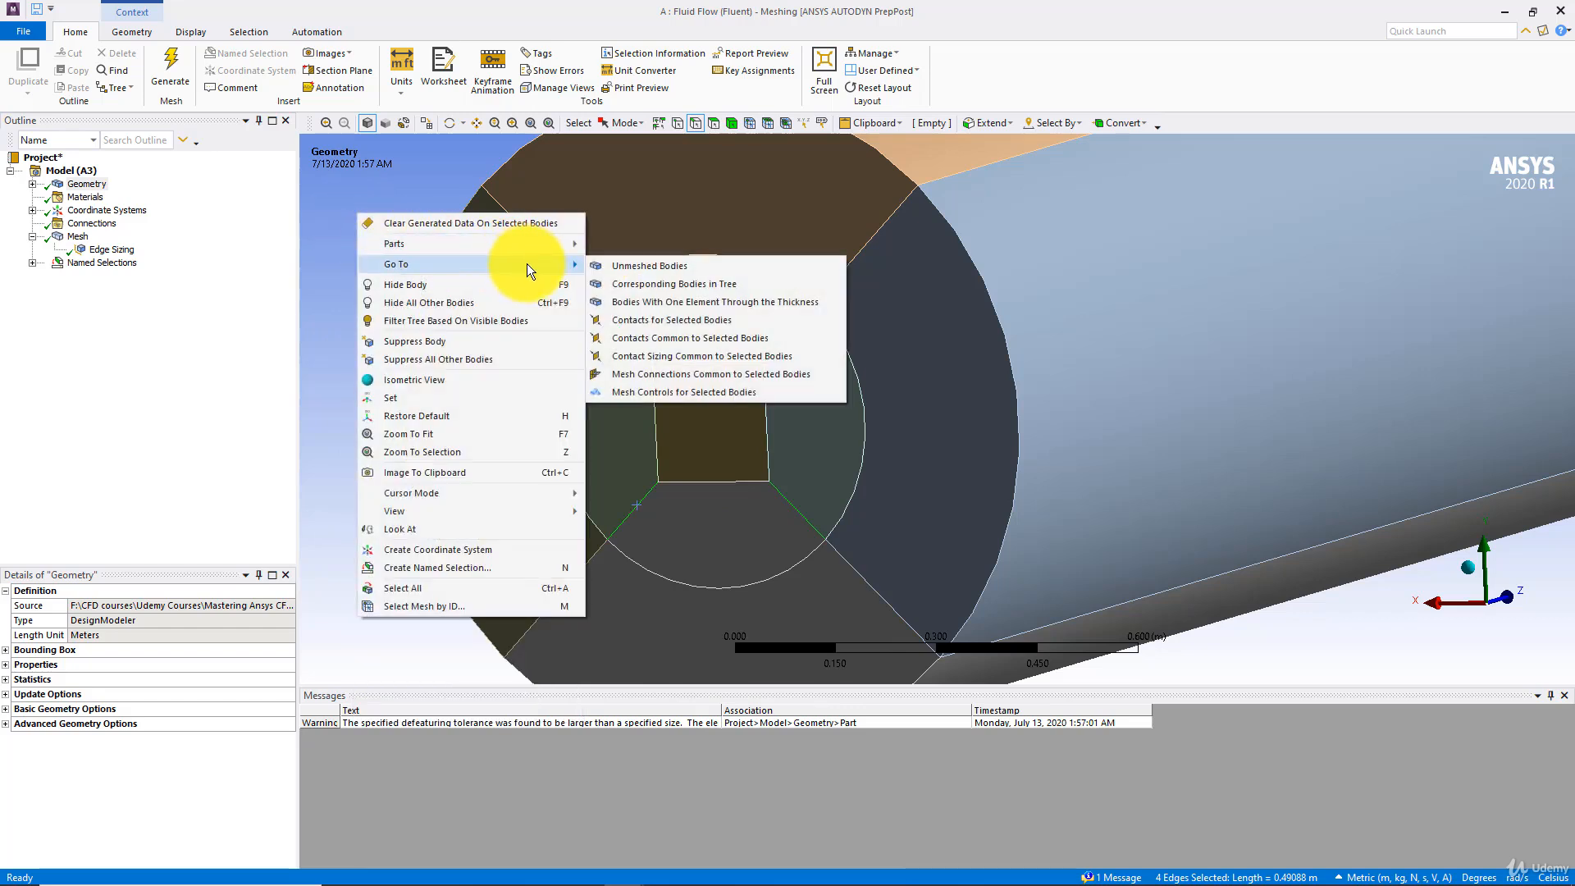
{"action": "right_click", "coordinate": [80, 242]}
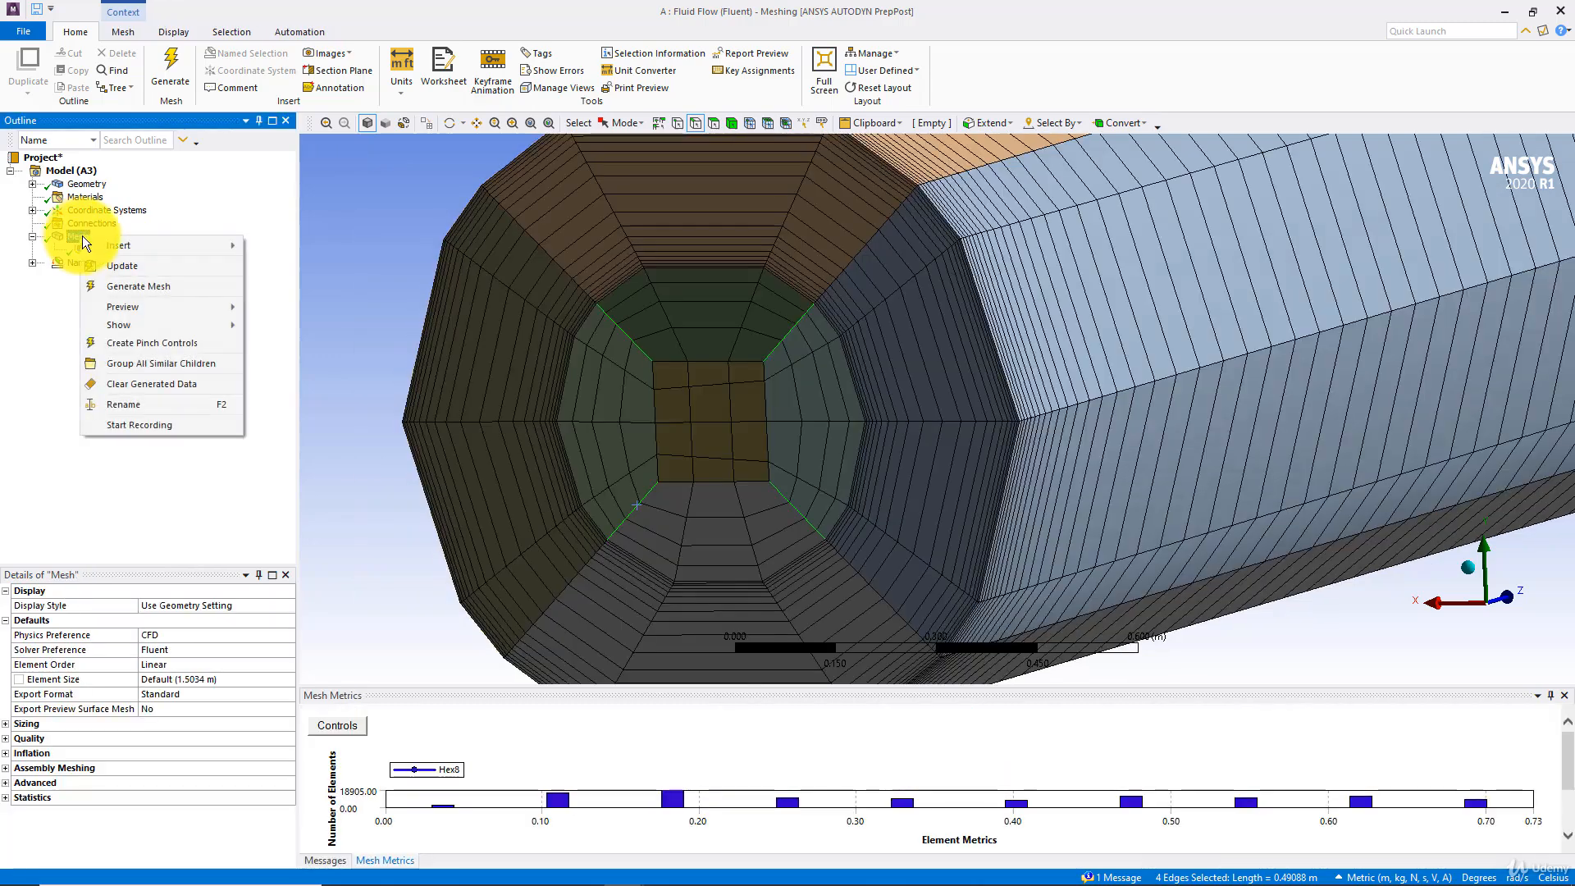
{"action": "left_click", "coordinate": [386, 209]}
Insert a sizing control scoped to the four inner radial edges between the central square and the inner circle
{"action": "right_click", "coordinate": [354, 207]}
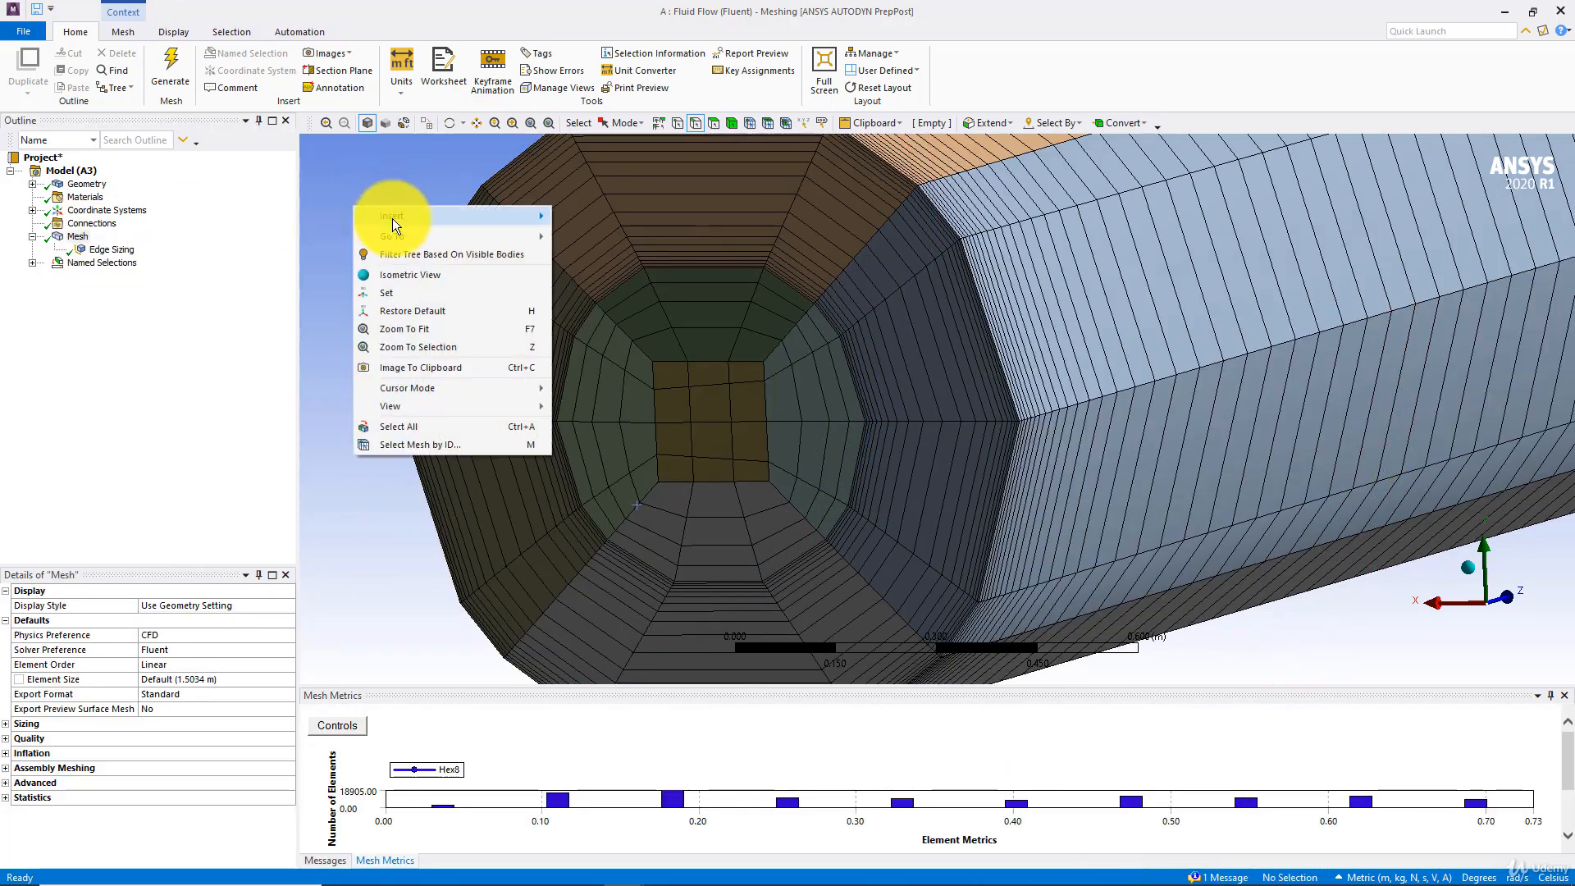
{"action": "mouse_move", "coordinate": [548, 216]}
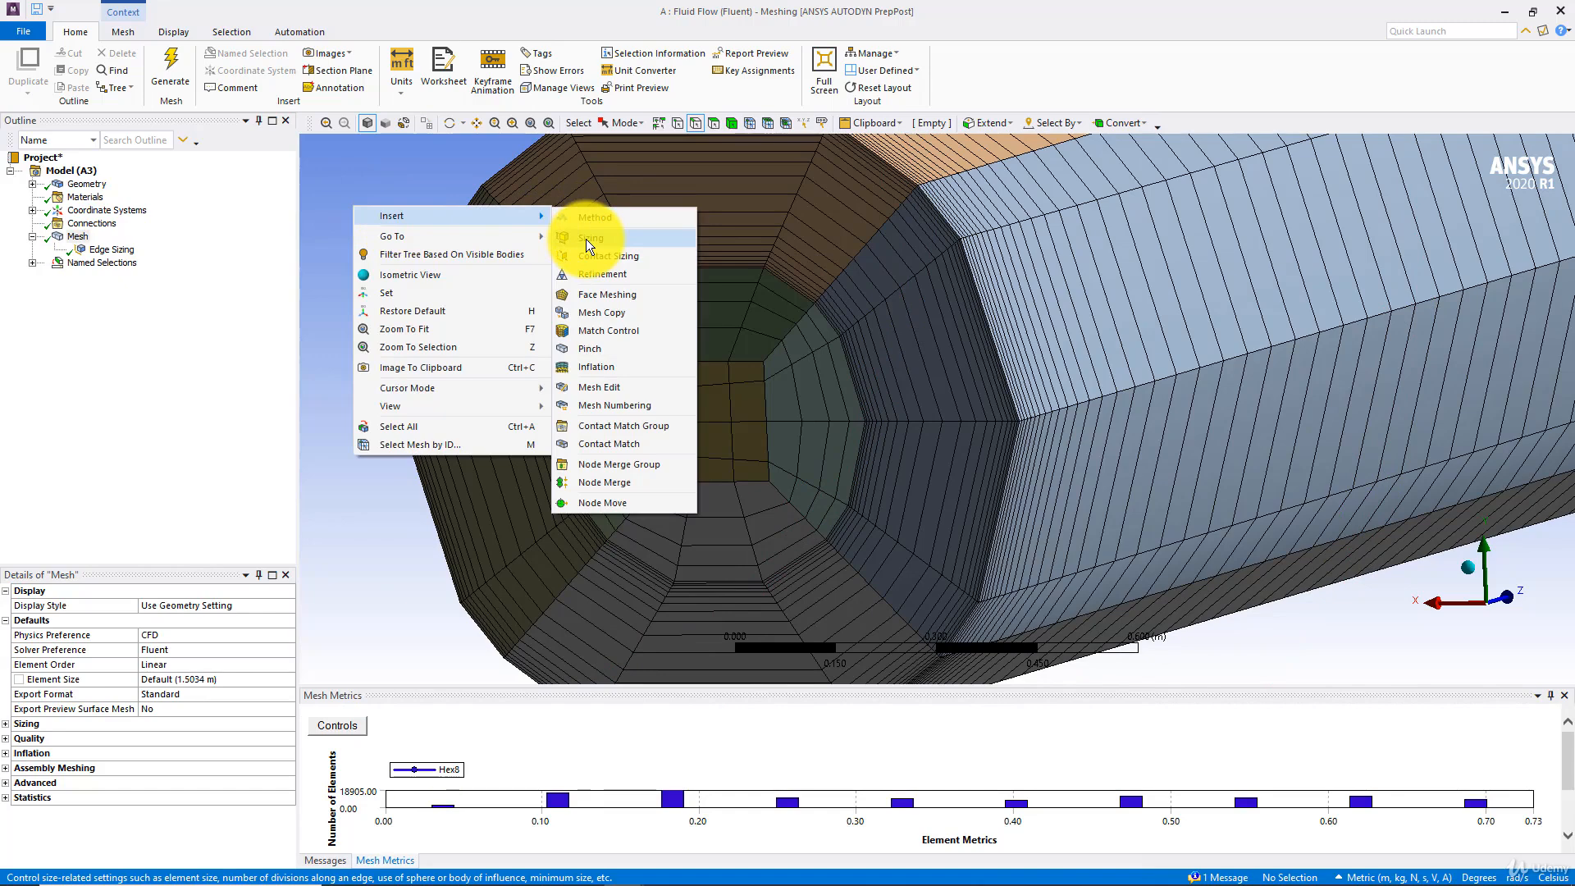
{"action": "left_click", "coordinate": [585, 239]}
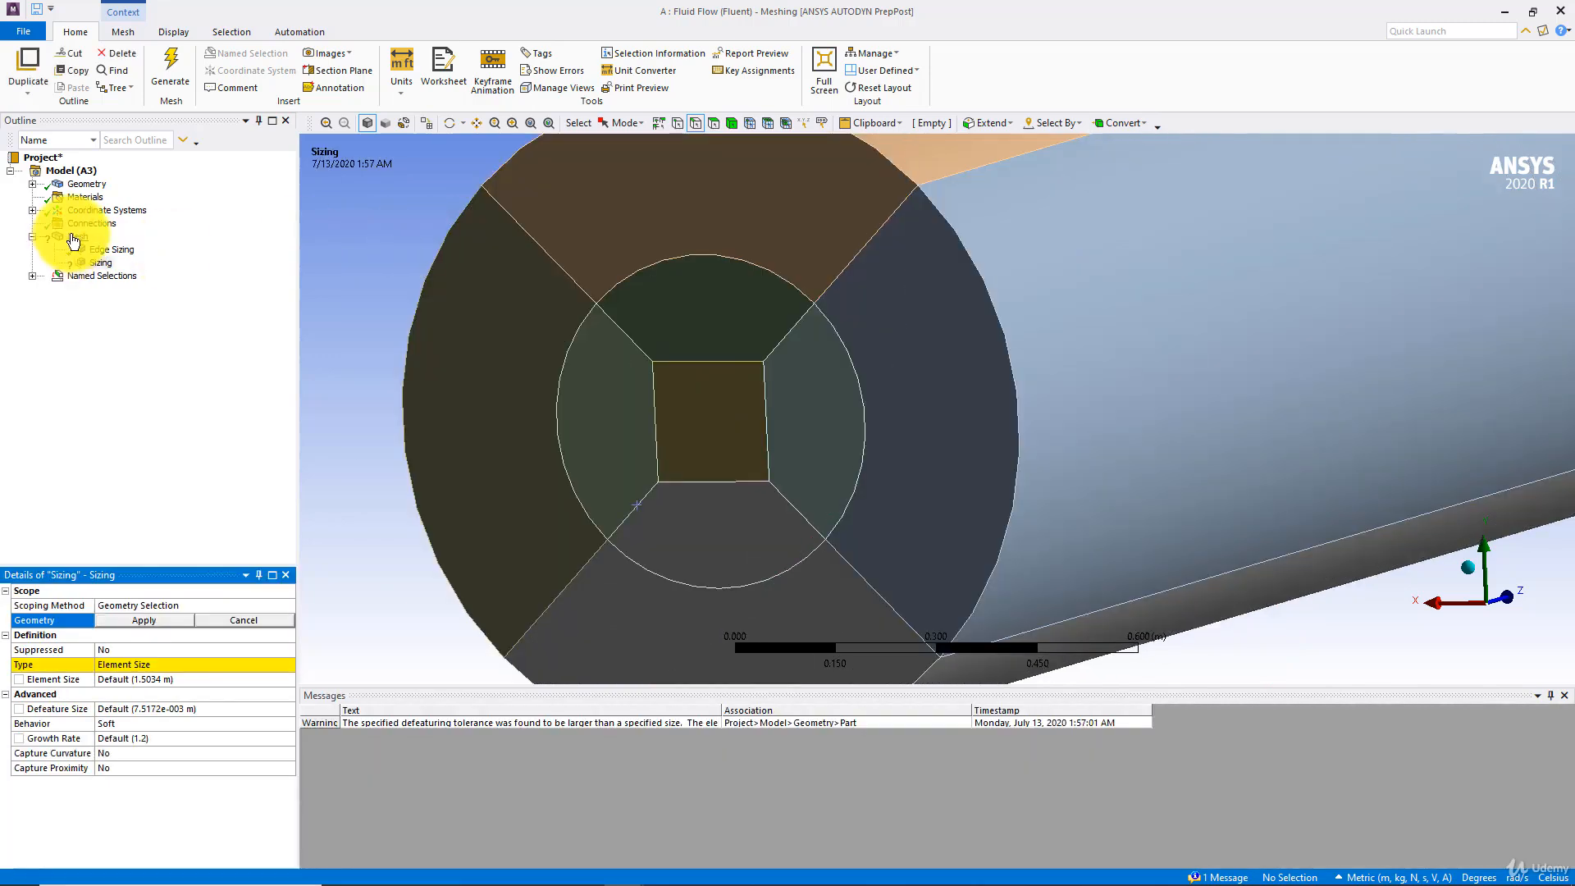
{"action": "left_click", "coordinate": [637, 342]}
{"action": "left_click", "coordinate": [784, 337], "text": "ctrl"}
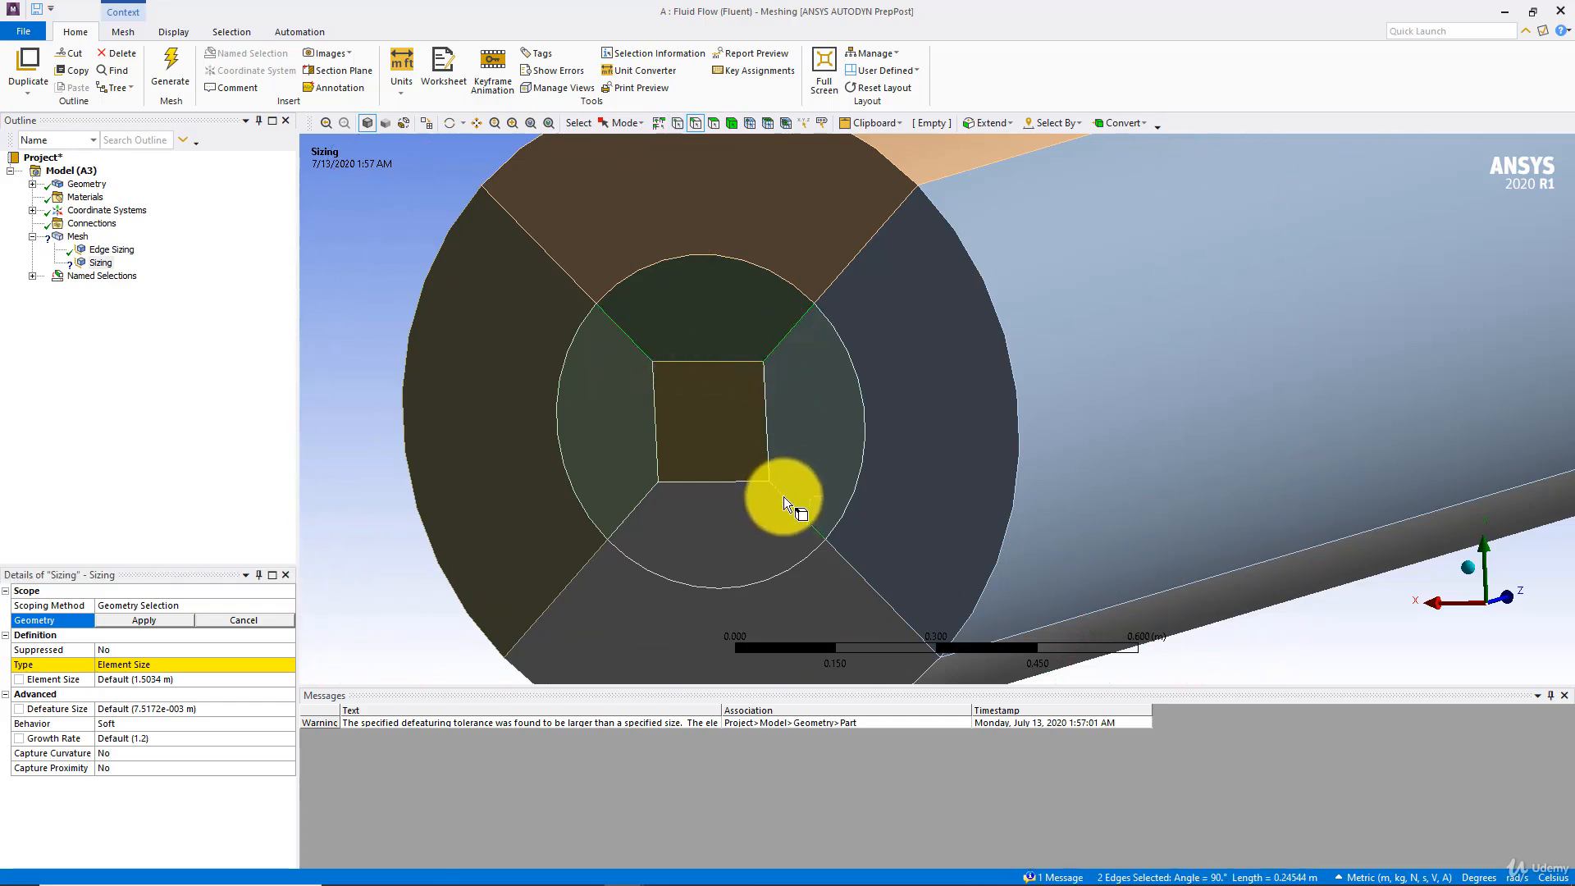
{"action": "left_click", "coordinate": [784, 495], "text": "ctrl"}
{"action": "left_click", "coordinate": [630, 508], "text": "ctrl"}
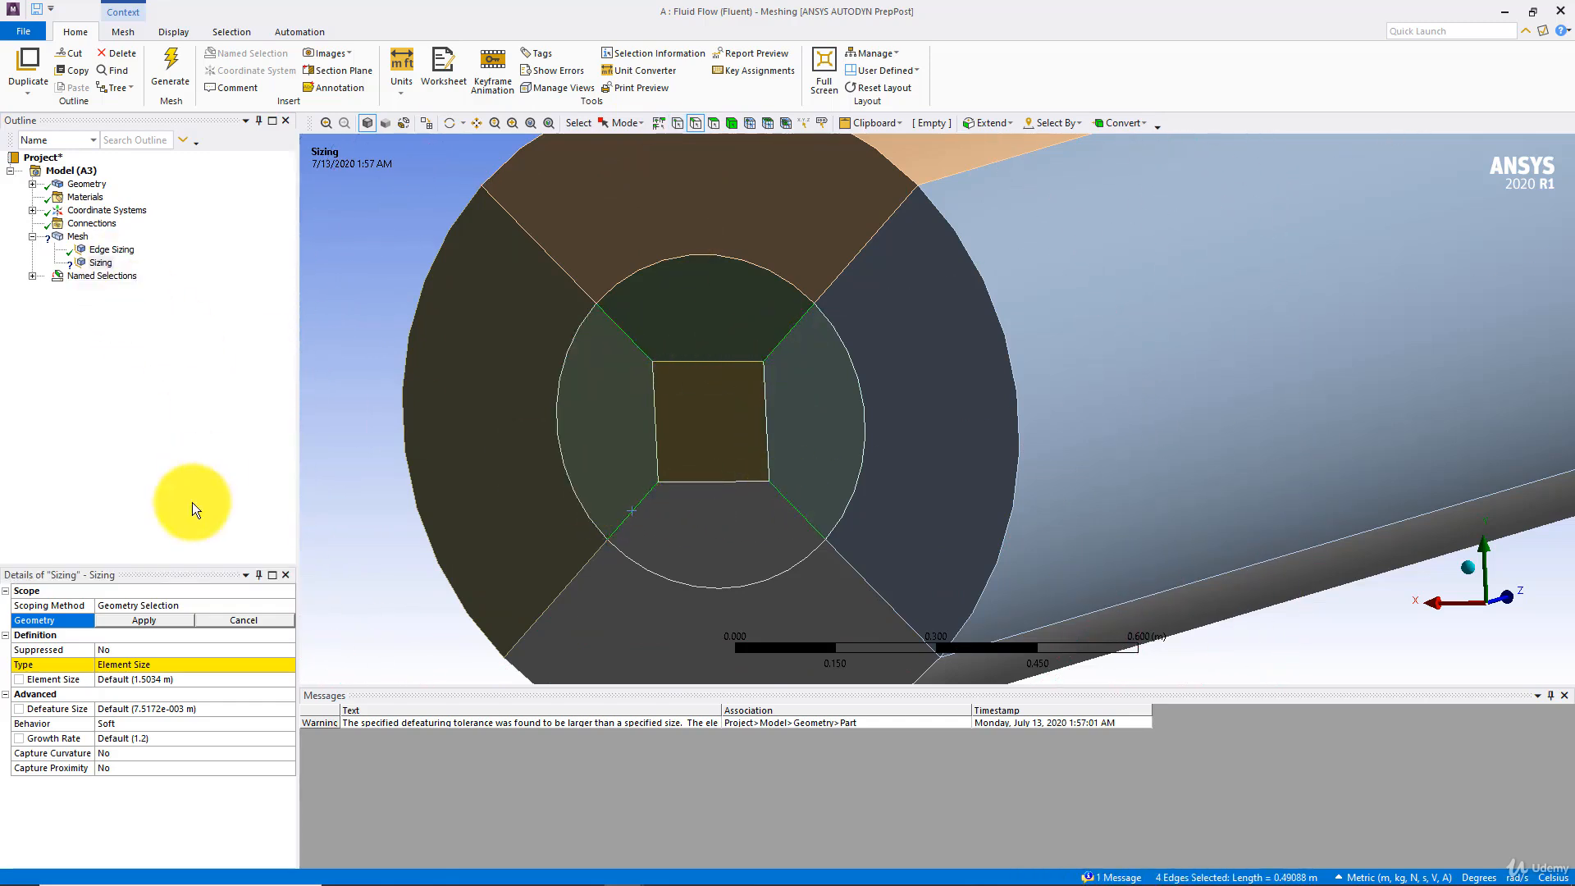
{"action": "left_click", "coordinate": [144, 620]}
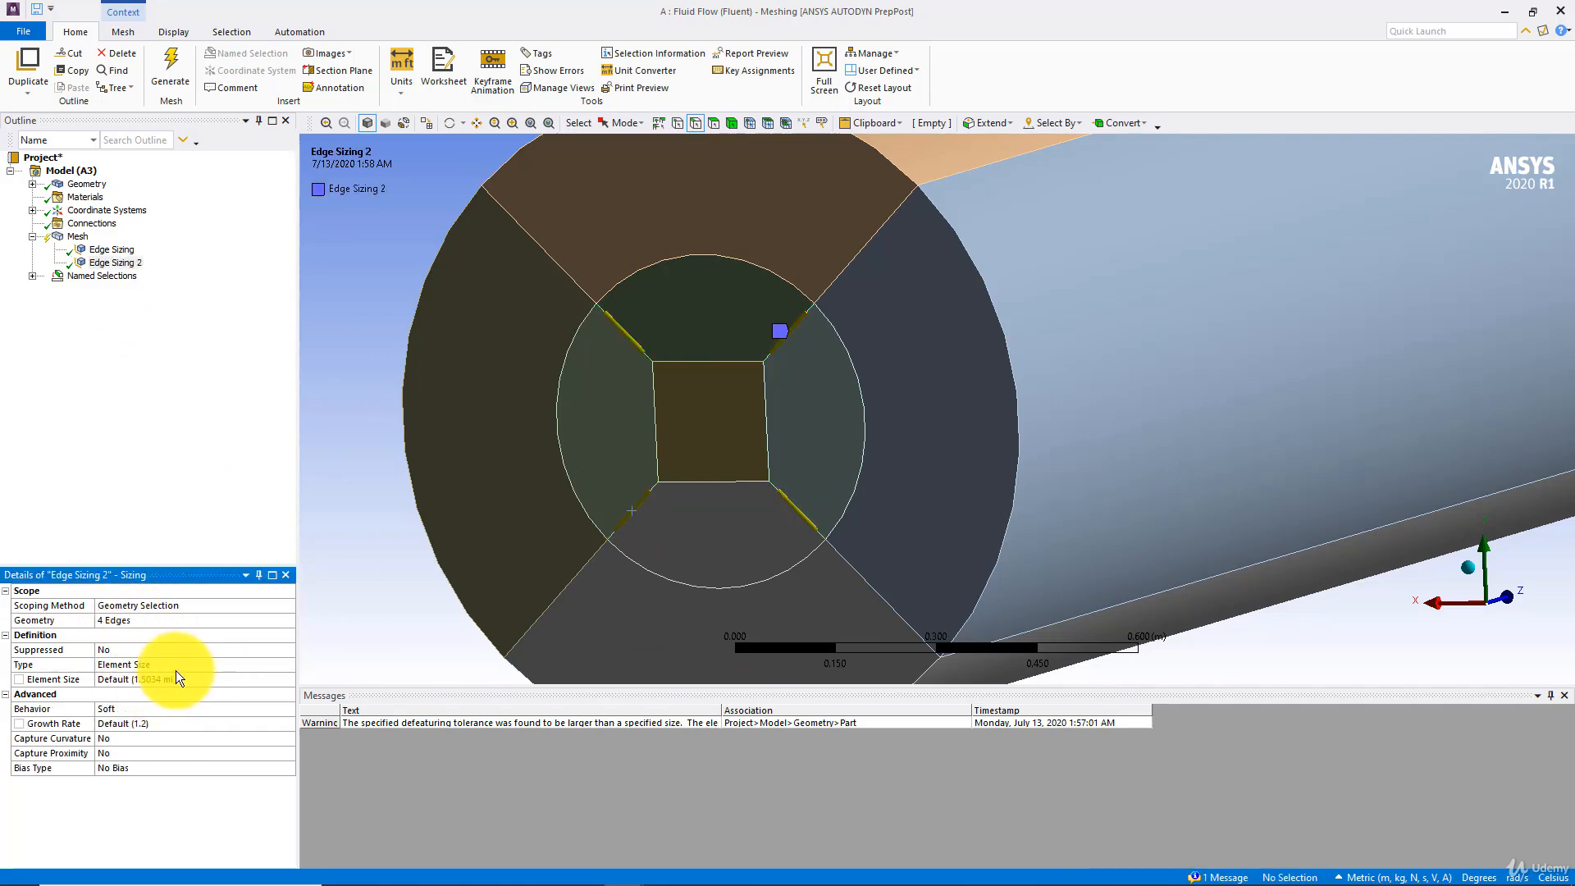
Define the inner radial edge sizing by Number of Divisions and set it to 14
{"action": "left_click", "coordinate": [208, 663]}
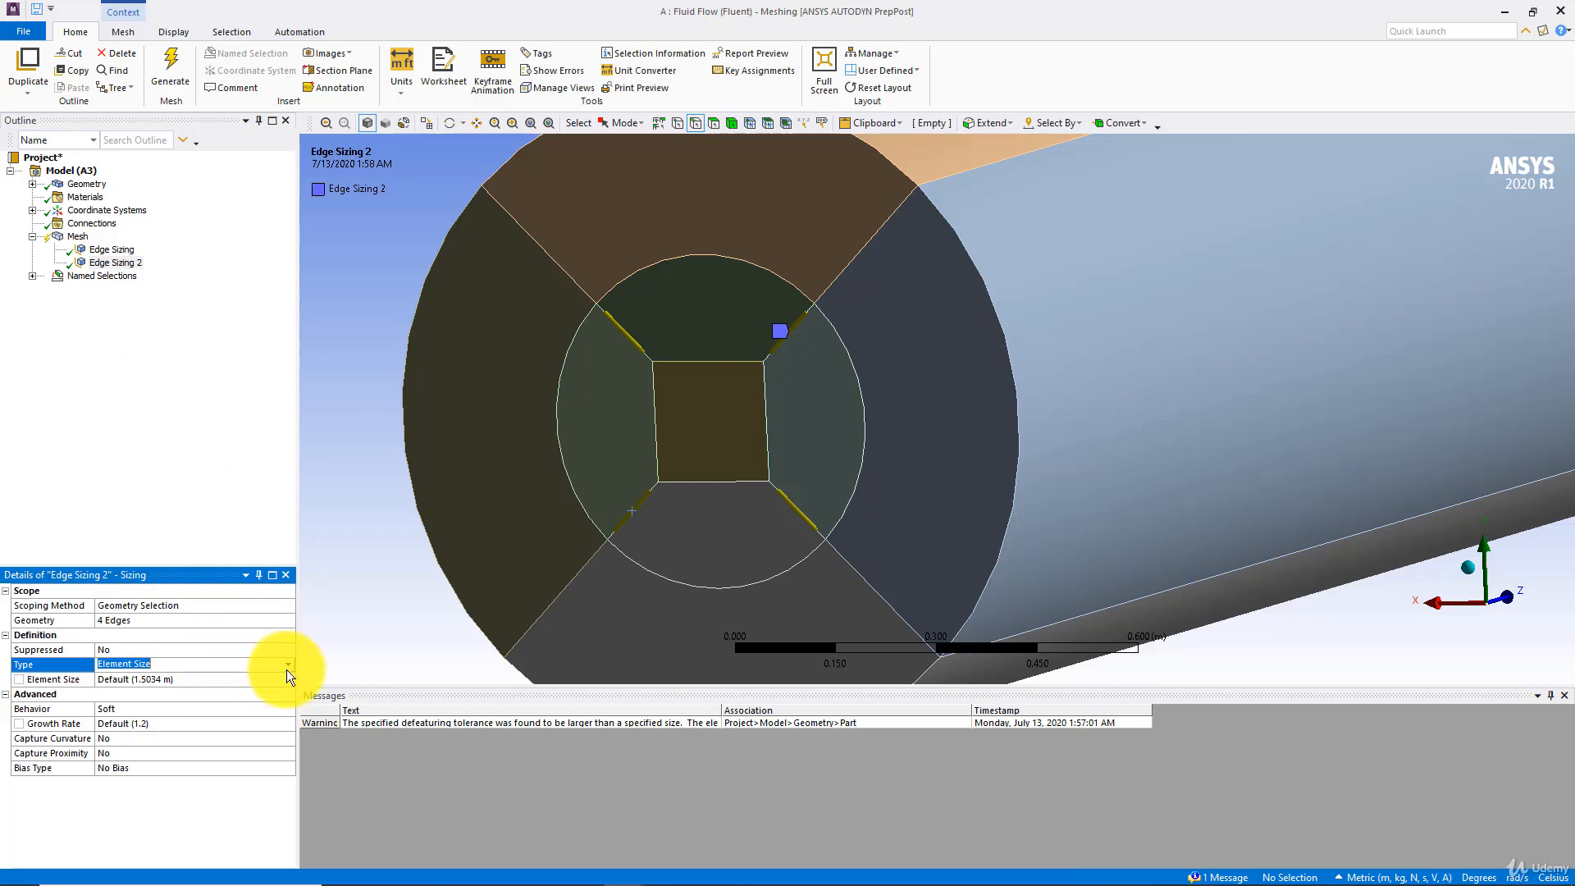
{"action": "left_click", "coordinate": [285, 666]}
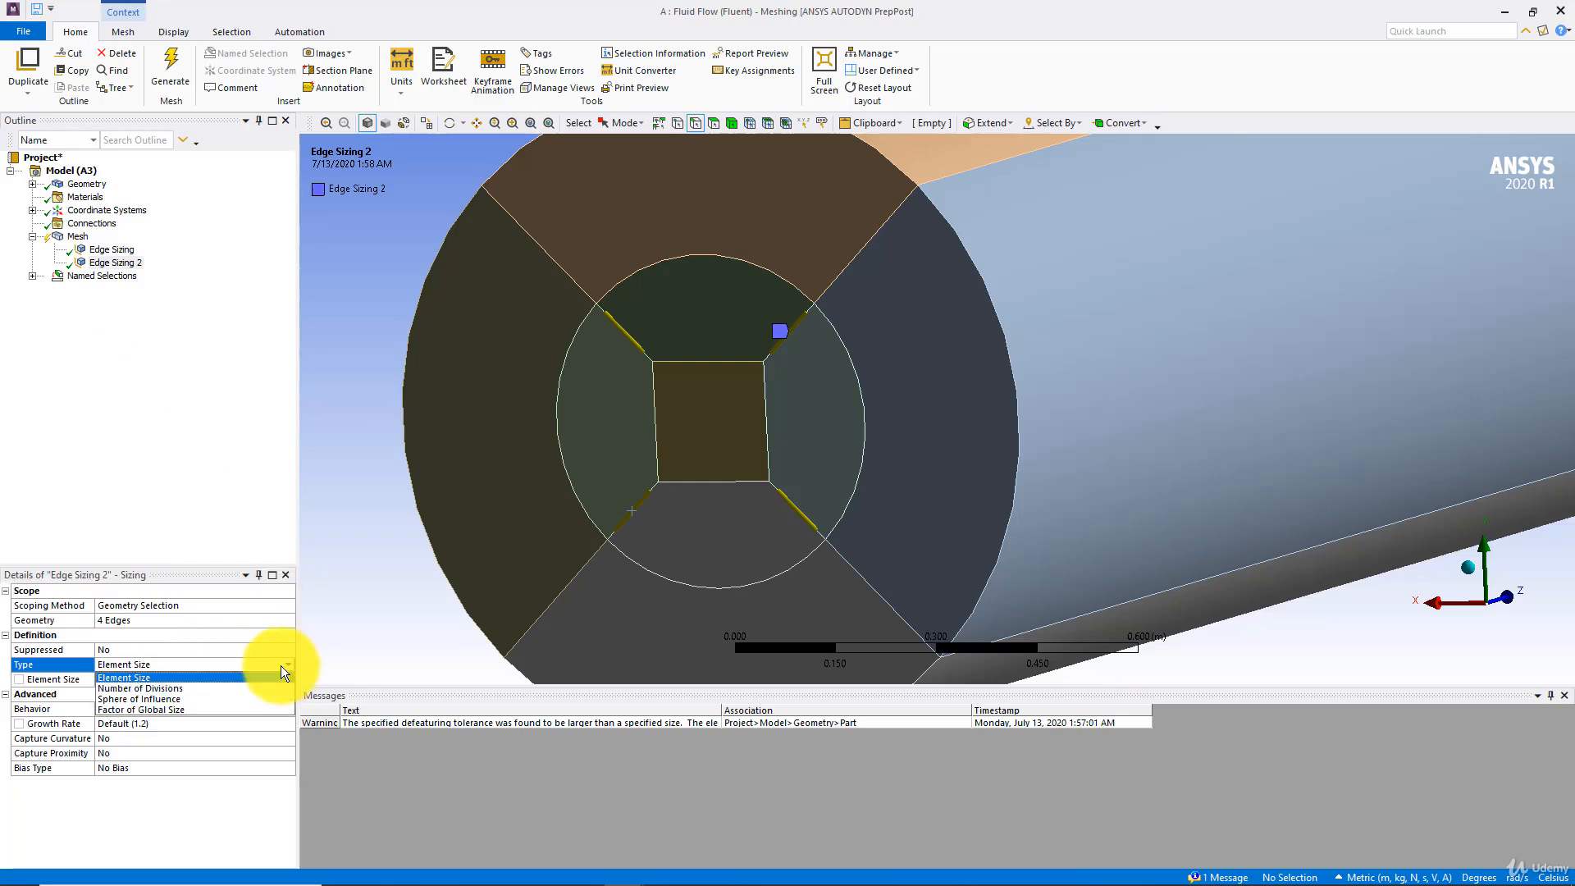
{"action": "left_click", "coordinate": [131, 689]}
{"action": "left_click", "coordinate": [123, 678]}
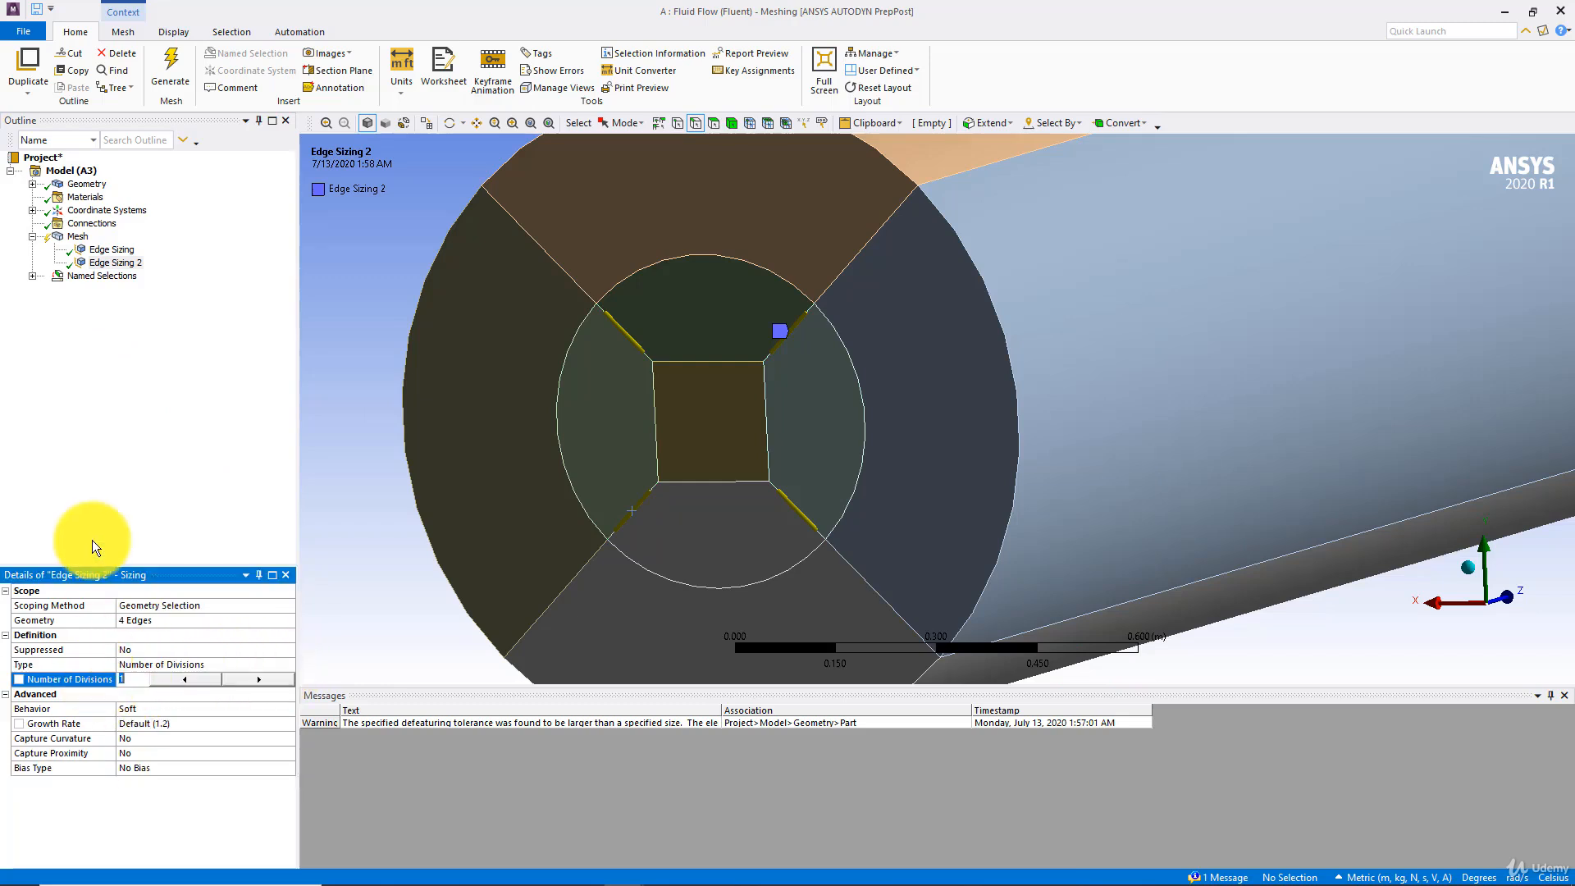
{"action": "type", "text": "14"}
{"action": "key", "text": "Return"}
Set the behavior of the inner radial edge sizing to Hard
{"action": "left_click", "coordinate": [218, 709]}
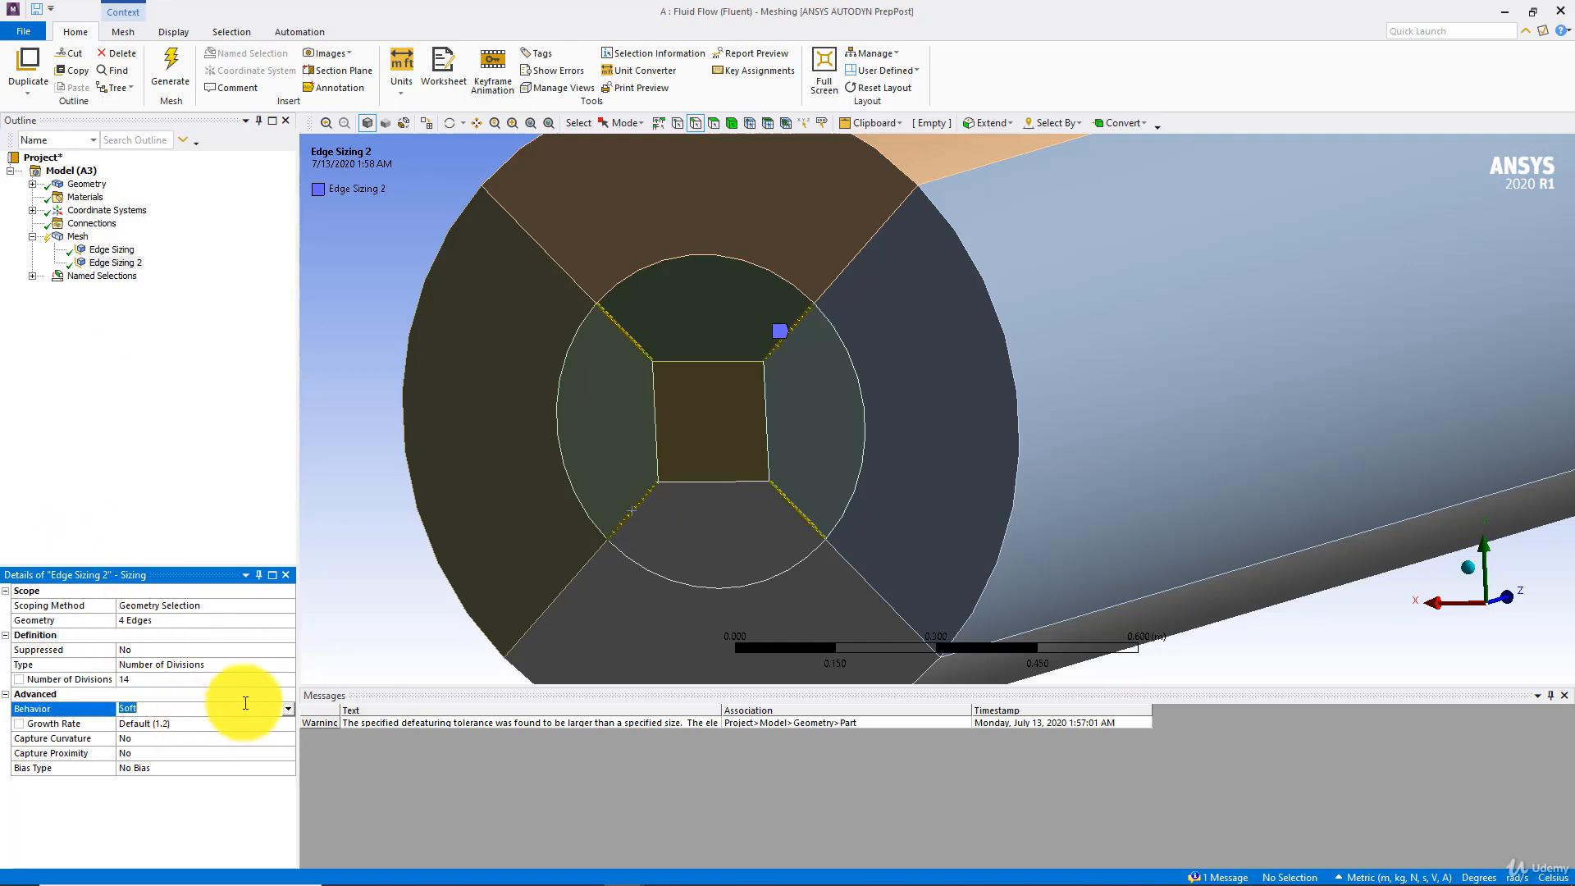
{"action": "left_click", "coordinate": [287, 709]}
{"action": "left_click", "coordinate": [161, 730]}
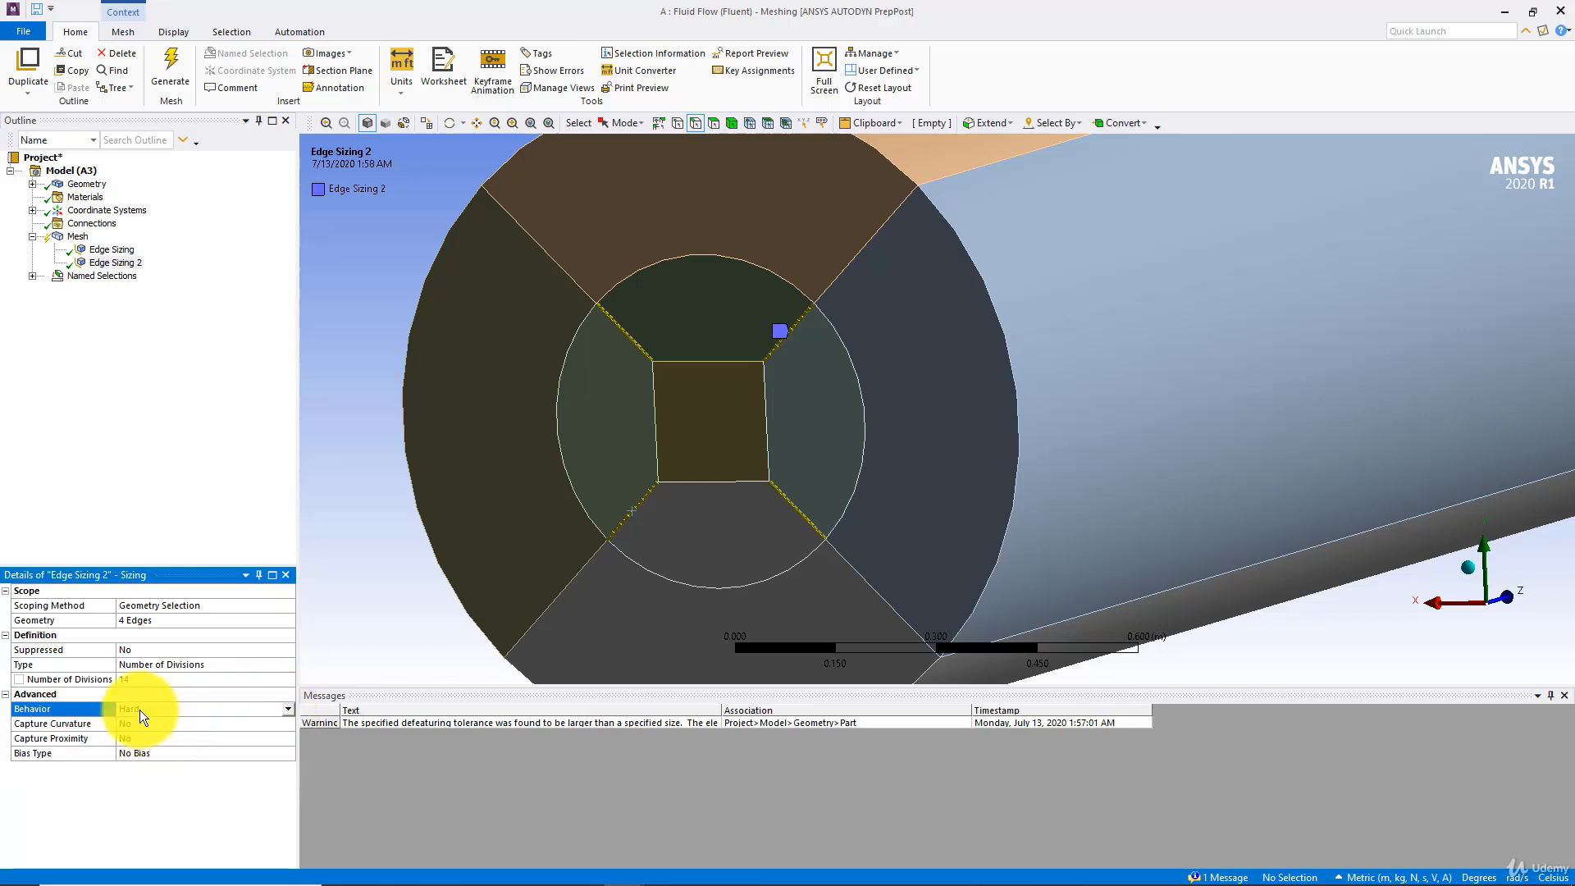
Apply a one-directional fine-to-coarse bias to the four inner radial edges with a Bias Factor of 10
{"action": "left_click", "coordinate": [212, 753]}
{"action": "left_click", "coordinate": [288, 753]}
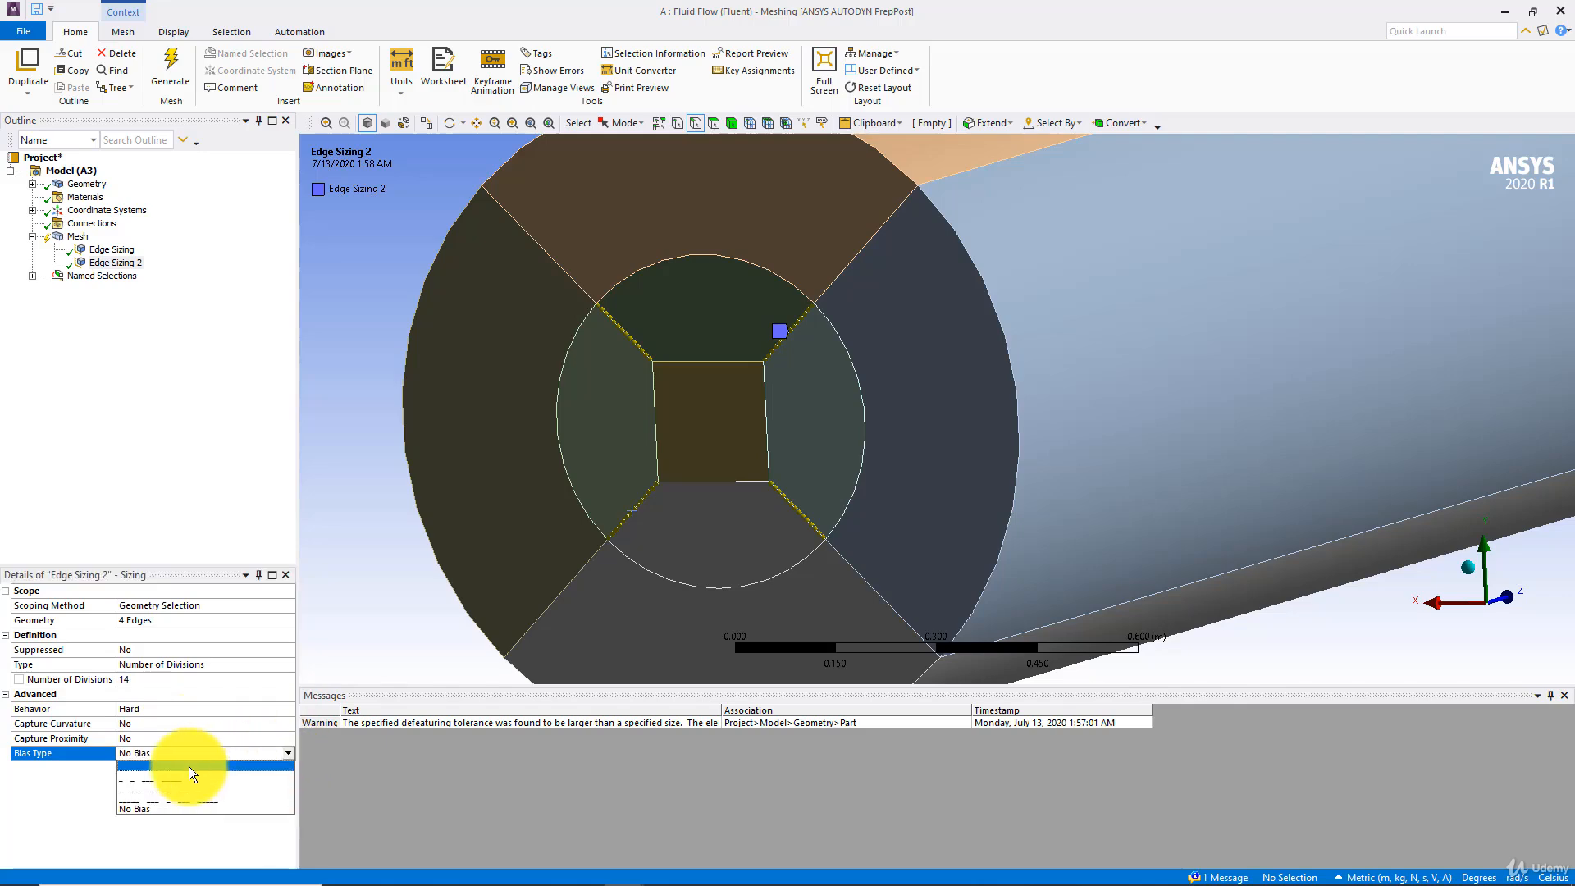
{"action": "left_click", "coordinate": [185, 776]}
{"action": "scroll", "coordinate": [643, 488], "scroll_direction": "up", "scroll_amount": 3}
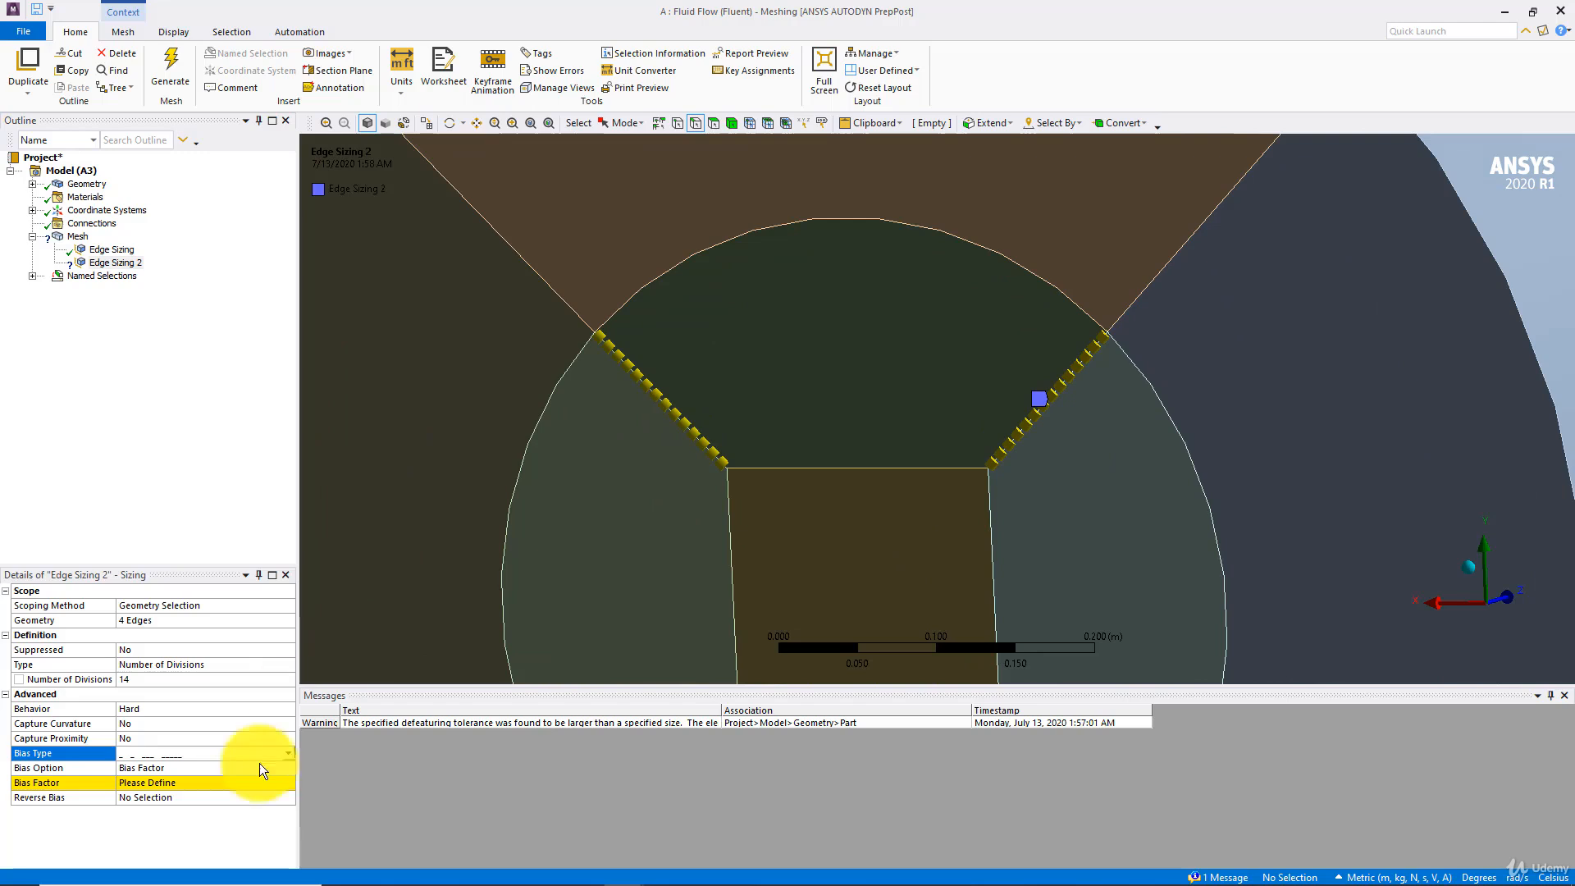
{"action": "left_click", "coordinate": [200, 794]}
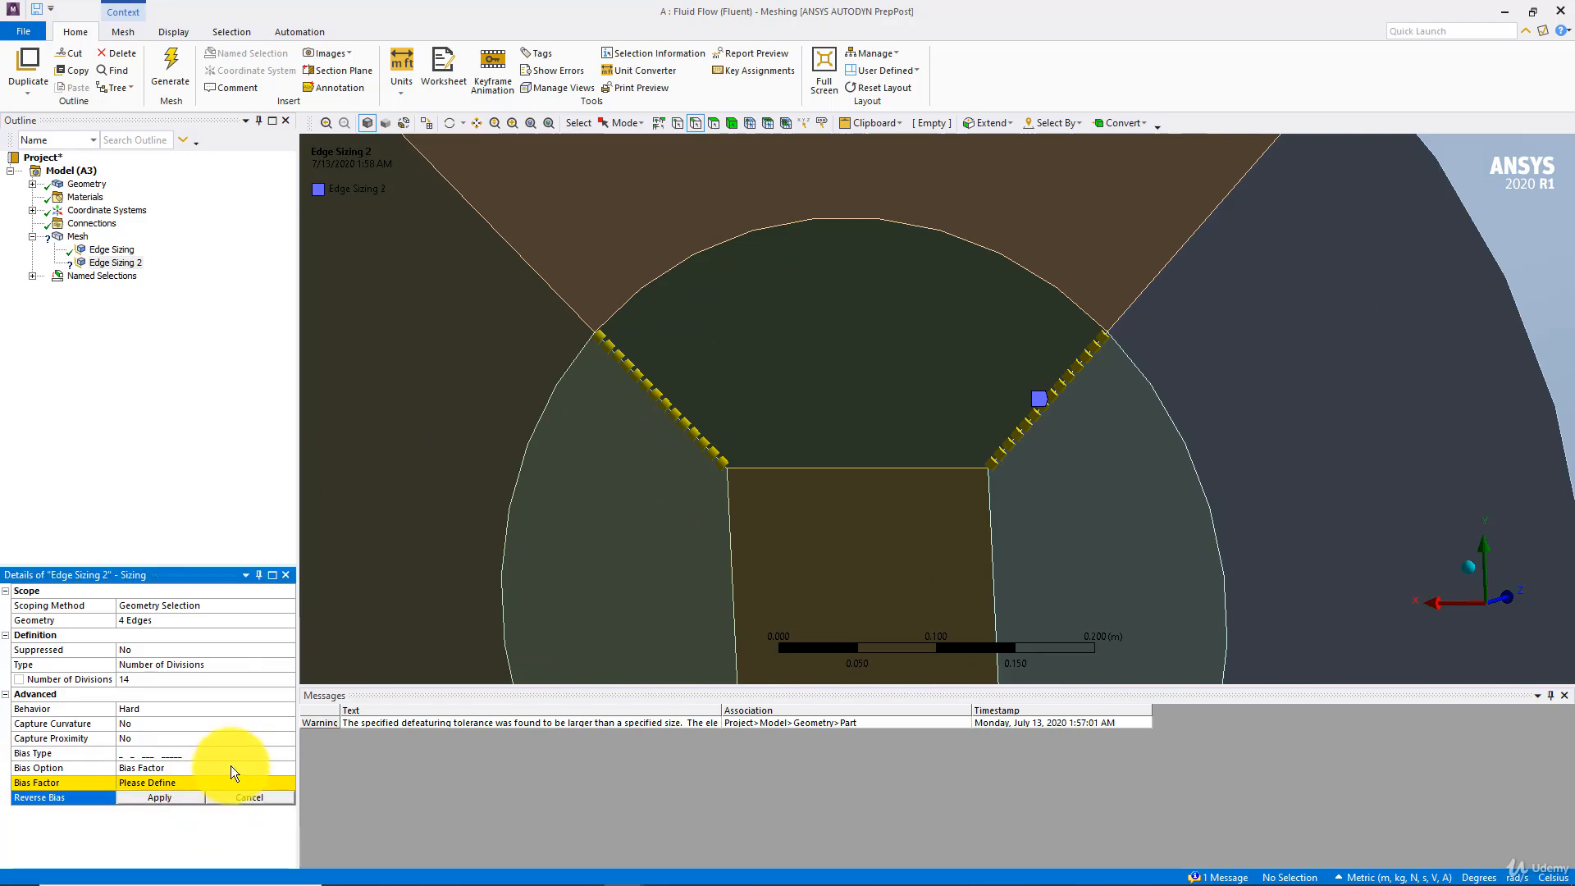
{"action": "left_click", "coordinate": [162, 782]}
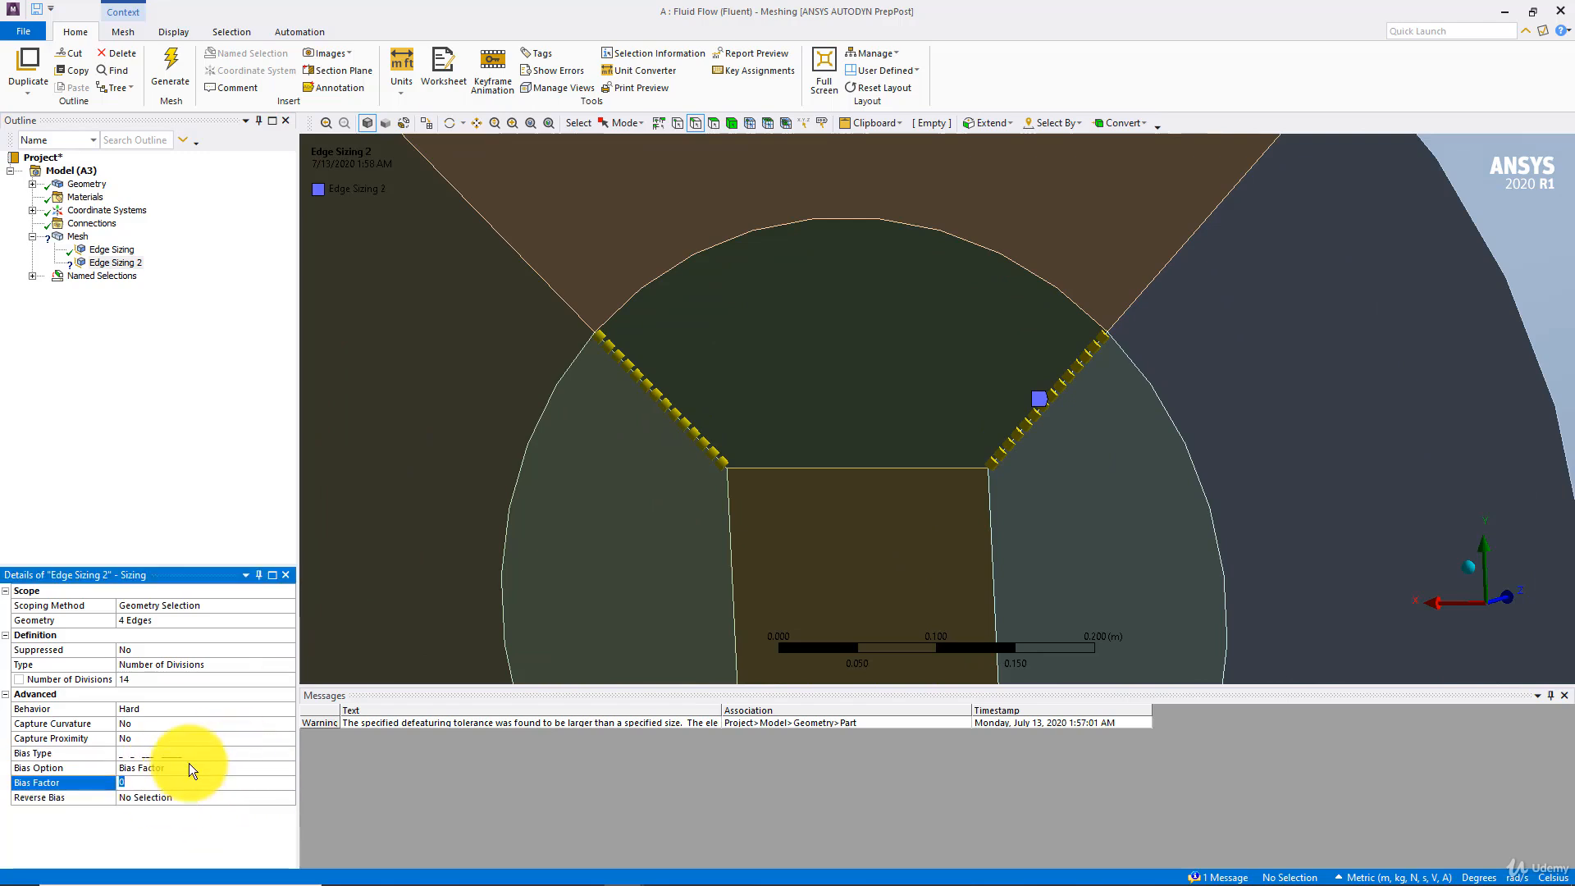
{"action": "type", "text": "10"}
{"action": "key", "text": "Return"}
Reverse the bias on the upper-right and lower-right inner radial edges so their fine divisions lie at the inner circle
{"action": "scroll", "coordinate": [902, 376], "scroll_direction": "up", "scroll_amount": 5}
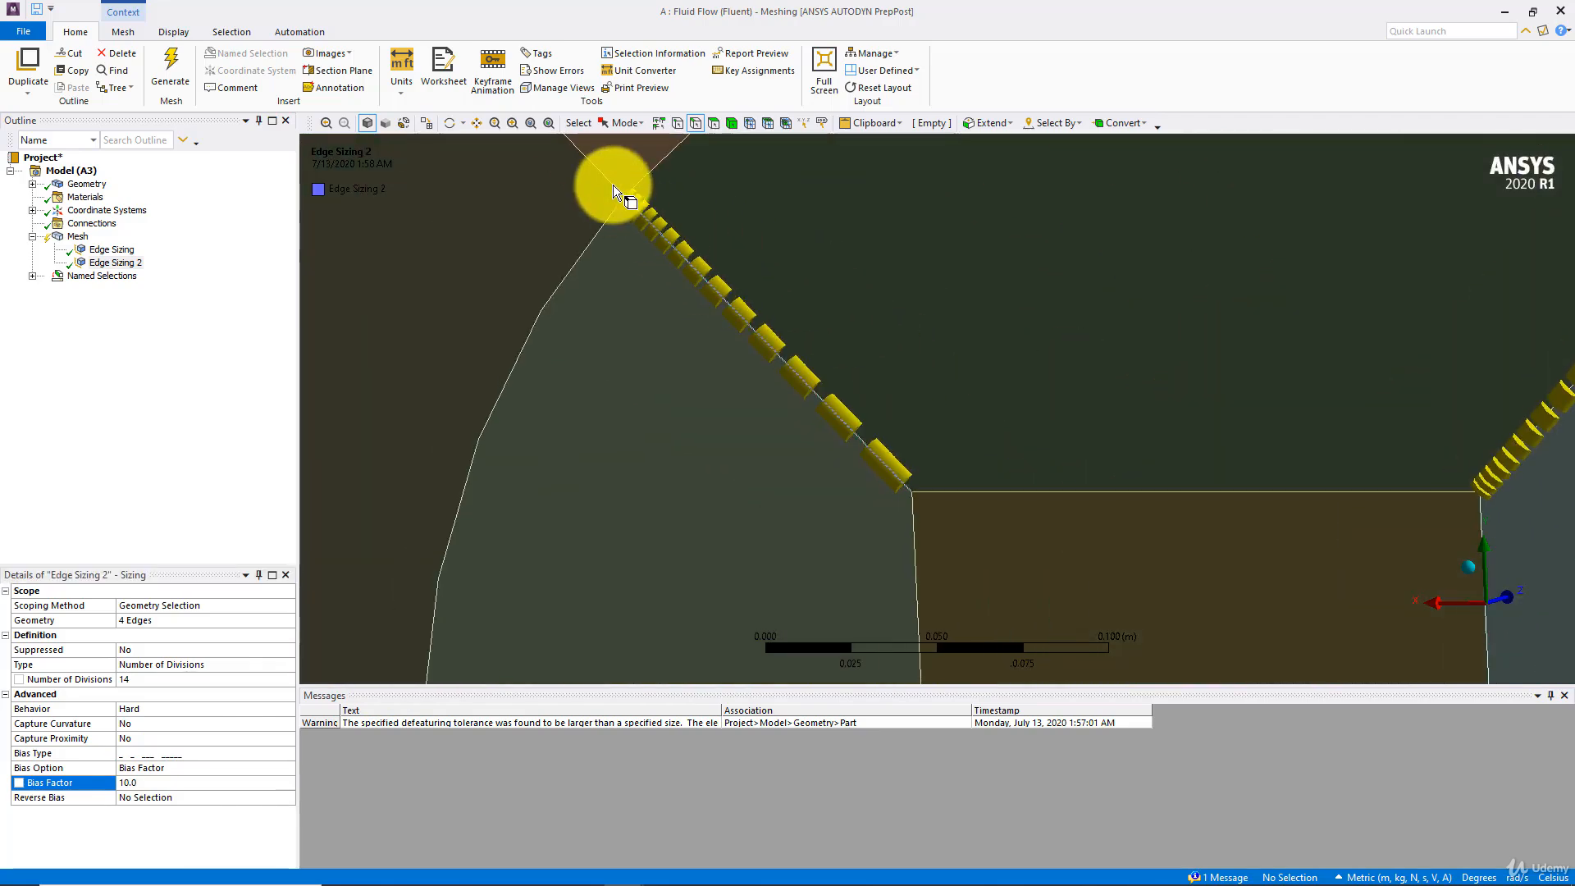
{"action": "middle_click_drag", "start_coordinate": [1267, 494], "coordinate": [926, 457], "text": "ctrl"}
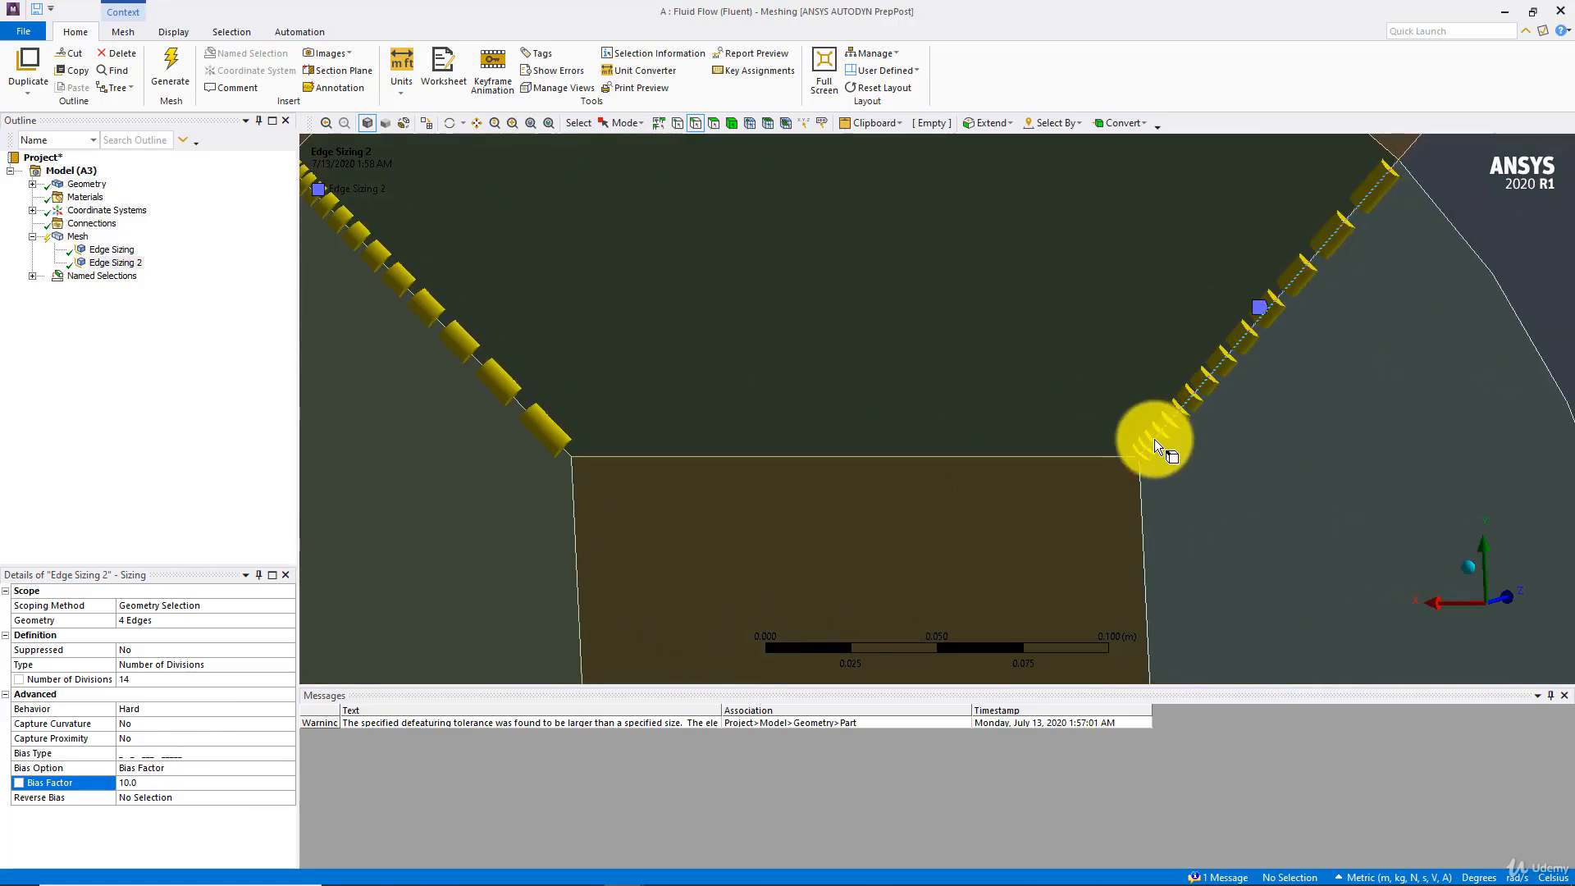
{"action": "scroll", "coordinate": [1214, 398], "scroll_direction": "down", "scroll_amount": 2}
{"action": "middle_click_drag", "start_coordinate": [1086, 369], "coordinate": [958, 149], "text": "ctrl"}
{"action": "scroll", "coordinate": [1020, 381], "scroll_direction": "down", "scroll_amount": 5}
{"action": "middle_click_drag", "start_coordinate": [985, 418], "coordinate": [943, 308], "text": "ctrl"}
{"action": "left_click", "coordinate": [141, 797]}
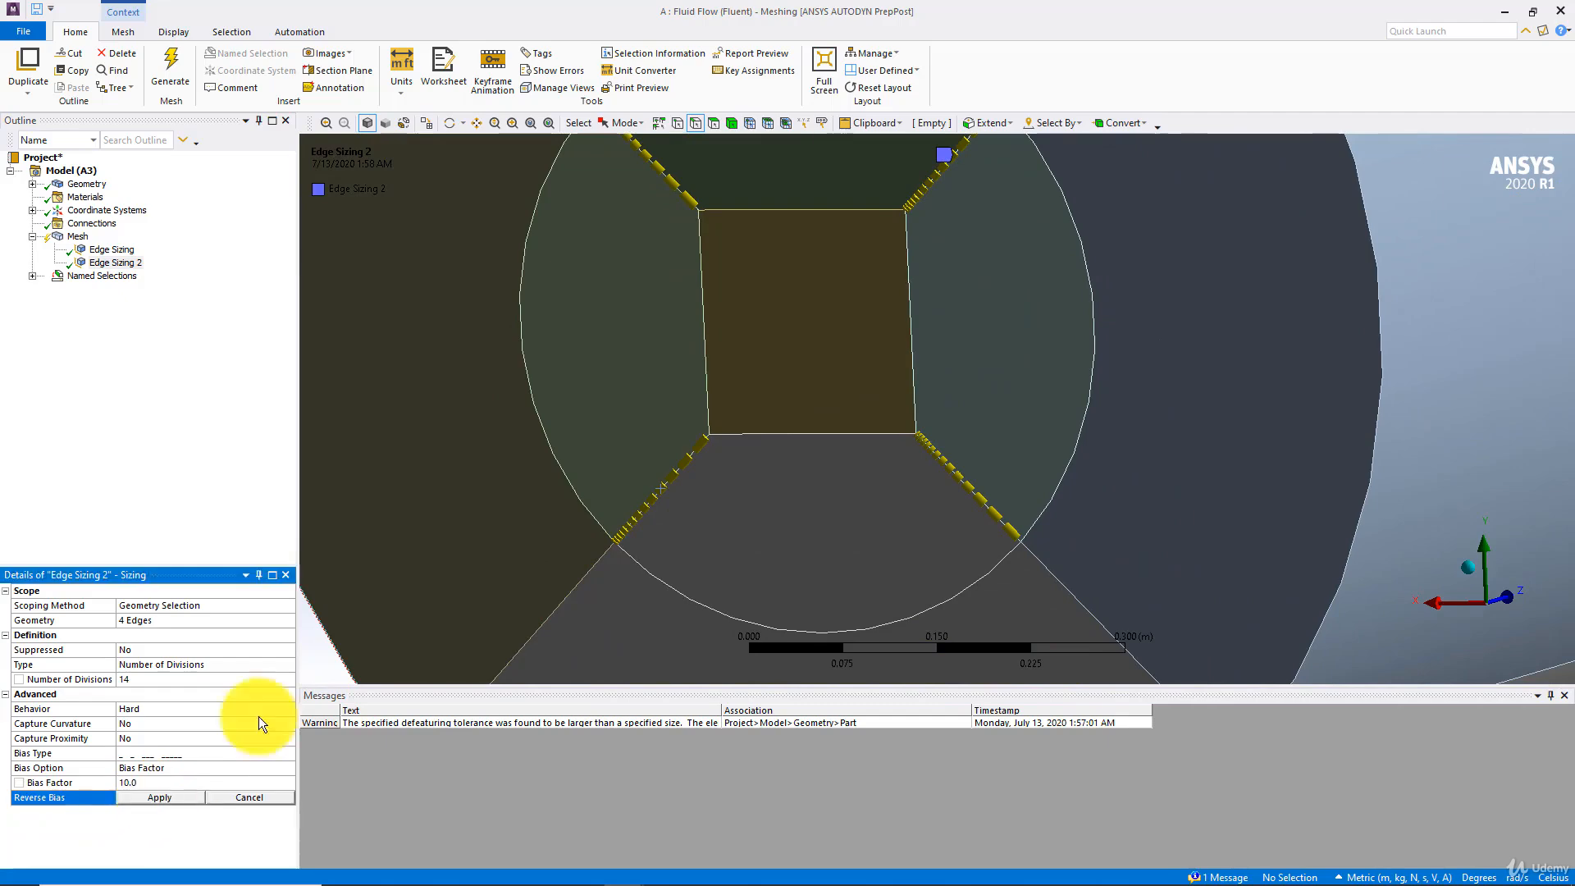
{"action": "left_click", "coordinate": [947, 168]}
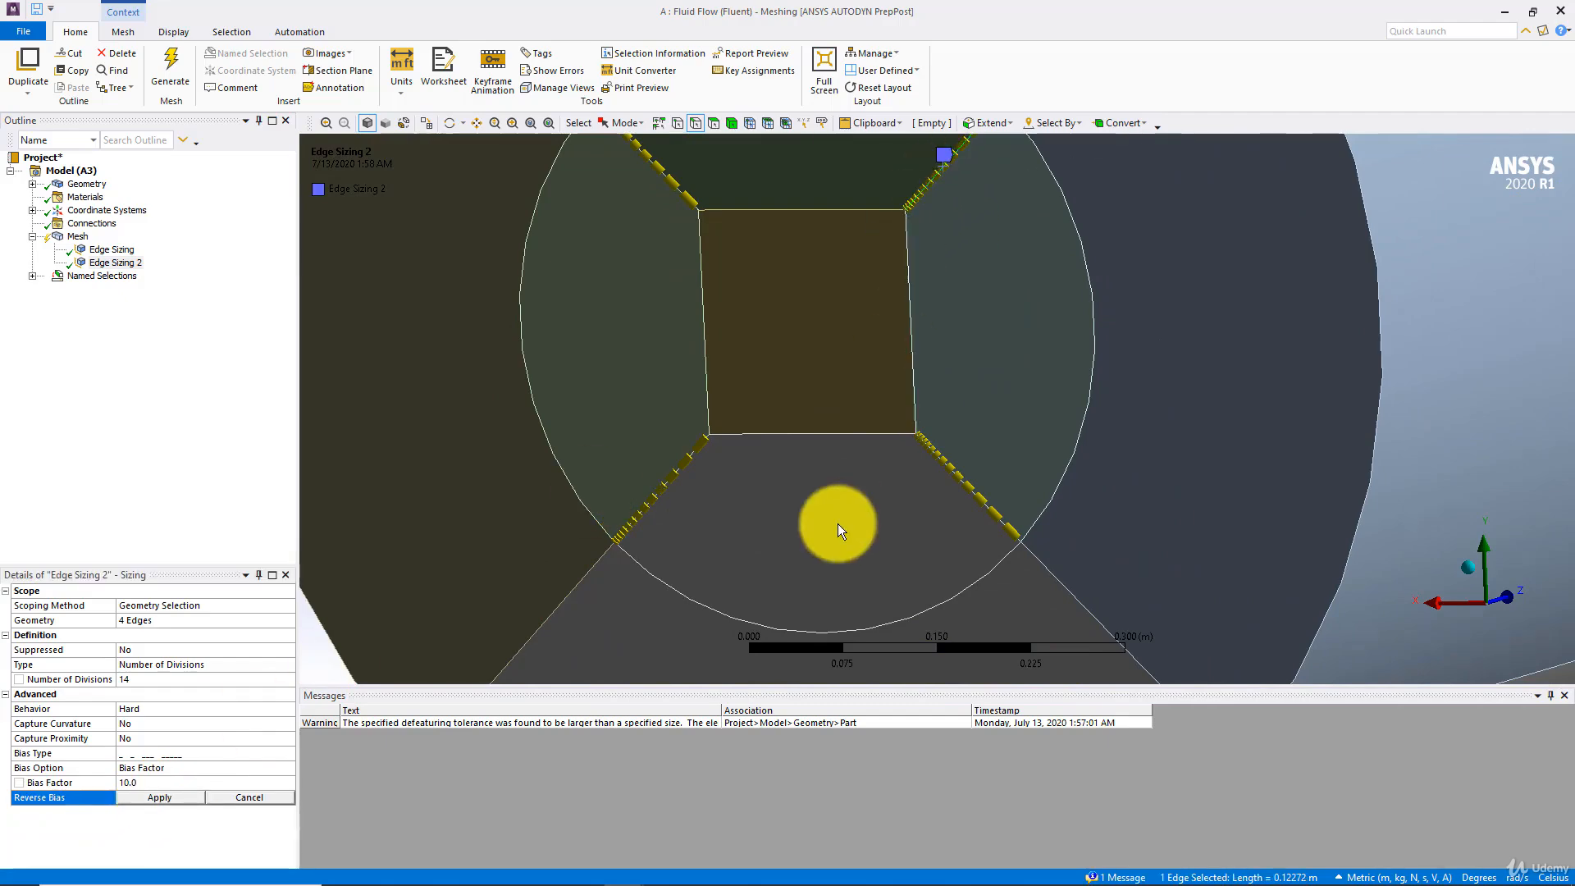
{"action": "left_click", "coordinate": [968, 485], "text": "ctrl"}
{"action": "middle_click_drag", "start_coordinate": [1009, 358], "coordinate": [982, 431], "text": "ctrl"}
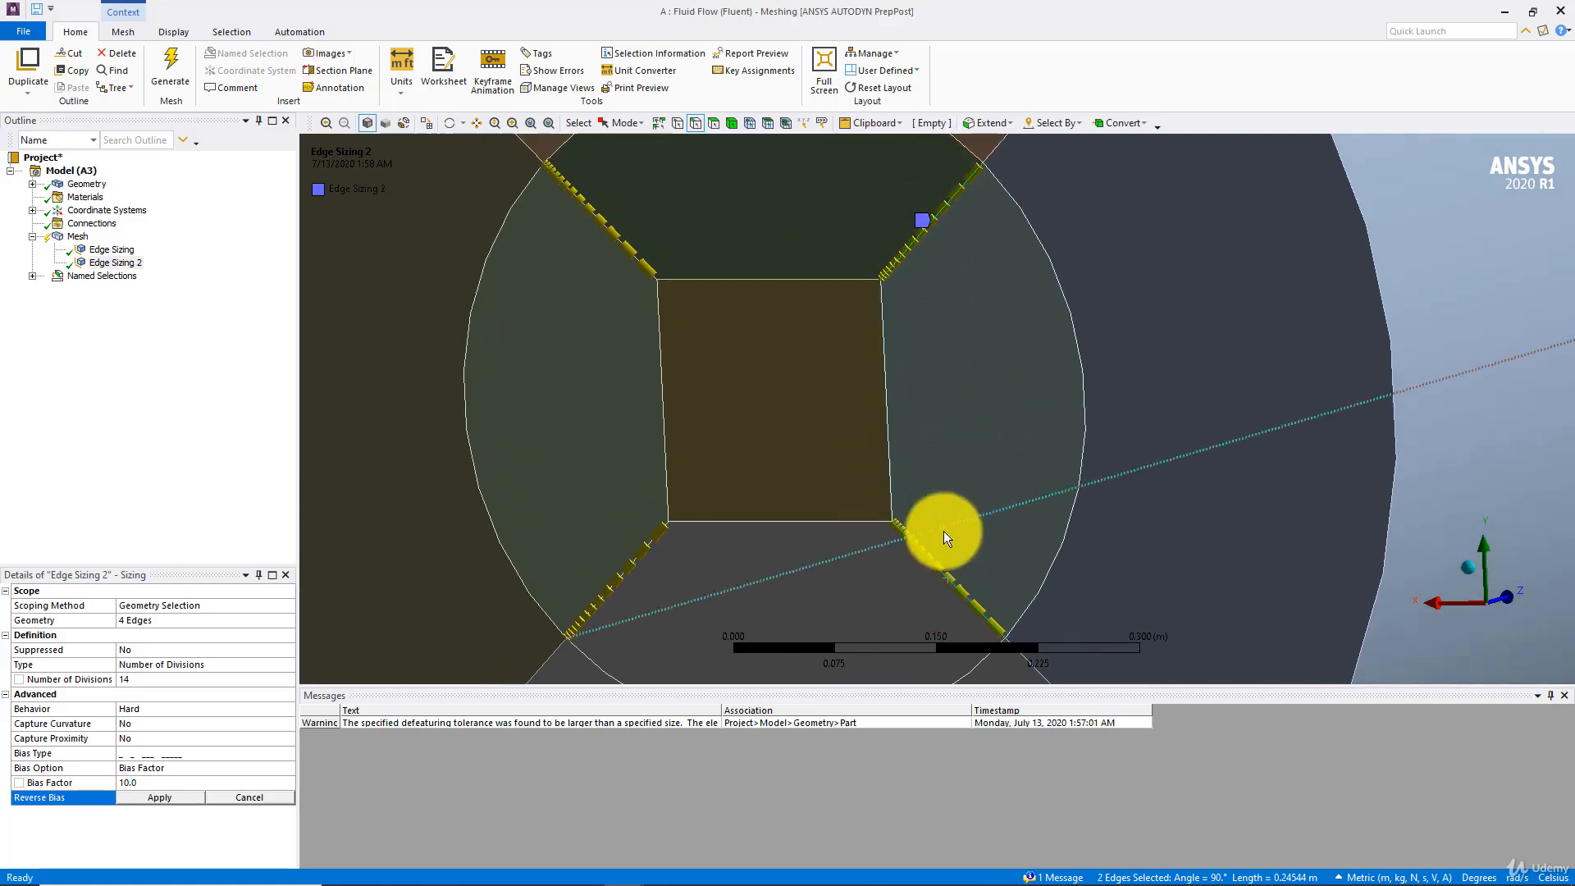
{"action": "left_click", "coordinate": [150, 796]}
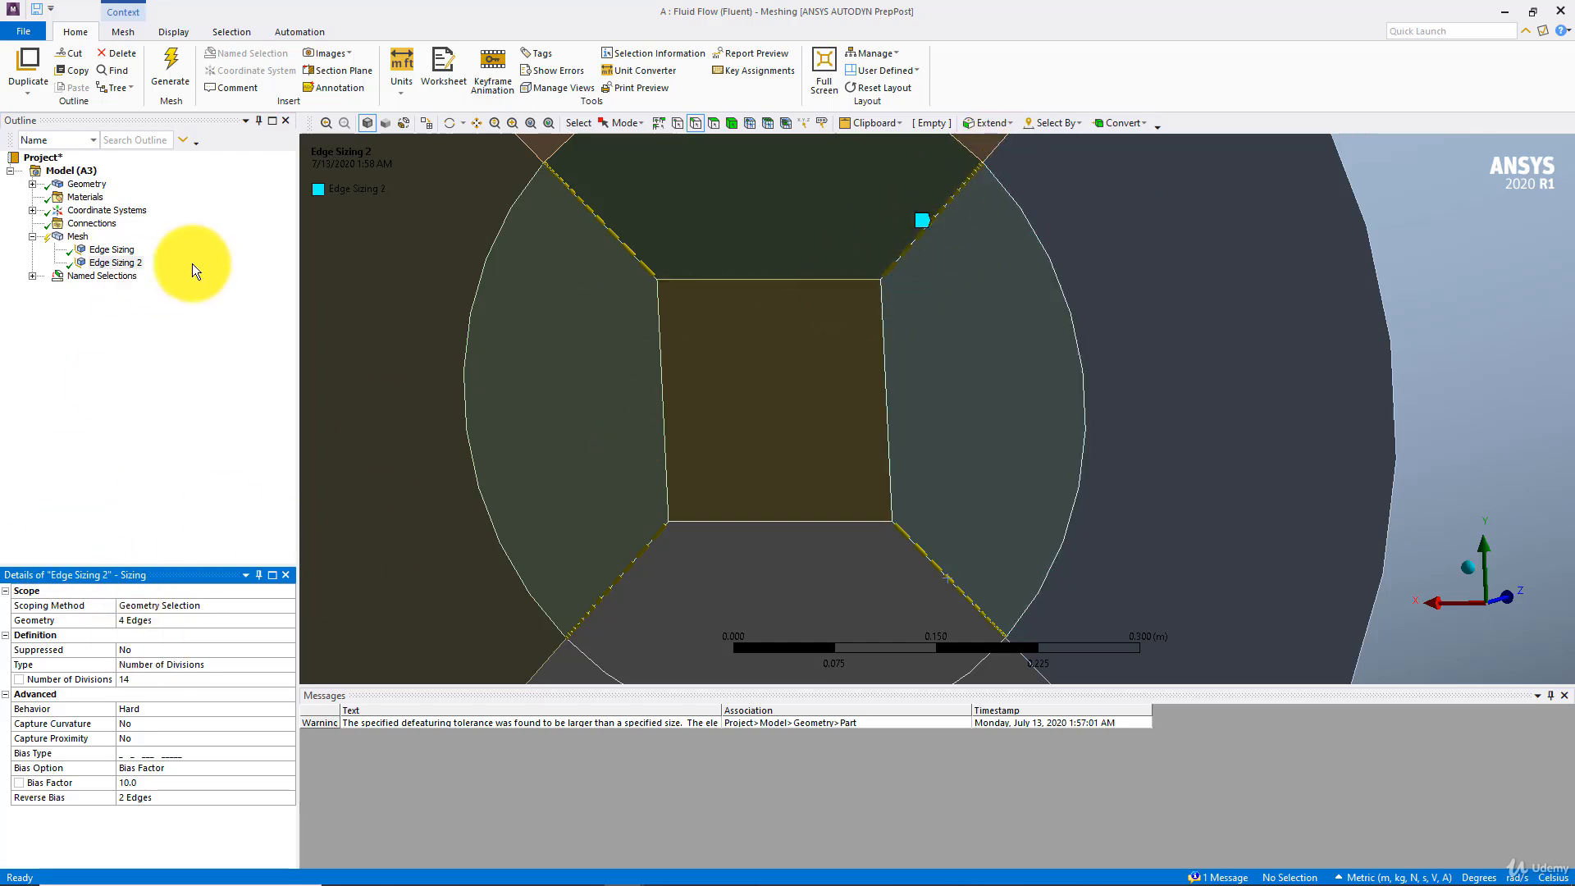
Insert a third sizing control on the mesh of the double-pipe geometry
{"action": "left_click", "coordinate": [170, 75]}
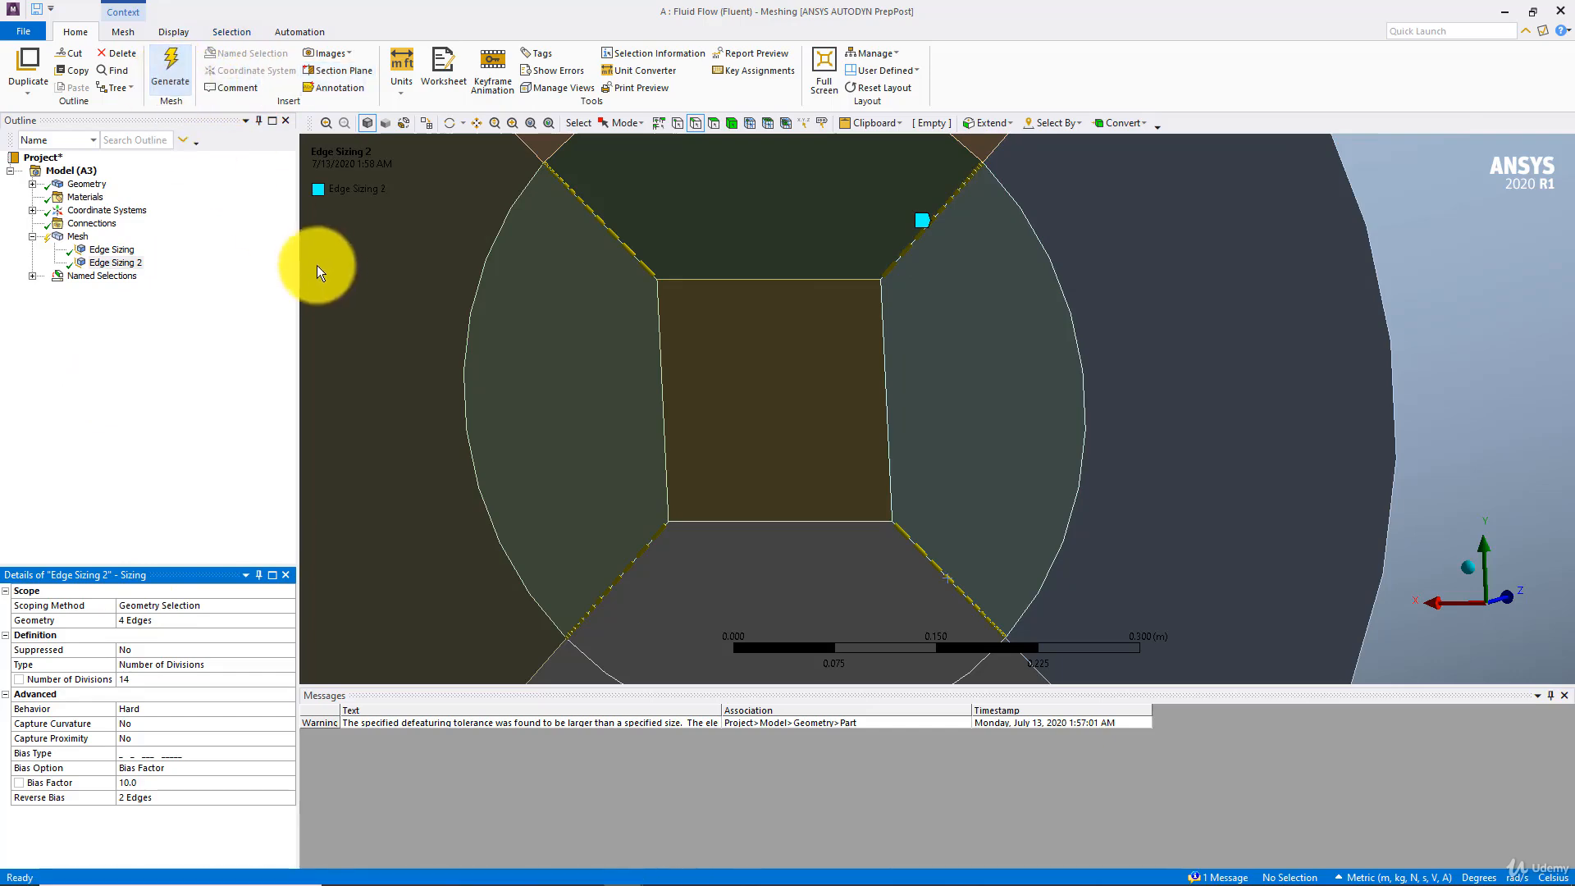
{"action": "scroll", "coordinate": [488, 386], "scroll_direction": "down", "scroll_amount": 5}
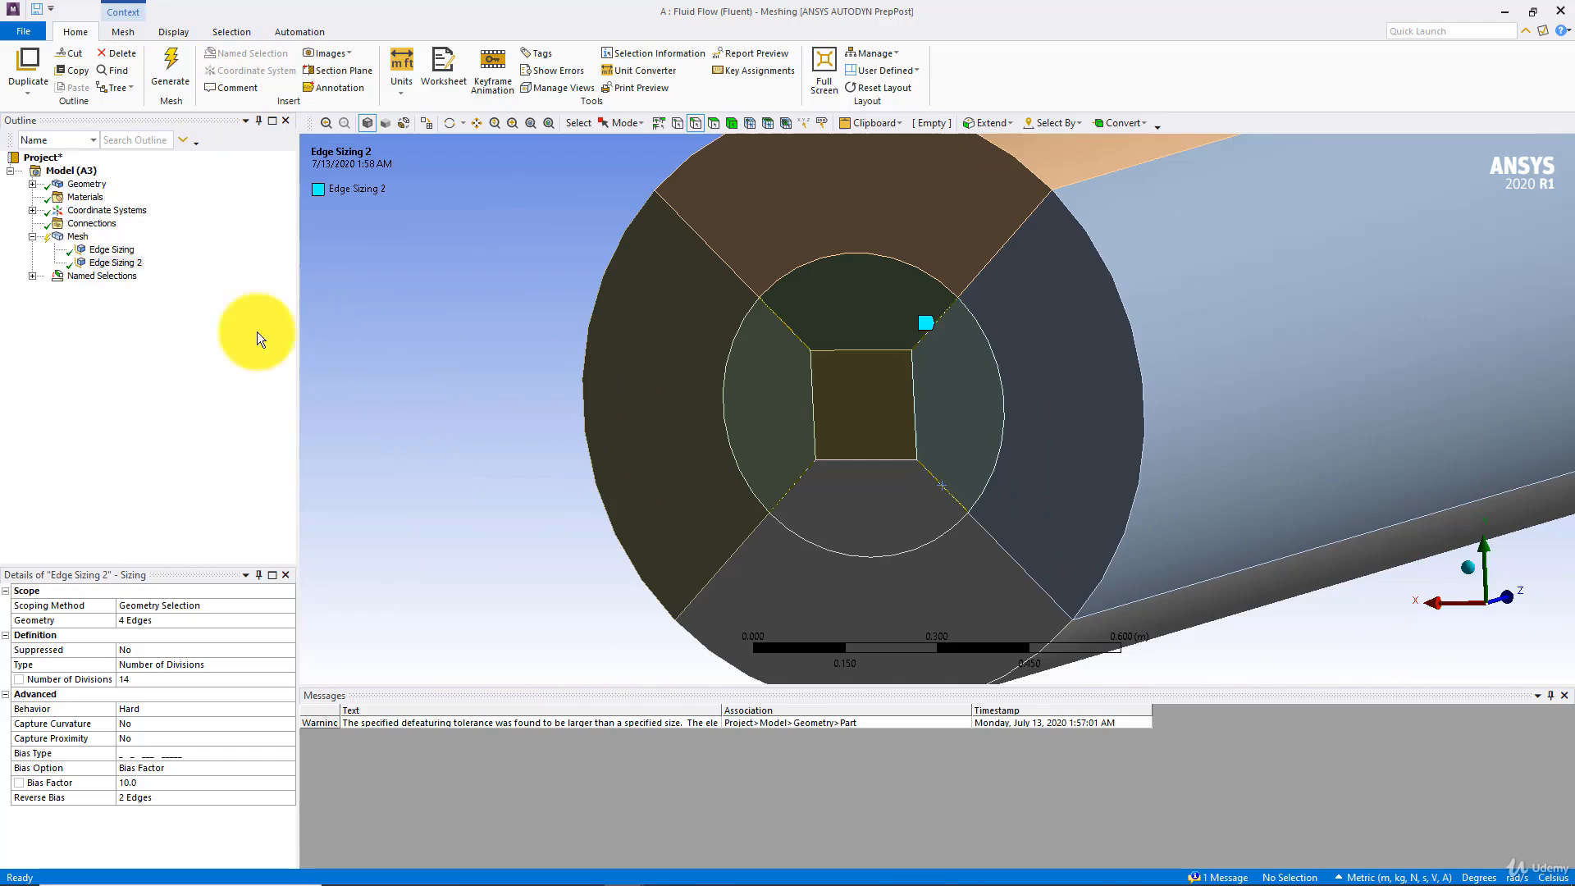
{"action": "right_click", "coordinate": [367, 343]}
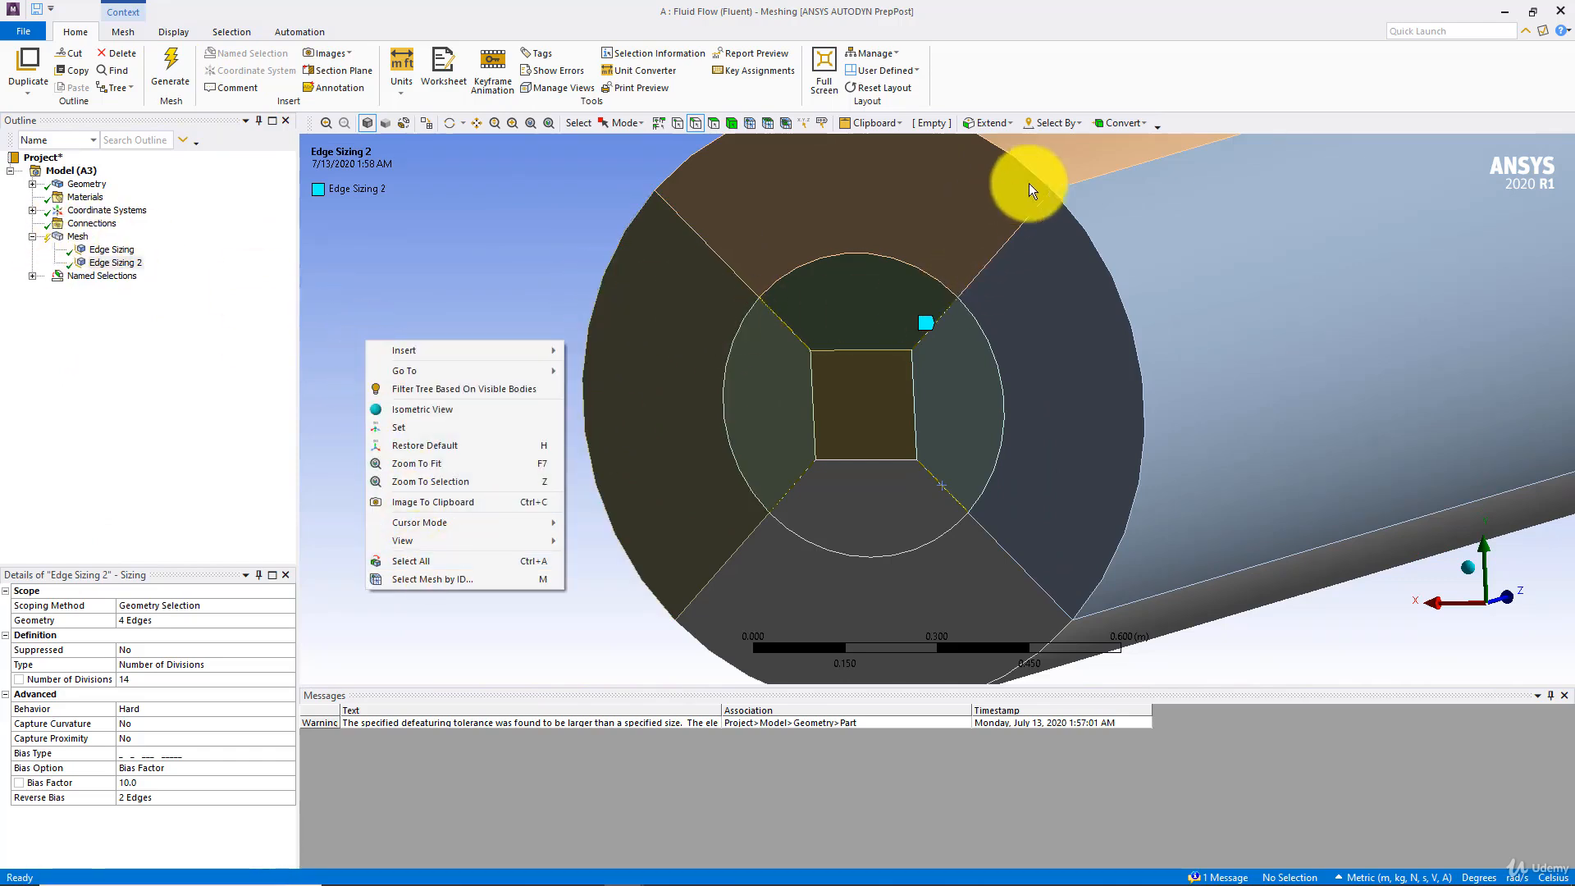
{"action": "mouse_move", "coordinate": [418, 376]}
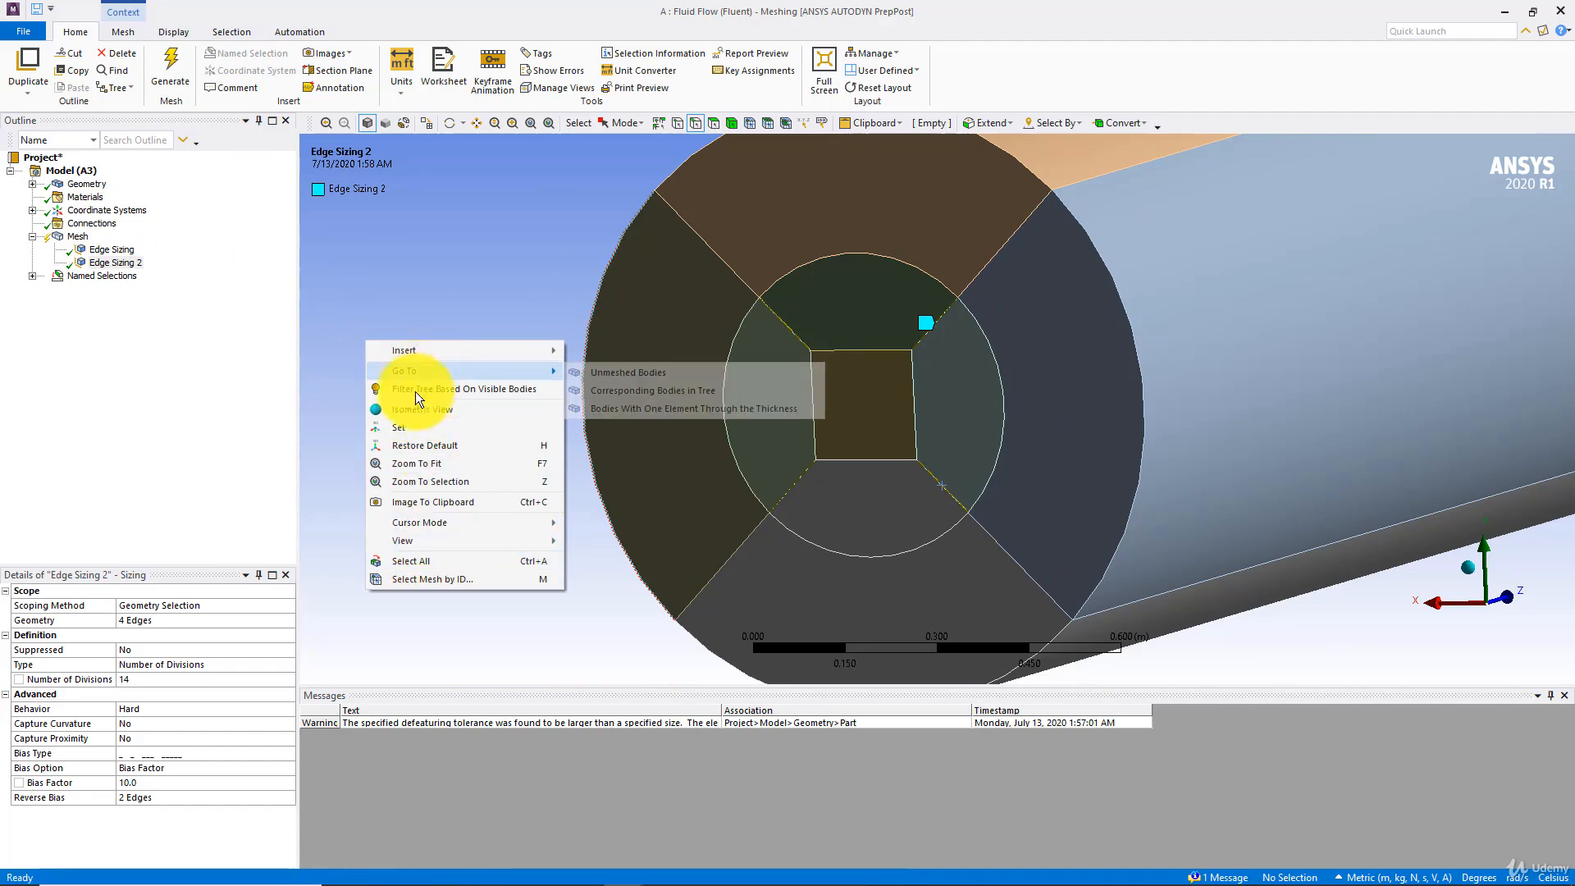
{"action": "left_click", "coordinate": [622, 373]}
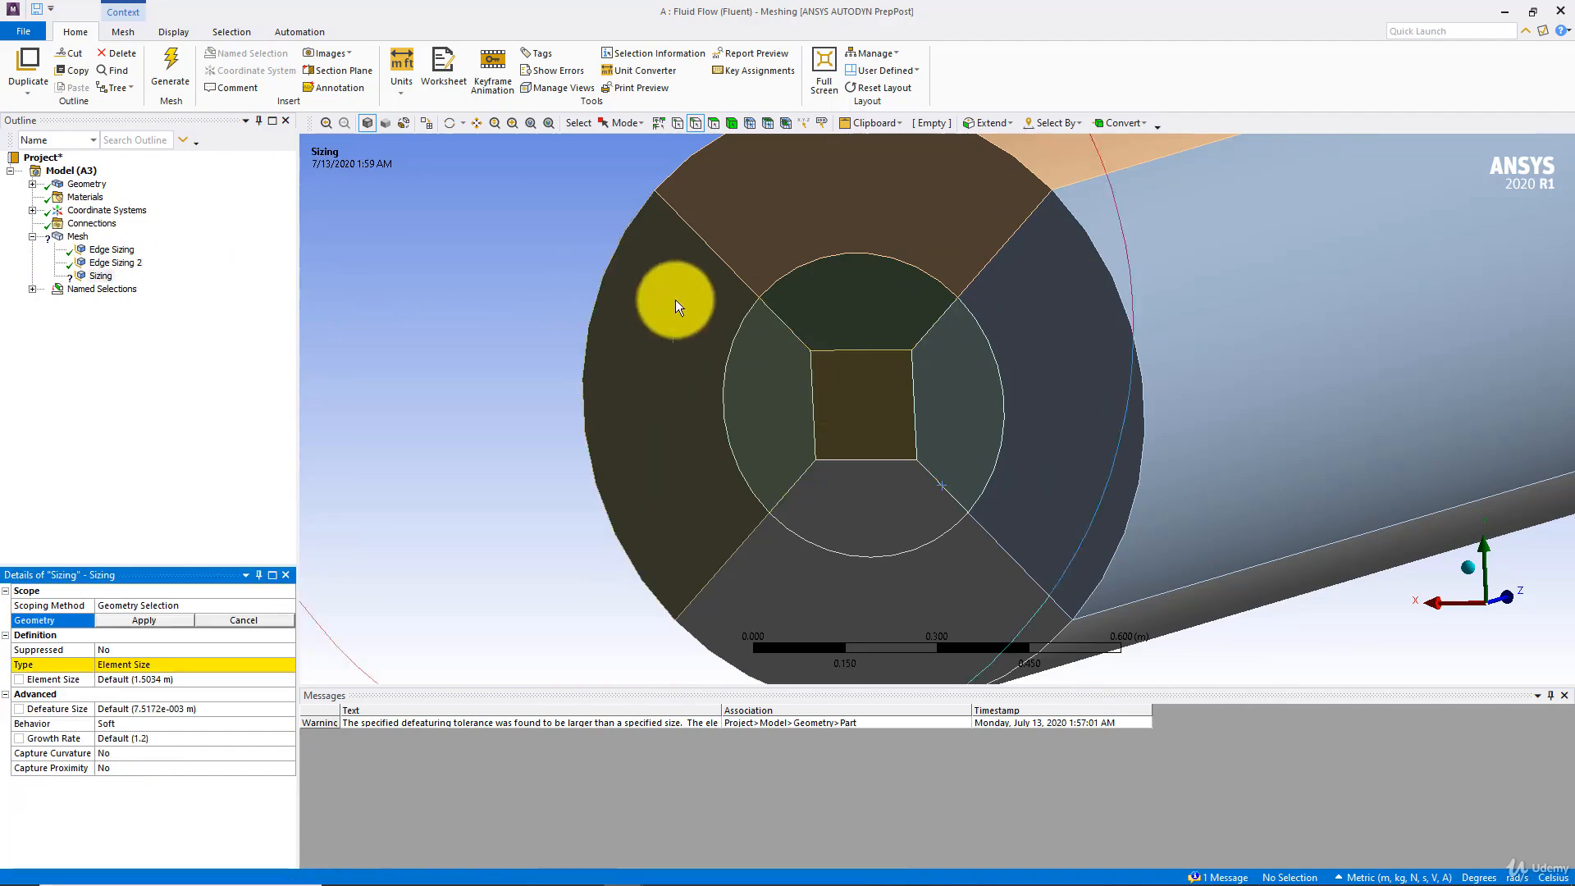
Scope the new sizing to twelve end-face edges: four outer circle arcs, four inner circle arcs and the four sides of the central square
{"action": "left_click", "coordinate": [602, 283]}
{"action": "left_click", "coordinate": [722, 371], "text": "ctrl"}
{"action": "left_click", "coordinate": [811, 398], "text": "ctrl"}
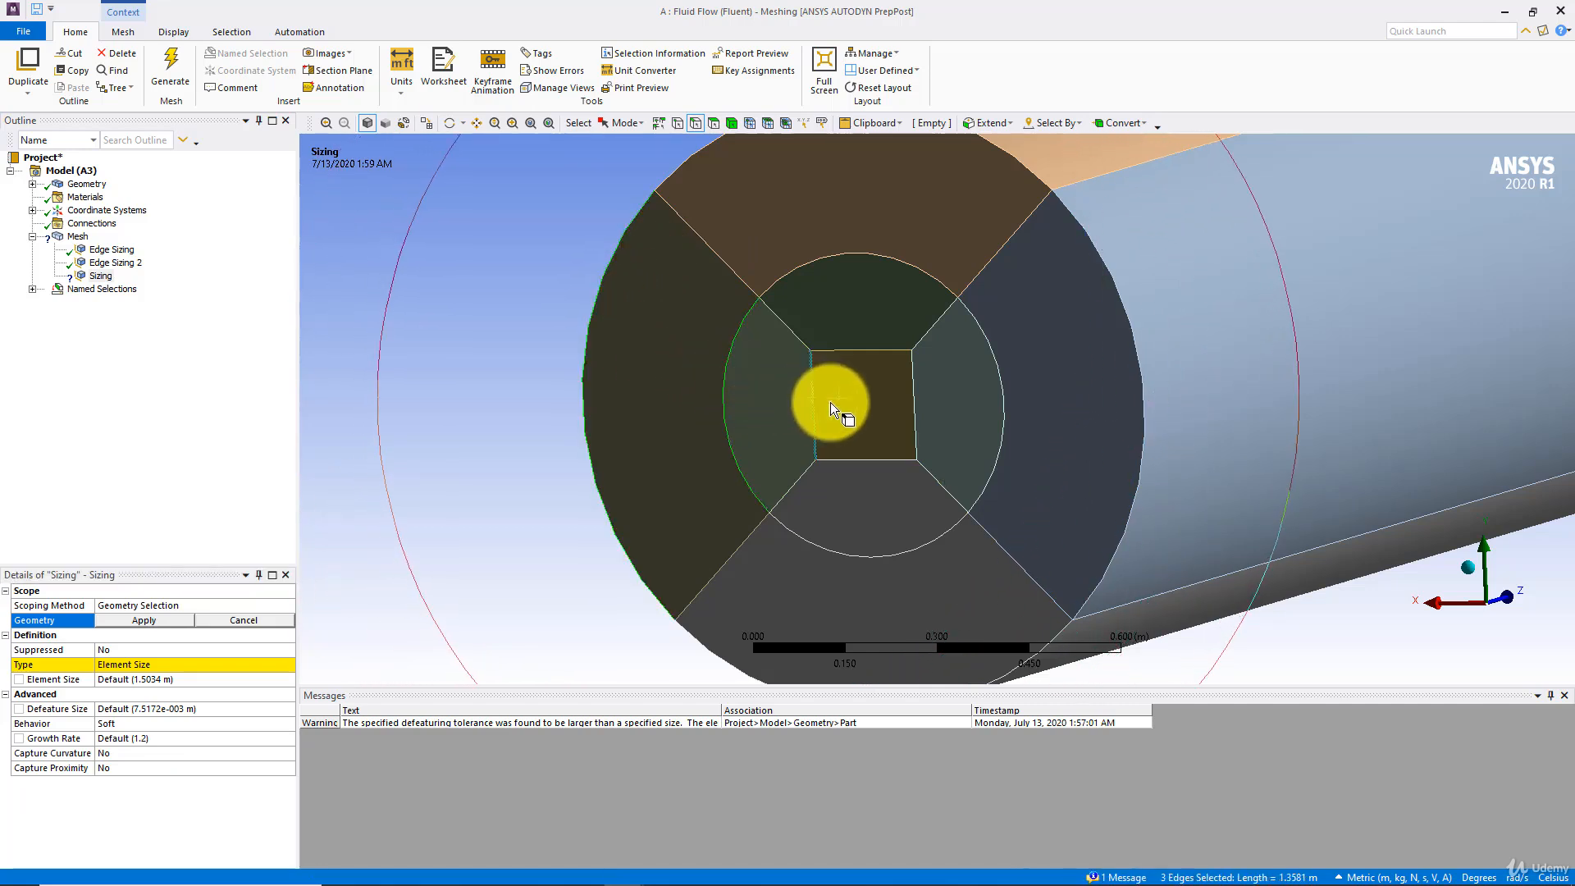
{"action": "left_click", "coordinate": [917, 415], "text": "ctrl"}
{"action": "left_click", "coordinate": [1001, 426], "text": "ctrl"}
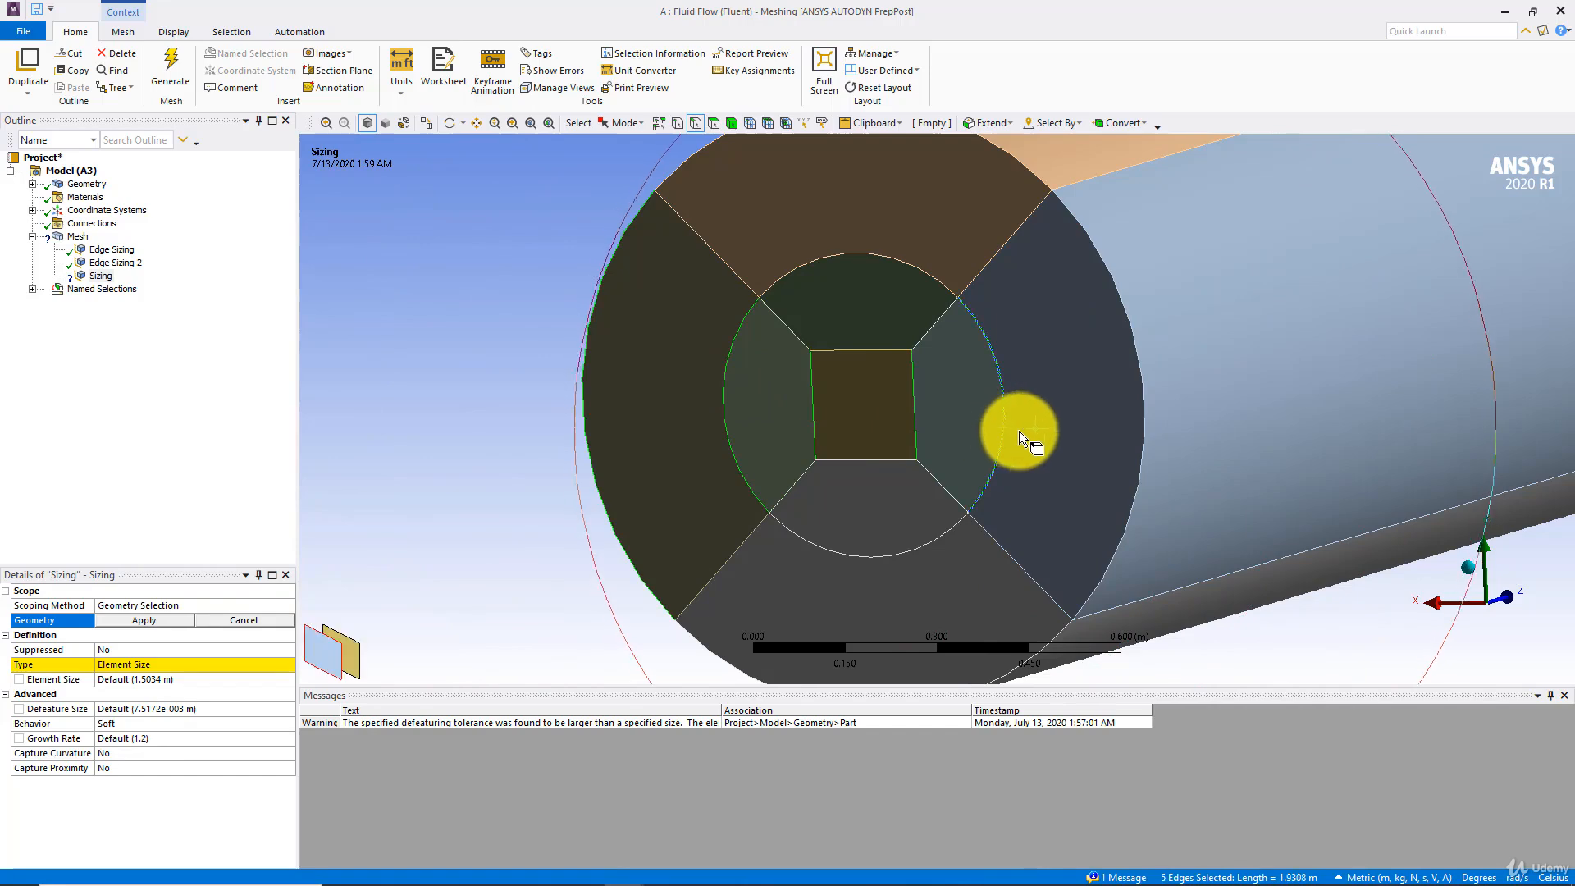
{"action": "left_click", "coordinate": [1145, 446], "text": "ctrl"}
{"action": "scroll", "coordinate": [1145, 446], "scroll_direction": "up", "scroll_amount": 2}
{"action": "scroll", "coordinate": [1030, 460], "scroll_direction": "down", "scroll_amount": 2}
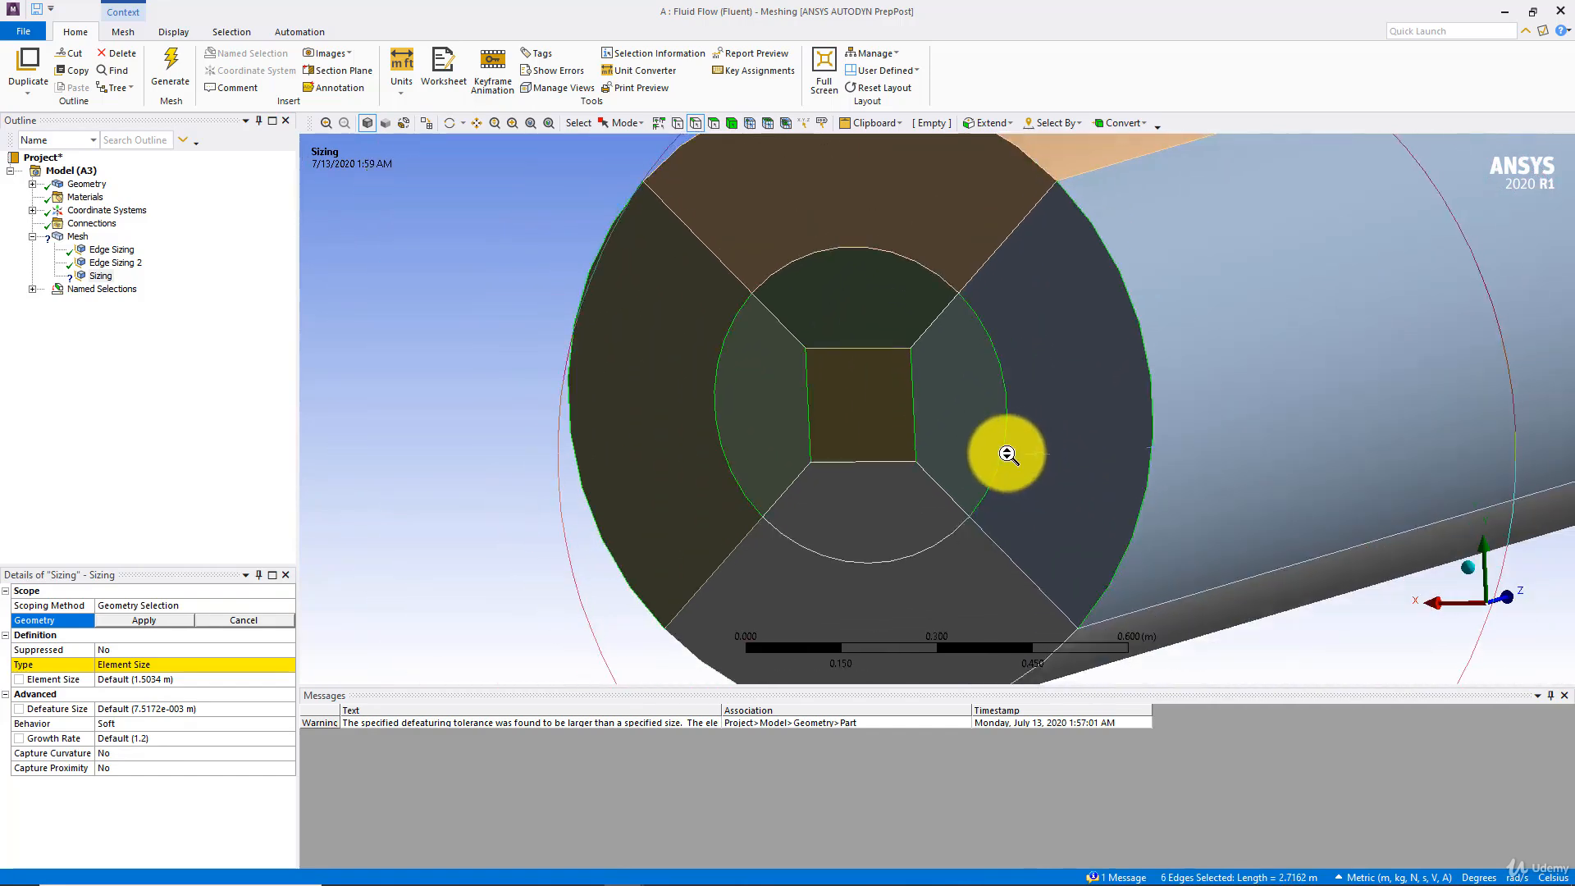
{"action": "scroll", "coordinate": [1007, 453], "scroll_direction": "down", "scroll_amount": 2}
{"action": "left_click", "coordinate": [919, 221], "text": "ctrl"}
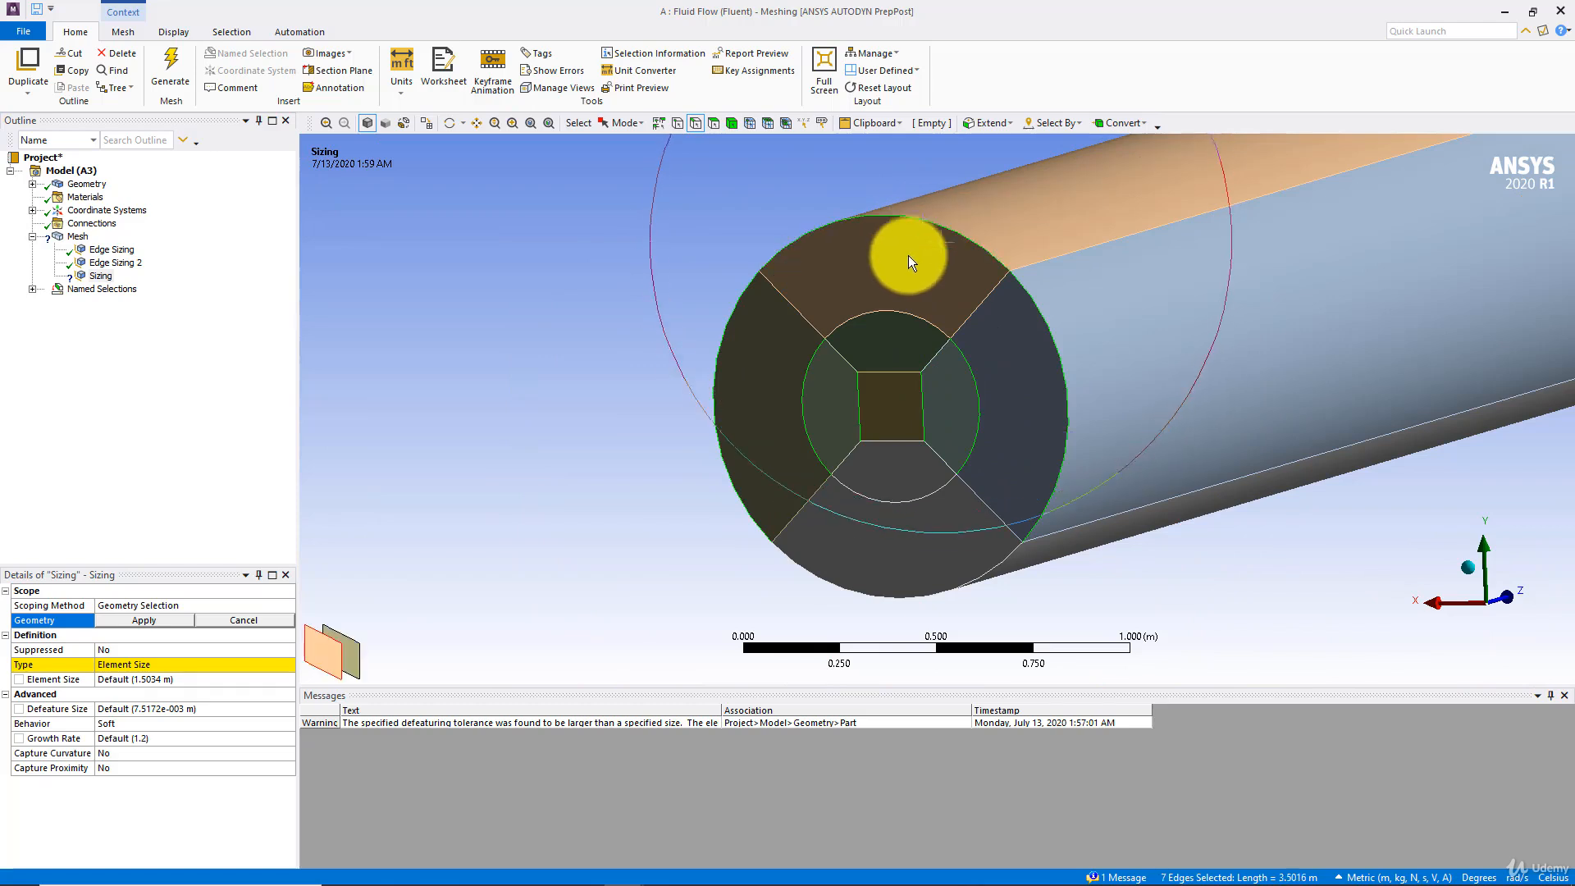
{"action": "left_click", "coordinate": [889, 309], "text": "ctrl"}
{"action": "left_click", "coordinate": [888, 370], "text": "ctrl"}
{"action": "left_click", "coordinate": [893, 443], "text": "ctrl"}
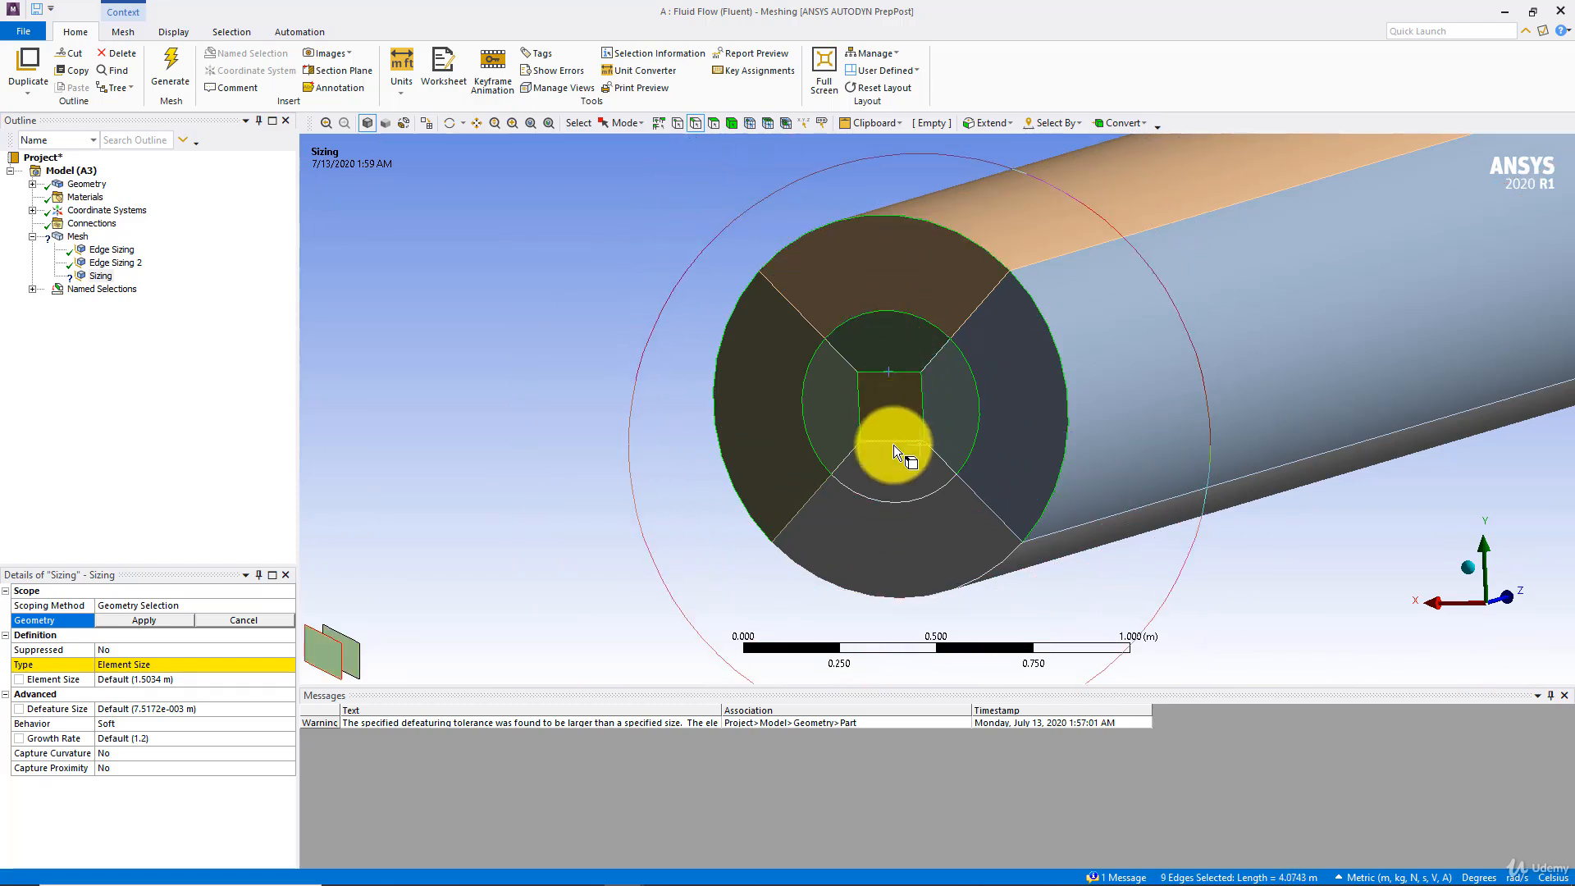
{"action": "left_click", "coordinate": [884, 497], "text": "ctrl"}
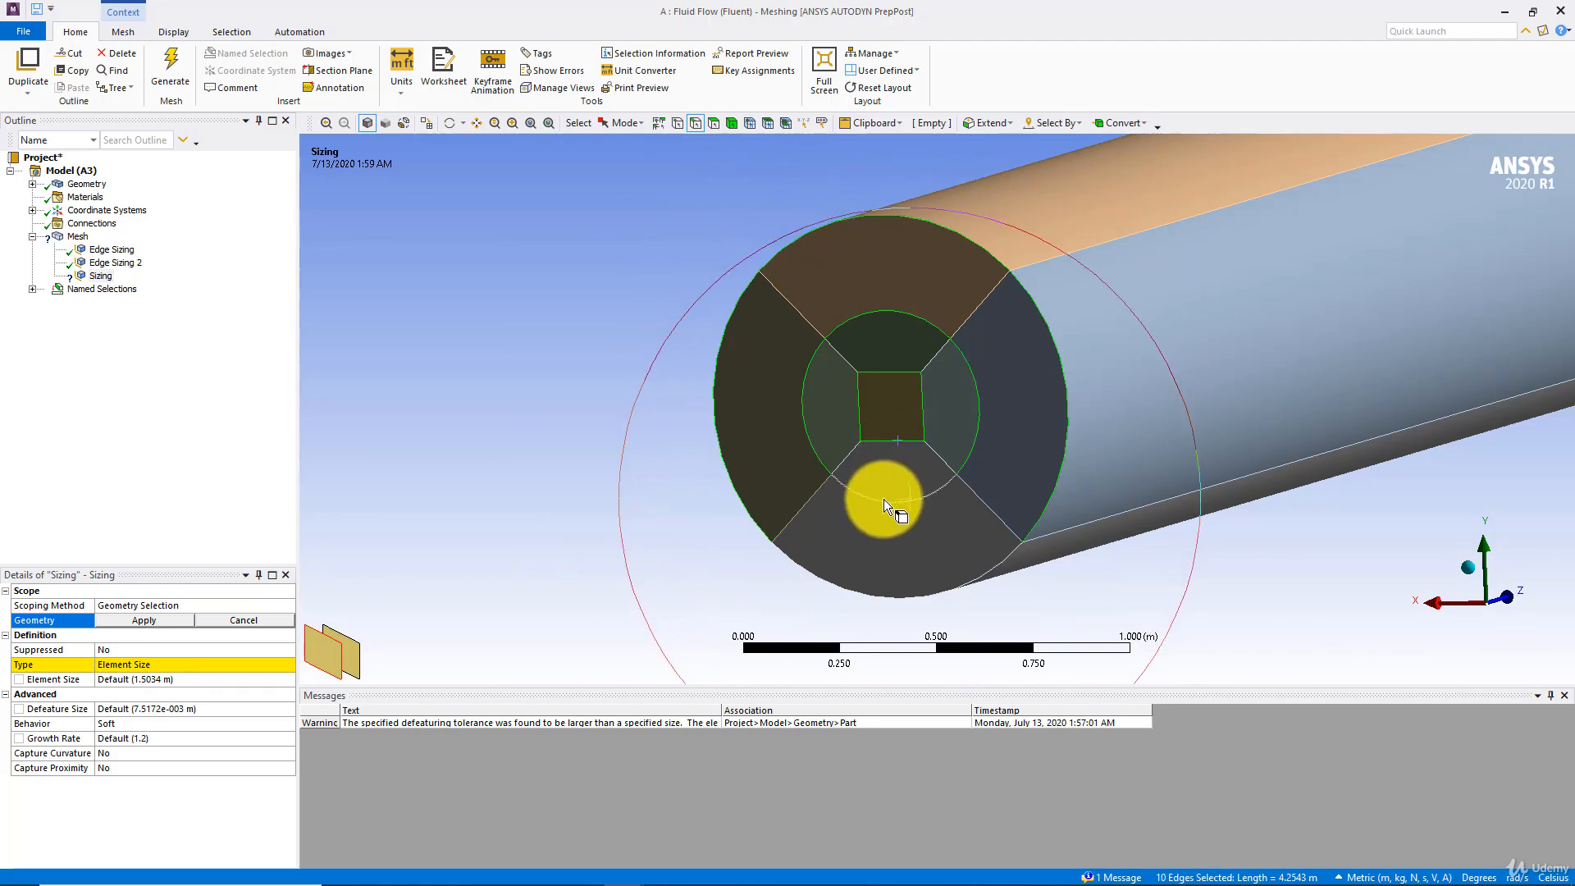
{"action": "left_click", "coordinate": [850, 591], "text": "ctrl"}
{"action": "left_click", "coordinate": [145, 620]}
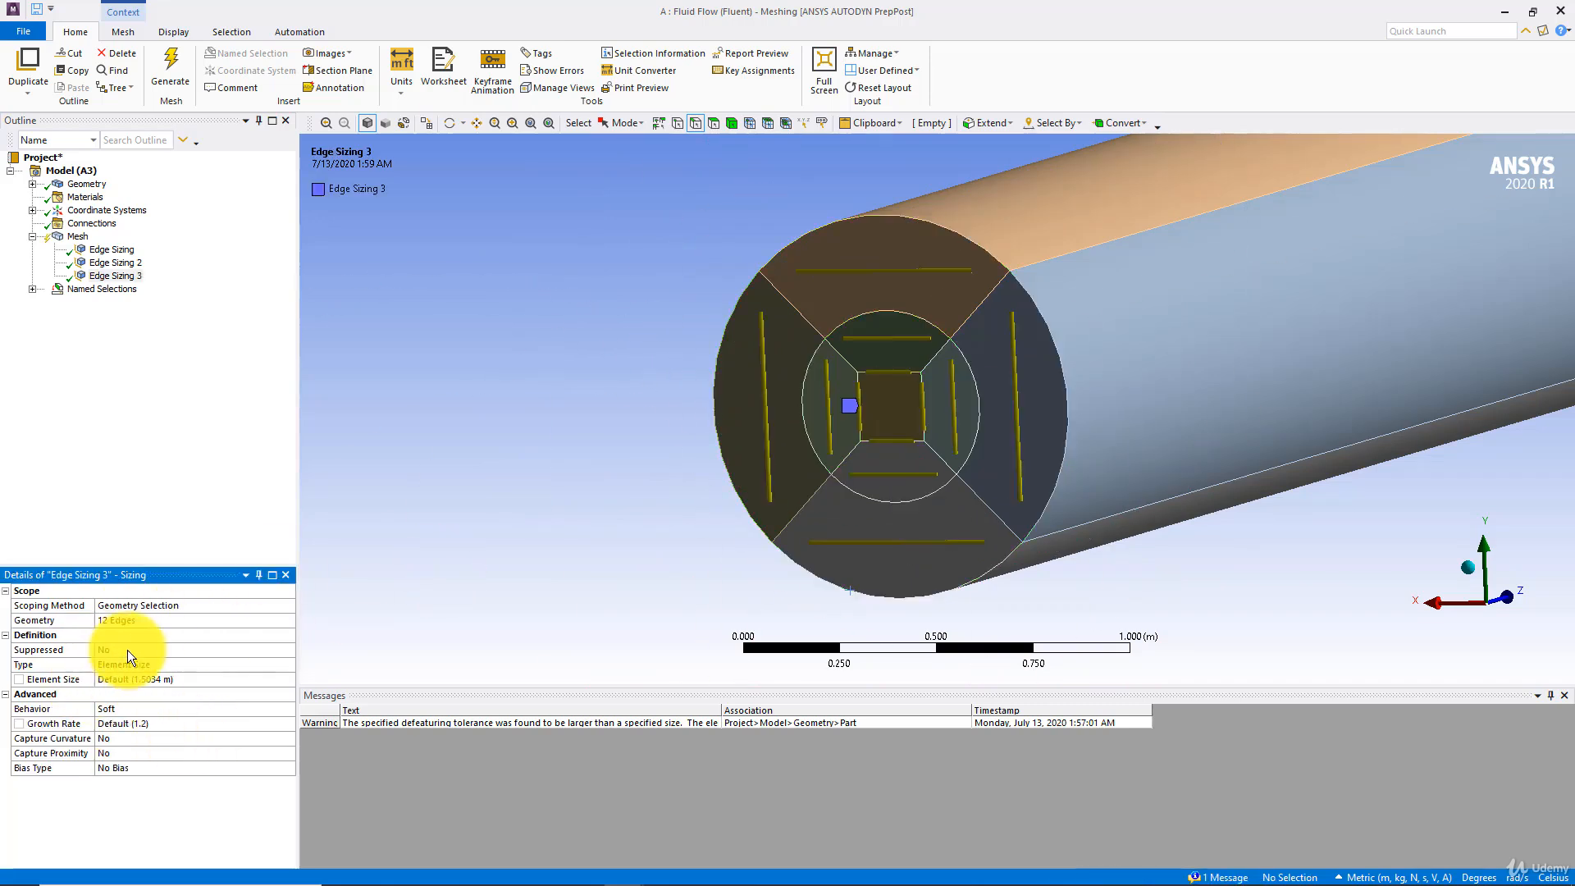
Define the circular and square edge sizing by Number of Divisions and set it to 10
{"action": "left_click", "coordinate": [209, 663]}
{"action": "left_click", "coordinate": [290, 665]}
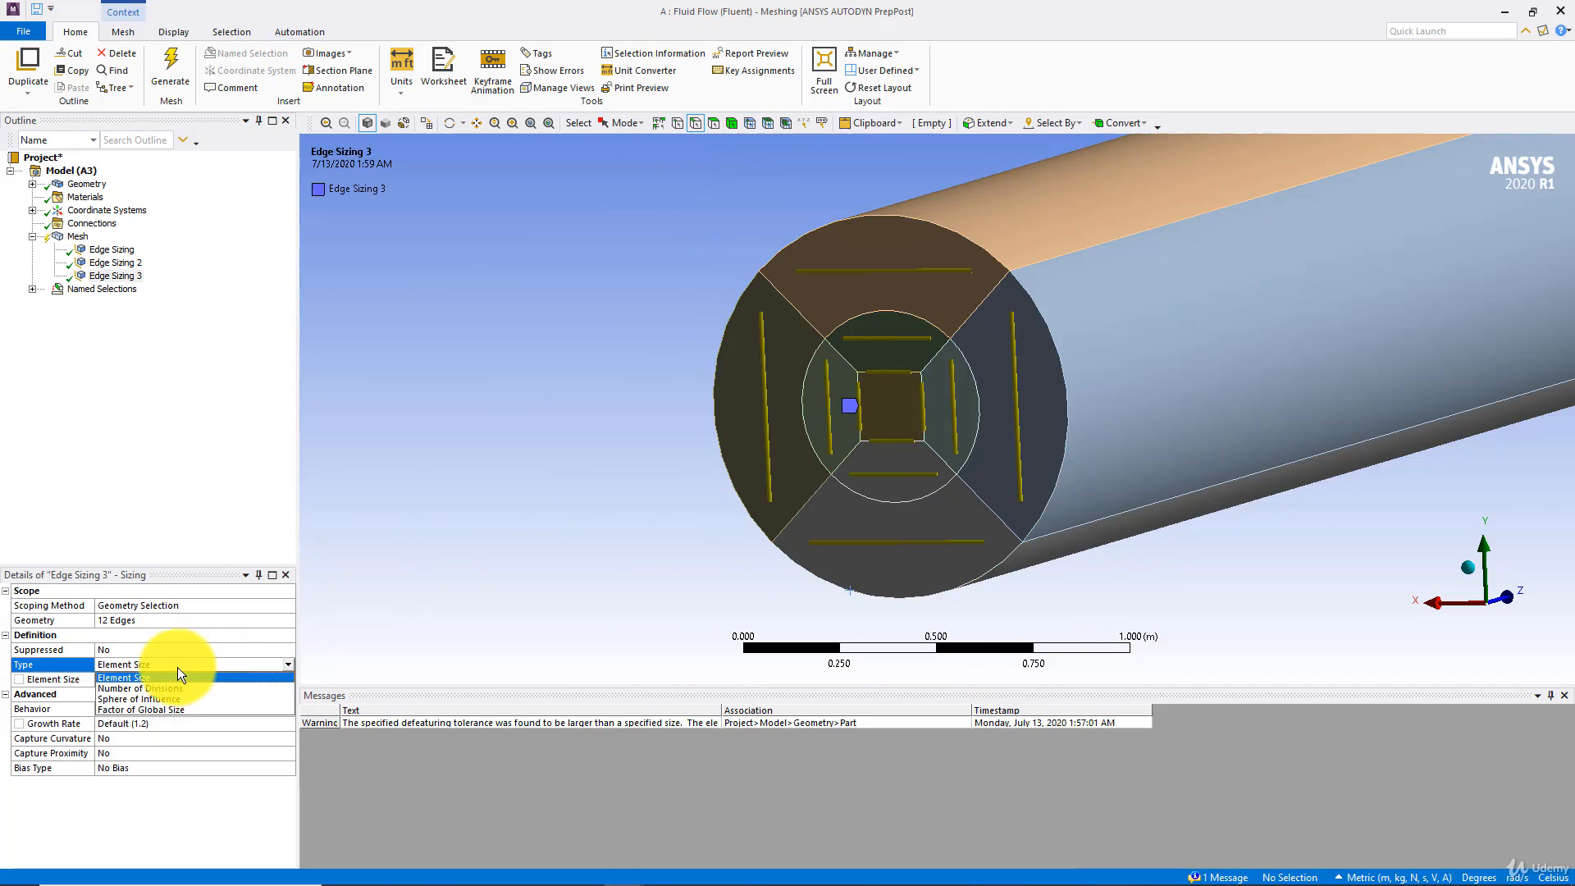
{"action": "left_click", "coordinate": [156, 687]}
{"action": "left_click", "coordinate": [137, 679]}
{"action": "type", "text": "10"}
{"action": "key", "text": "Return"}
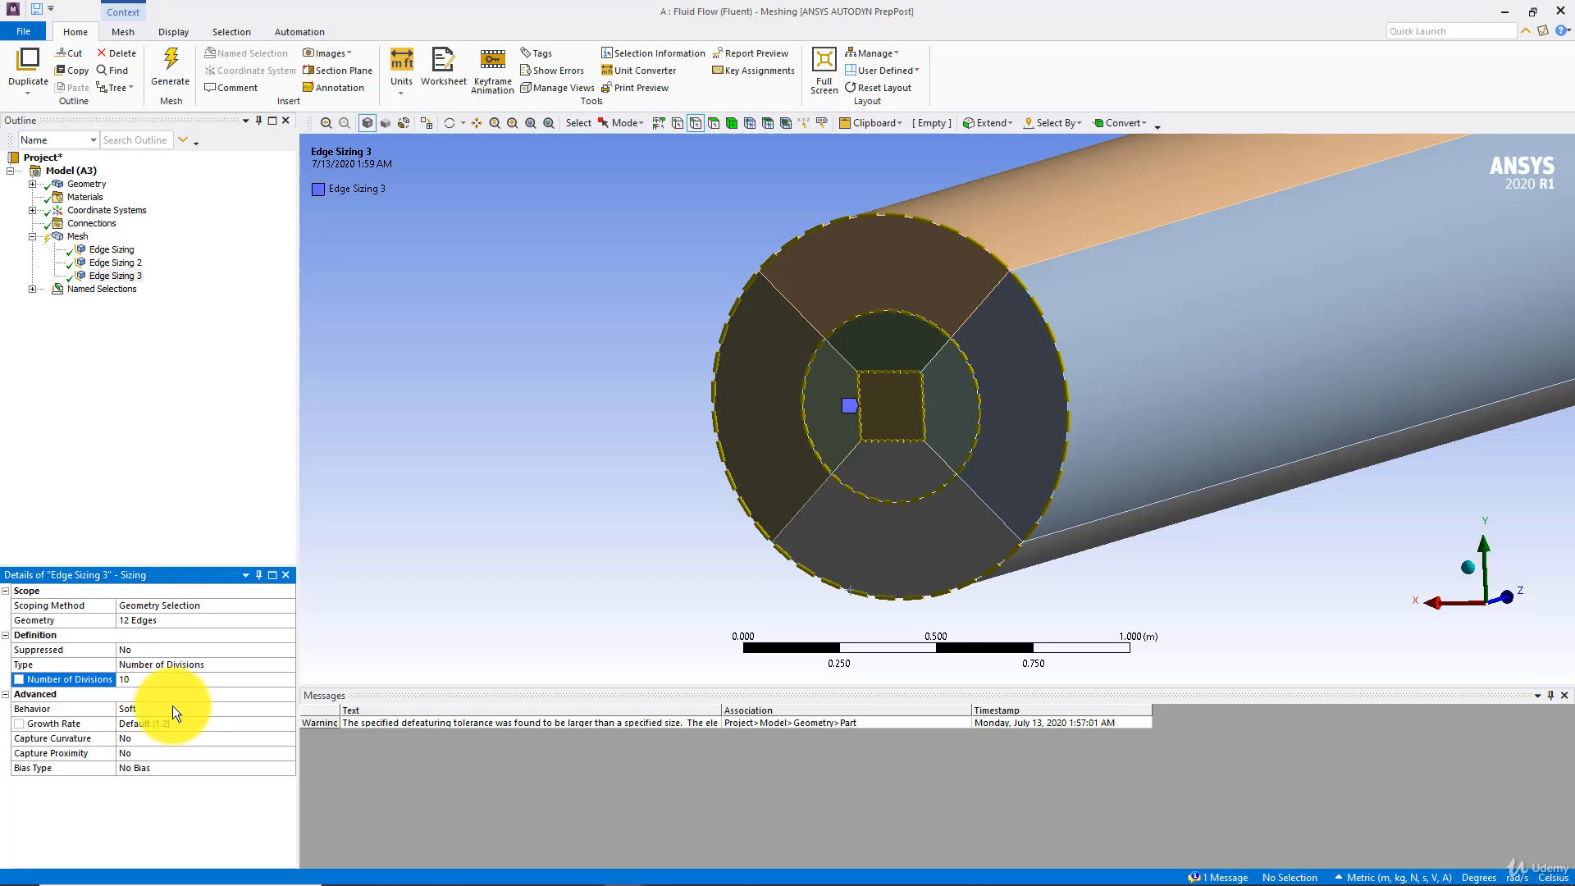
Set the behavior of the circular and square edge sizing to Hard, and regenerate and display the mesh
{"action": "left_click", "coordinate": [172, 707]}
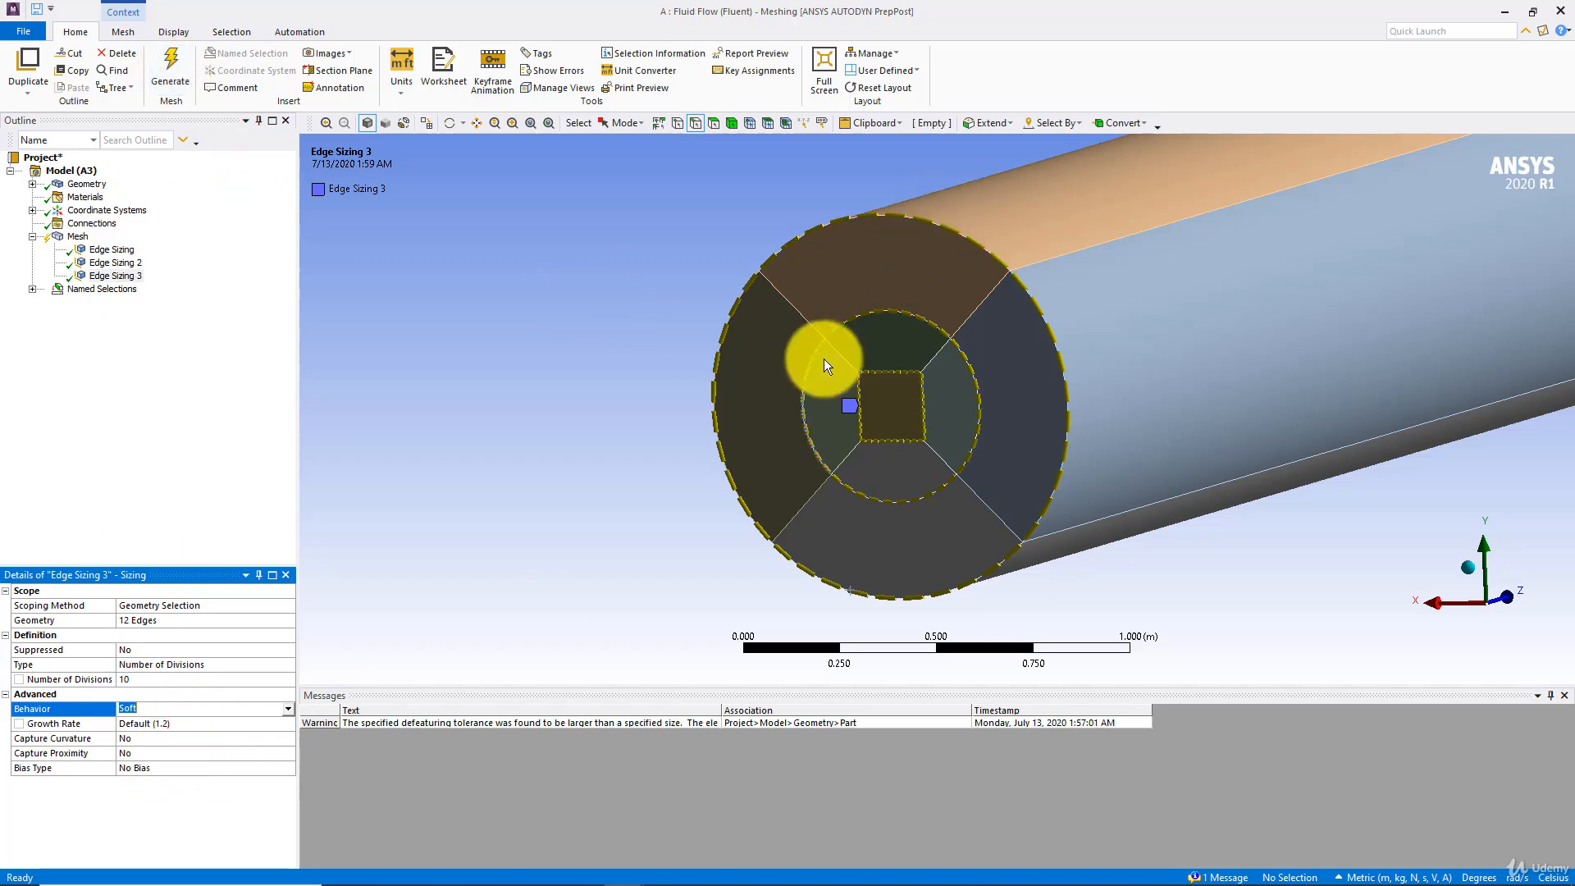
{"action": "middle_click_drag", "start_coordinate": [824, 358], "coordinate": [689, 437], "text": "ctrl"}
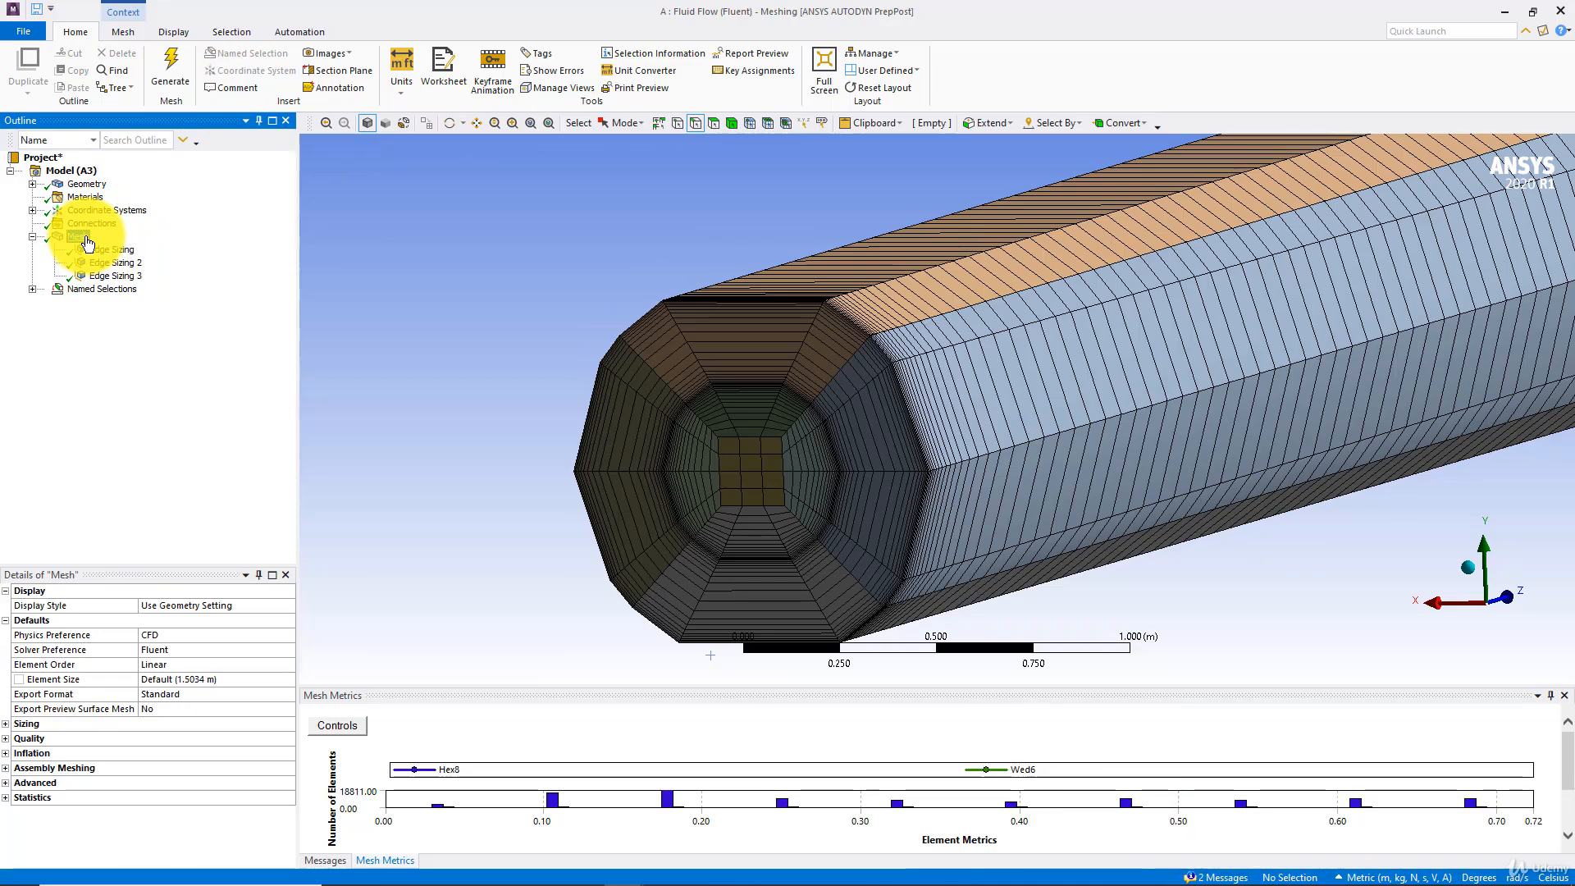
{"action": "left_click", "coordinate": [130, 277]}
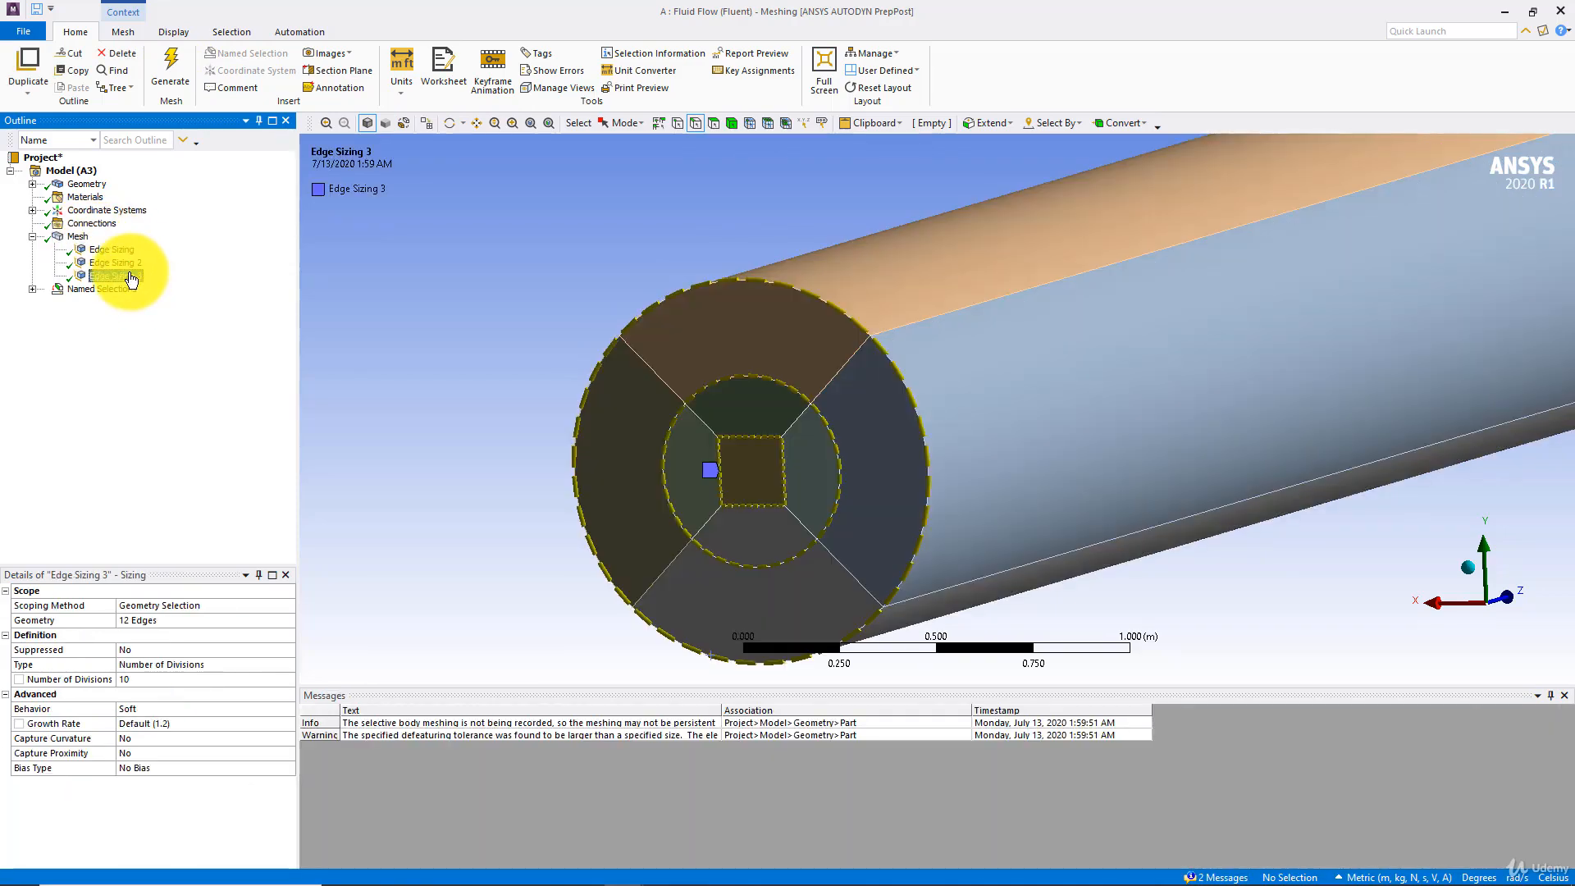
{"action": "left_click", "coordinate": [179, 709]}
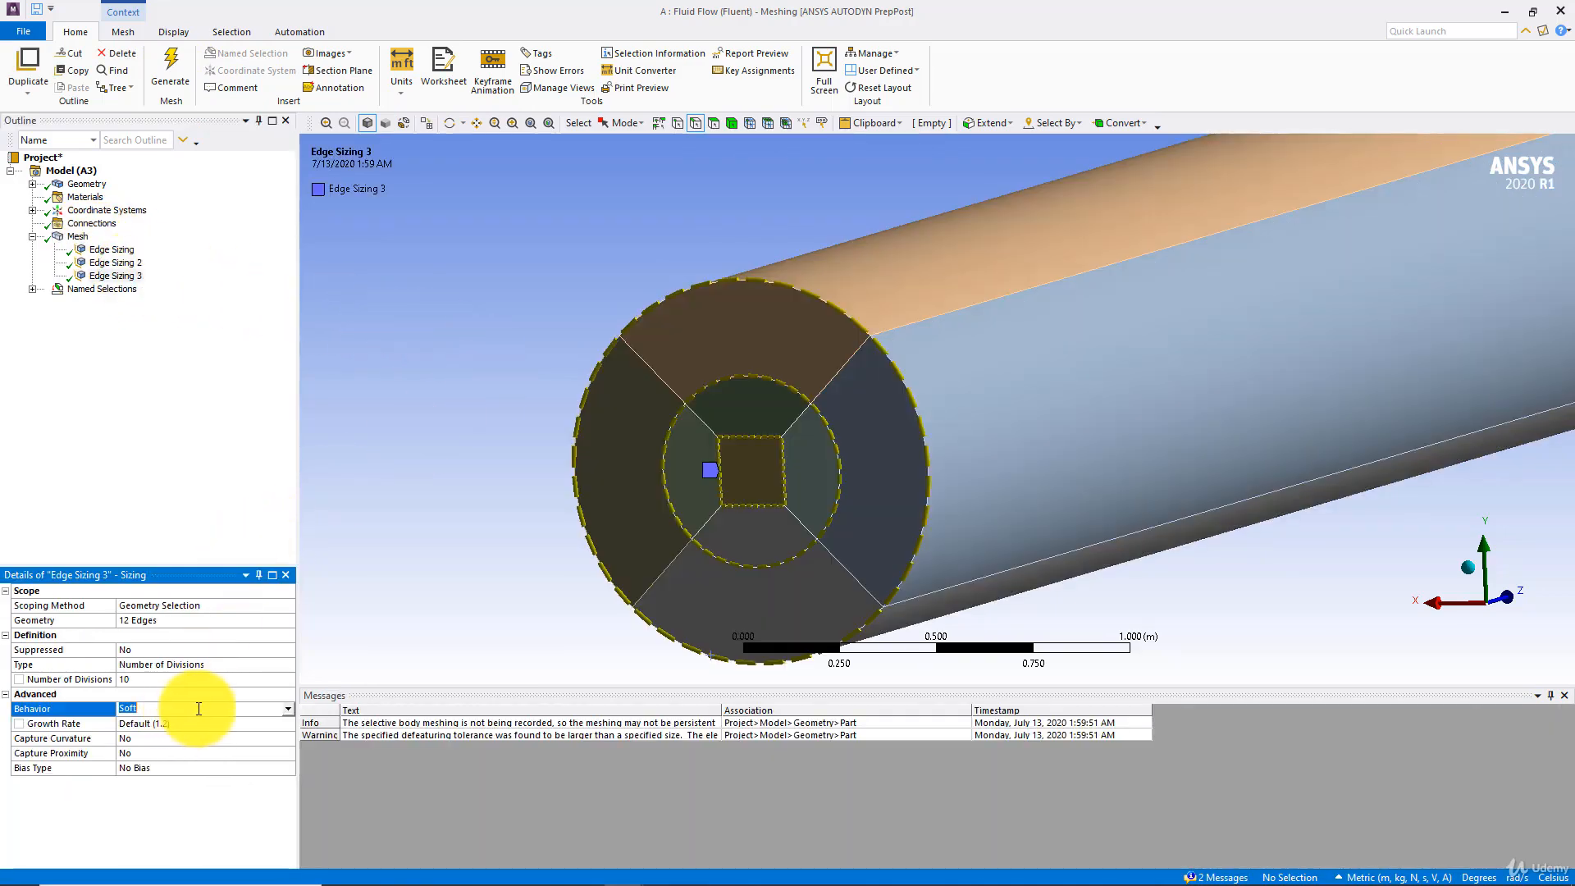
{"action": "left_click", "coordinate": [288, 709]}
{"action": "left_click", "coordinate": [167, 733]}
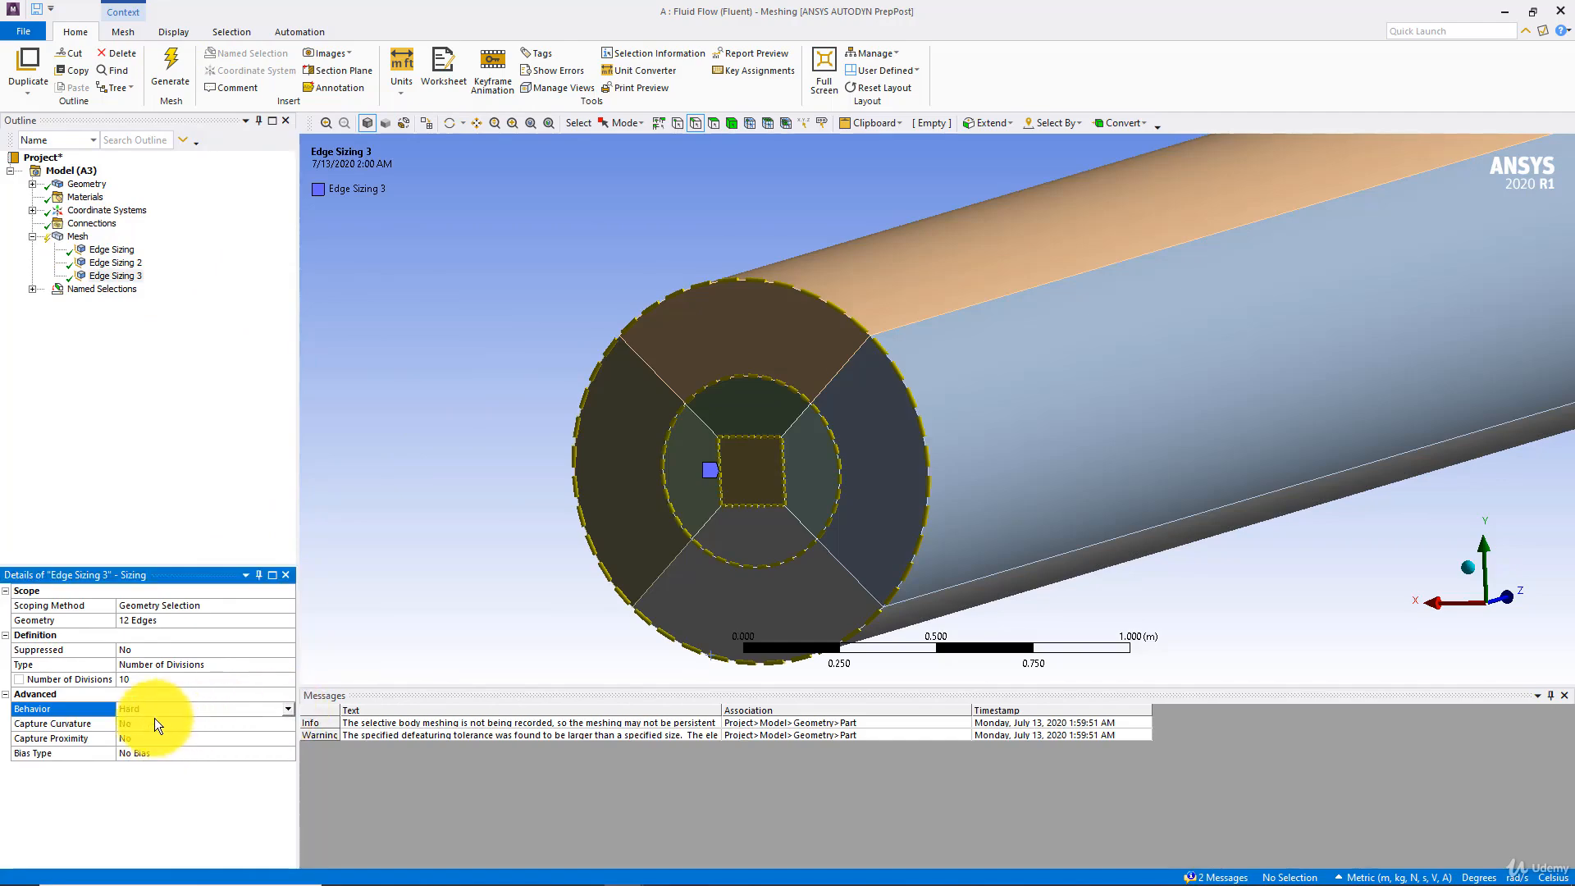
{"action": "left_click", "coordinate": [169, 76]}
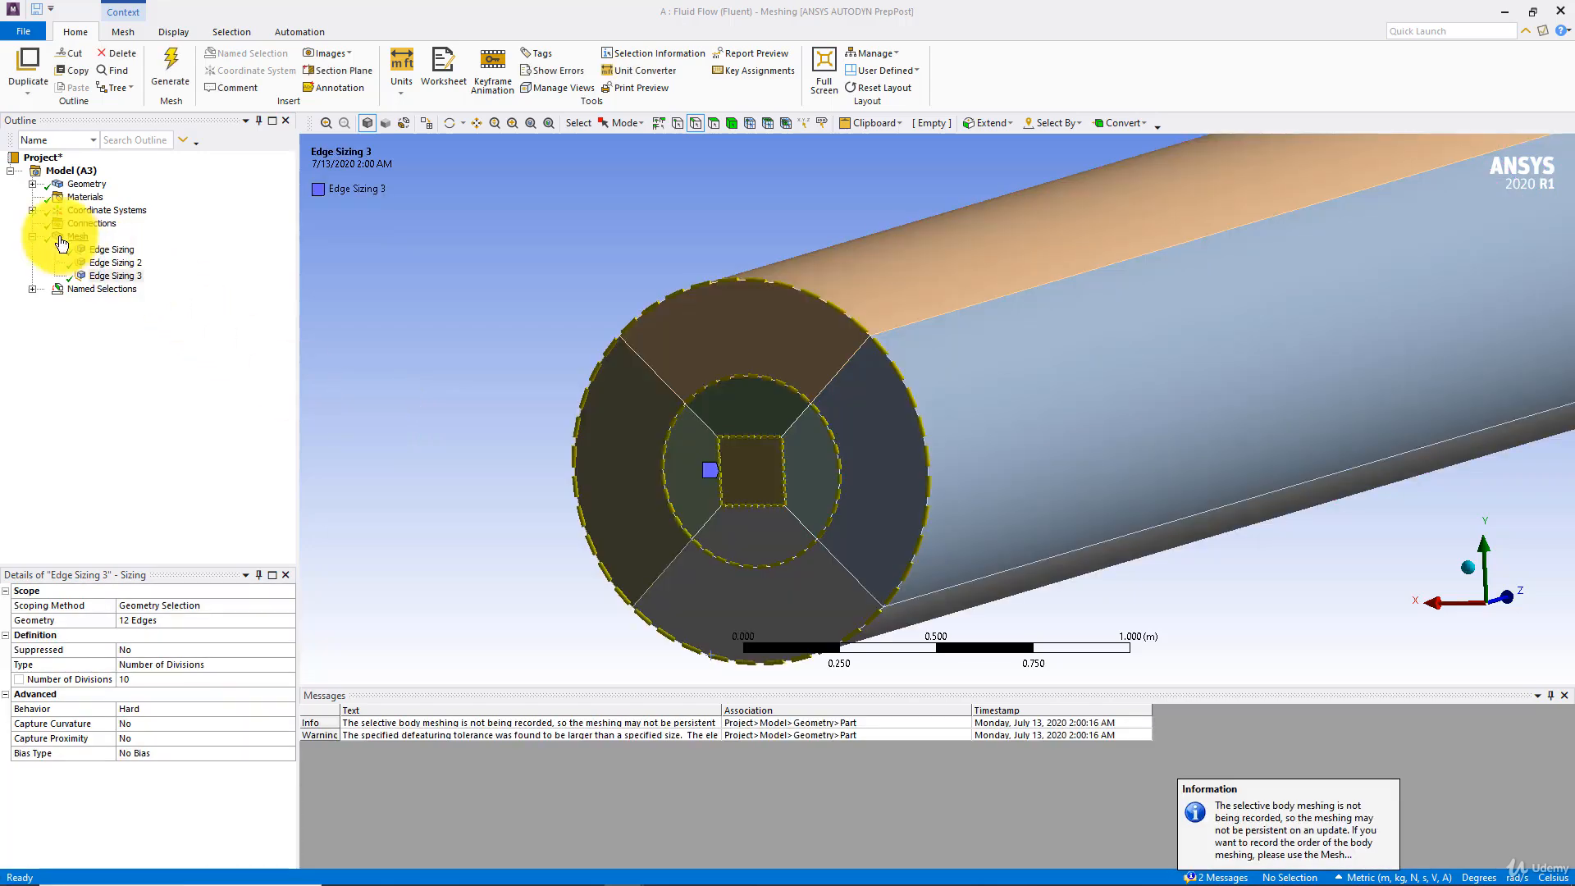
{"action": "left_click", "coordinate": [75, 237]}
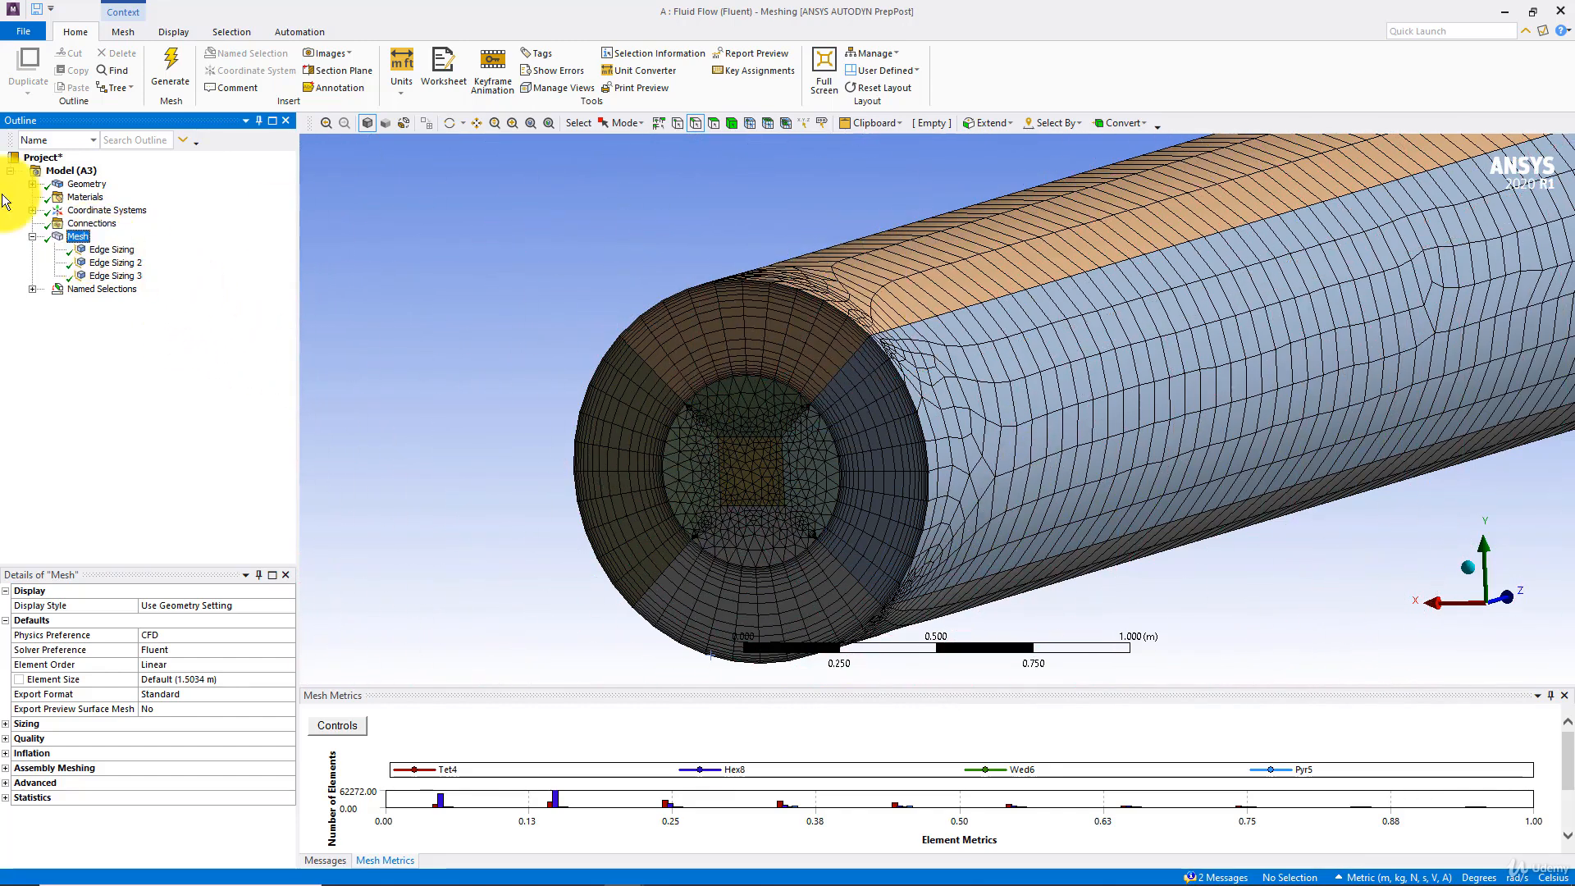
Insert a mesh method control and scope it to all bodies of the double pipe
{"action": "right_click", "coordinate": [81, 238]}
{"action": "mouse_move", "coordinate": [125, 248]}
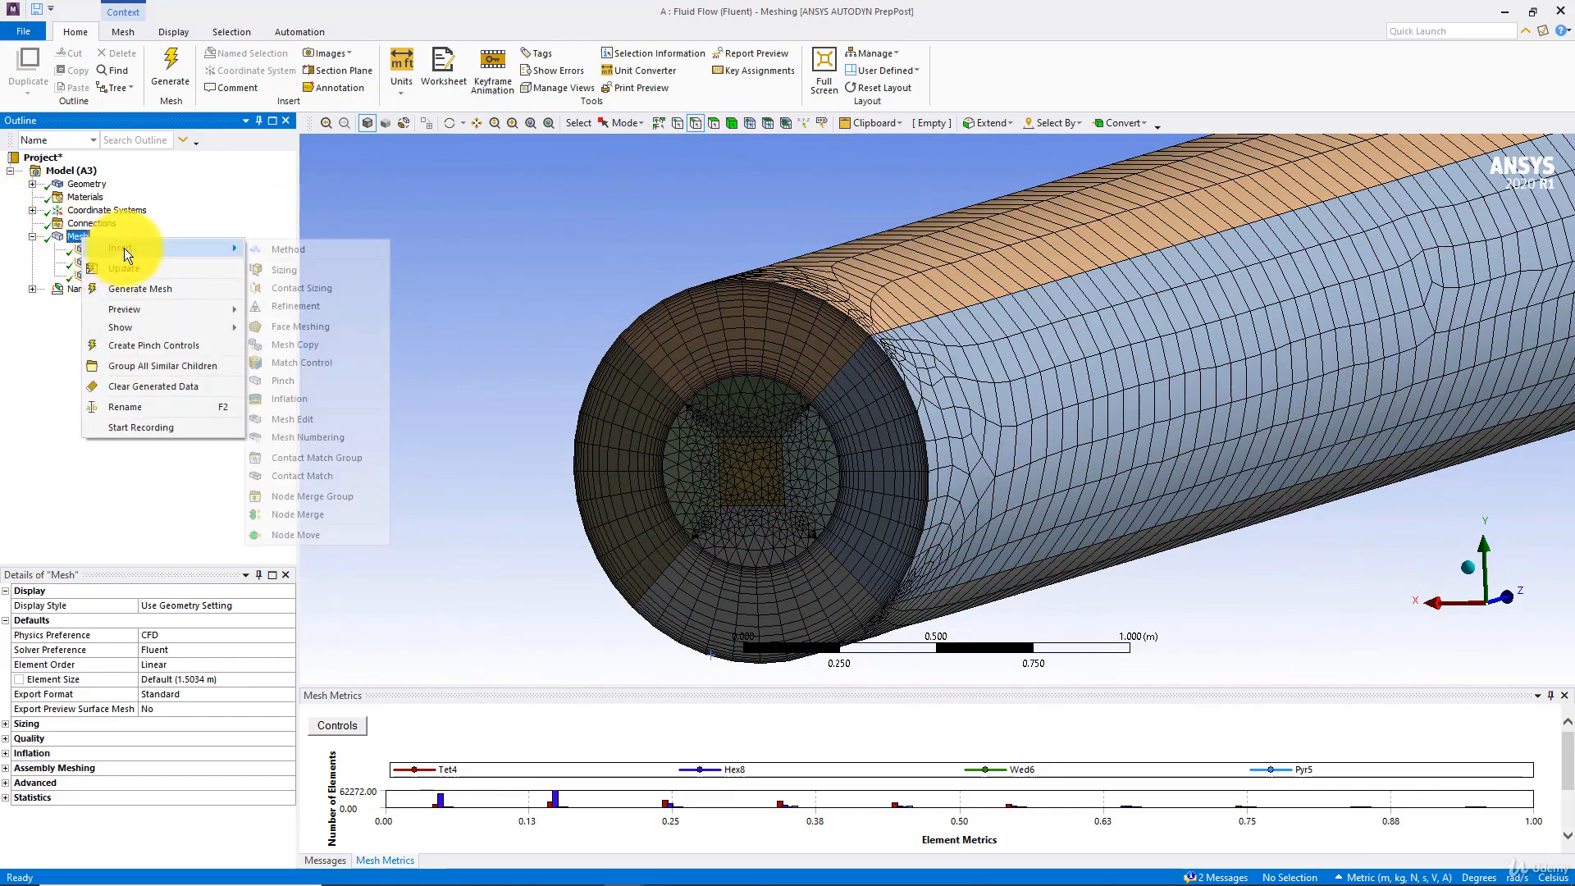
{"action": "left_click", "coordinate": [289, 250]}
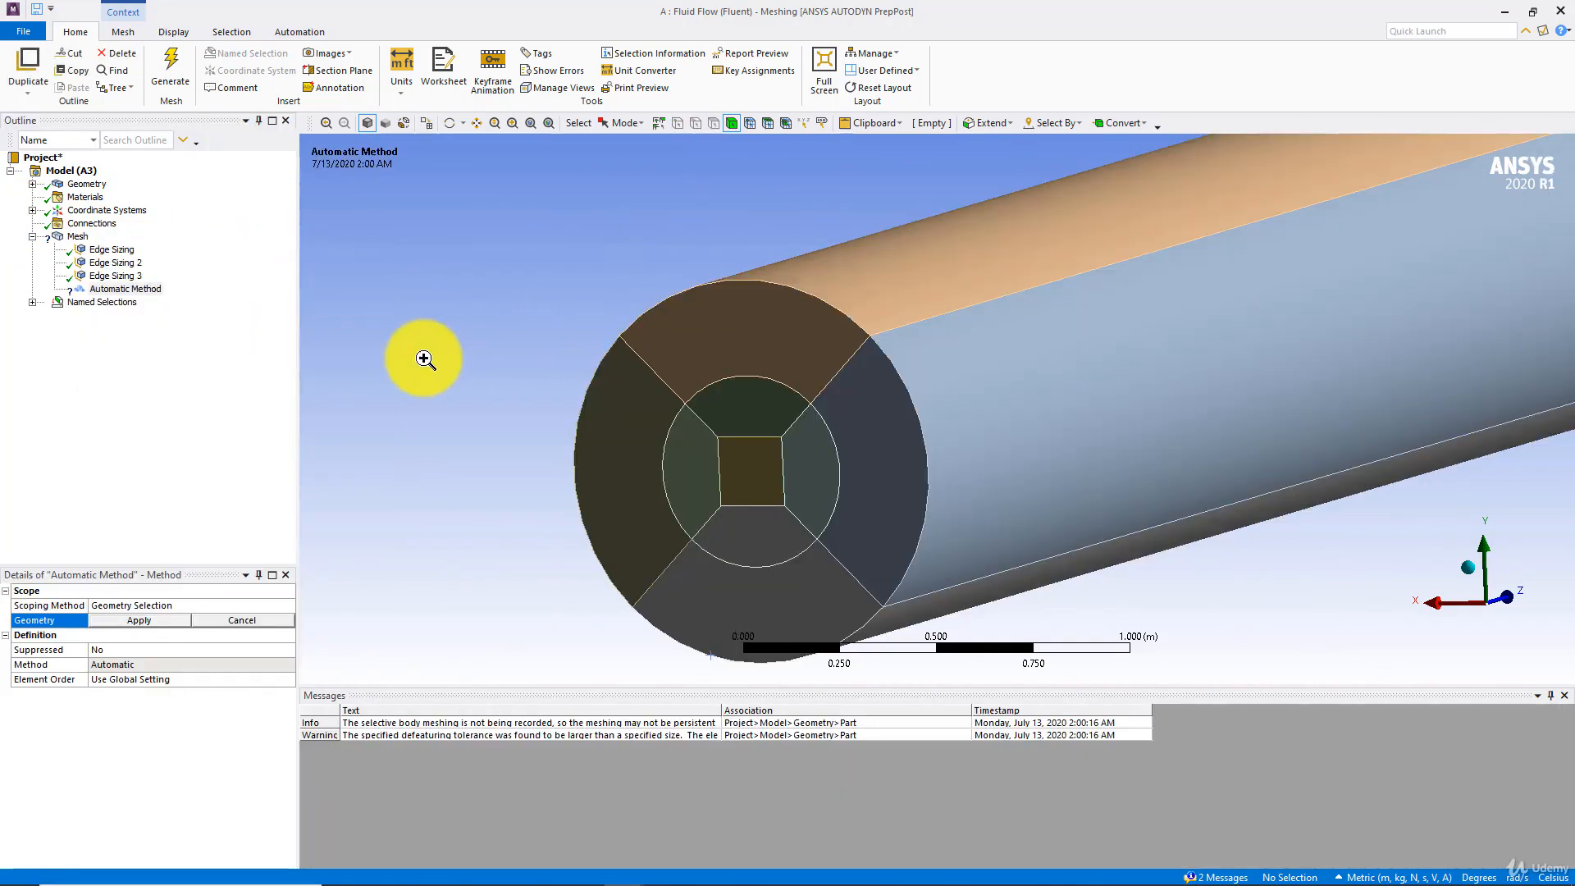
{"action": "right_click", "coordinate": [423, 359]}
{"action": "left_click", "coordinate": [488, 576]}
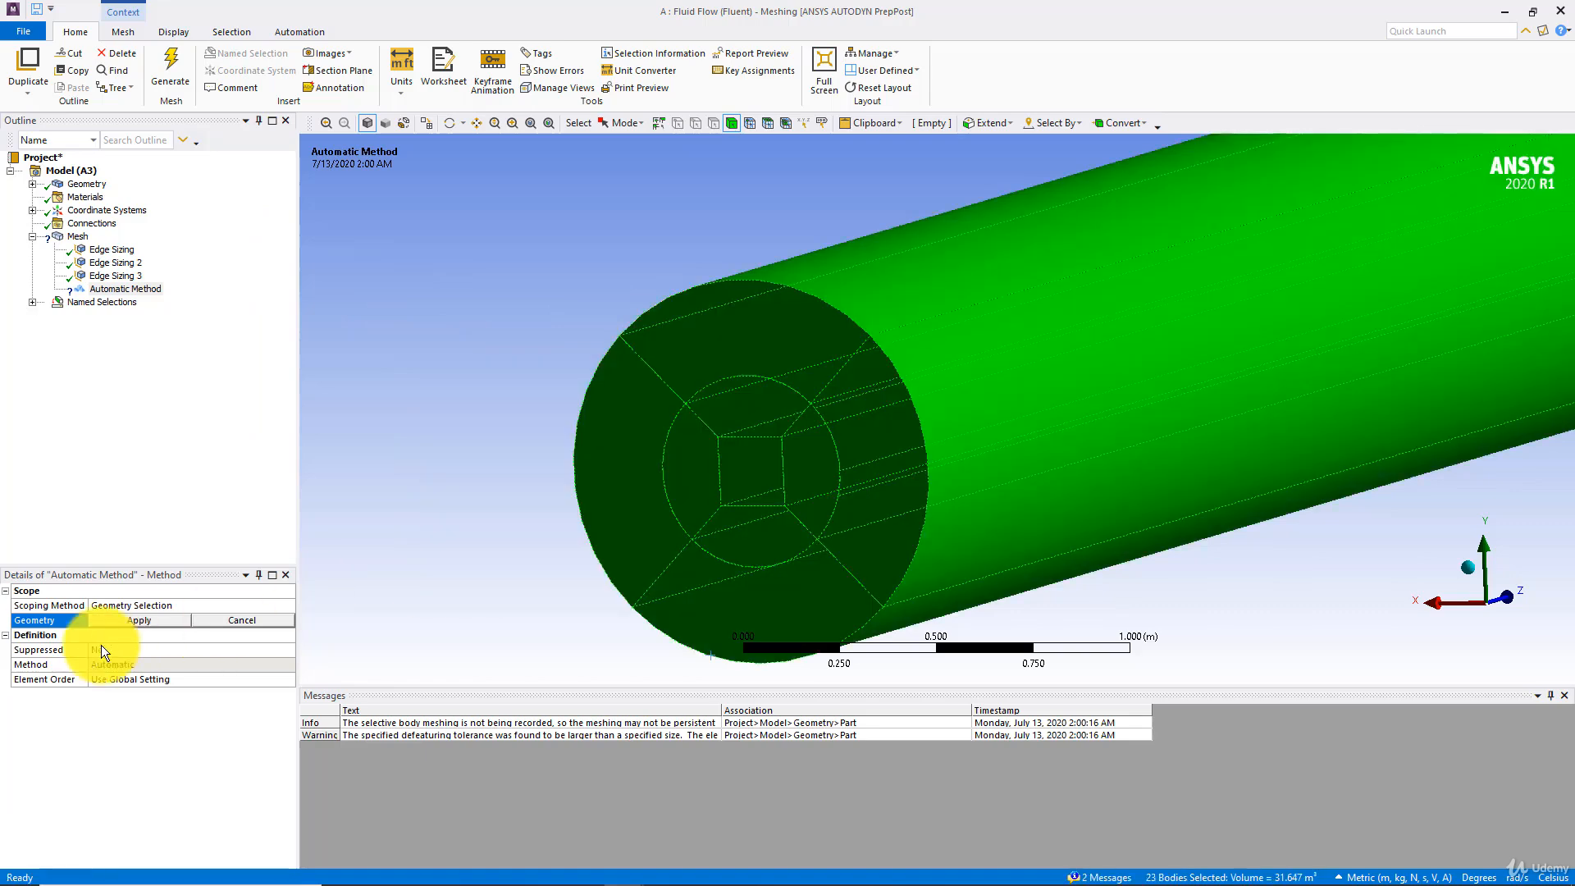
{"action": "left_click", "coordinate": [139, 621]}
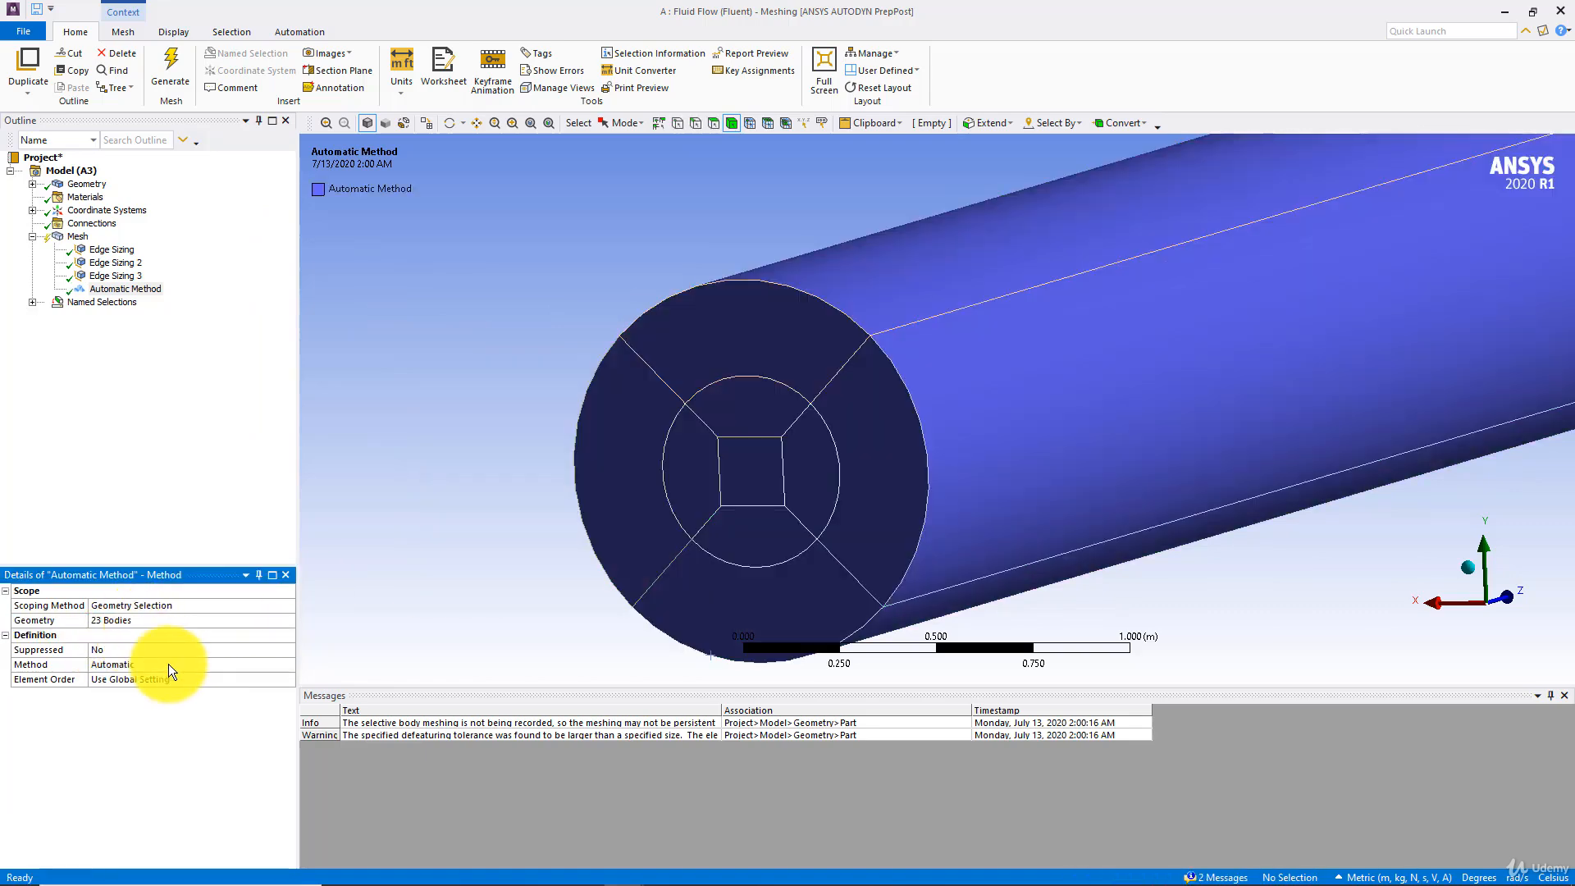
Change the mesh method for all bodies to MultiZone and generate the mesh
{"action": "left_click", "coordinate": [169, 663]}
{"action": "left_click", "coordinate": [285, 666]}
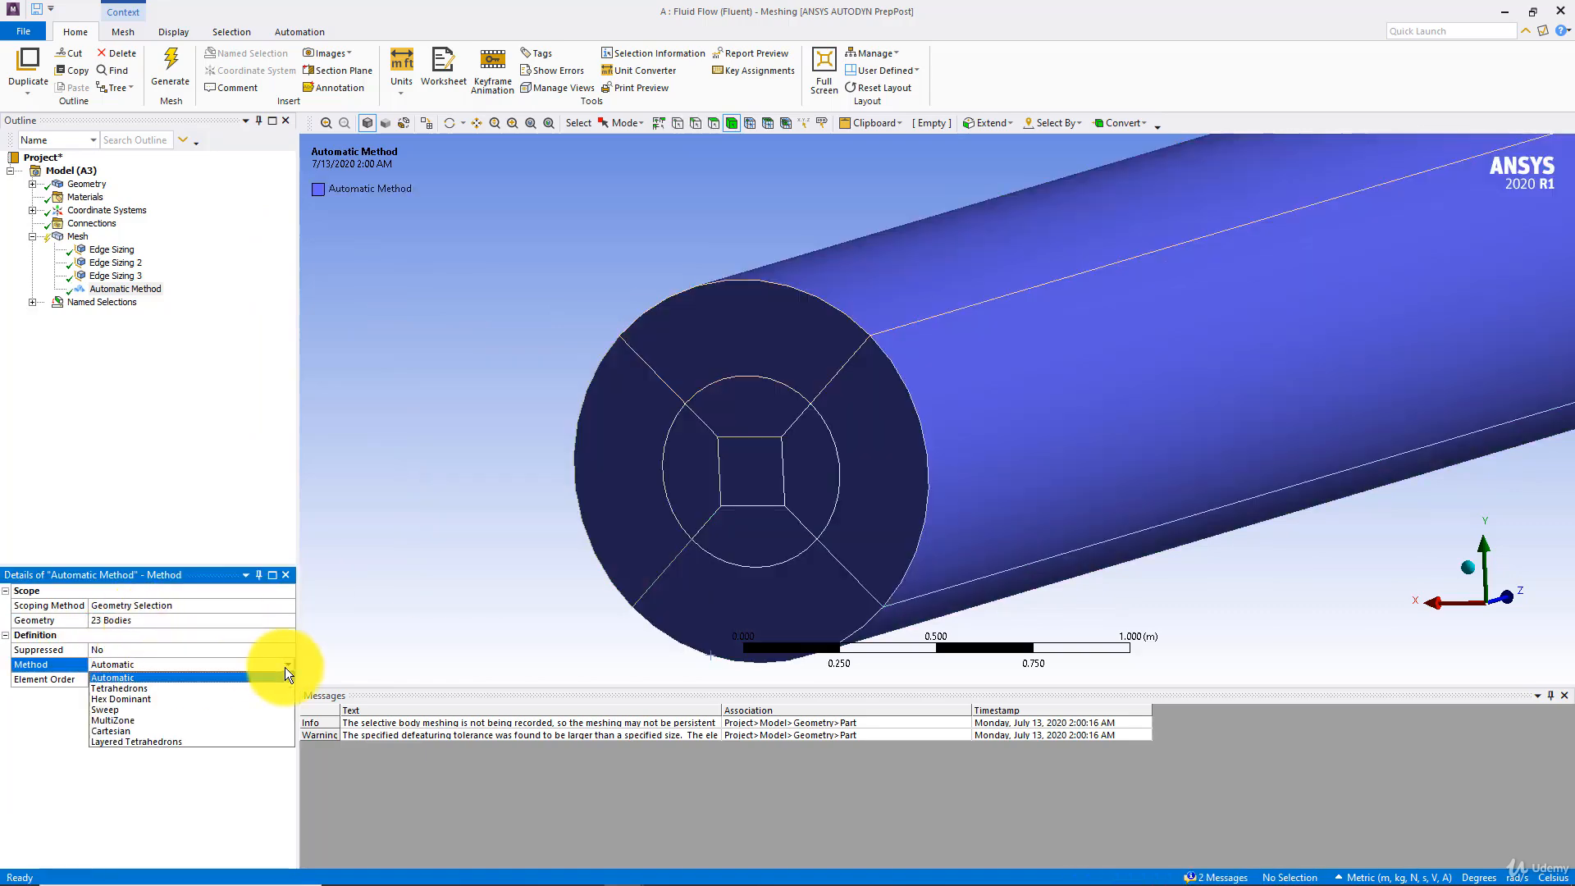
{"action": "left_click", "coordinate": [131, 721]}
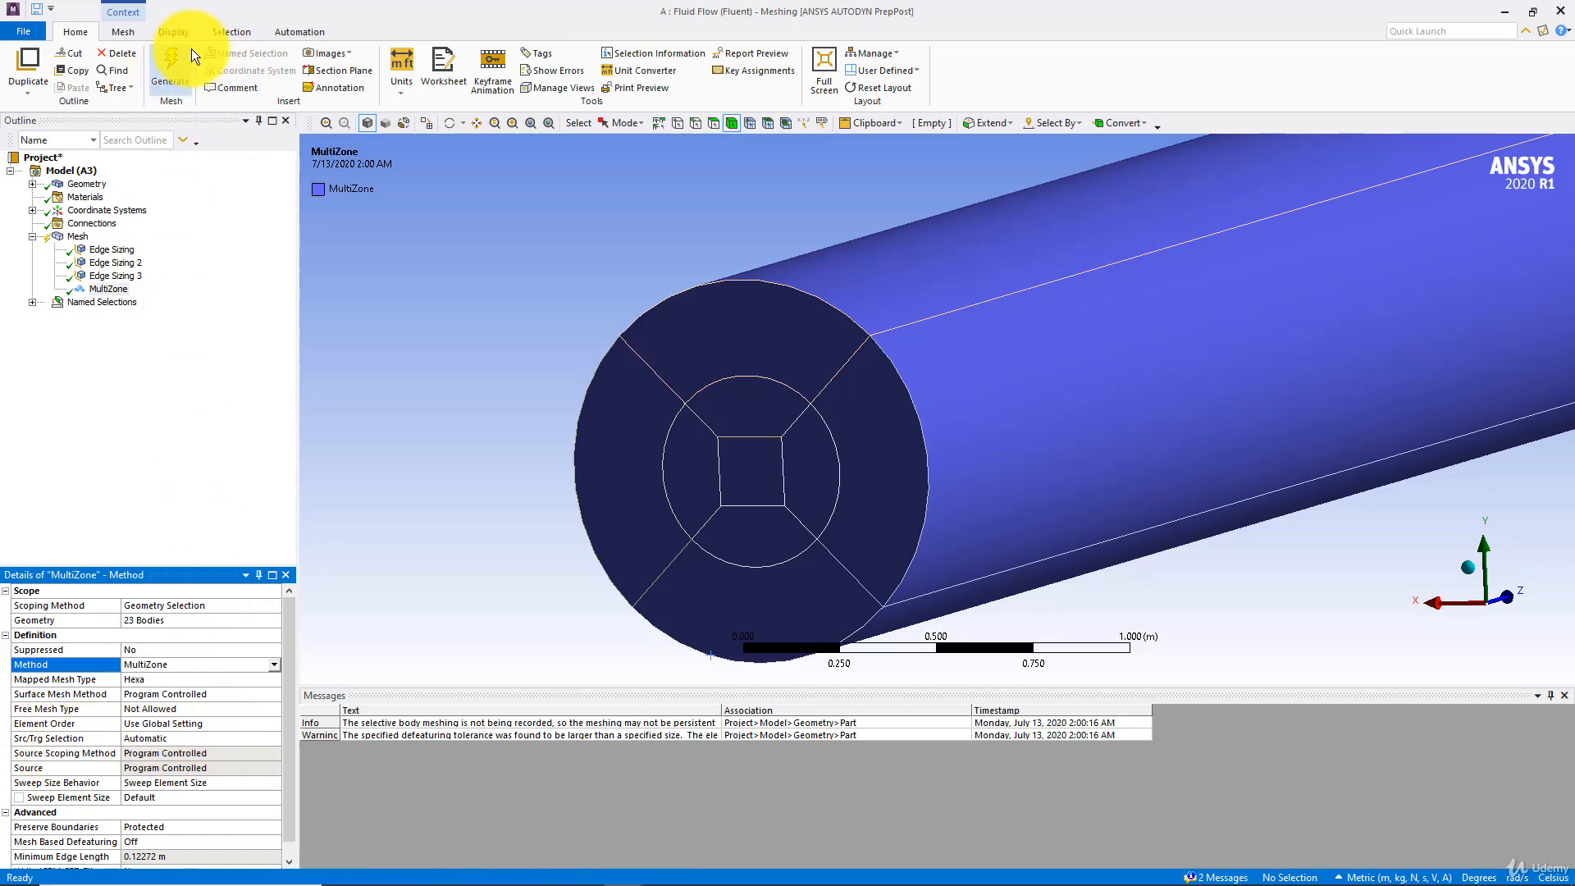
{"action": "left_click", "coordinate": [172, 67]}
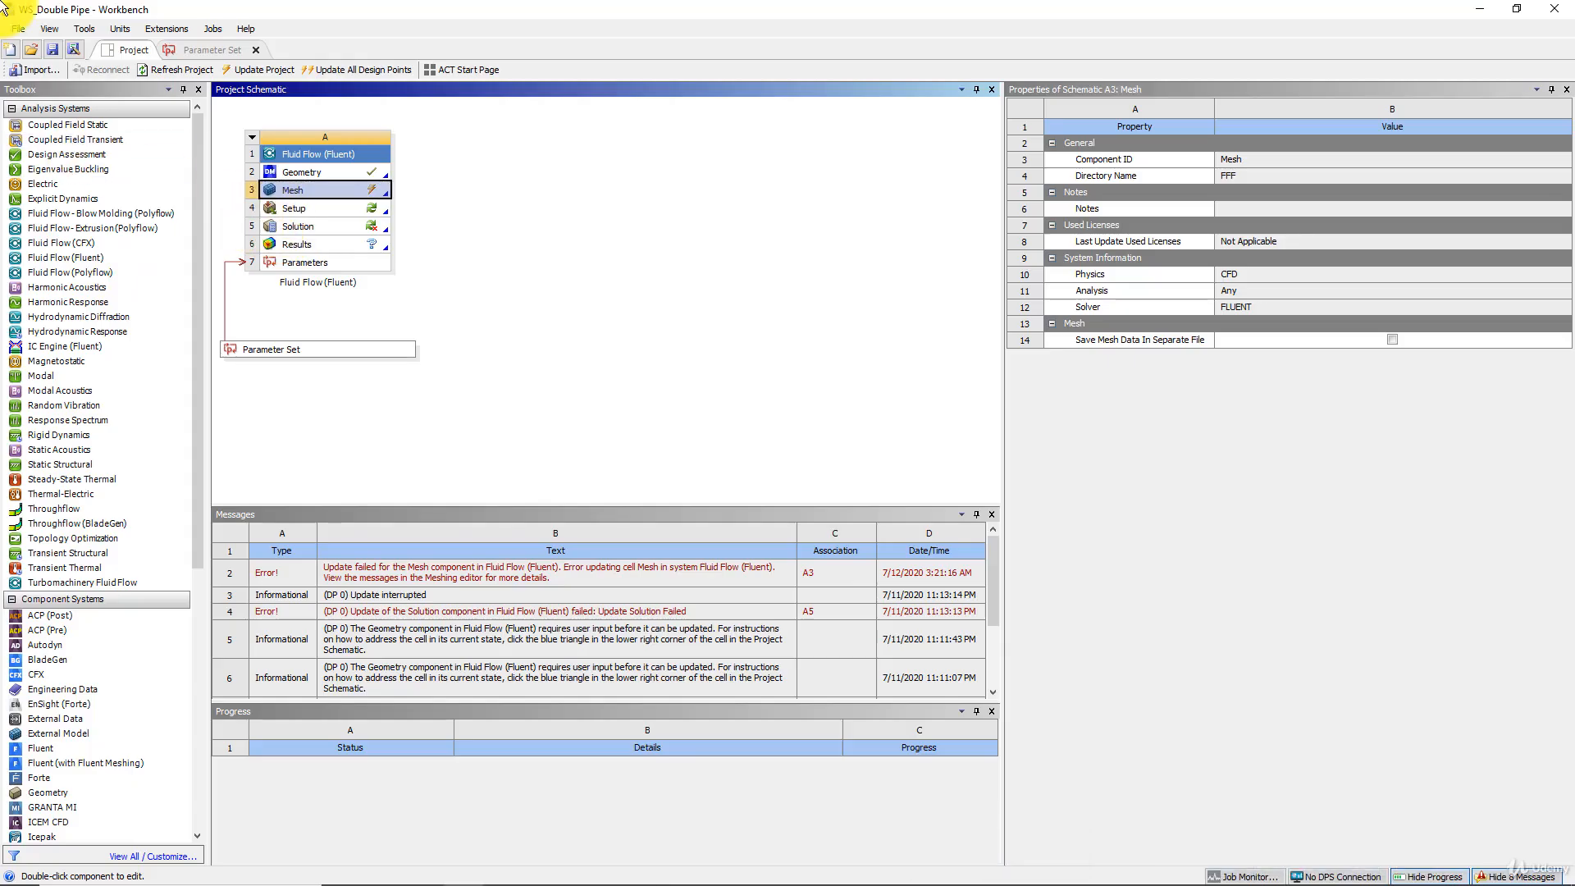
Reopen the Mesh cell of the Fluid Flow (Fluent) system from Workbench and examine the end-face mesh around the inner circle and central square
{"action": "double_click", "coordinate": [327, 190]}
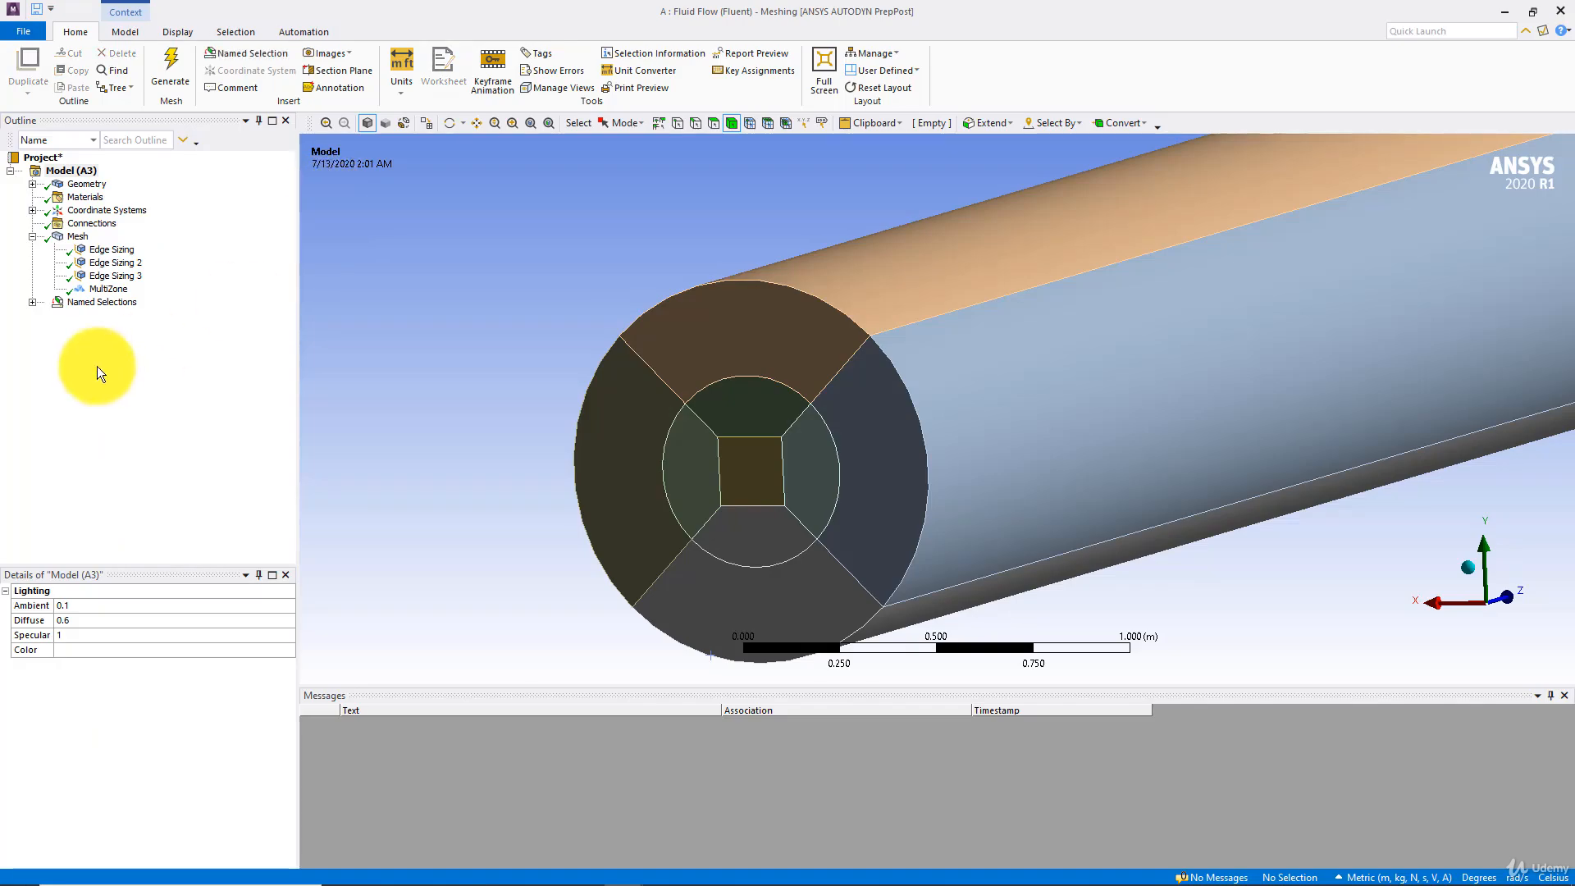
{"action": "left_click", "coordinate": [78, 237]}
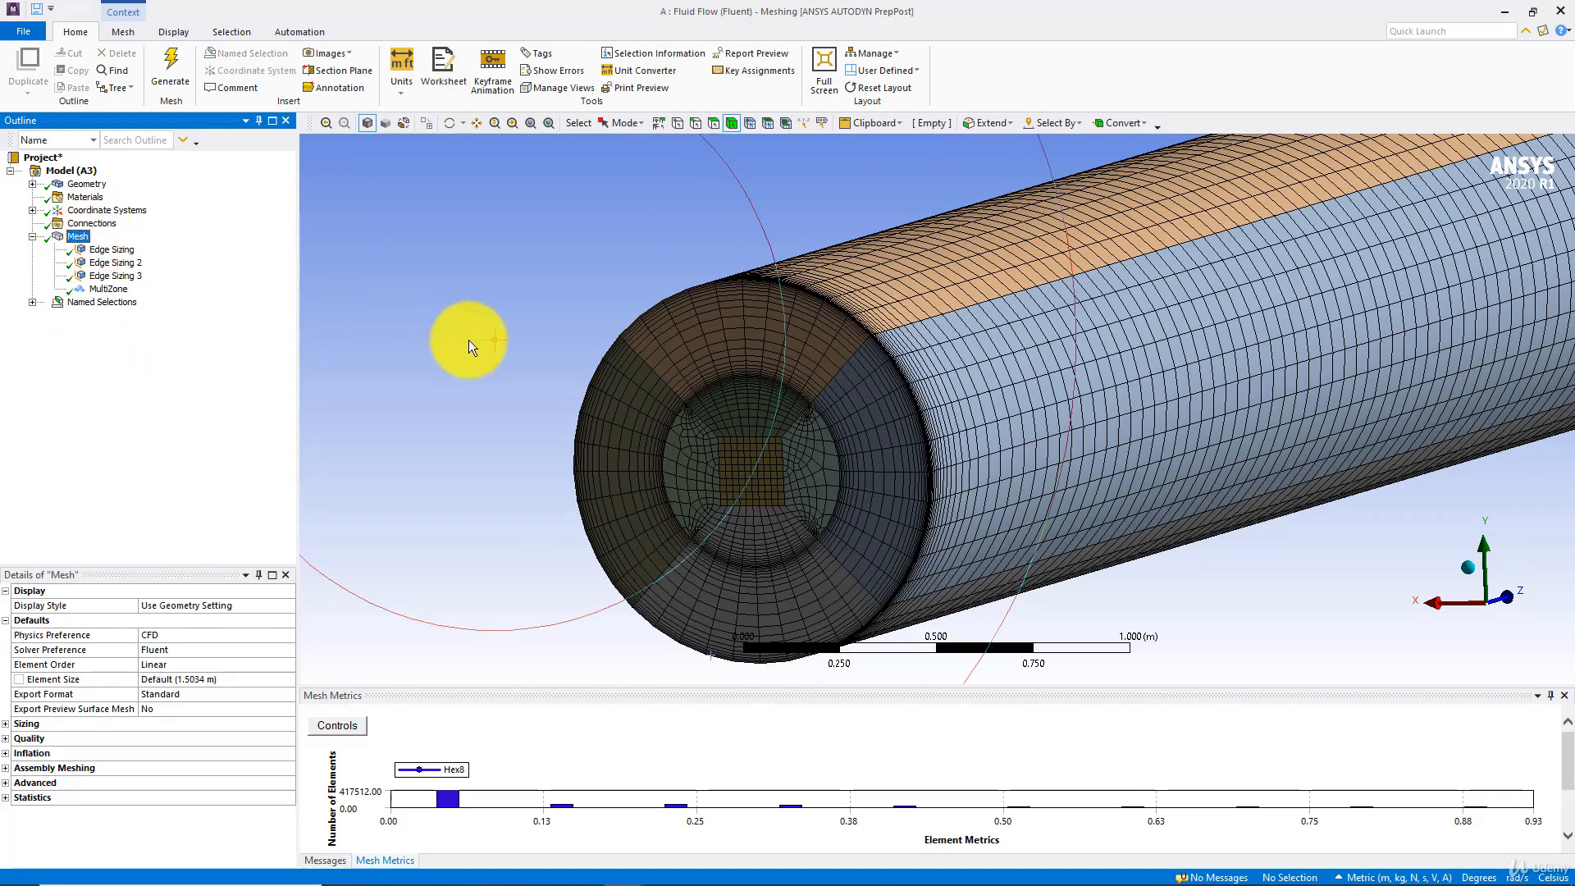
{"action": "scroll", "coordinate": [484, 366], "scroll_direction": "up", "scroll_amount": 5}
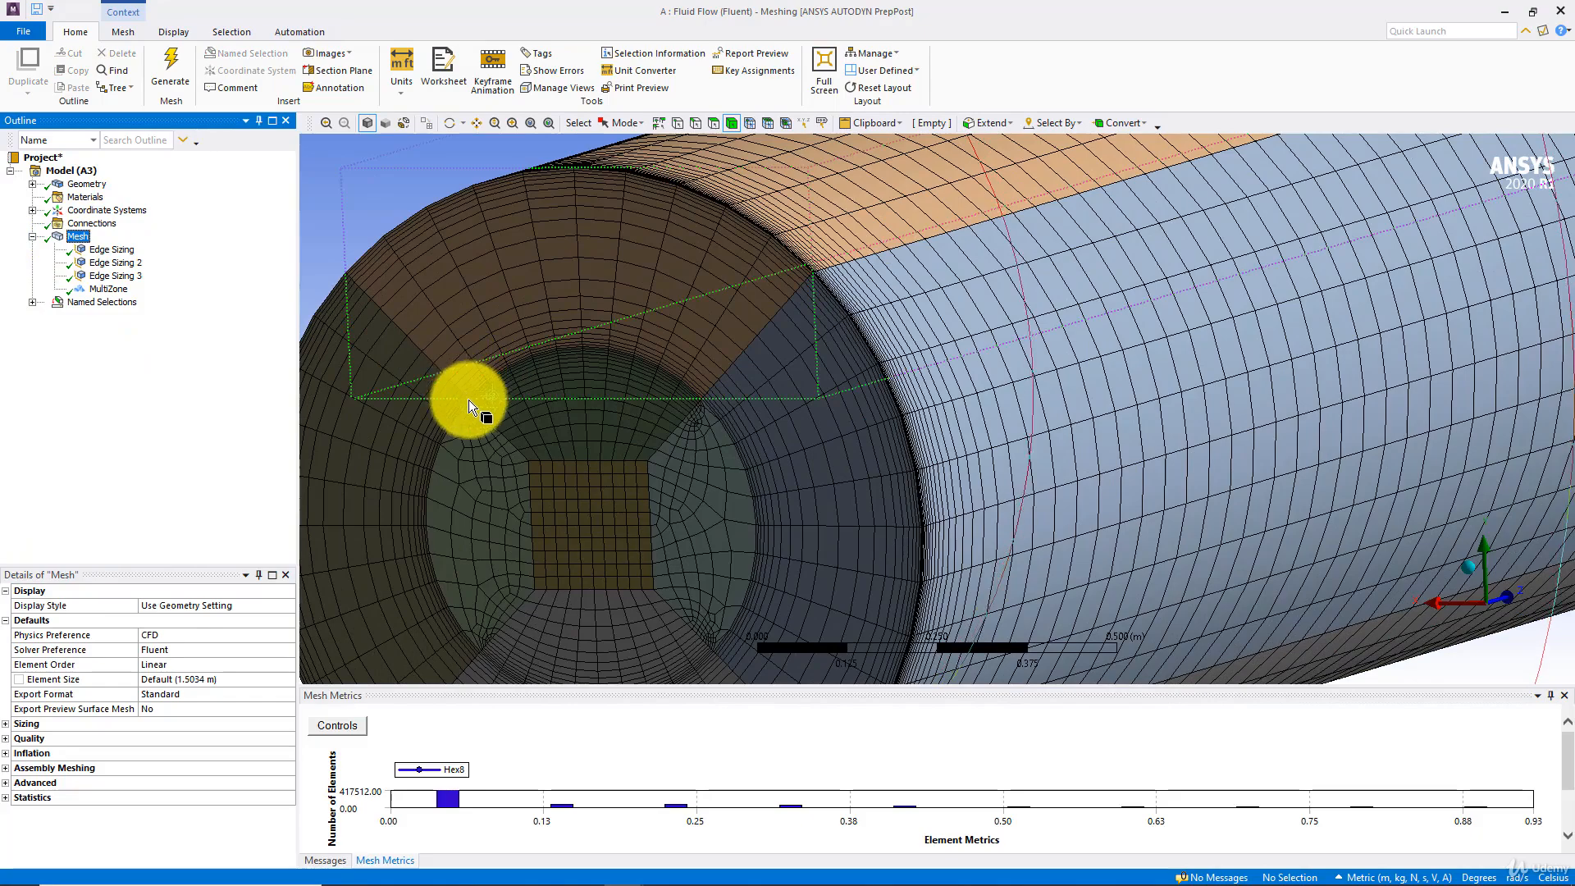
{"action": "scroll", "coordinate": [668, 351], "scroll_direction": "up", "scroll_amount": 3}
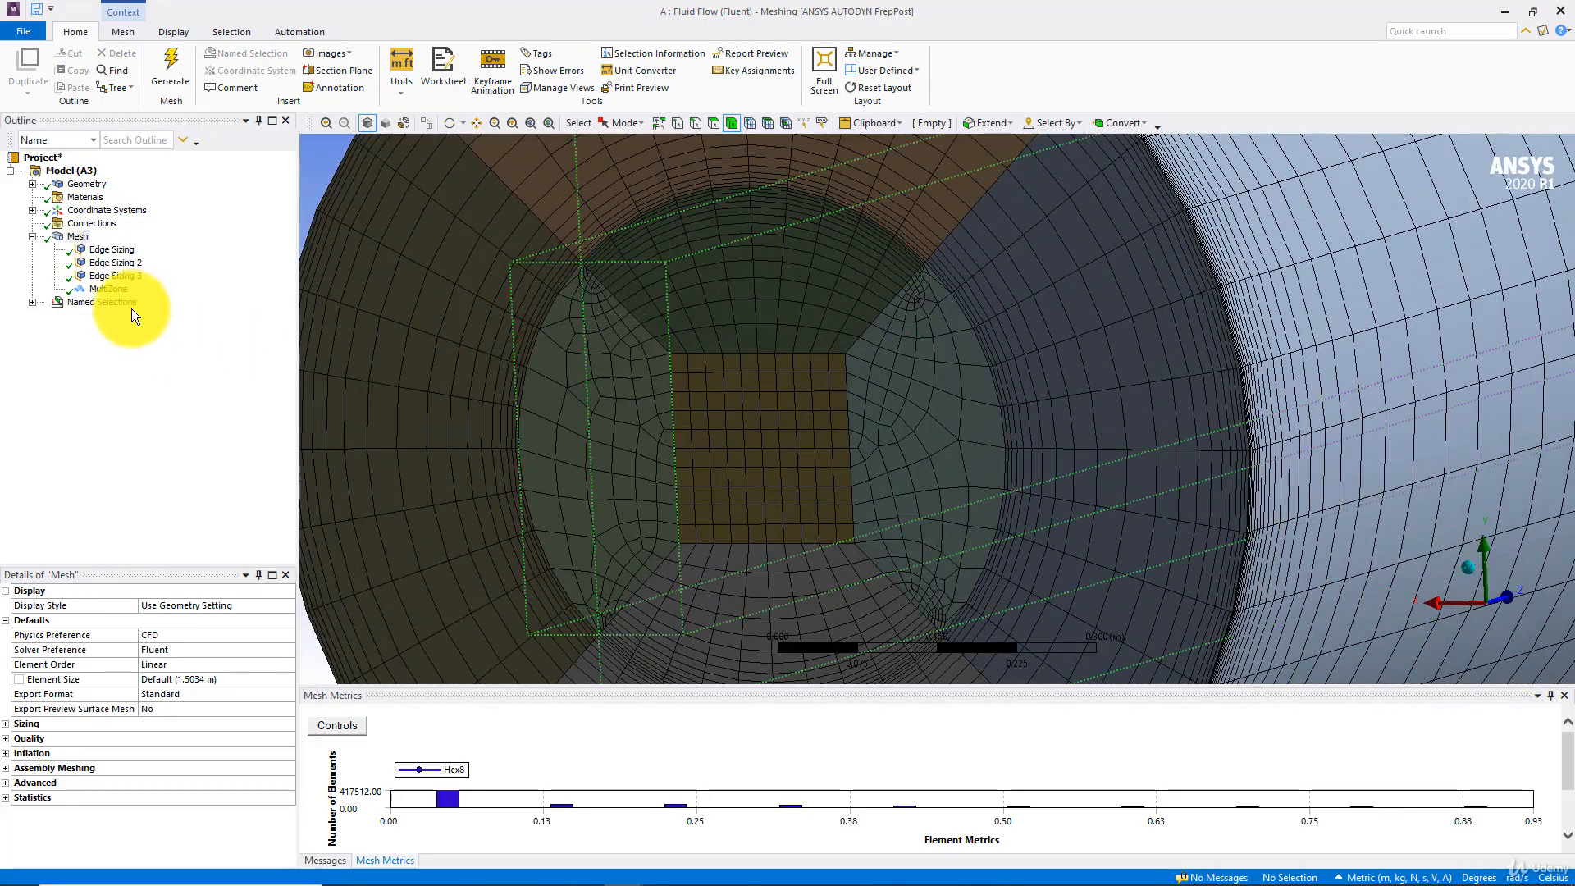
Review the divisions, behavior and bias settings of the three edge sizings on the end face
{"action": "left_click", "coordinate": [111, 251]}
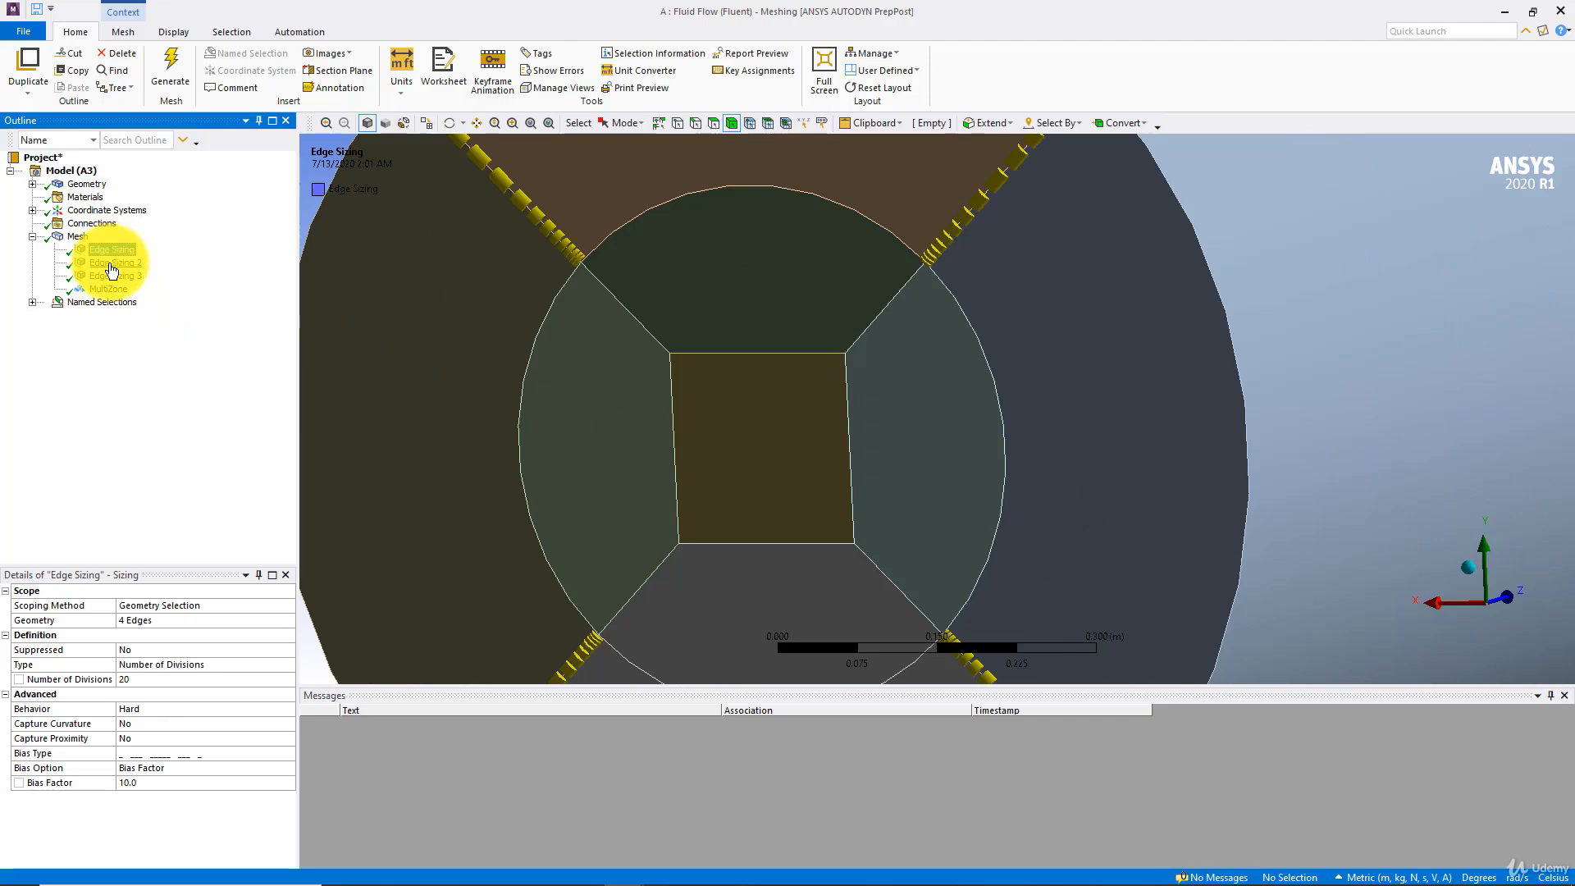
{"action": "left_click", "coordinate": [111, 263]}
{"action": "scroll", "coordinate": [683, 353], "scroll_direction": "down", "scroll_amount": 2}
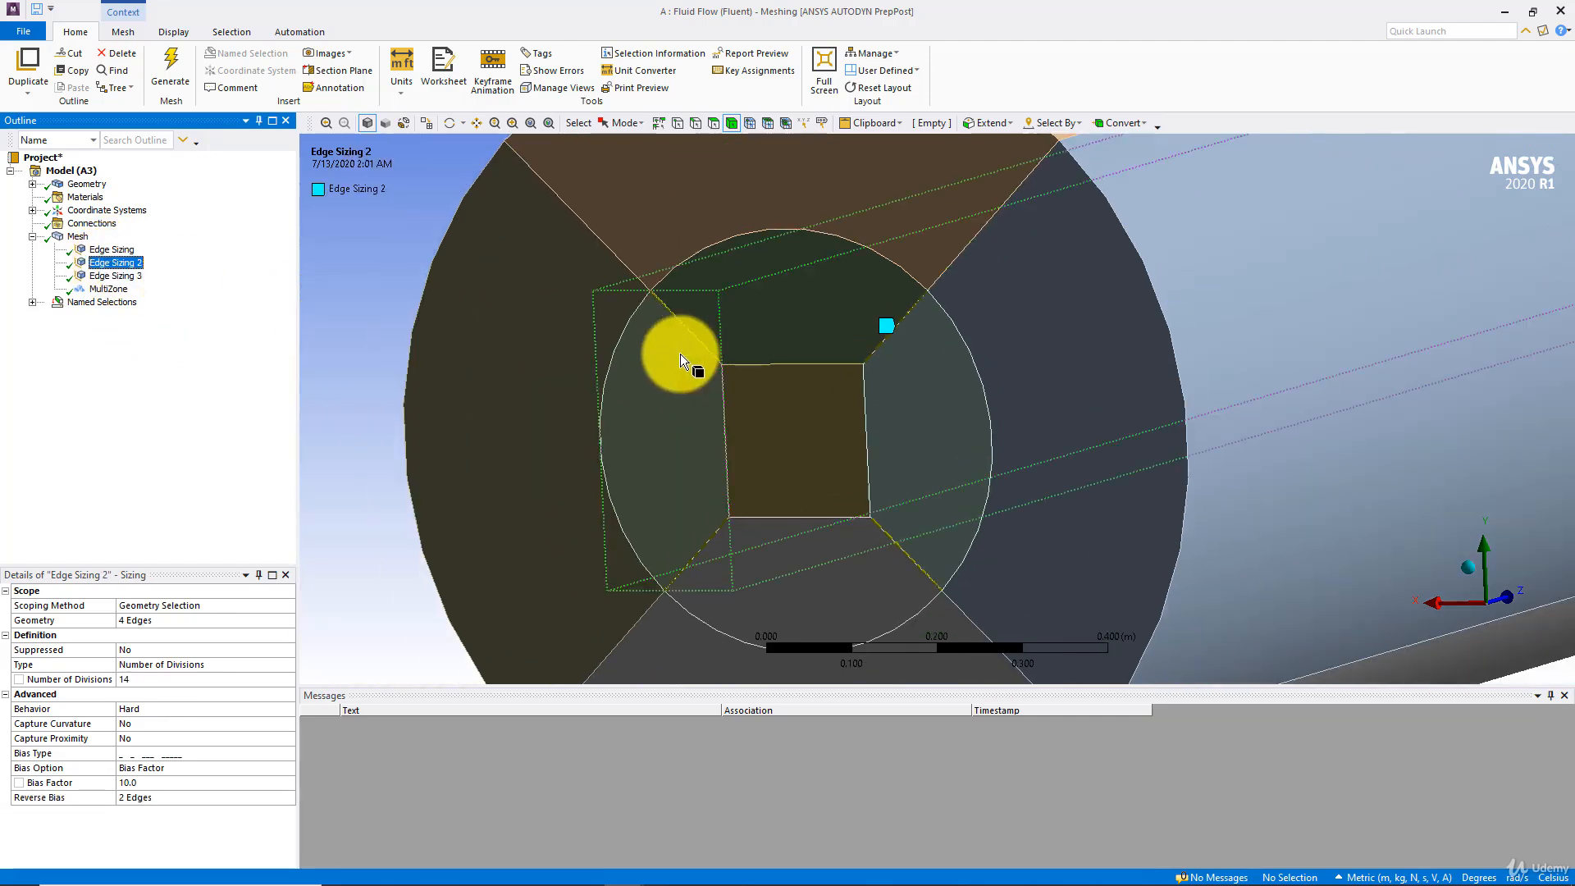
{"action": "left_click", "coordinate": [120, 279]}
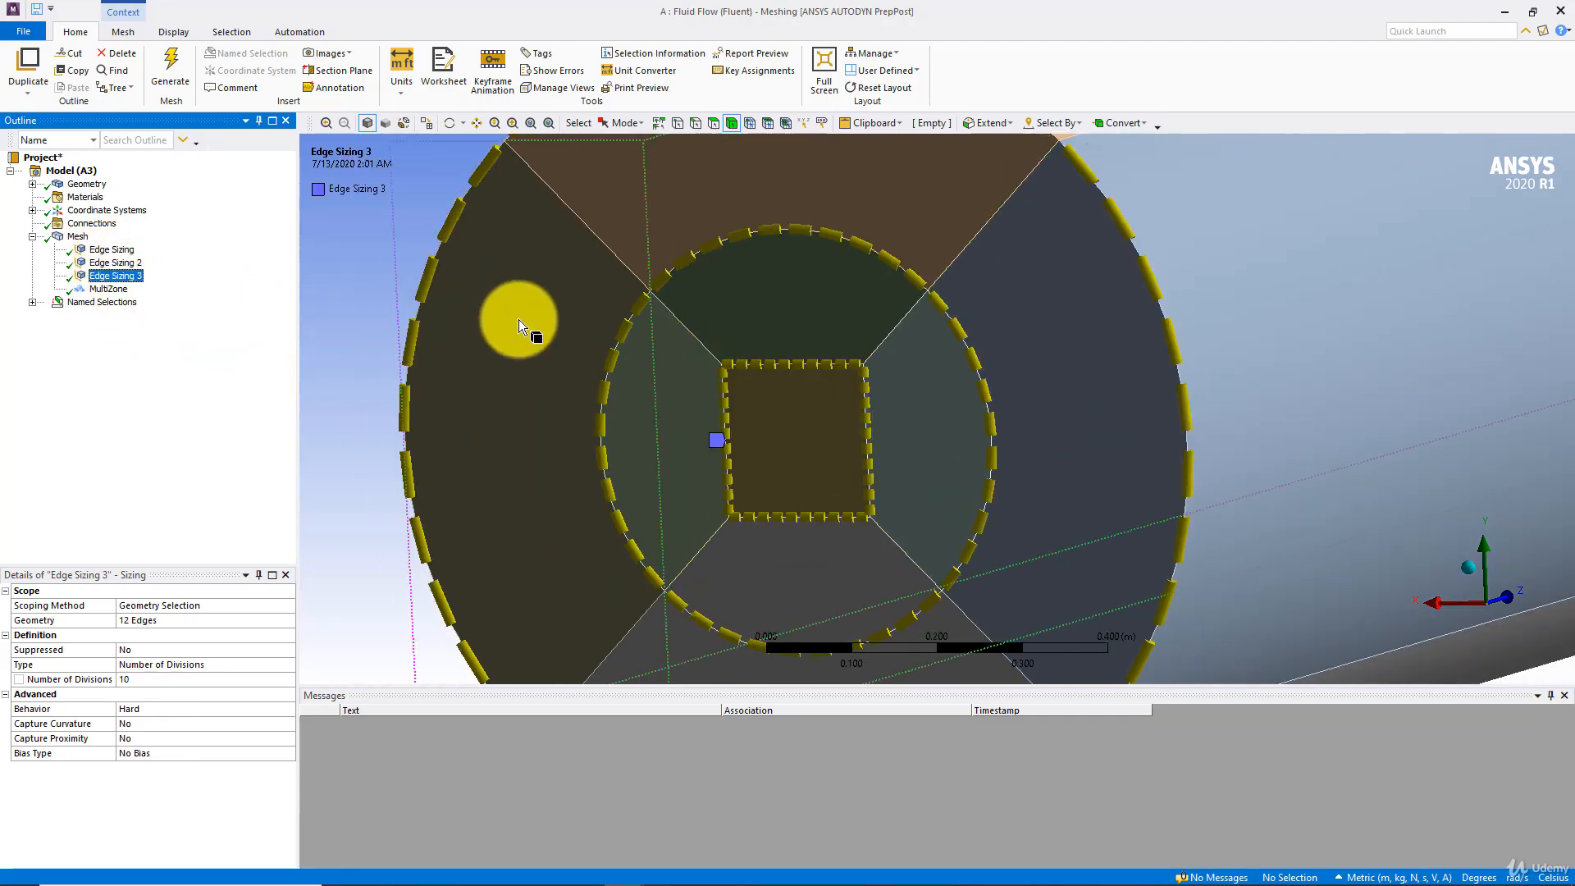
Examine the edges scoped to the third edge sizing on the pipe's end face and reapply its geometry selection
{"action": "middle_click_drag", "start_coordinate": [530, 321], "coordinate": [576, 336]}
{"action": "scroll", "coordinate": [608, 338], "scroll_direction": "down", "scroll_amount": 3}
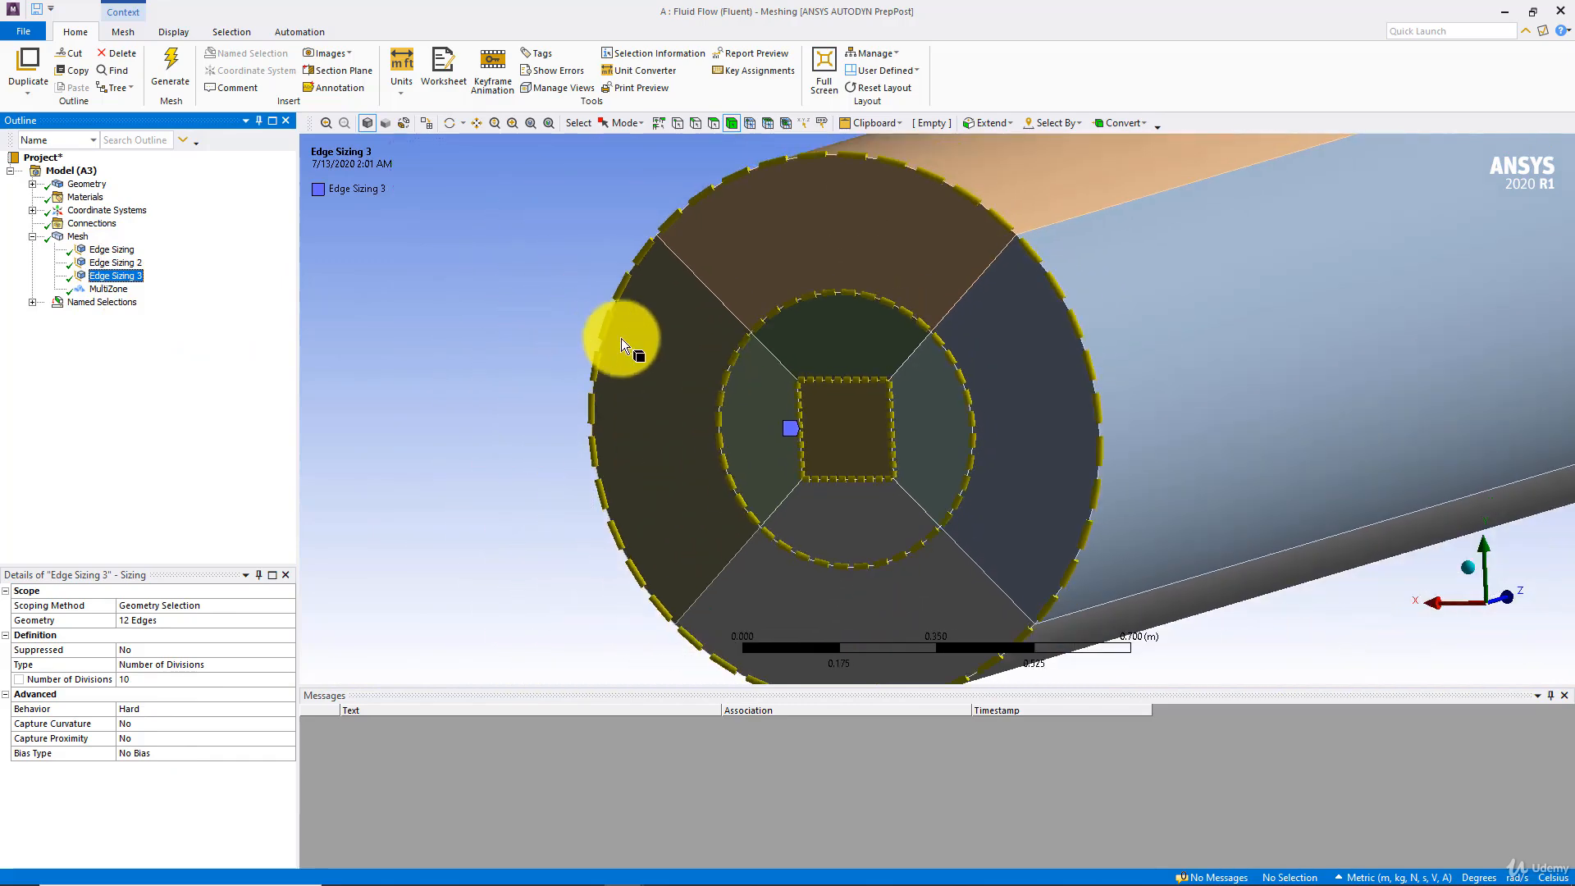
{"action": "middle_click_drag", "start_coordinate": [568, 464], "coordinate": [528, 460]}
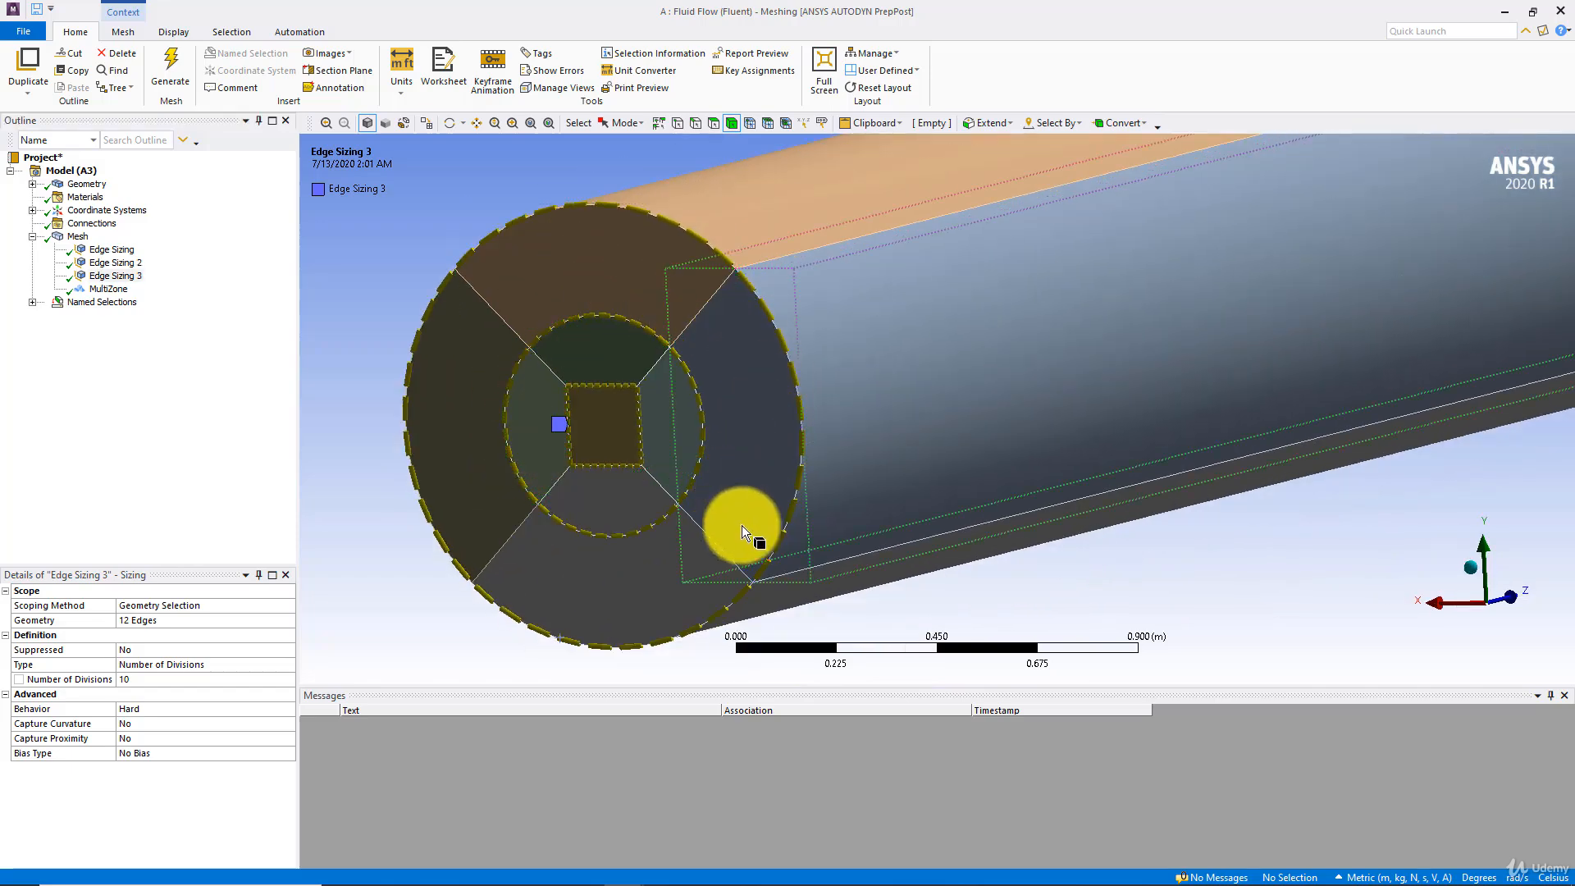
{"action": "left_click", "coordinate": [160, 619]}
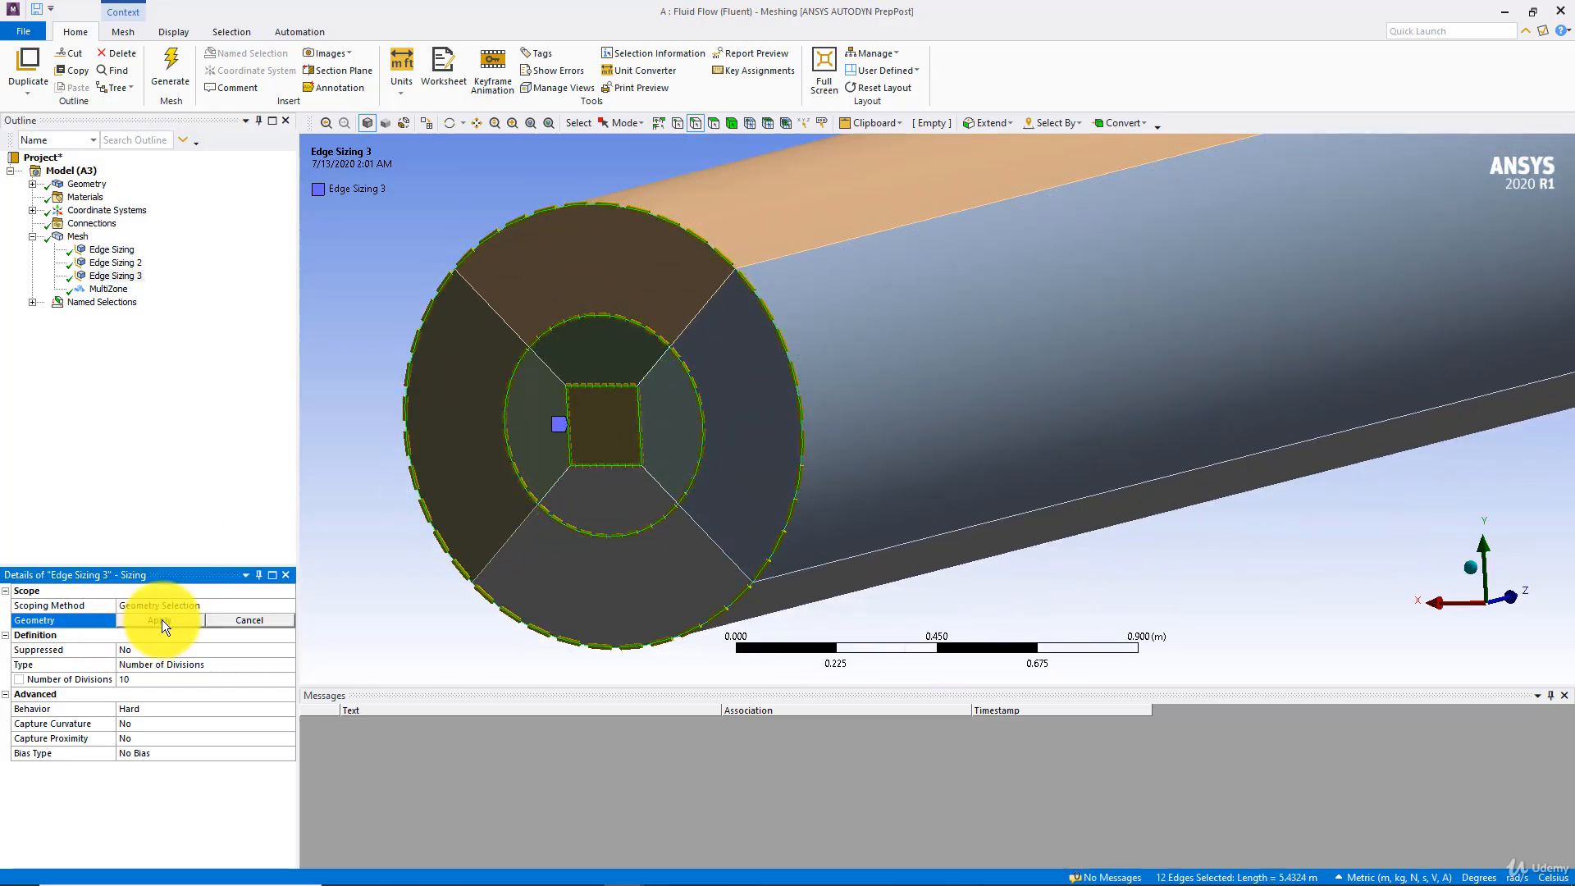
{"action": "left_click", "coordinate": [135, 618]}
{"action": "scroll", "coordinate": [550, 417], "scroll_direction": "up", "scroll_amount": 8}
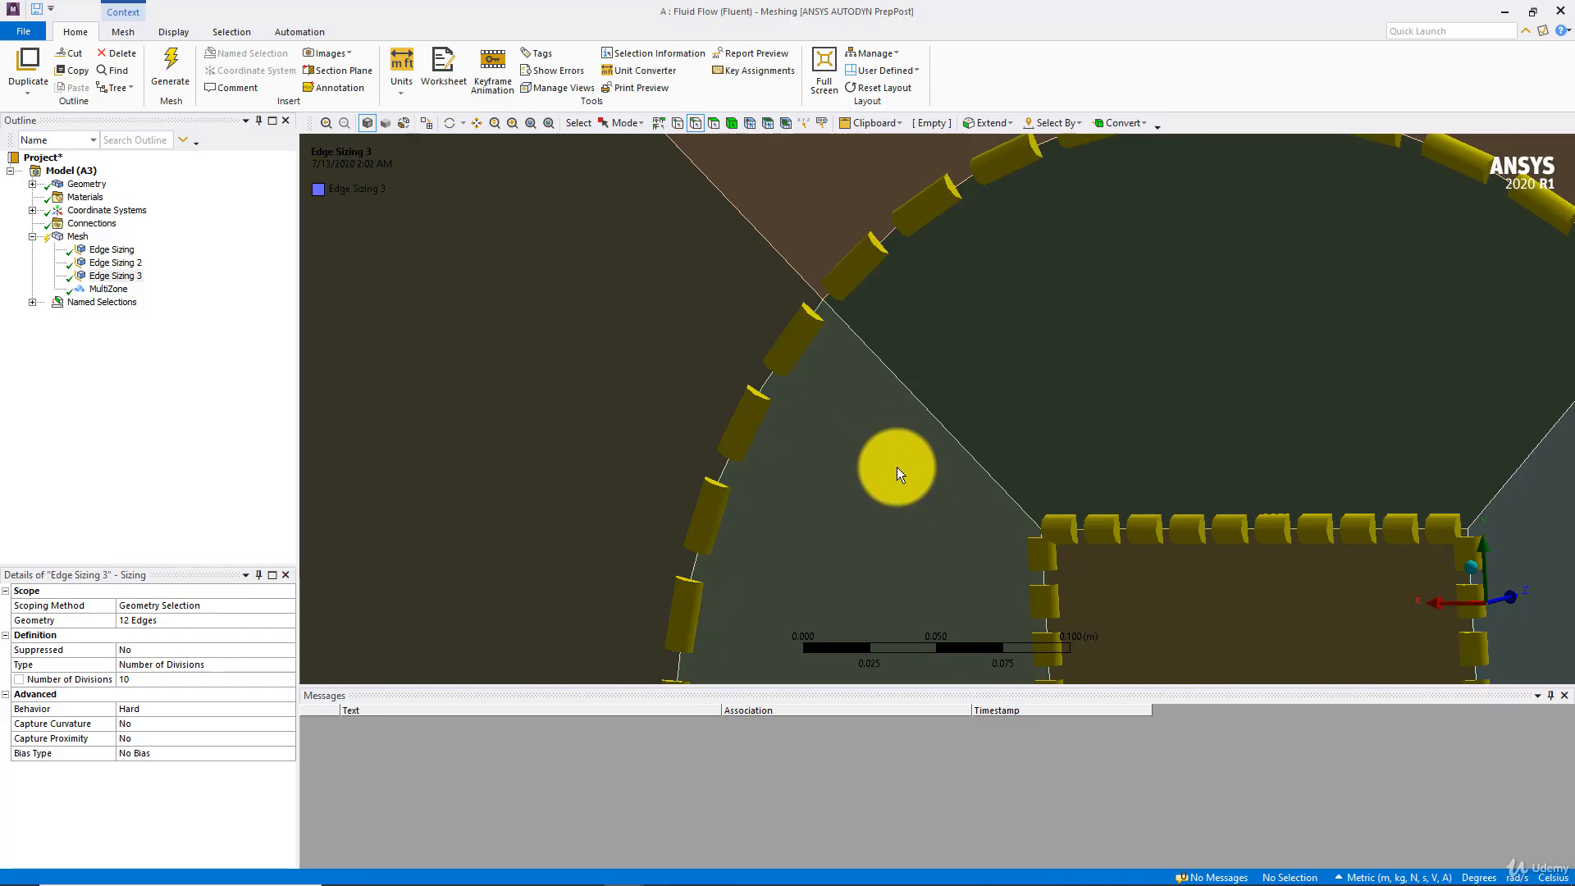
{"action": "scroll", "coordinate": [839, 406], "scroll_direction": "down", "scroll_amount": 4}
{"action": "scroll", "coordinate": [846, 442], "scroll_direction": "down", "scroll_amount": 5}
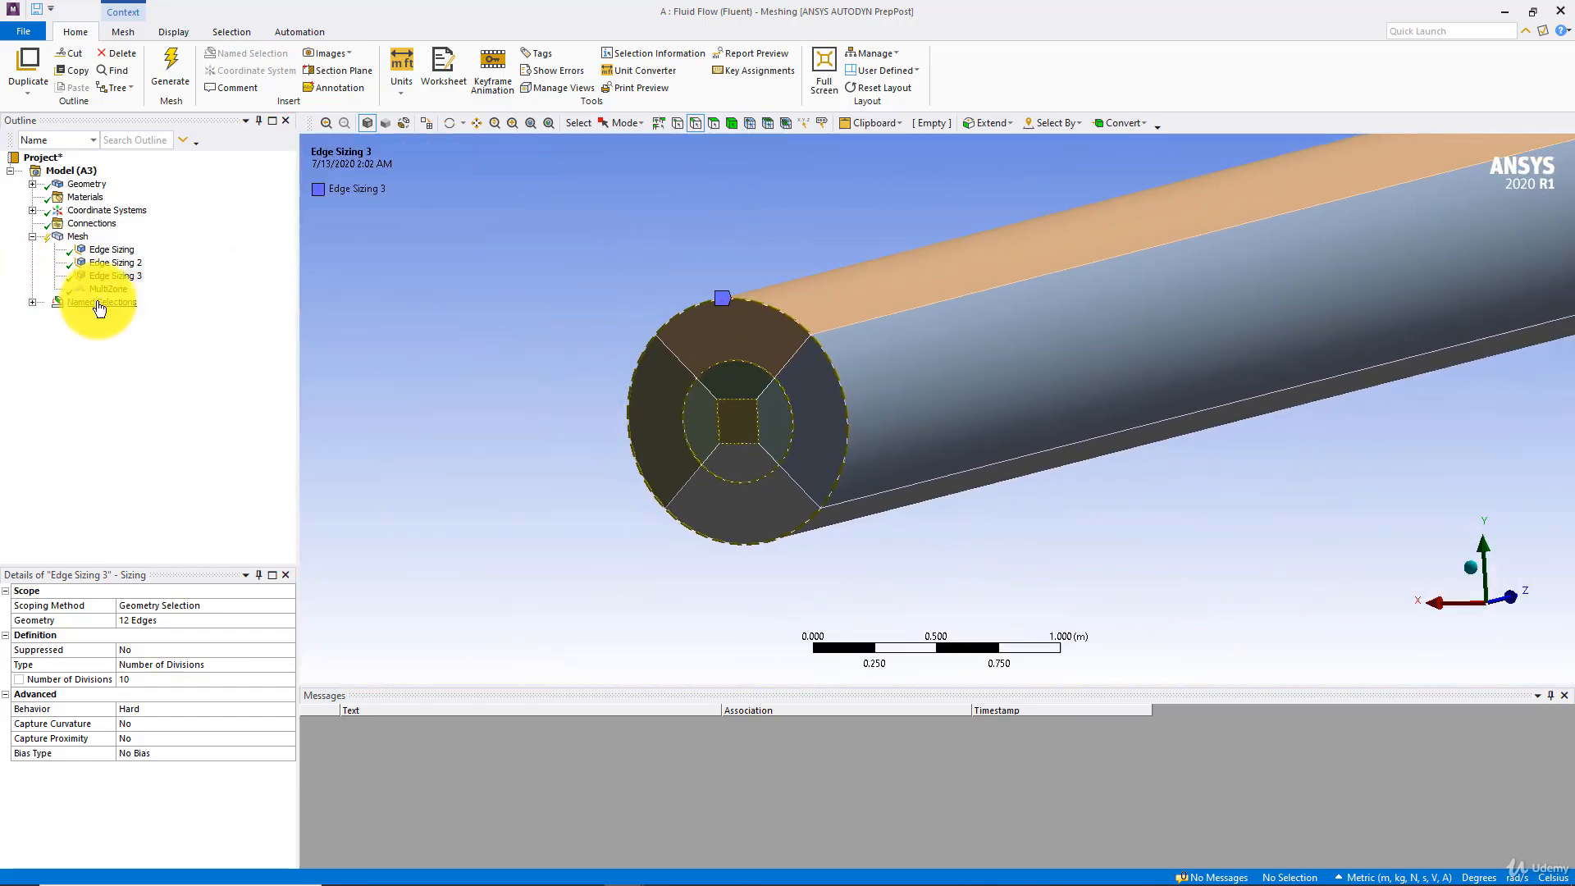
Set the source/target selection of the MultiZone method to Manual Source
{"action": "left_click", "coordinate": [105, 289]}
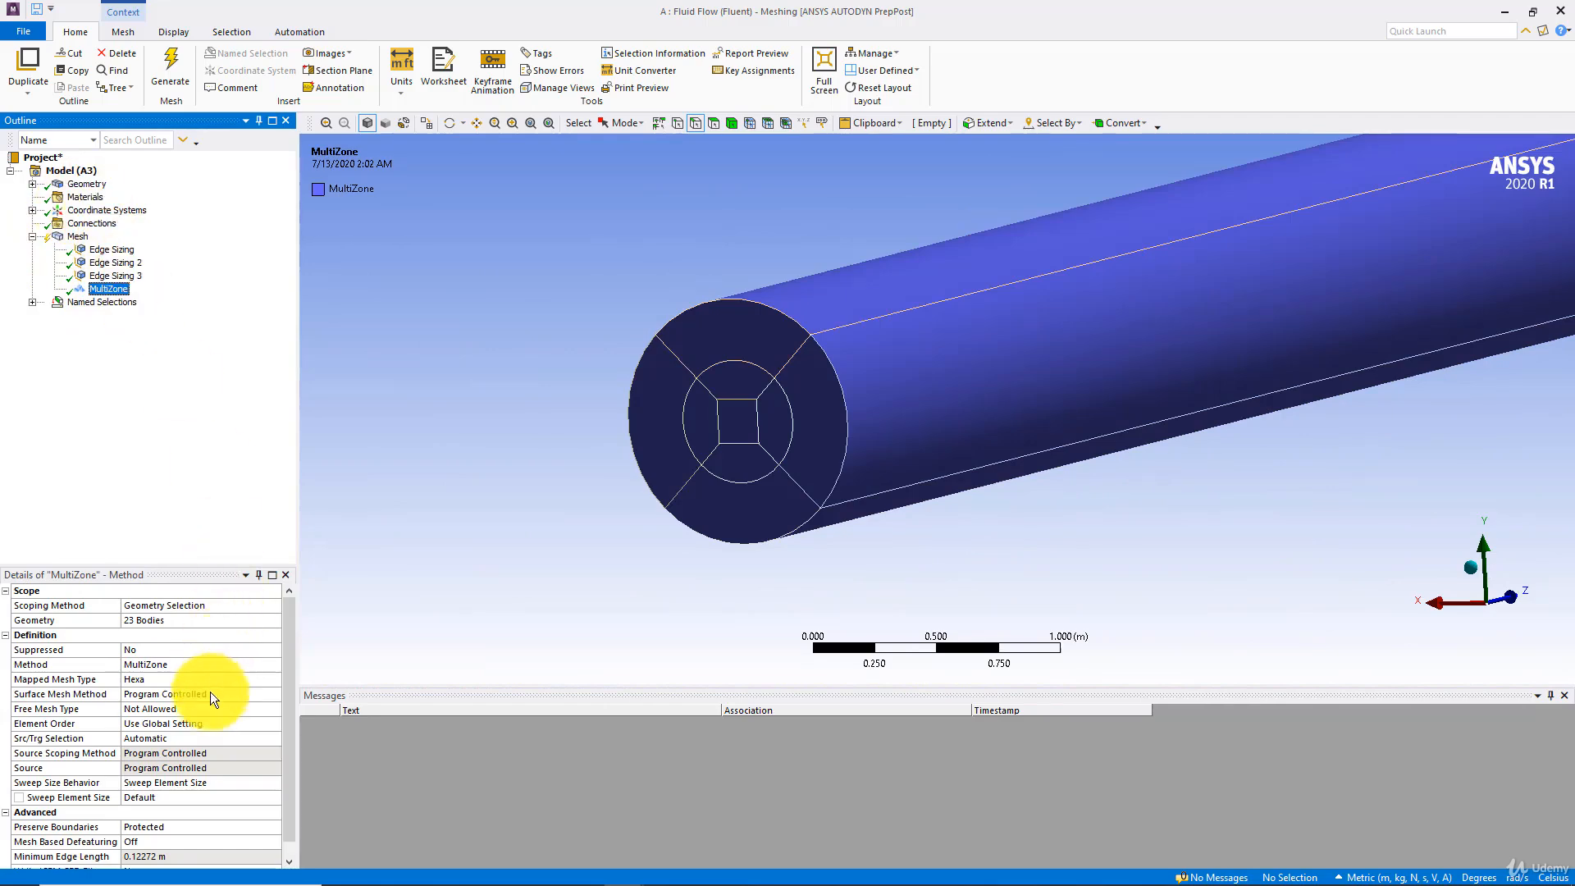
{"action": "left_click", "coordinate": [238, 738]}
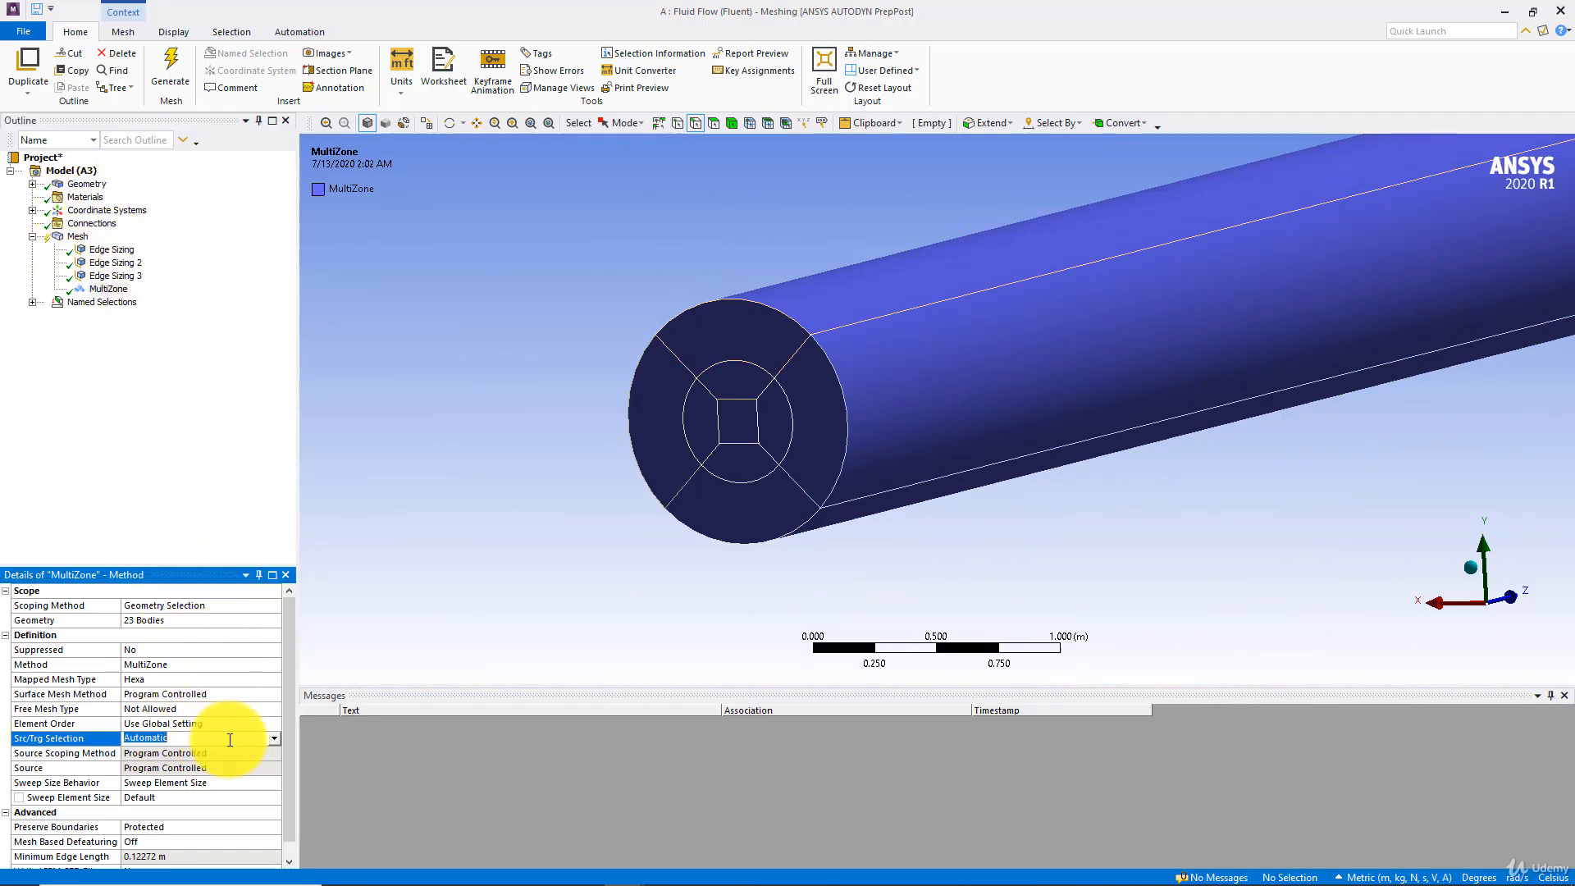
{"action": "left_click", "coordinate": [274, 739]}
{"action": "left_click", "coordinate": [214, 762]}
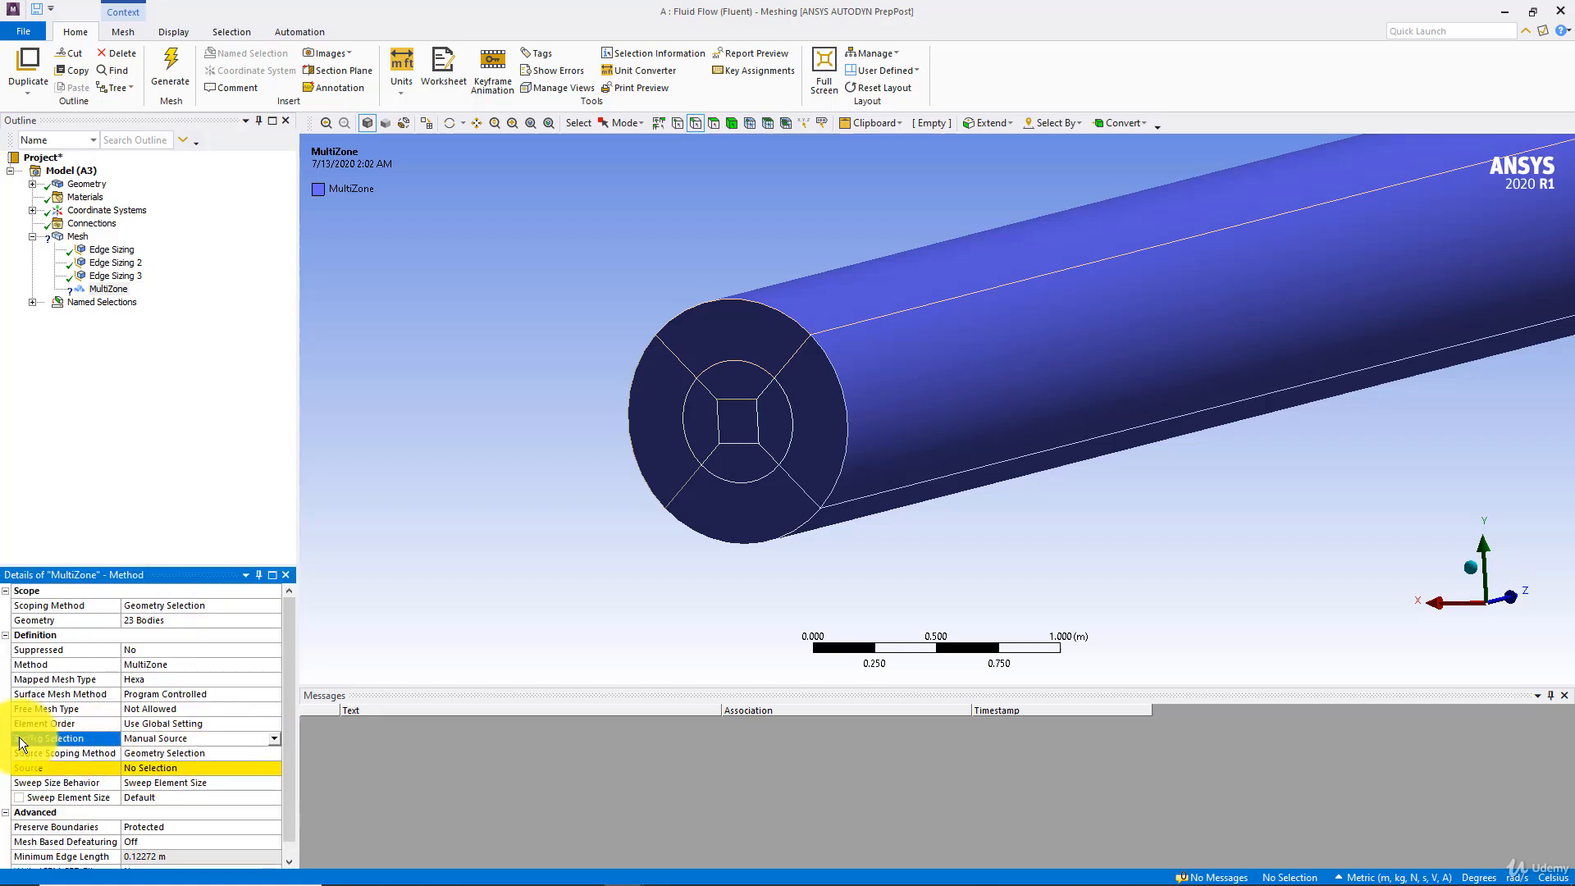
Assign all nine faces of the pipe's near end as the MultiZone source
{"action": "left_click", "coordinate": [179, 768]}
{"action": "left_click", "coordinate": [721, 346]}
{"action": "left_click", "coordinate": [677, 401], "text": "ctrl"}
{"action": "left_click", "coordinate": [710, 500], "text": "ctrl"}
{"action": "left_click", "coordinate": [732, 464], "text": "ctrl"}
{"action": "left_click", "coordinate": [809, 441], "text": "ctrl"}
{"action": "left_click", "coordinate": [735, 384], "text": "ctrl"}
{"action": "left_click", "coordinate": [704, 412], "text": "ctrl"}
{"action": "left_click", "coordinate": [734, 421], "text": "ctrl"}
{"action": "left_click", "coordinate": [776, 426], "text": "ctrl"}
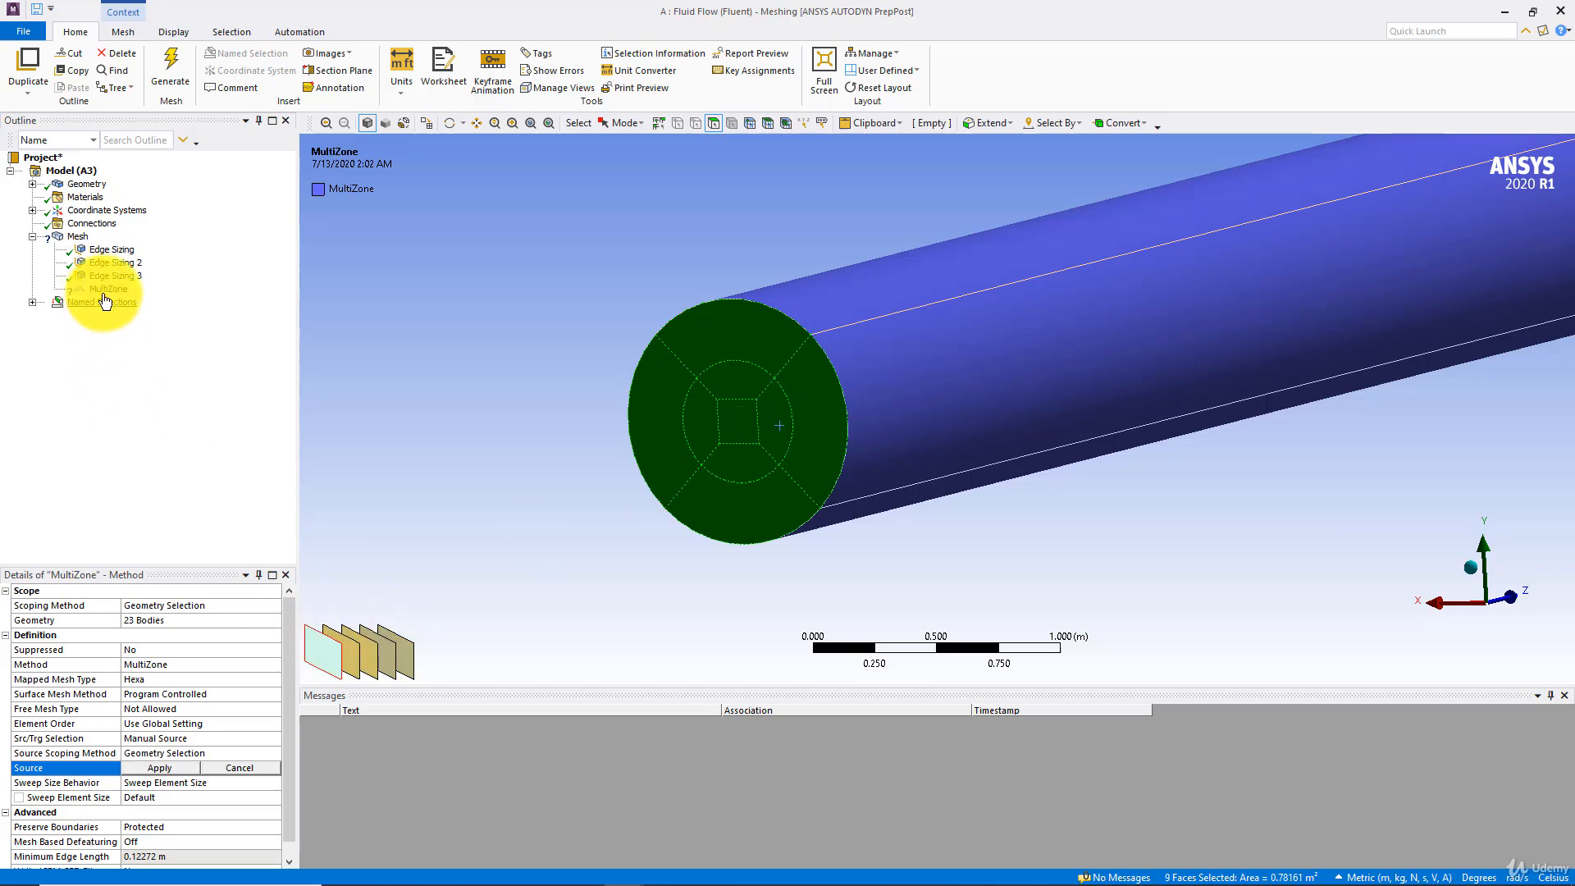
{"action": "left_click", "coordinate": [159, 768]}
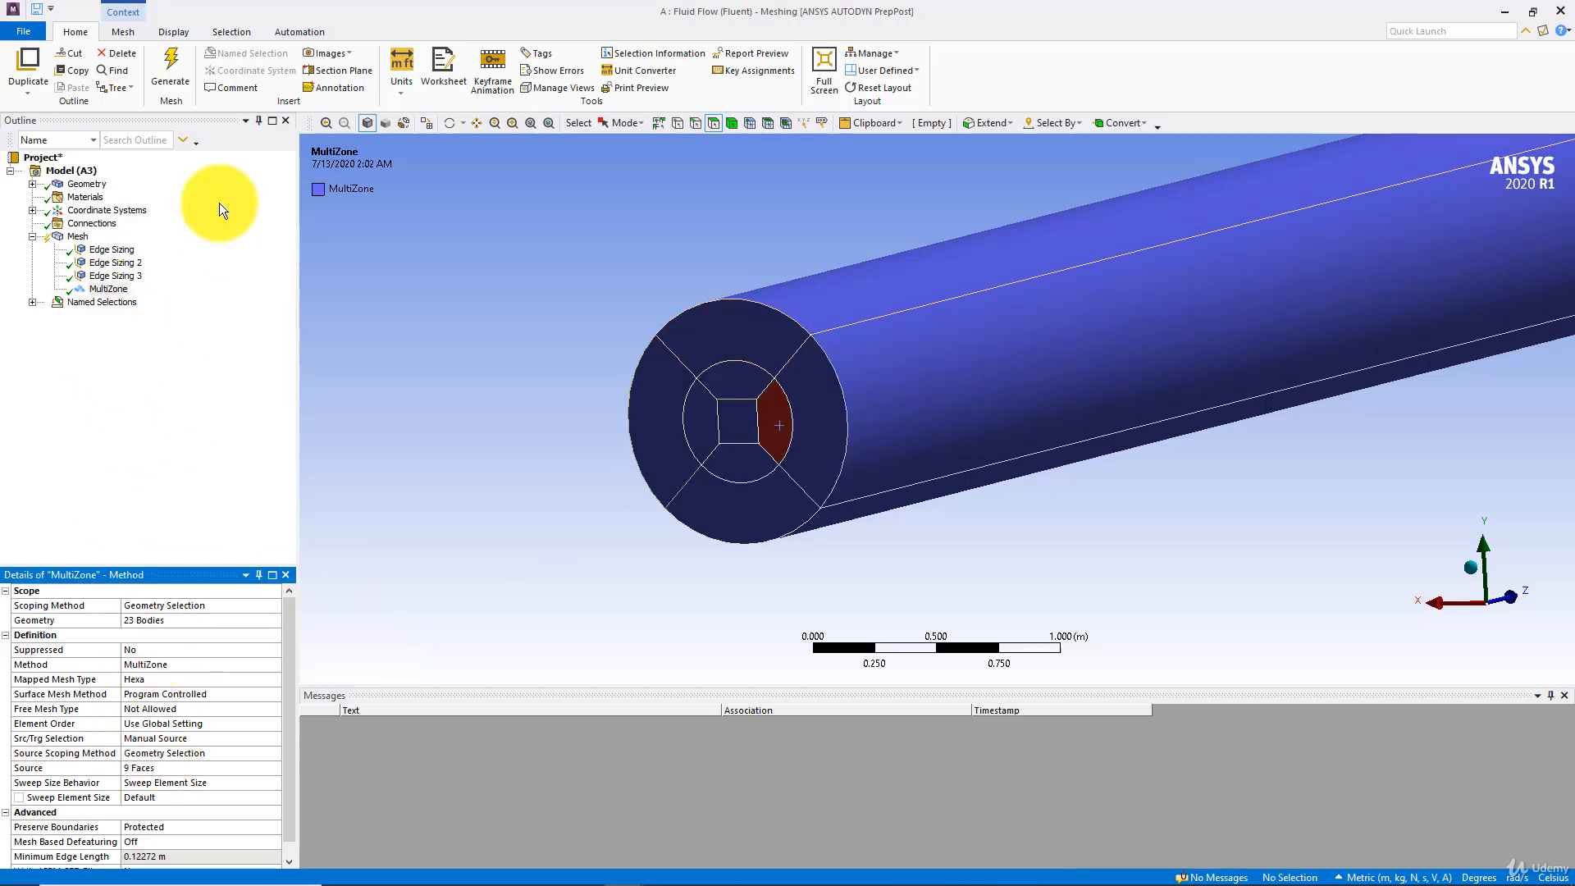
Generate the mesh with the manual source and examine the end-face elements around the inner circle and central square
{"action": "left_click", "coordinate": [170, 69]}
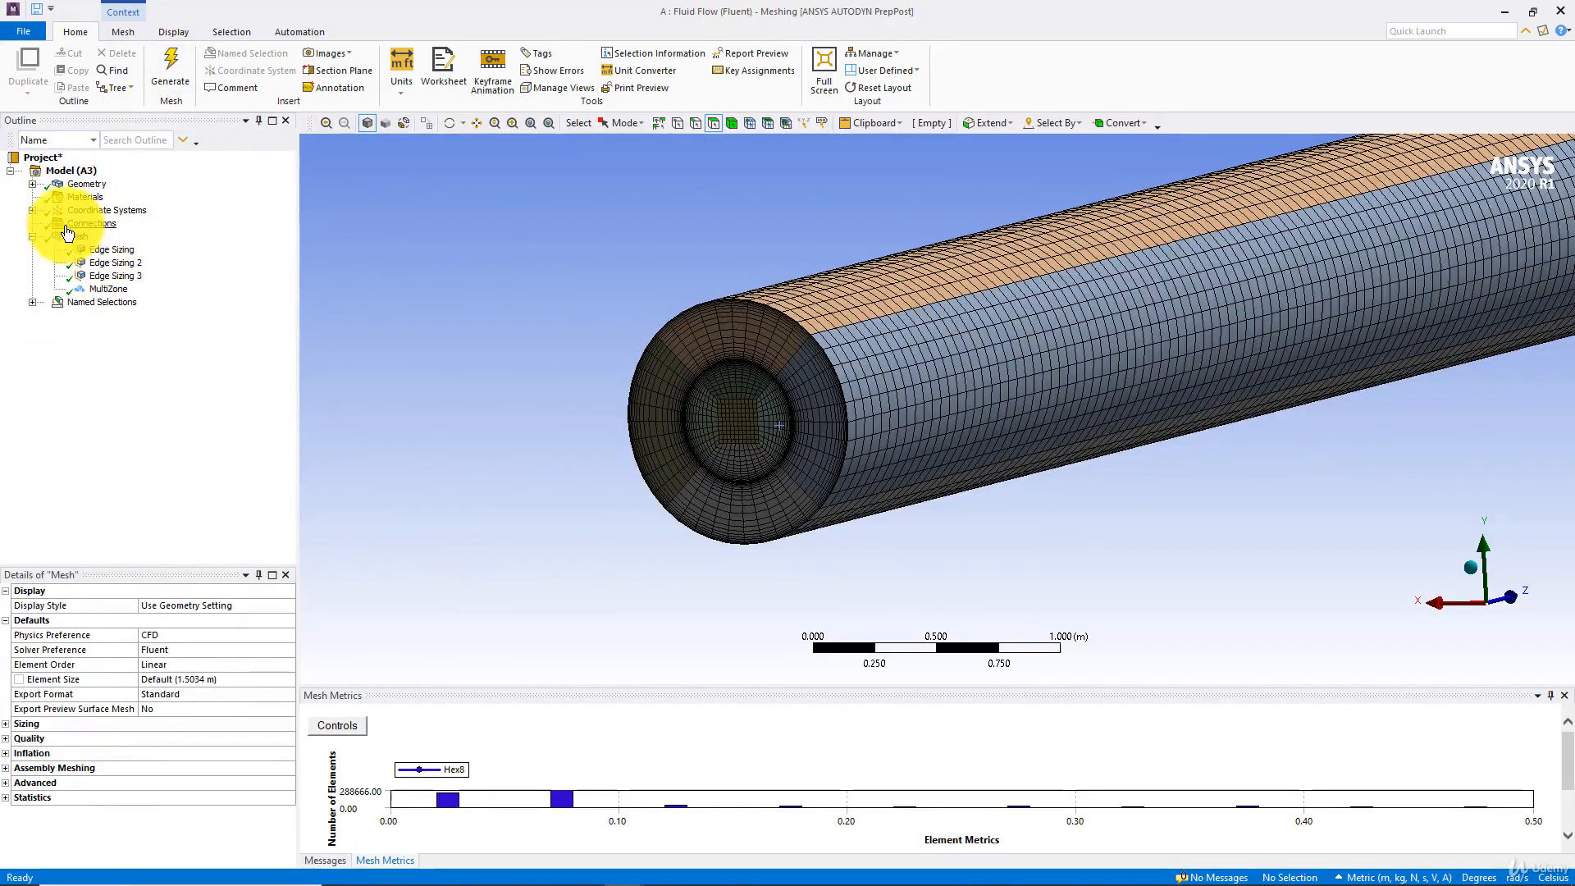
{"action": "scroll", "coordinate": [721, 357], "scroll_direction": "up", "scroll_amount": 2}
{"action": "scroll", "coordinate": [528, 353], "scroll_direction": "up", "scroll_amount": 2}
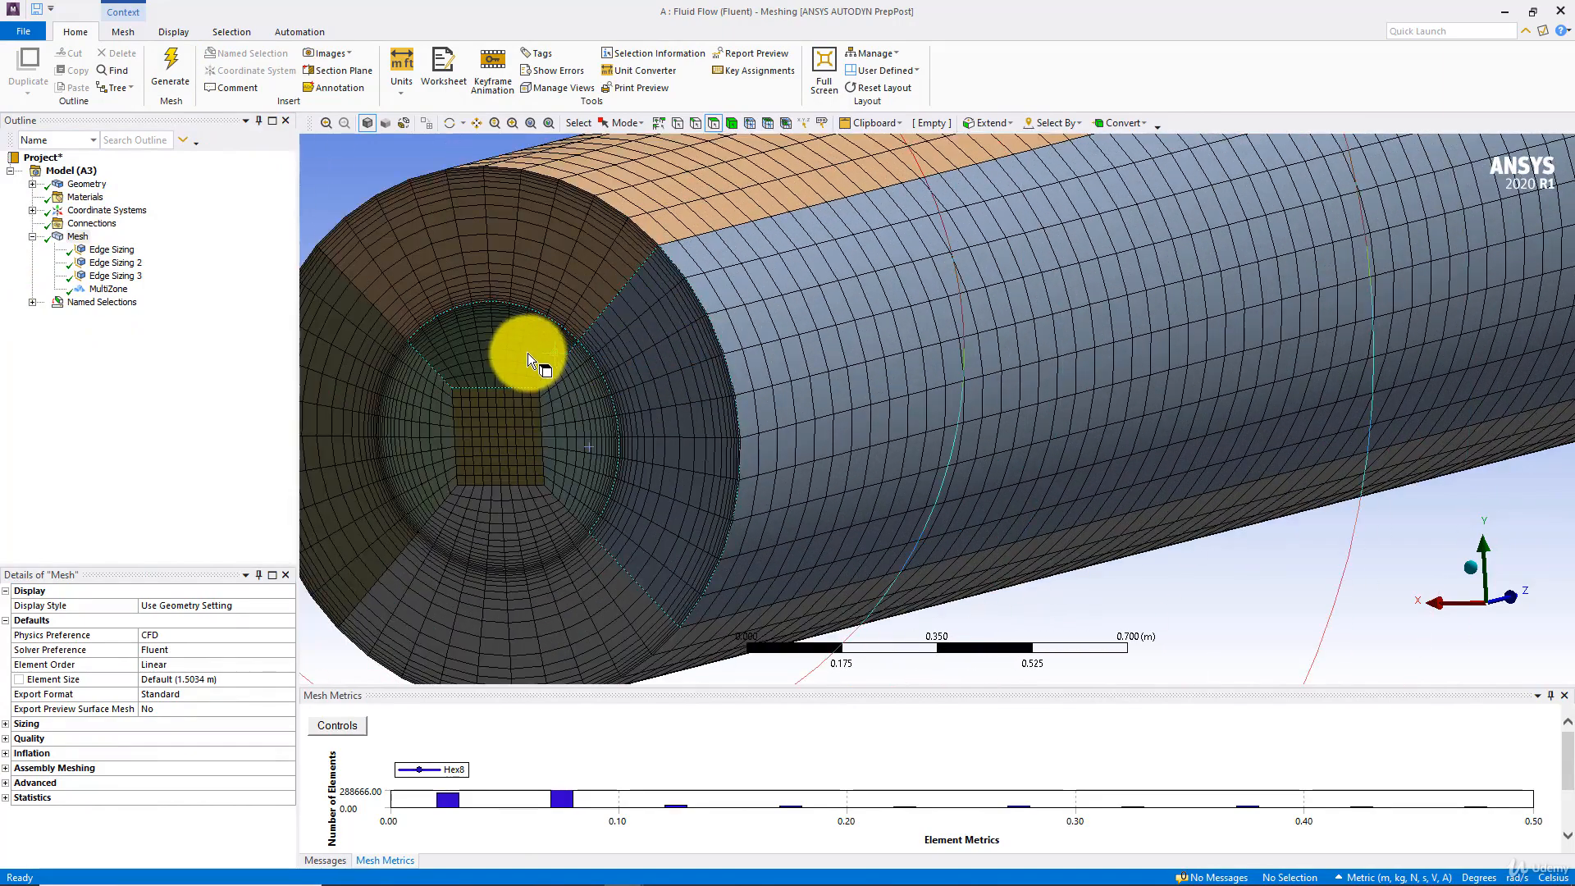
{"action": "scroll", "coordinate": [487, 332], "scroll_direction": "down", "scroll_amount": 2}
{"action": "scroll", "coordinate": [499, 335], "scroll_direction": "up", "scroll_amount": 4}
{"action": "middle_click_drag", "start_coordinate": [716, 316], "coordinate": [729, 312], "text": "ctrl"}
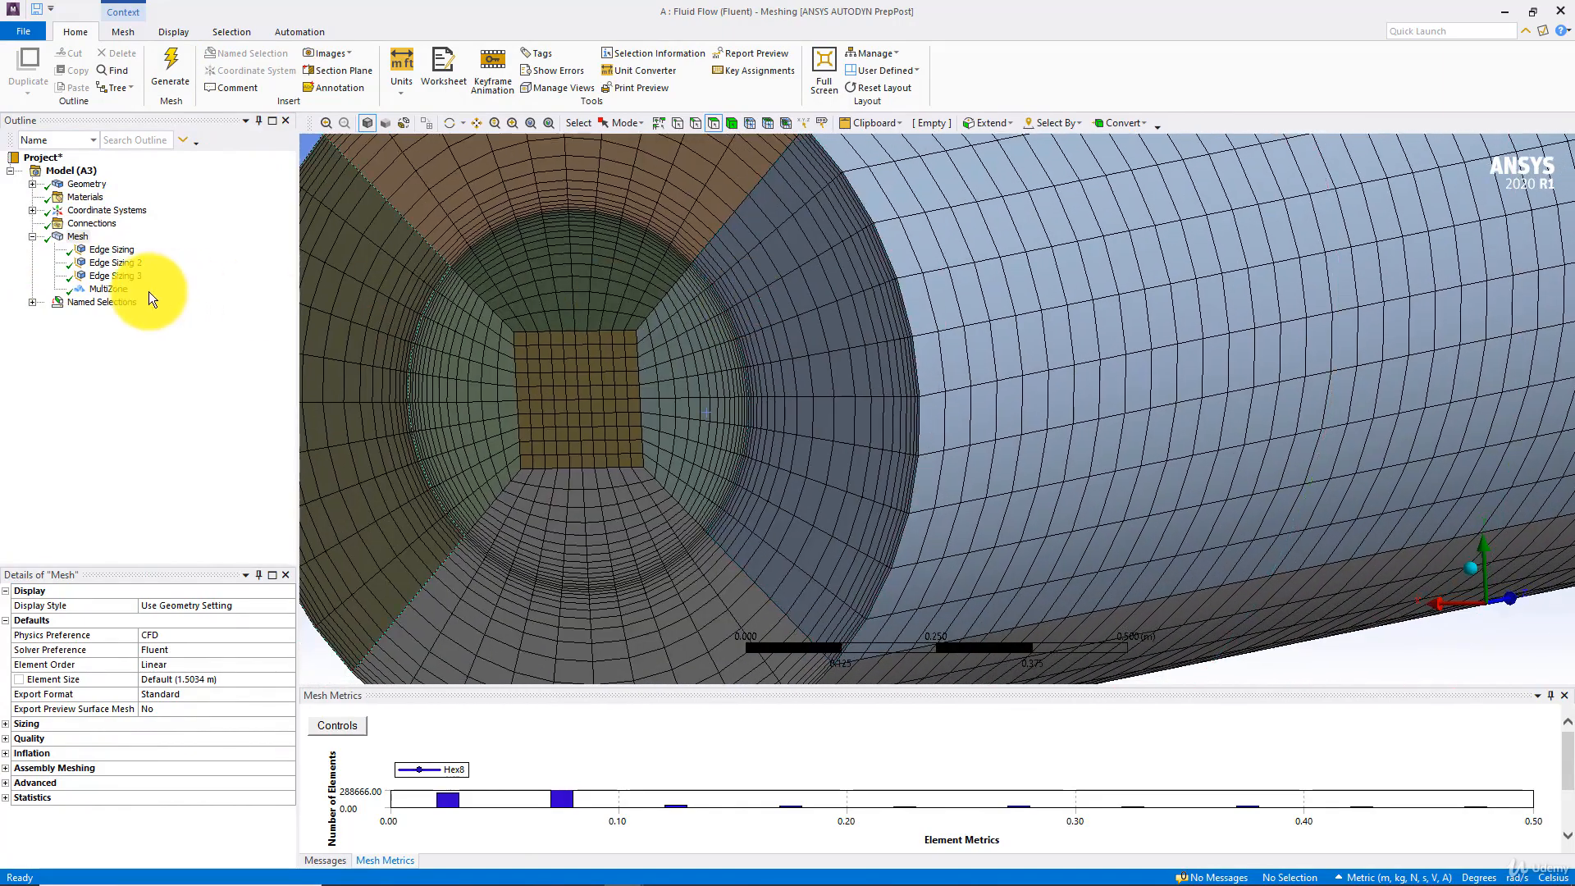
Set the MultiZone source/target selection to Automatic and regenerate the mesh for comparison
{"action": "left_click", "coordinate": [123, 289]}
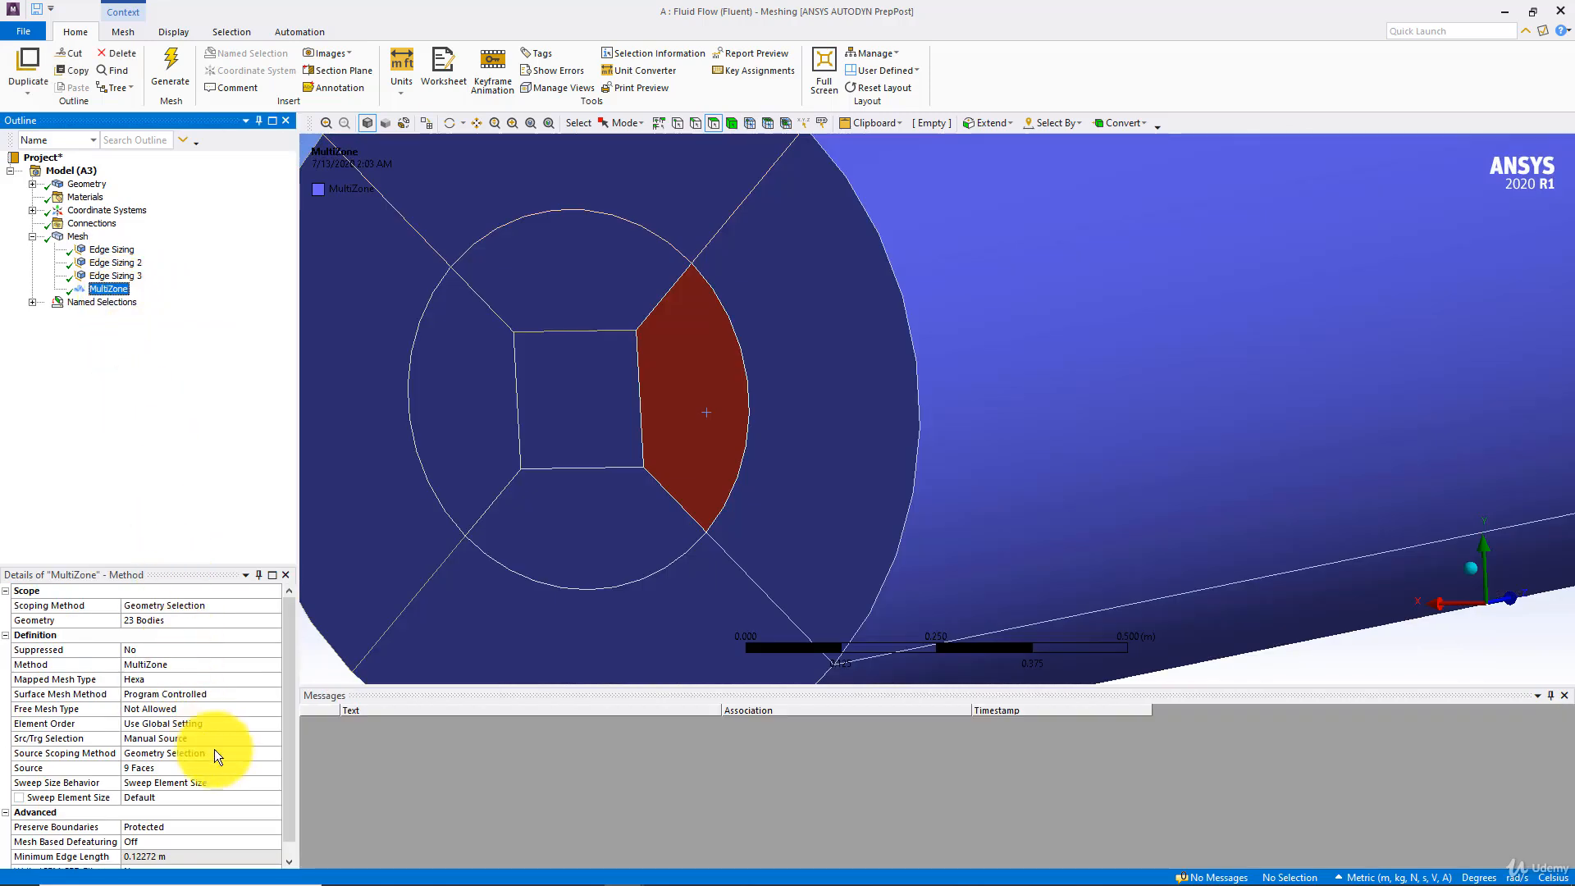
{"action": "left_click", "coordinate": [237, 740]}
{"action": "left_click", "coordinate": [256, 737]}
{"action": "left_click", "coordinate": [165, 750]}
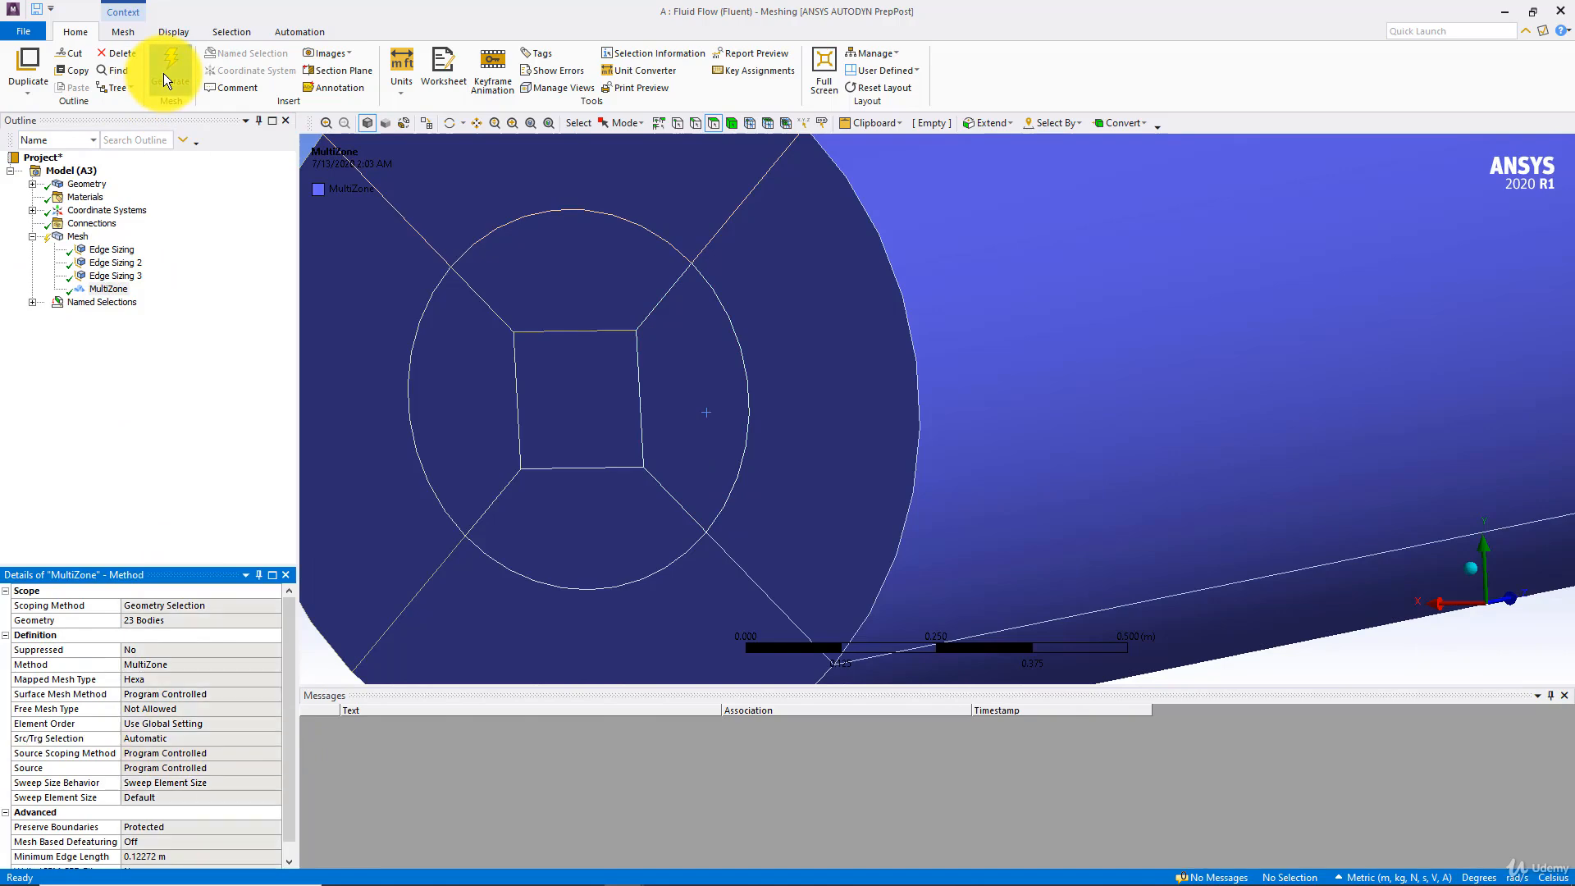
{"action": "left_click", "coordinate": [164, 72]}
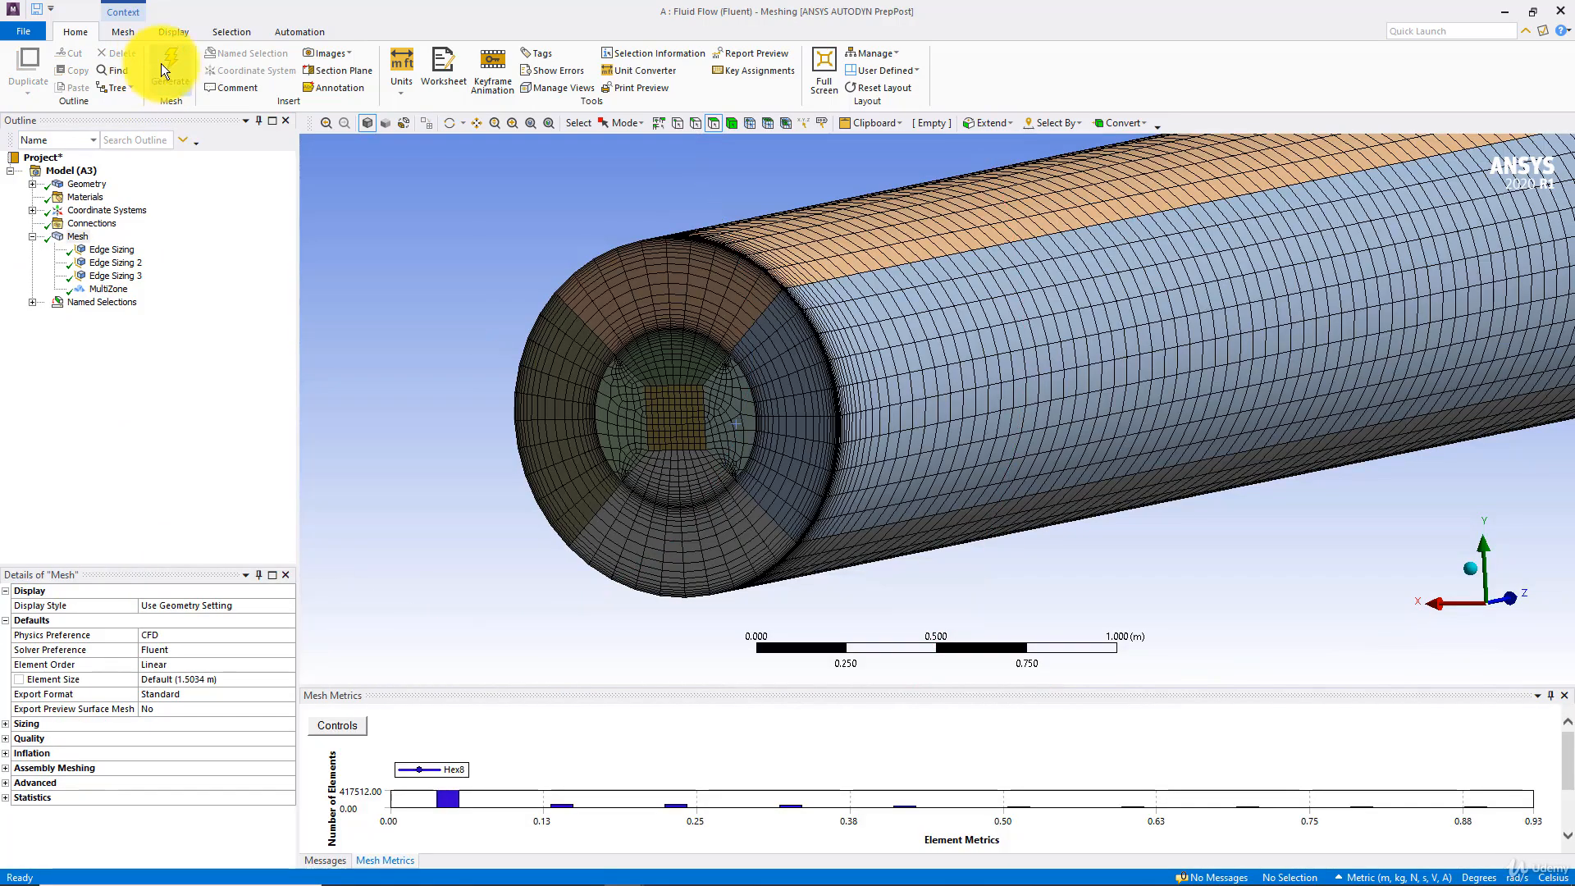
Switch the MultiZone source/target selection back to Manual Source
{"action": "left_click", "coordinate": [123, 291]}
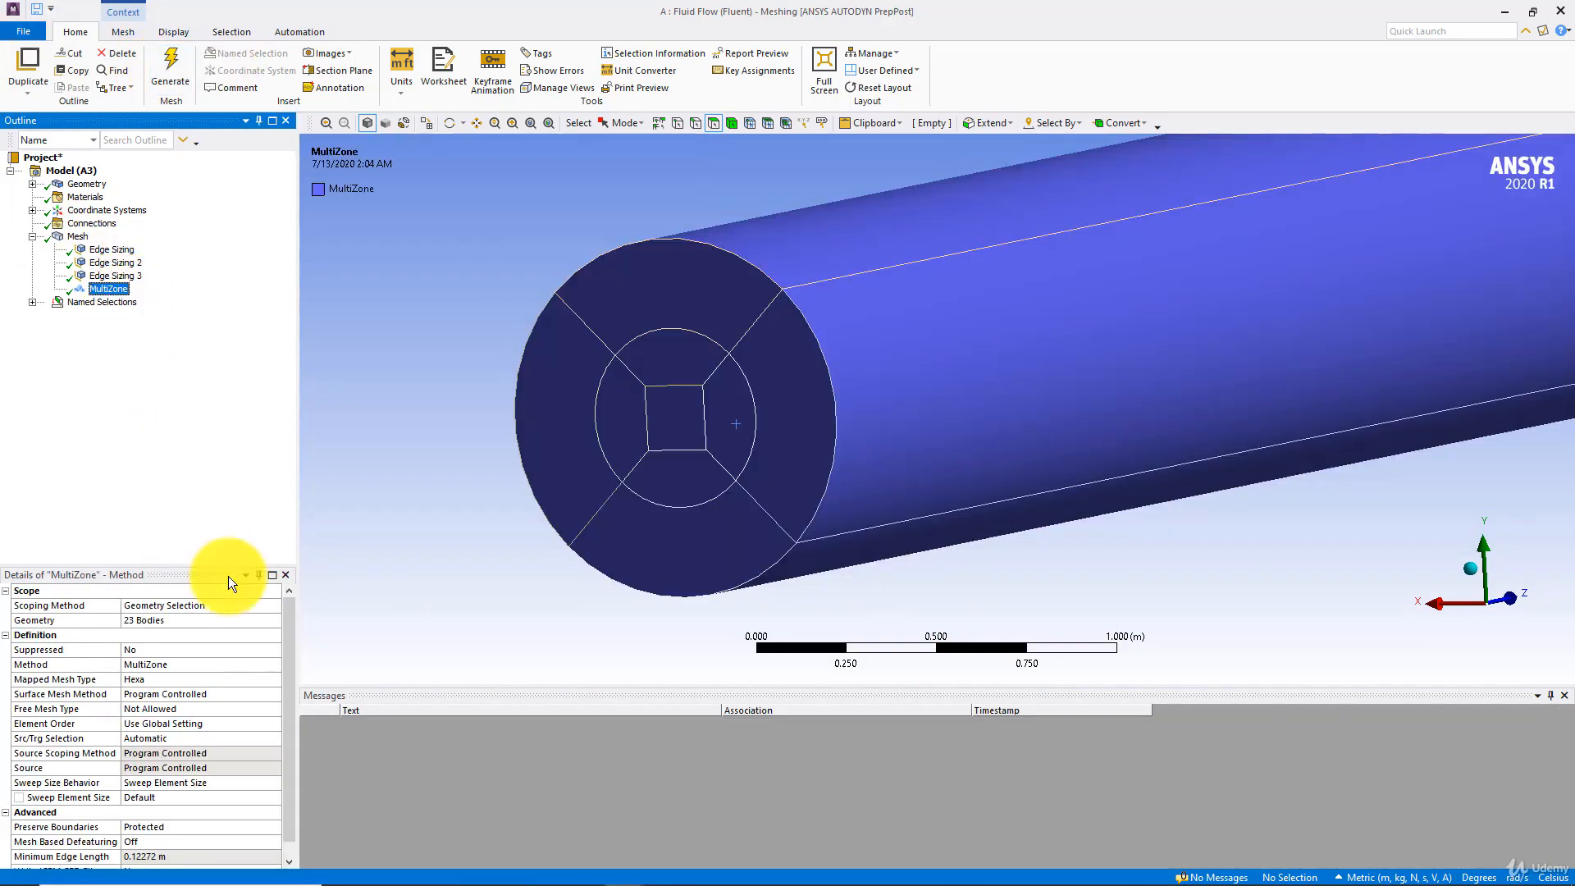
{"action": "left_click", "coordinate": [221, 738]}
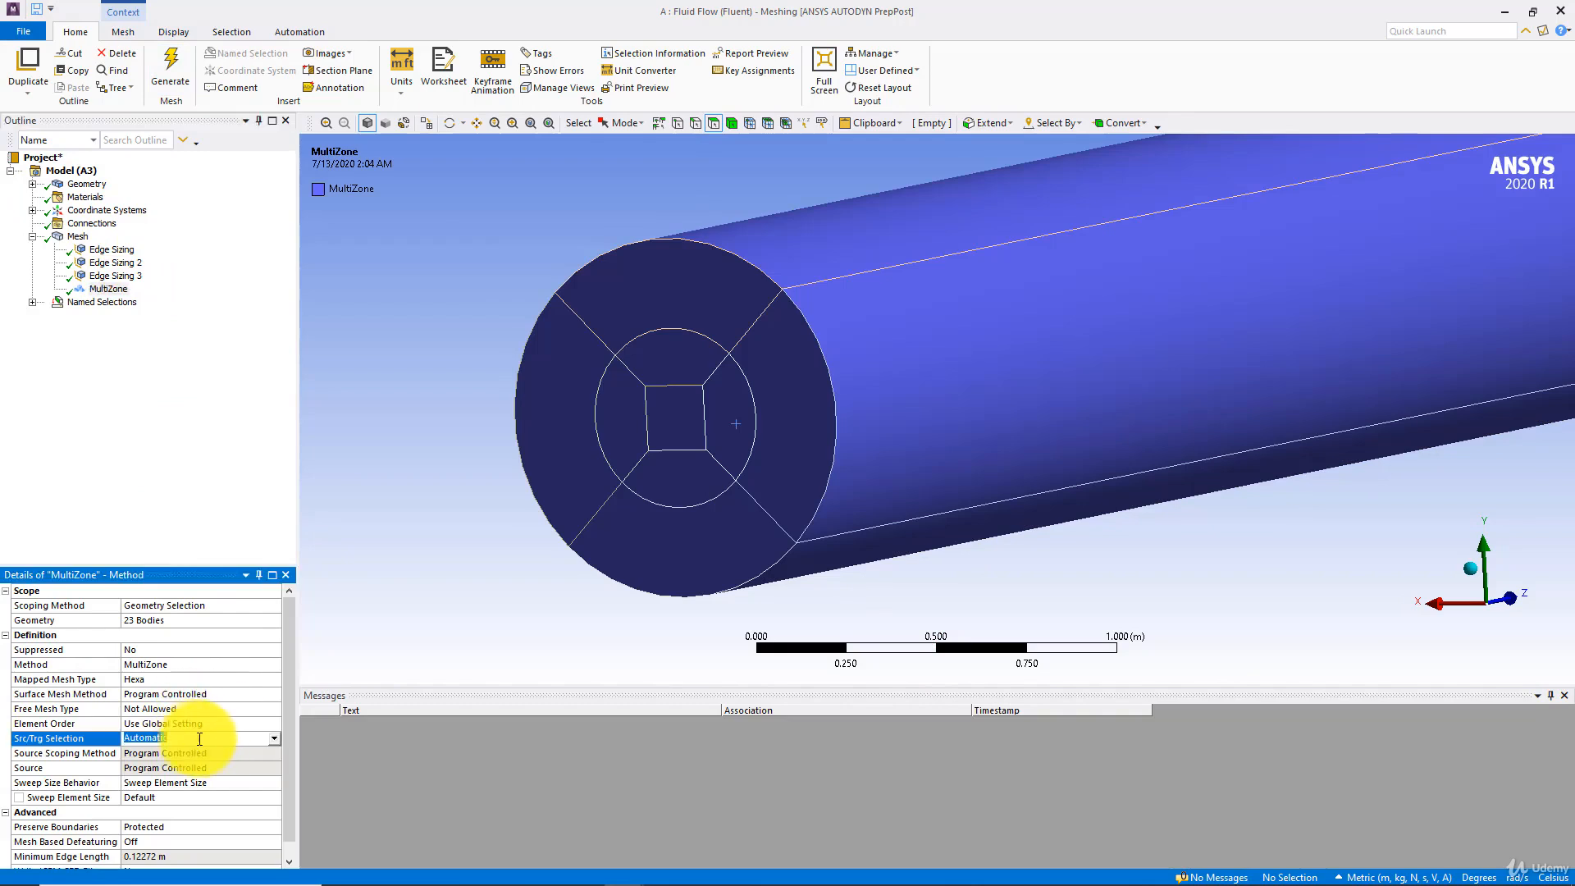
{"action": "left_click", "coordinate": [171, 762]}
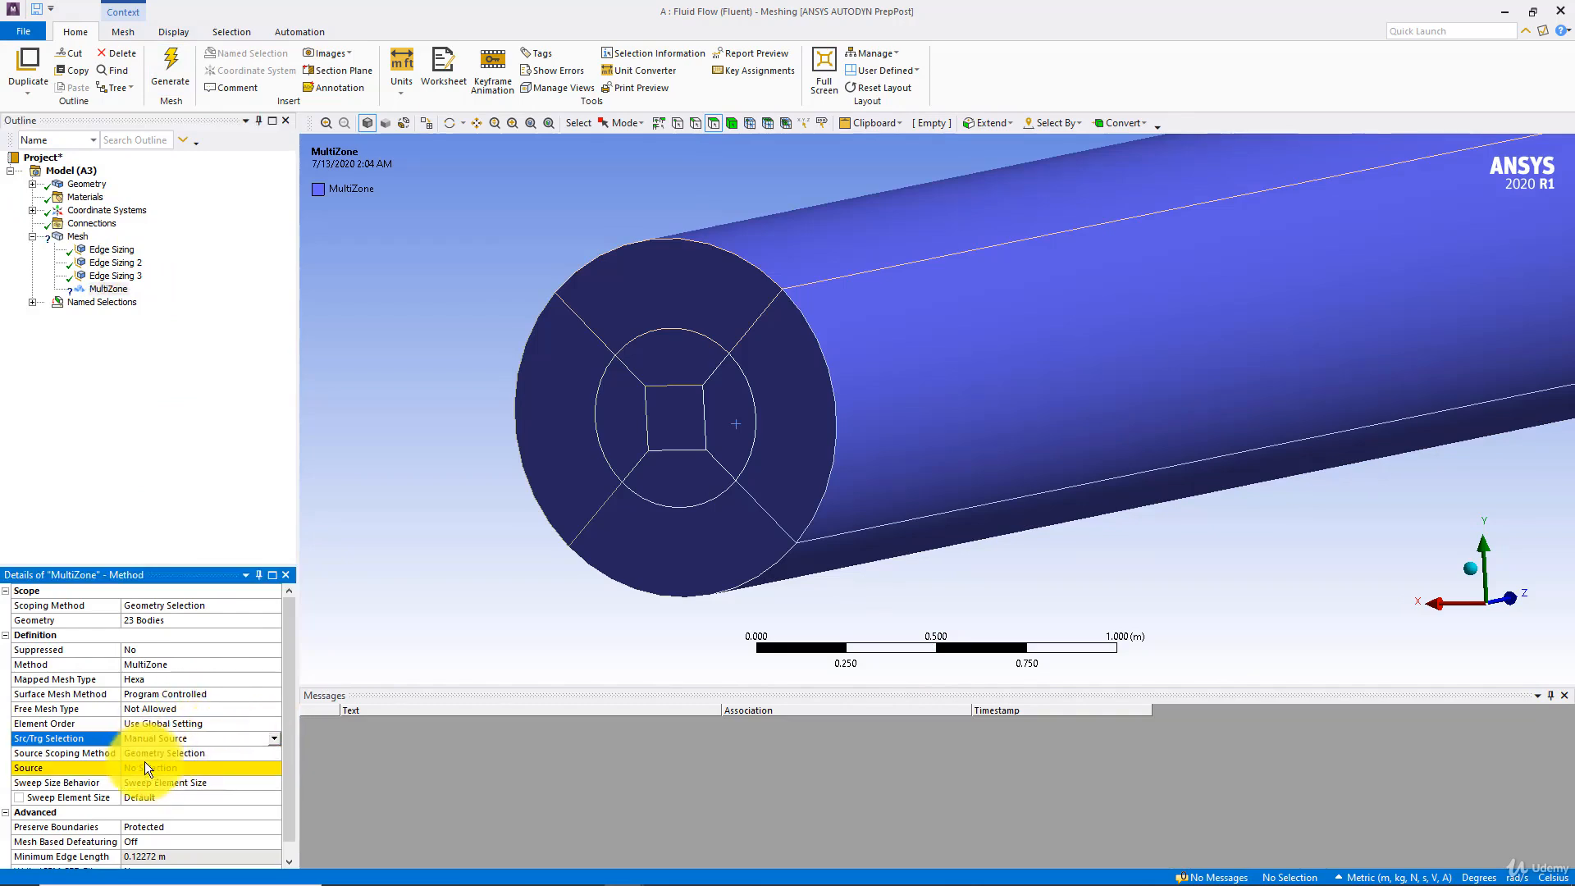
Scope the MultiZone source to the nine end faces covering the outer ring, inner ring and central square
{"action": "left_click", "coordinate": [159, 767]}
{"action": "left_click", "coordinate": [626, 312]}
{"action": "left_click", "coordinate": [586, 367], "text": "ctrl"}
{"action": "left_click", "coordinate": [607, 411], "text": "ctrl"}
{"action": "left_click", "coordinate": [665, 369], "text": "ctrl"}
{"action": "left_click", "coordinate": [761, 374], "text": "ctrl"}
{"action": "left_click", "coordinate": [720, 413], "text": "ctrl"}
{"action": "left_click", "coordinate": [675, 427], "text": "ctrl"}
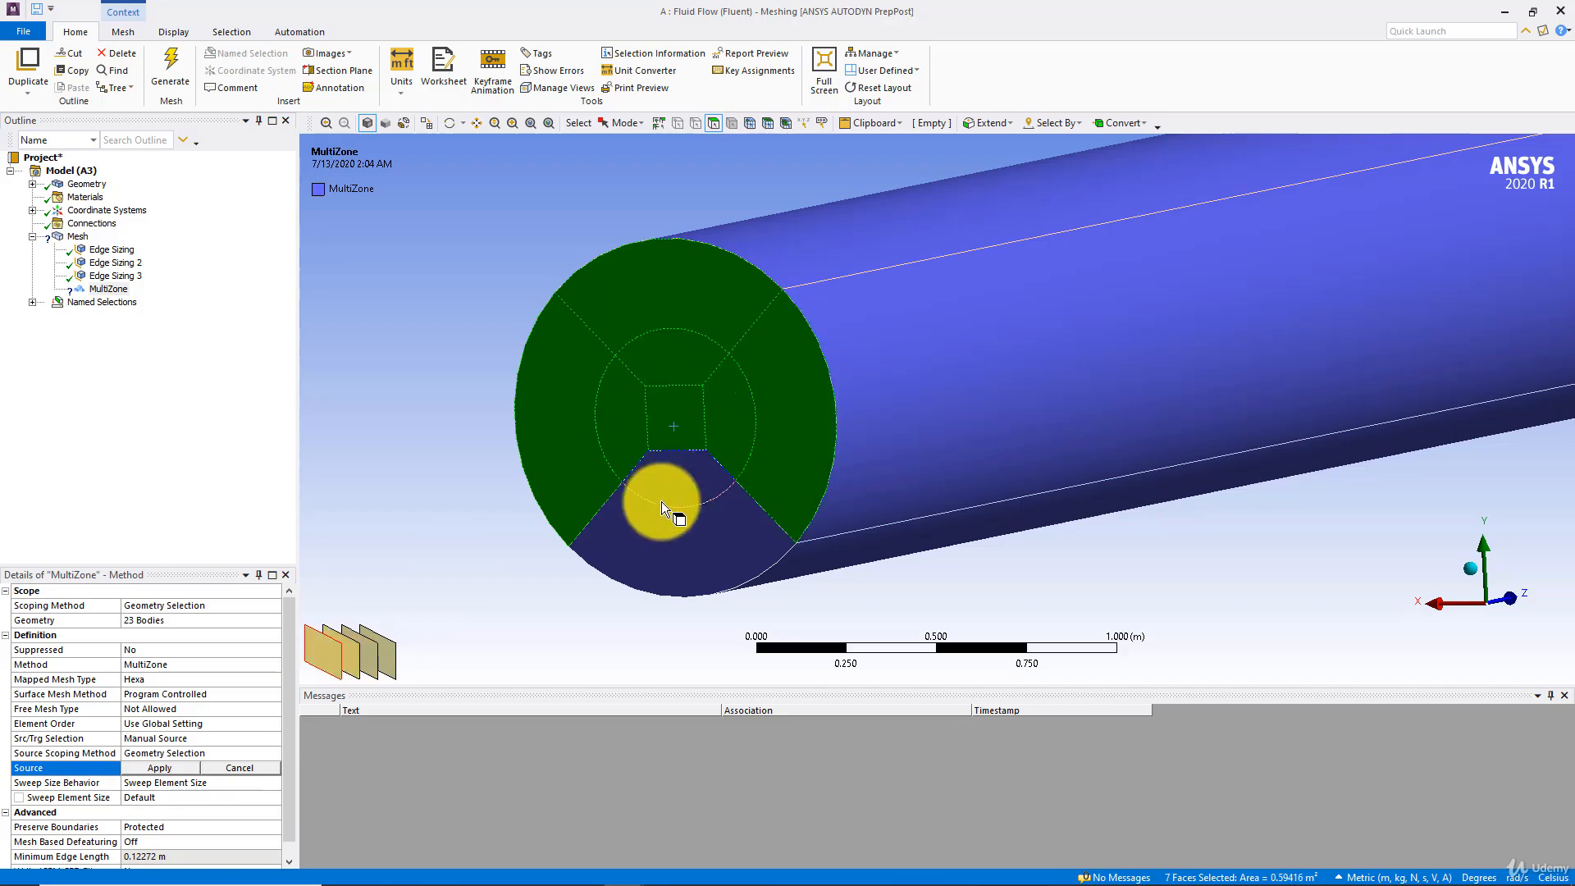
{"action": "left_click", "coordinate": [661, 497], "text": "ctrl"}
{"action": "left_click", "coordinate": [635, 562], "text": "ctrl"}
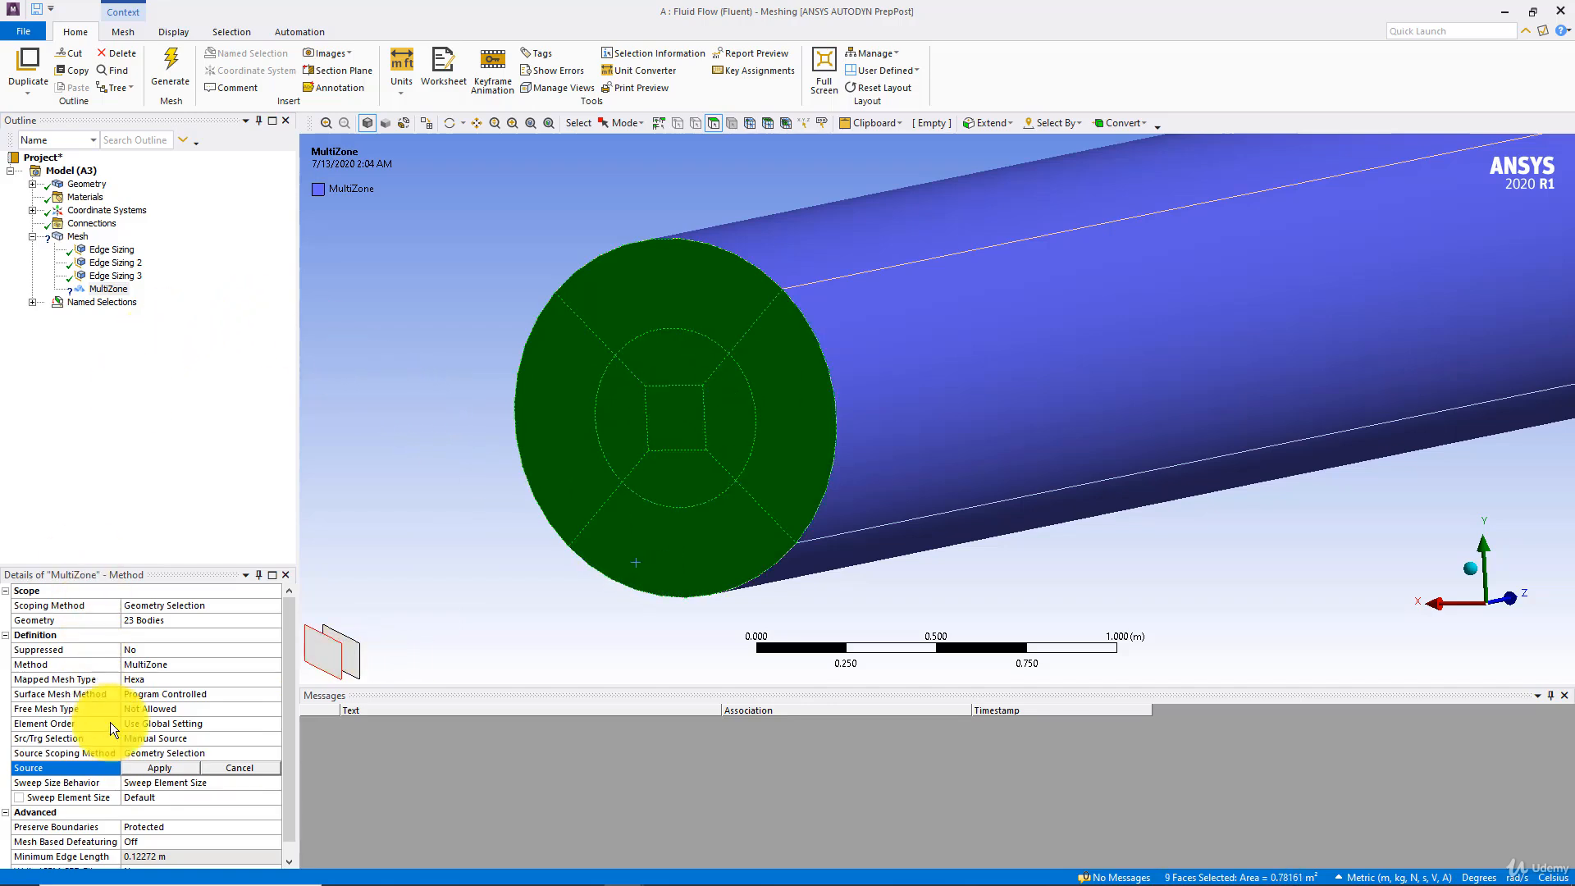
{"action": "left_click", "coordinate": [156, 767]}
Generate the mesh with the nine manual source faces and display the result on the pipe
{"action": "left_click", "coordinate": [175, 75]}
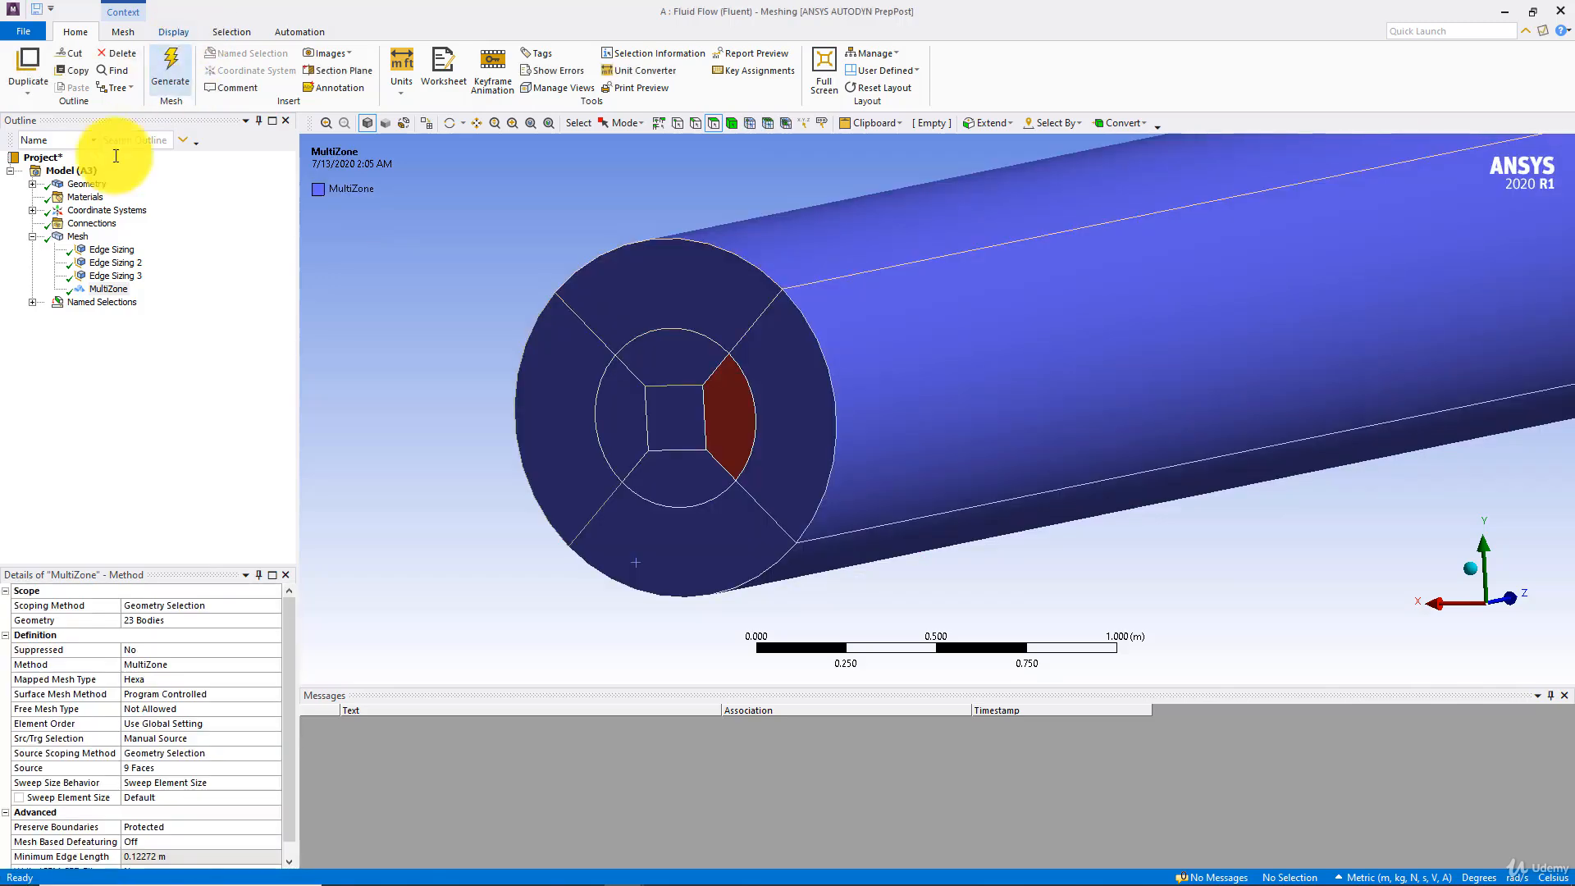
{"action": "left_click", "coordinate": [77, 236]}
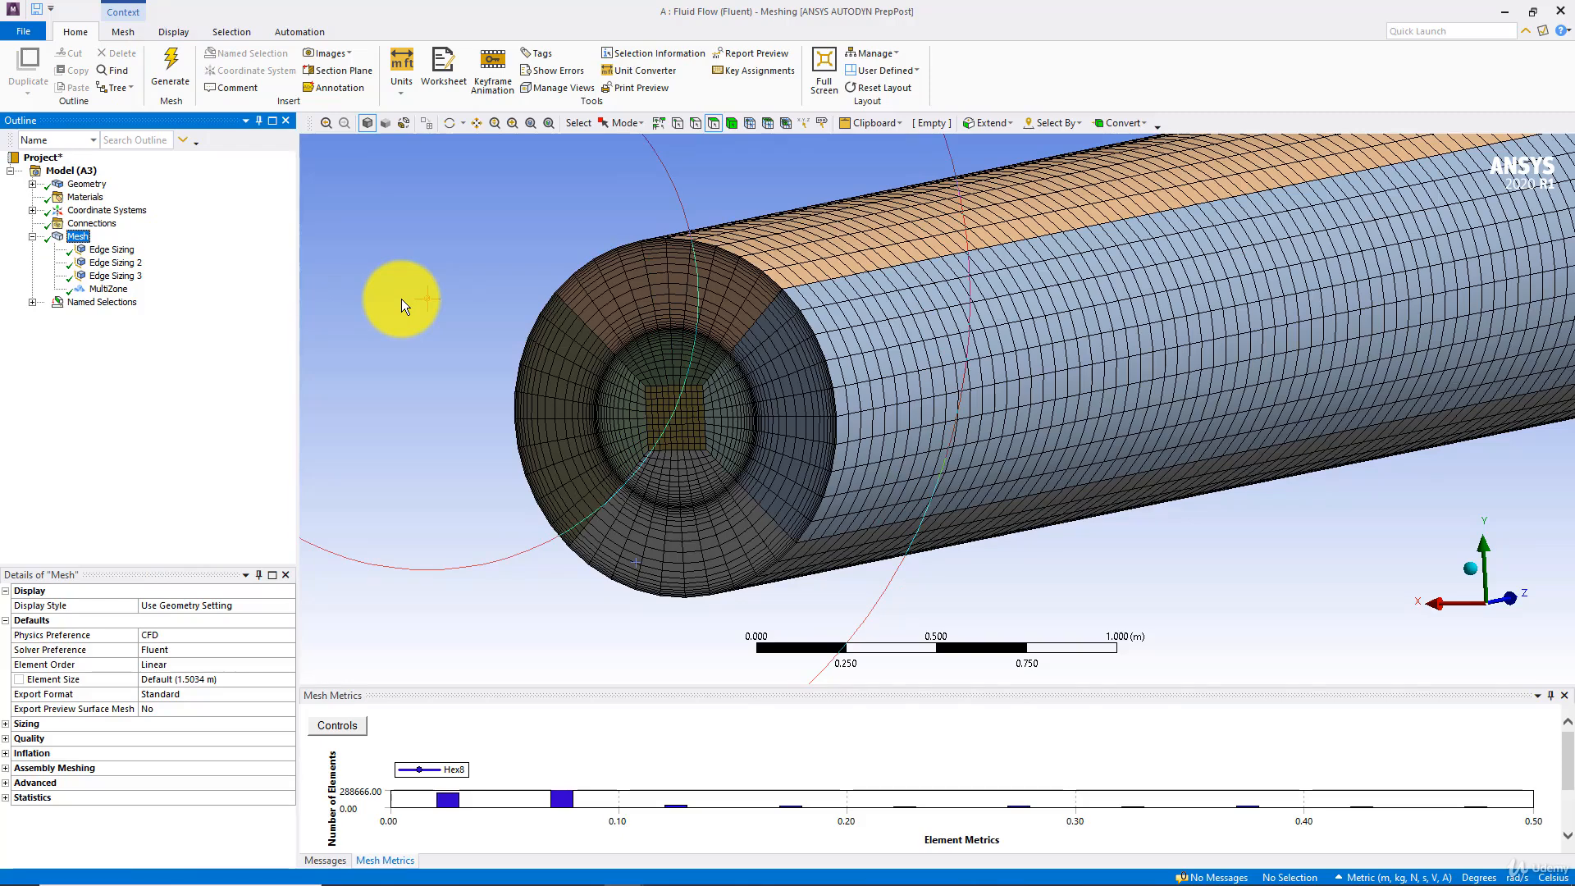
{"action": "left_click", "coordinate": [401, 299]}
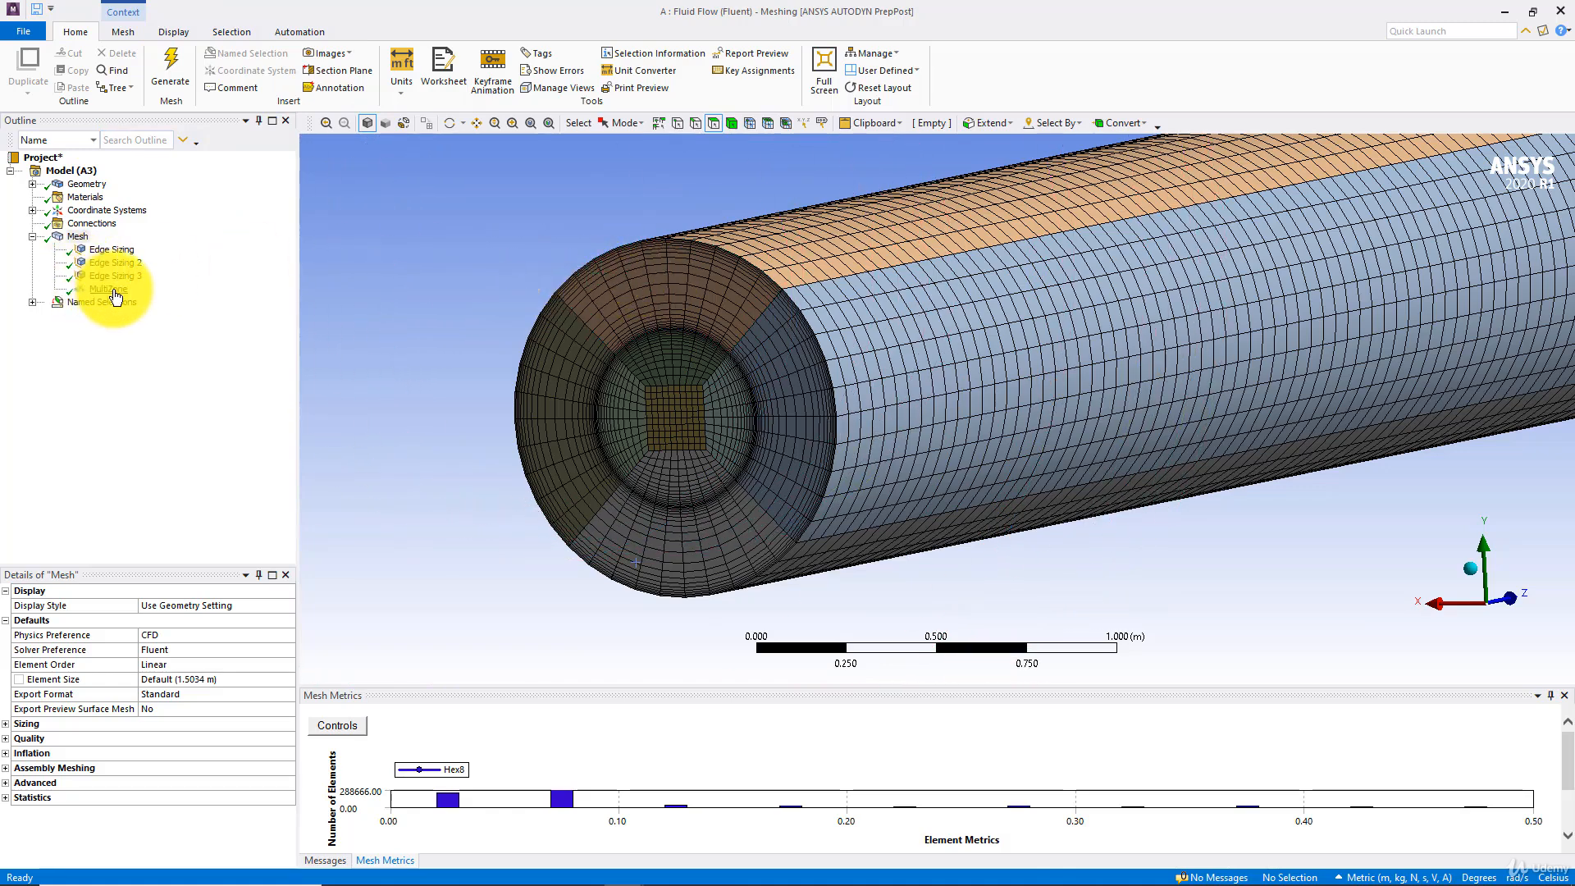
Delete all three edge sizings from the mesh, keeping the MultiZone method
{"action": "left_click", "coordinate": [112, 251]}
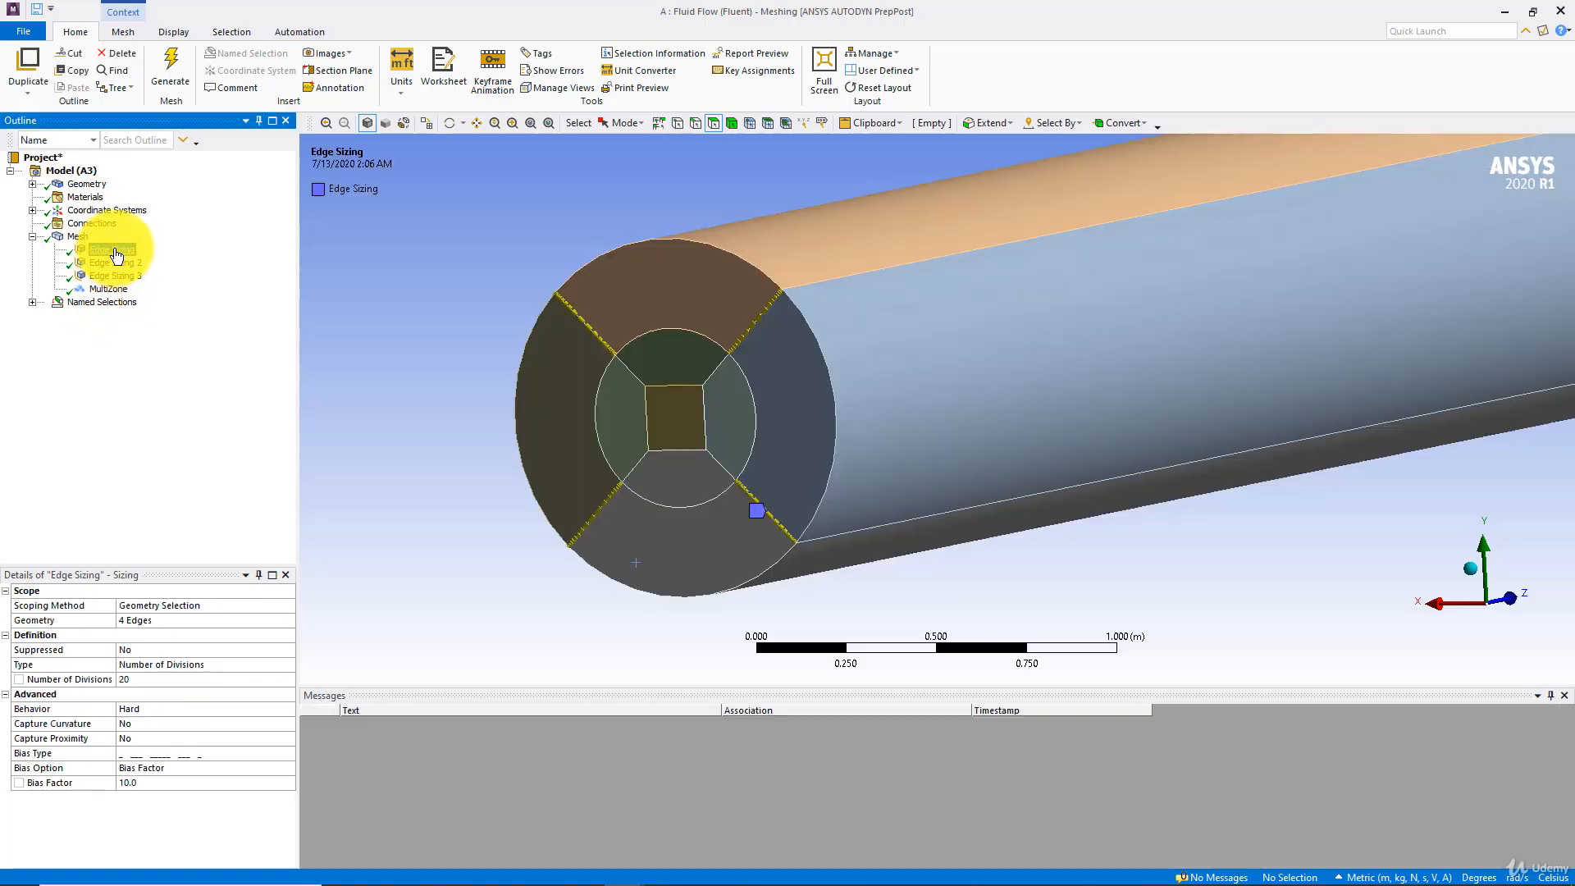
{"action": "key", "text": "Delete"}
{"action": "left_click", "coordinate": [771, 507]}
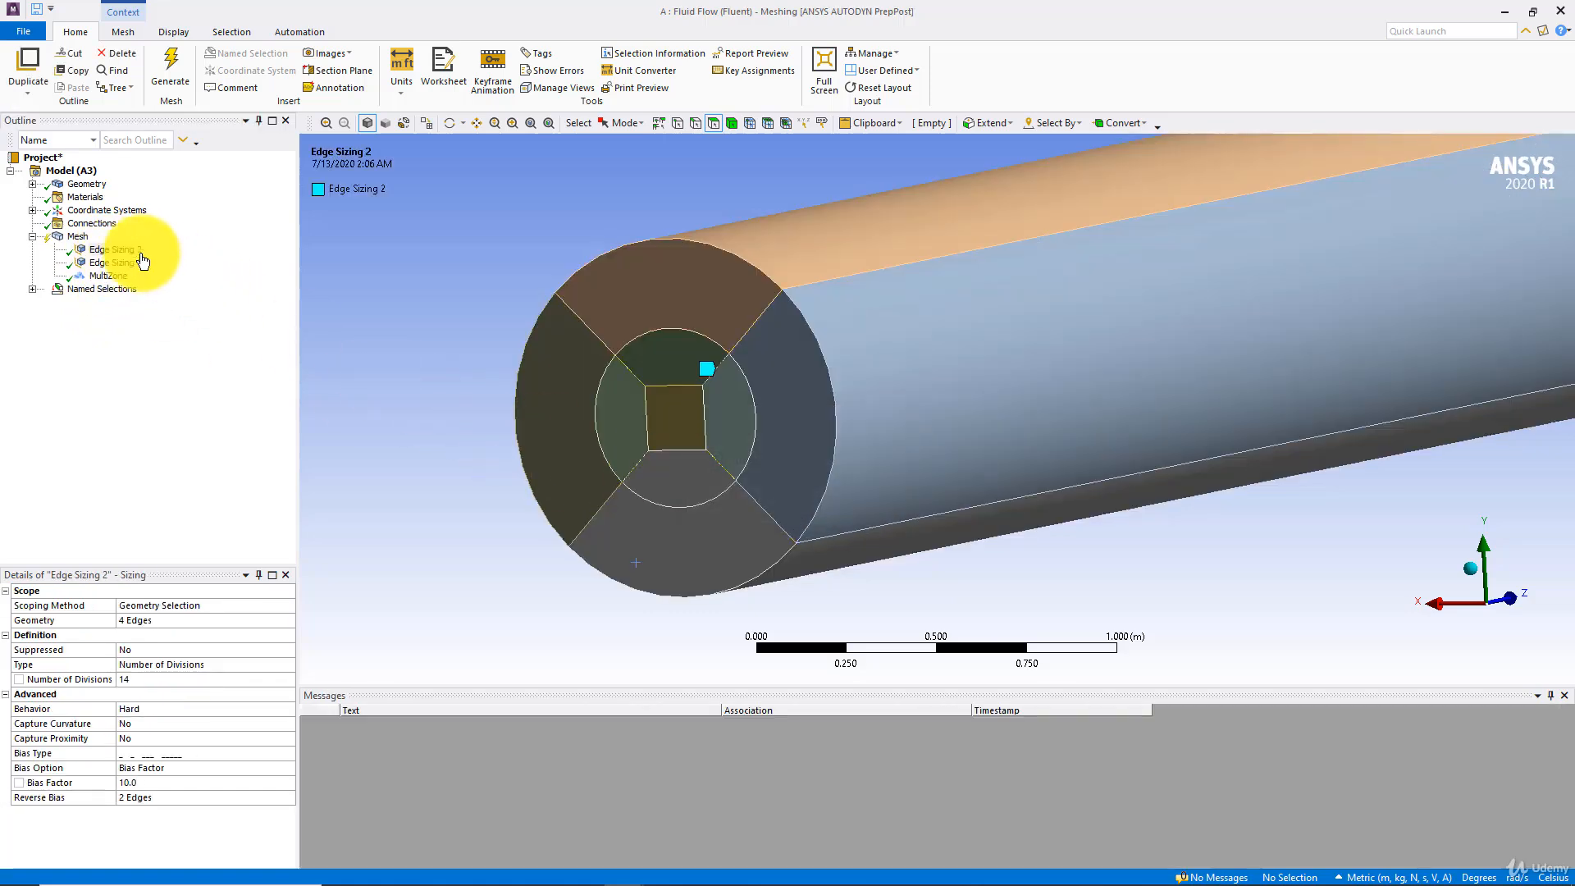
{"action": "key", "text": "Delete"}
{"action": "left_click", "coordinate": [767, 505]}
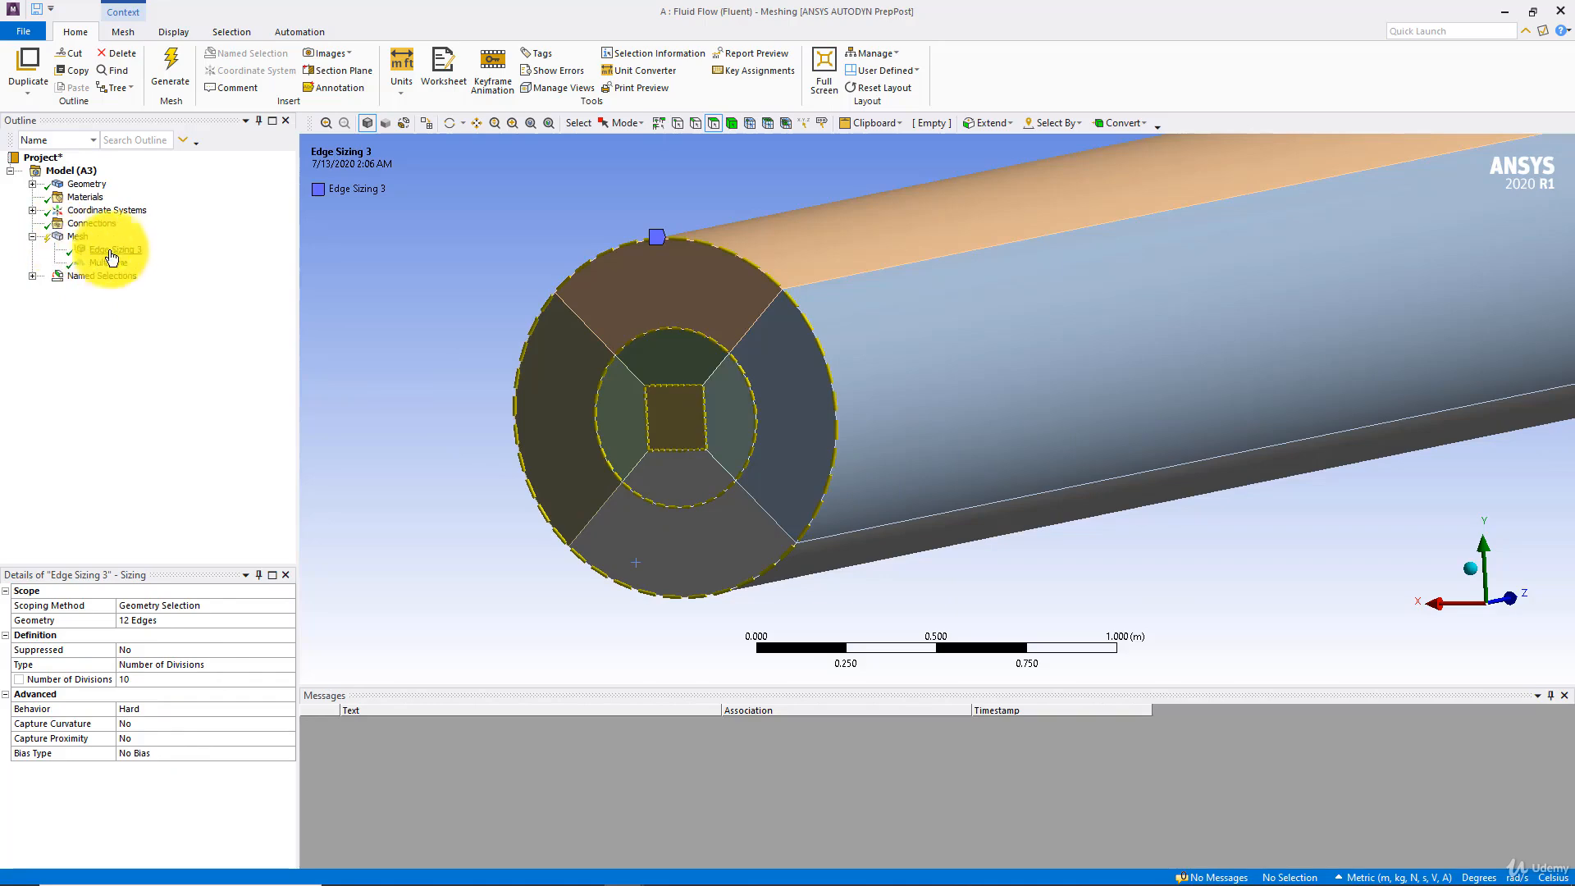
{"action": "key", "text": "Delete"}
{"action": "left_click", "coordinate": [775, 502]}
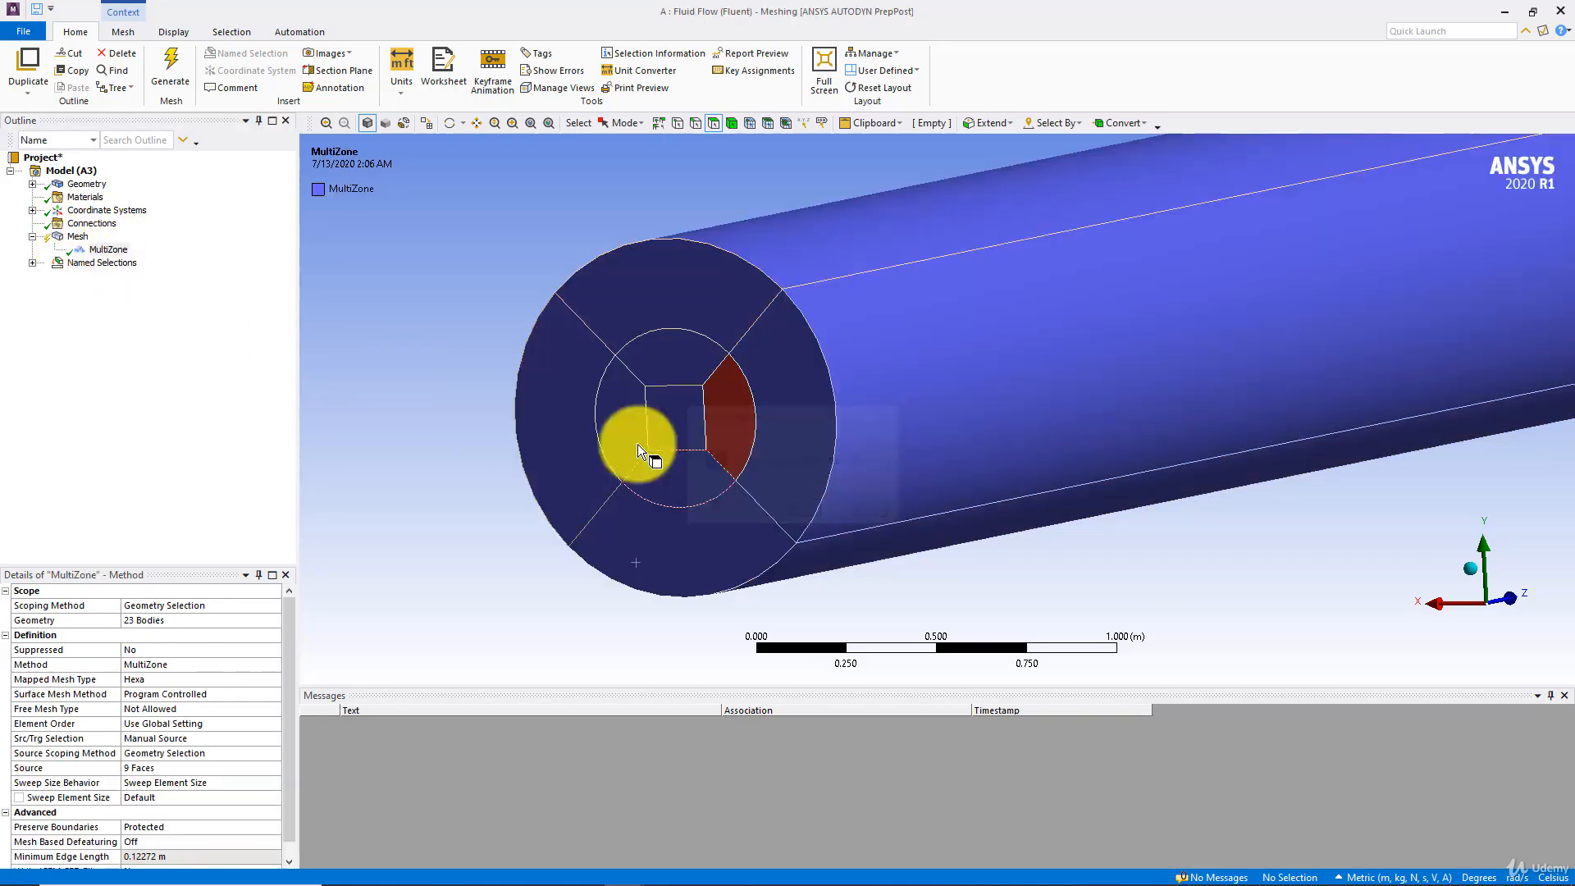
Clear all generated mesh data from the model
{"action": "right_click", "coordinate": [88, 237]}
{"action": "mouse_move", "coordinate": [118, 251]}
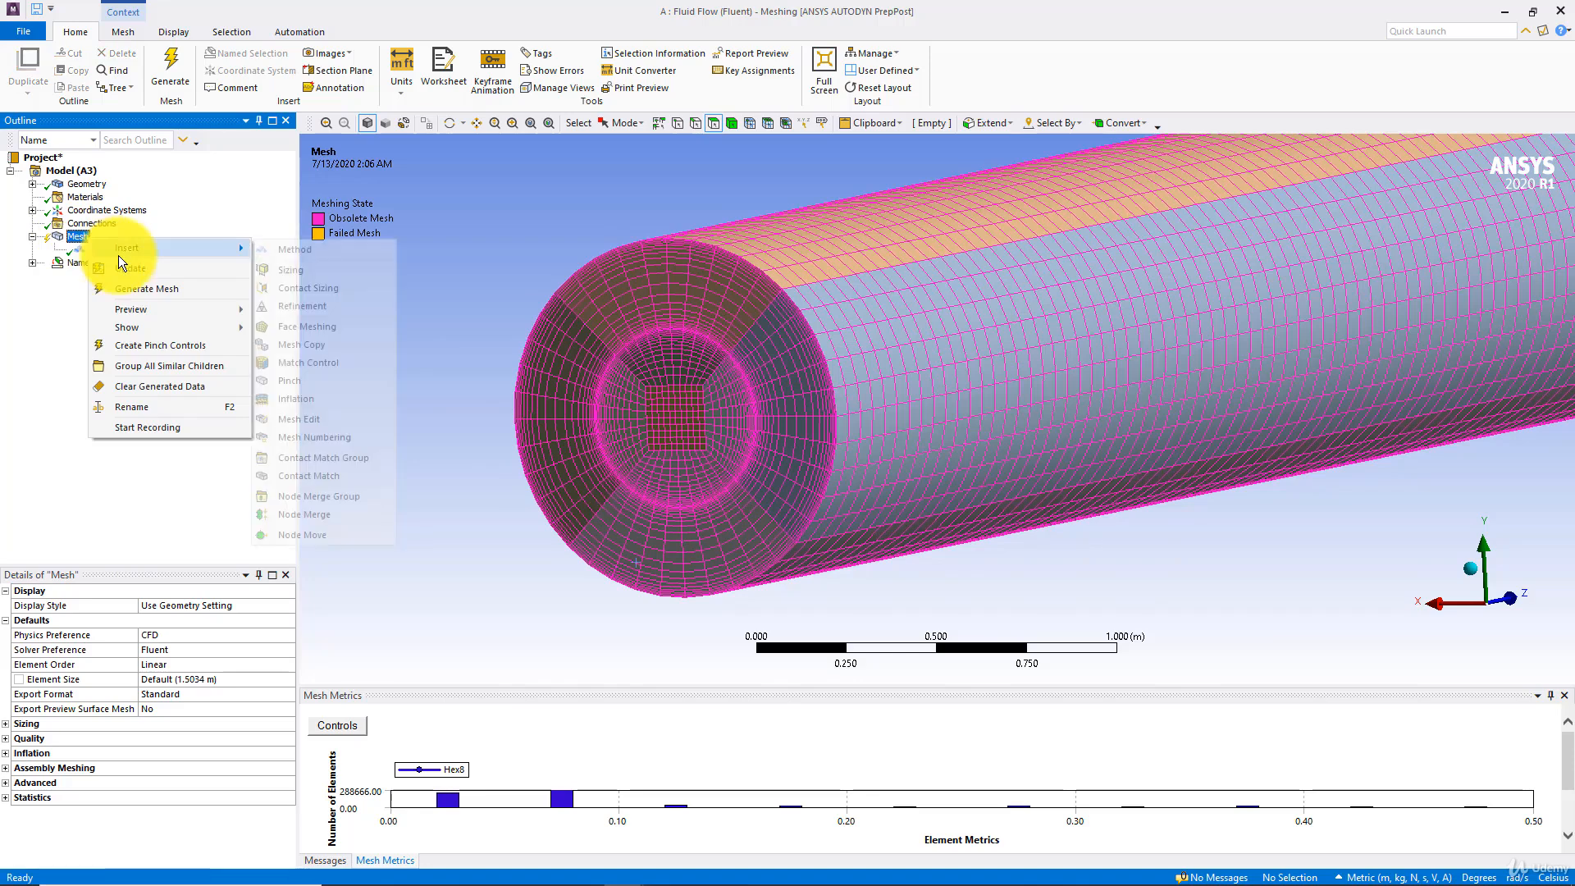
{"action": "left_click", "coordinate": [161, 385]}
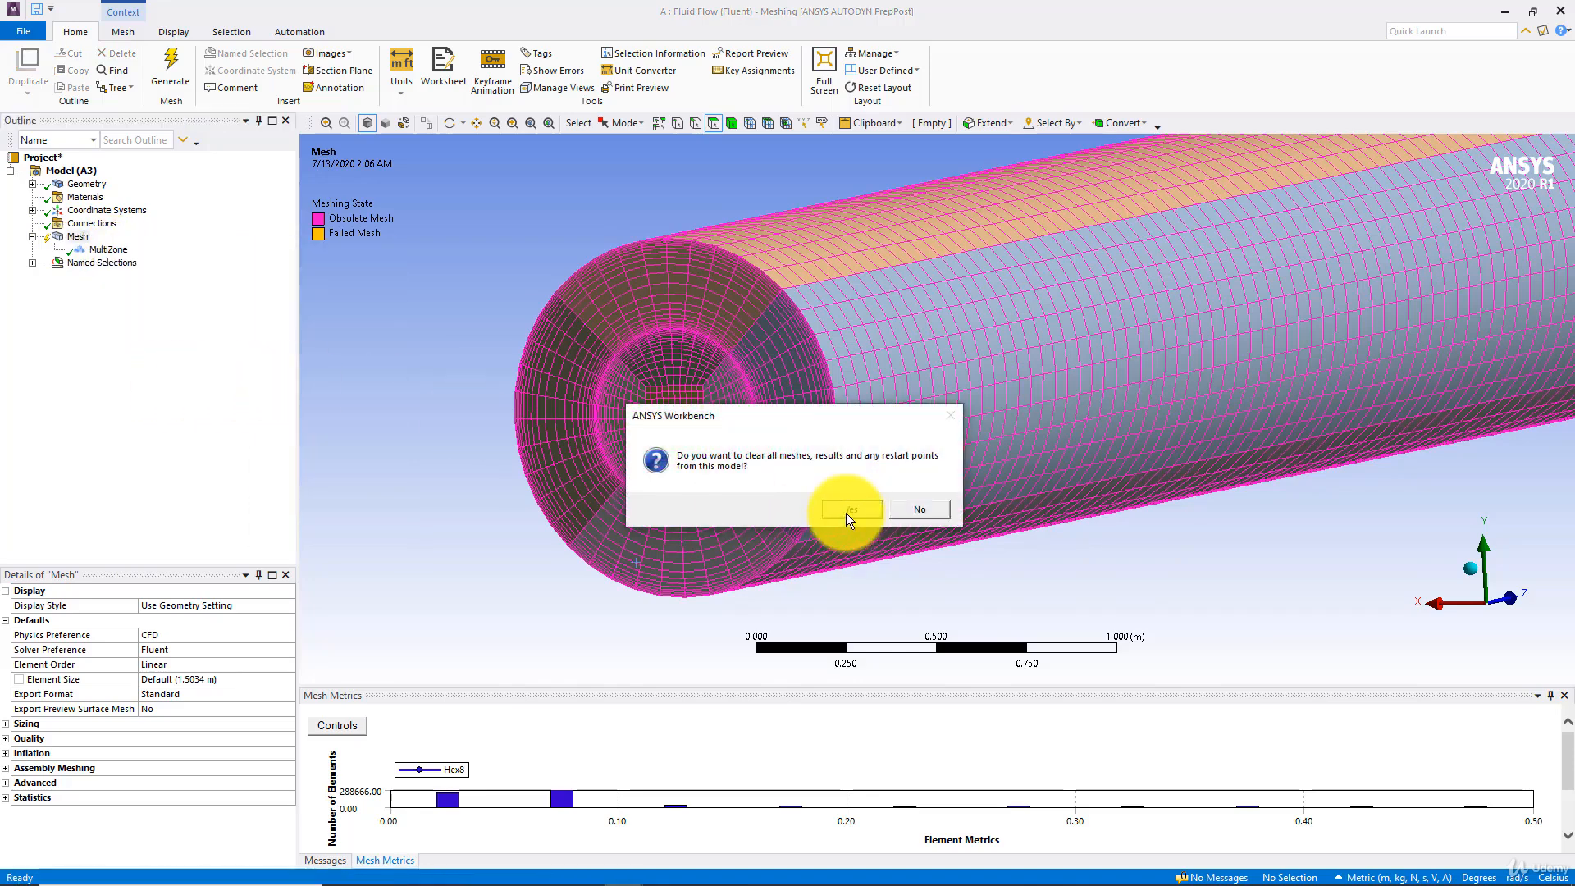
{"action": "left_click", "coordinate": [849, 510]}
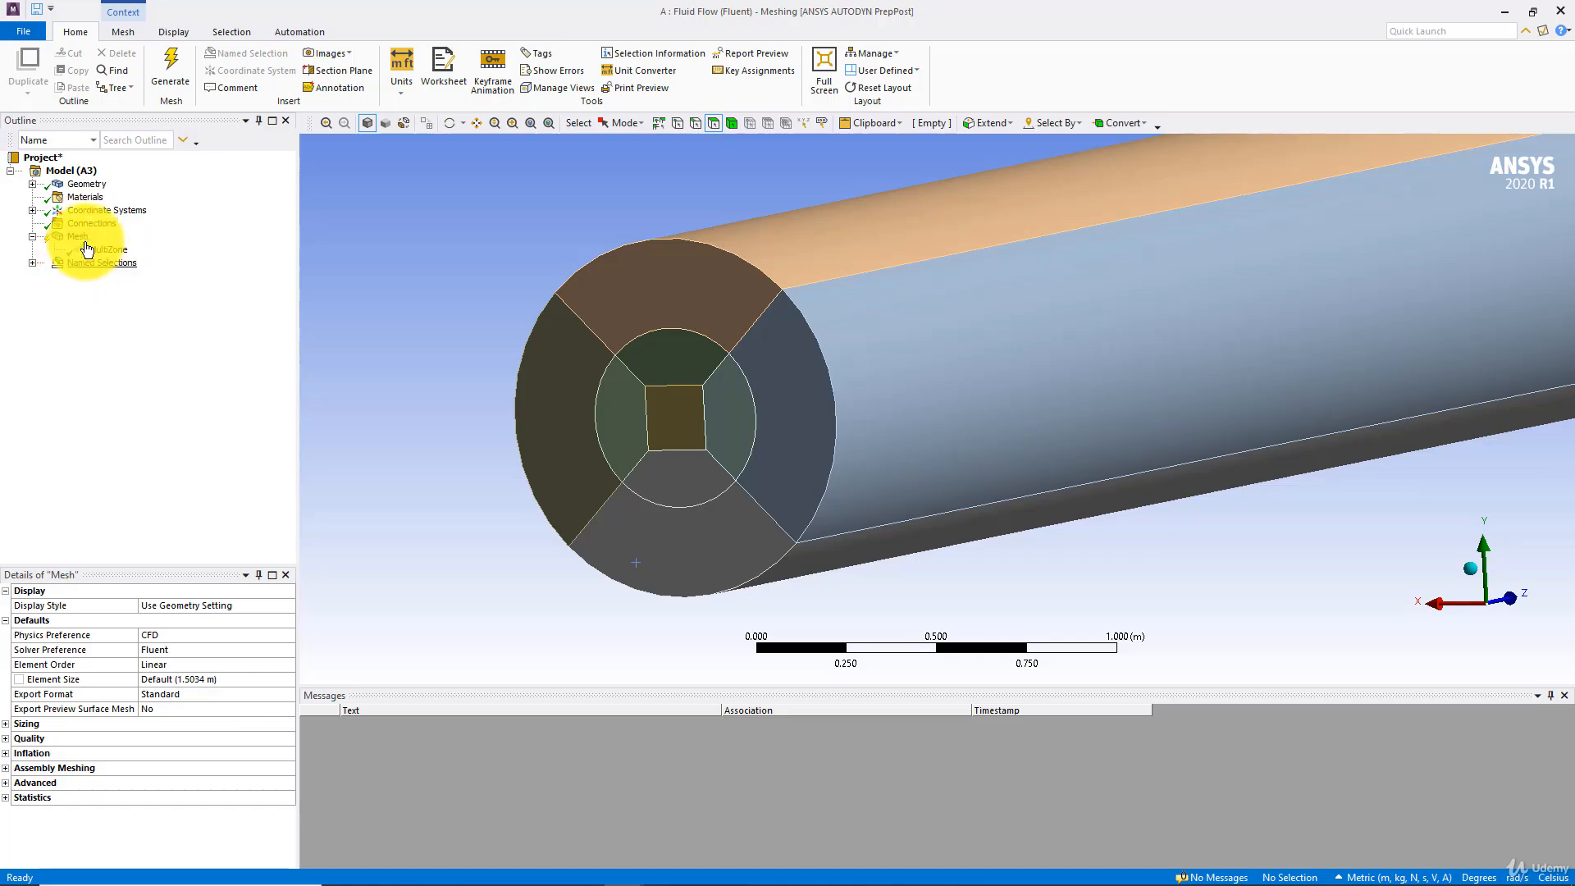
Examine the new end-face mesh at the outer wall, the radial block boundaries and the central square
{"action": "scroll", "coordinate": [570, 361], "scroll_direction": "up", "scroll_amount": 5}
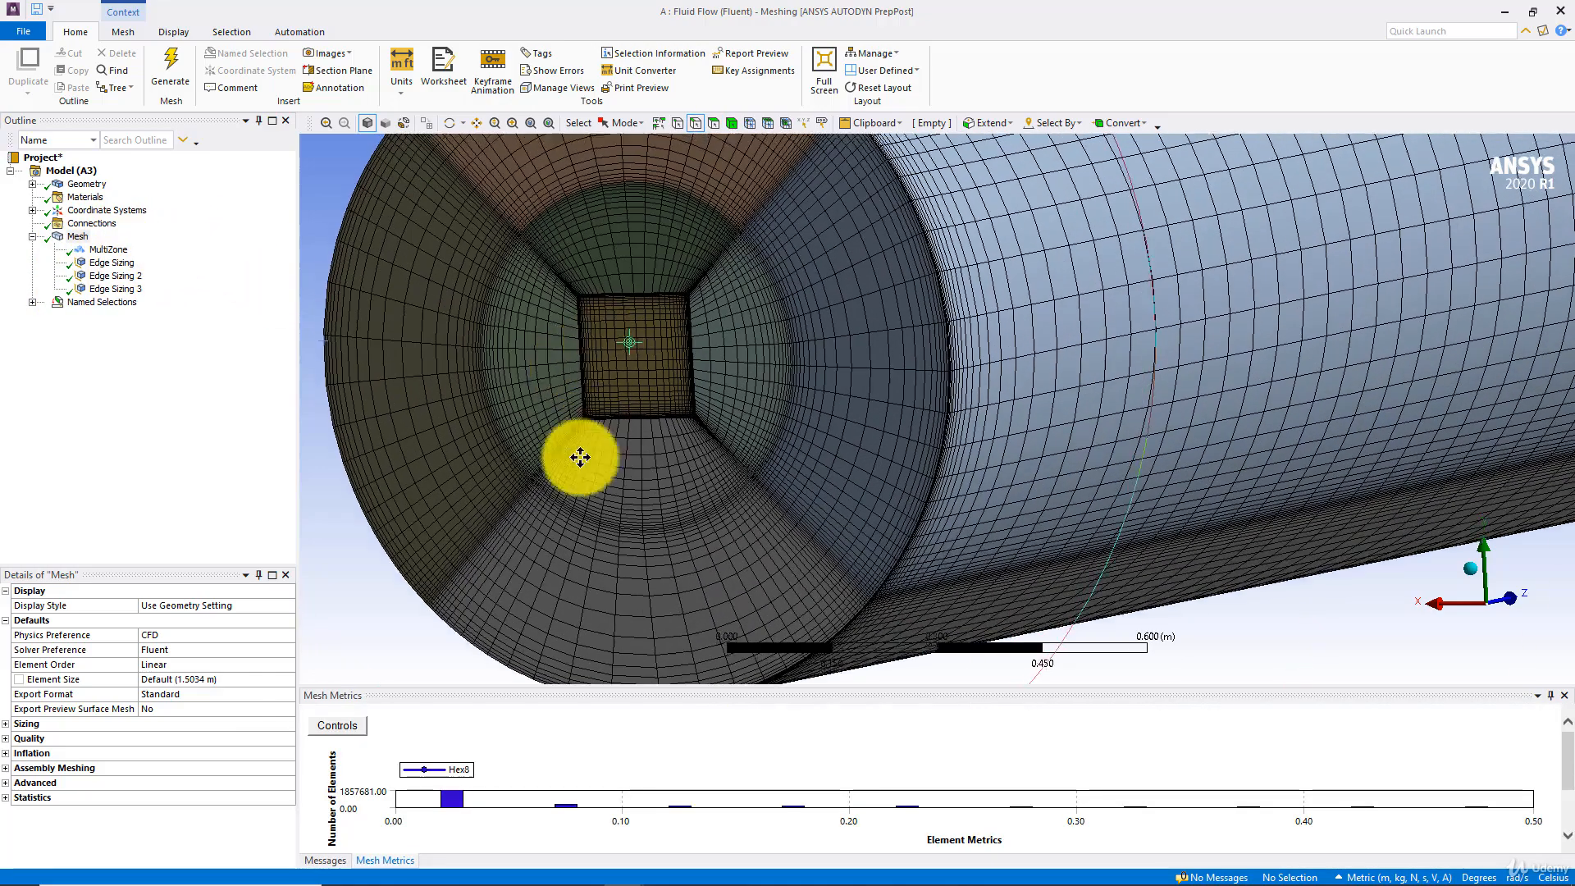
{"action": "middle_click_drag", "start_coordinate": [580, 457], "coordinate": [556, 600], "text": "ctrl"}
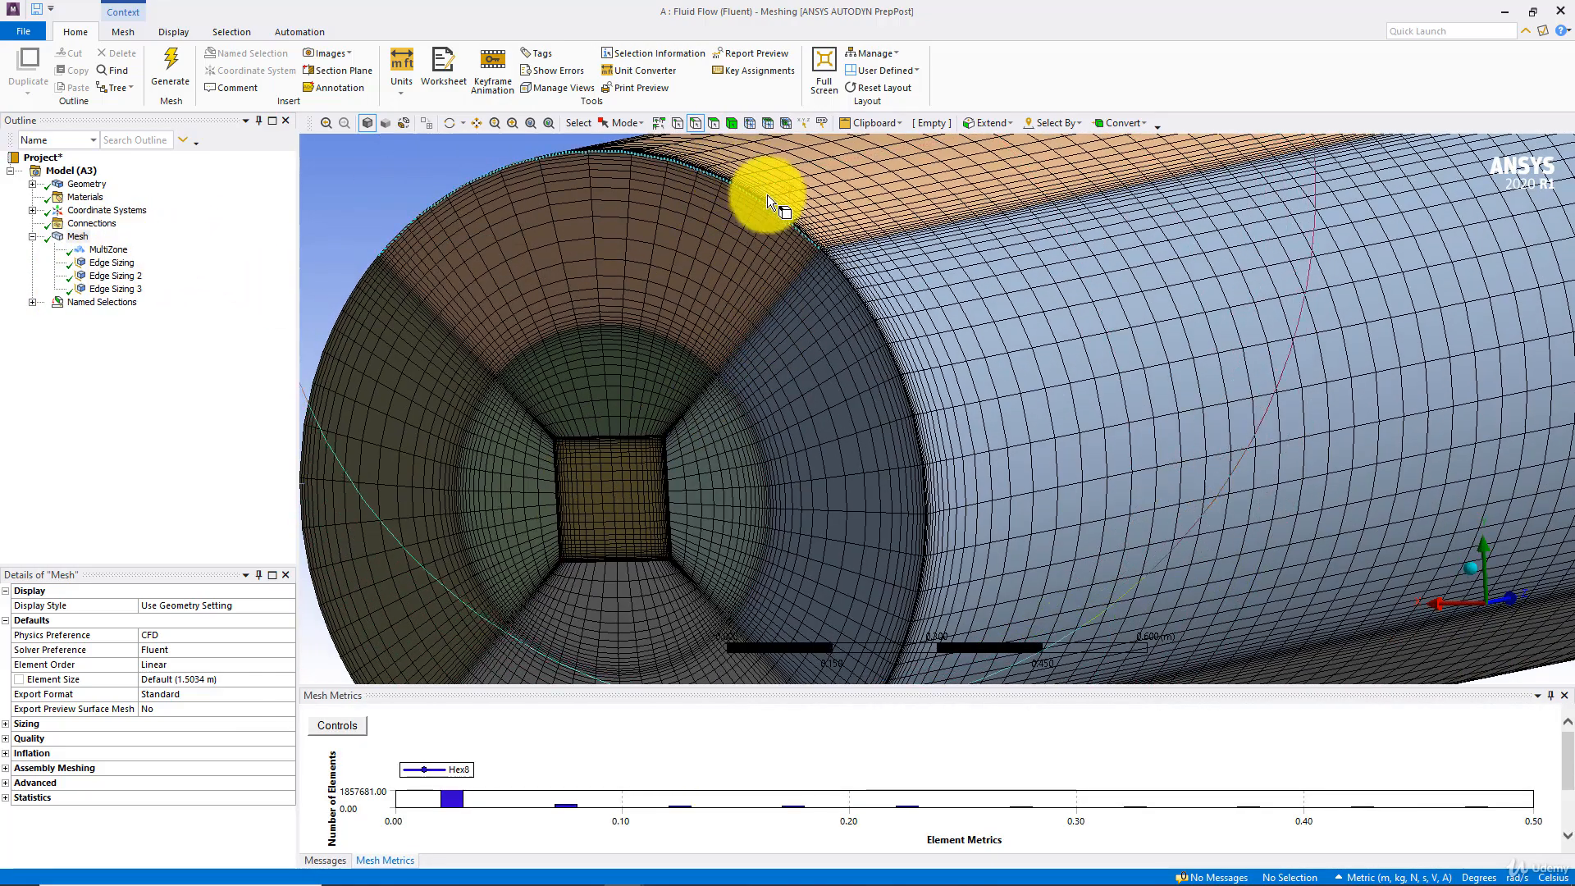
{"action": "scroll", "coordinate": [830, 248], "scroll_direction": "up", "scroll_amount": 4}
{"action": "middle_click_drag", "start_coordinate": [936, 333], "coordinate": [1066, 443], "text": "ctrl"}
{"action": "middle_click_drag", "start_coordinate": [956, 368], "coordinate": [910, 355]}
{"action": "scroll", "coordinate": [894, 402], "scroll_direction": "up", "scroll_amount": 5}
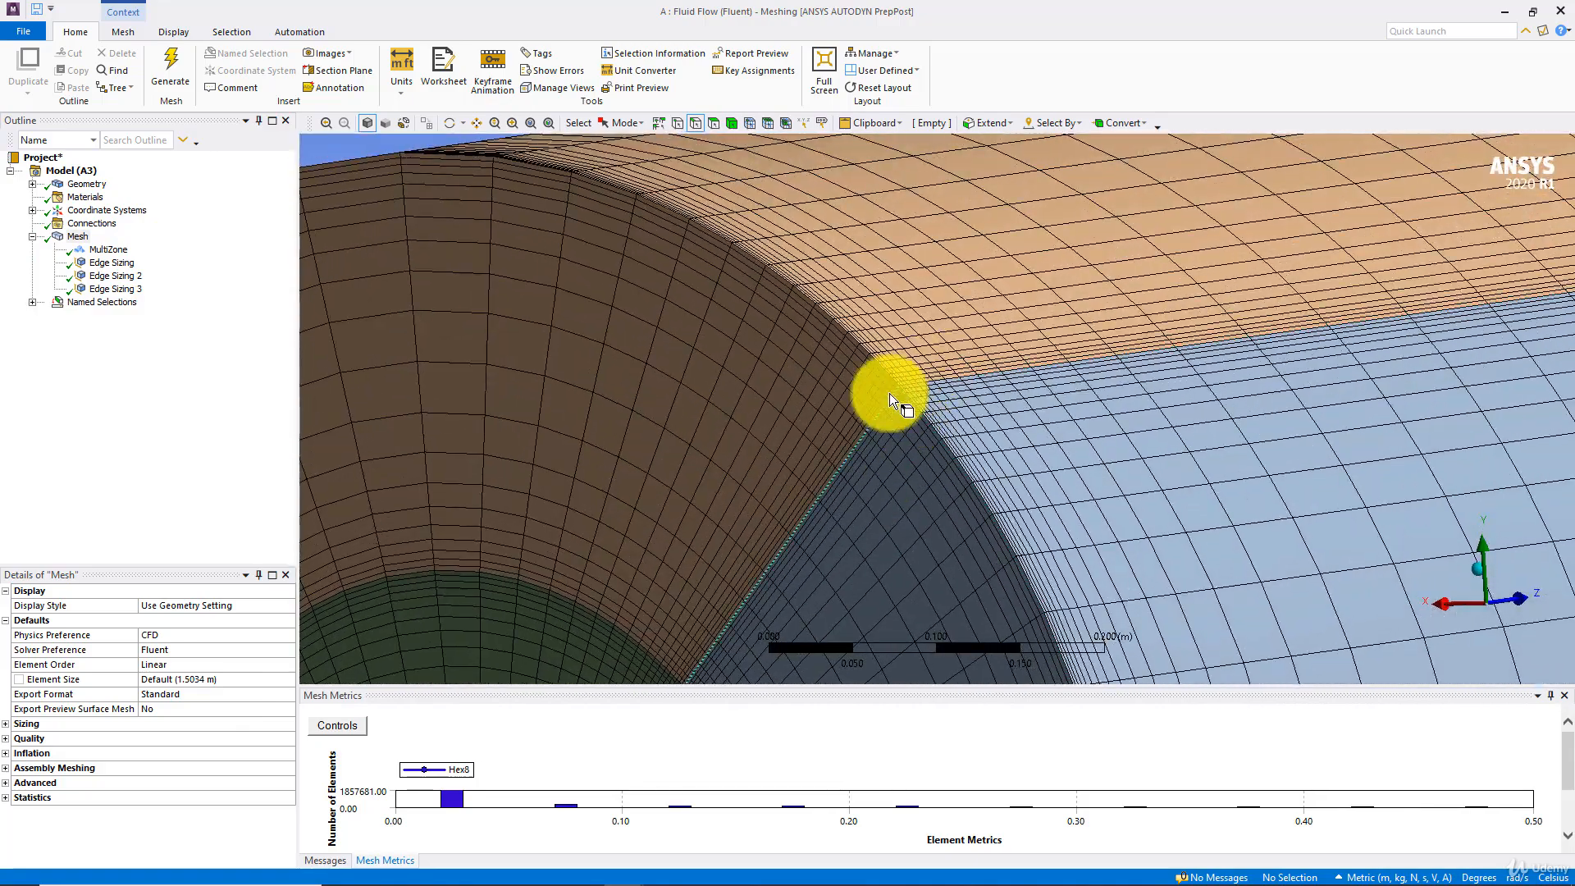
{"action": "mouse_move", "coordinate": [810, 426]}
{"action": "middle_mouse_down", "text": "ctrl"}
{"action": "mouse_move", "coordinate": [889, 211]}
{"action": "mouse_move", "coordinate": [969, 266]}
{"action": "middle_mouse_up", "text": "ctrl"}
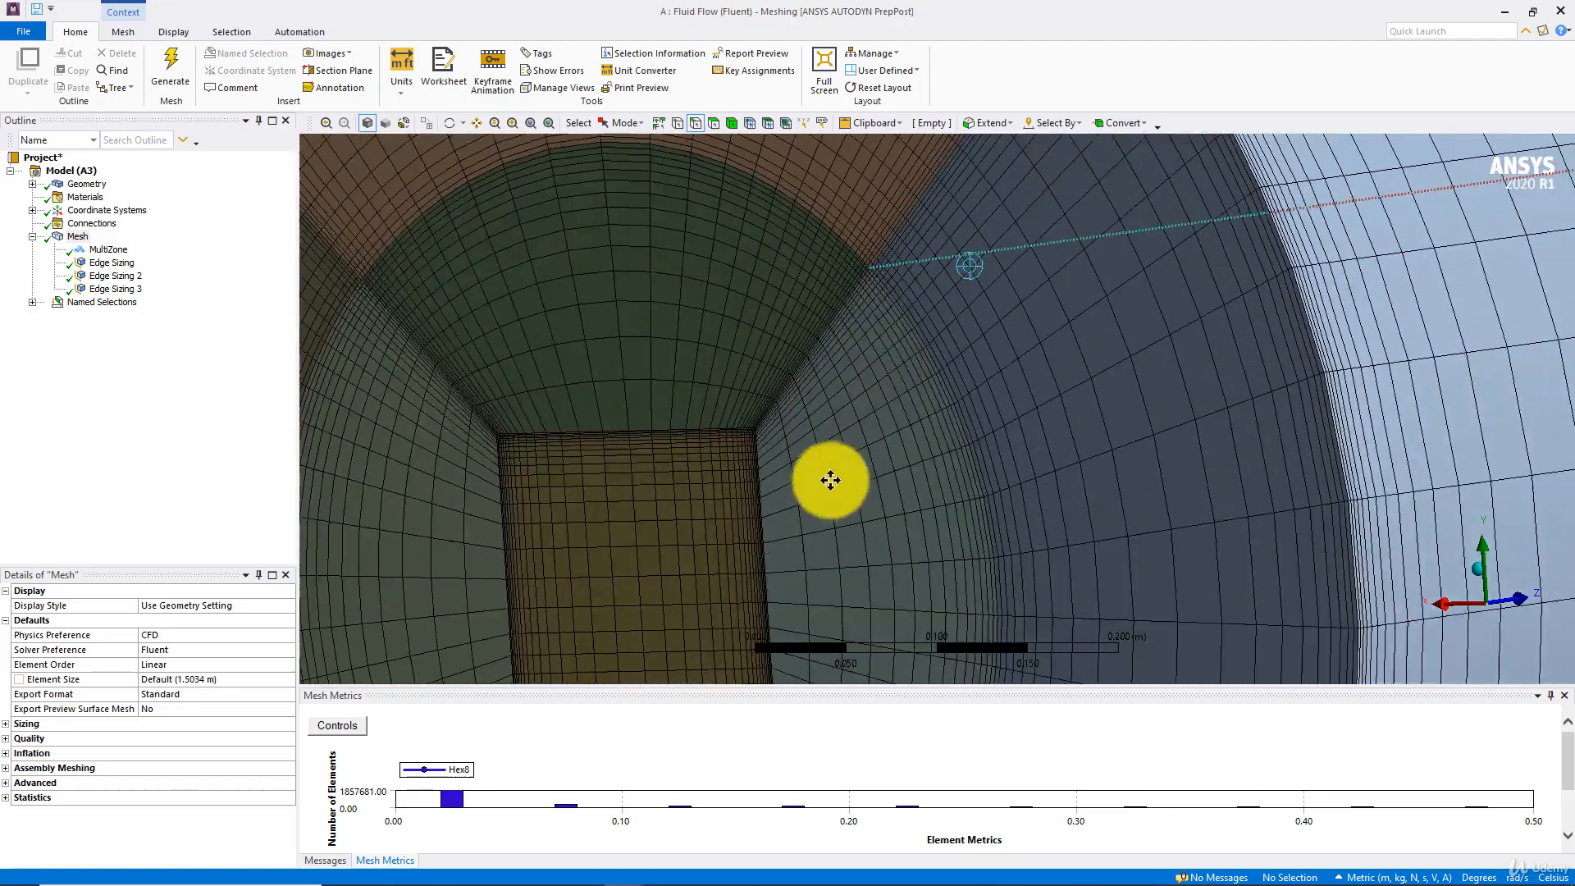
Set the behavior of Edge Sizing 3, which covers the square and circular end-face edges, to Hard
{"action": "middle_click_drag", "start_coordinate": [830, 480], "coordinate": [847, 453], "text": "ctrl"}
{"action": "scroll", "coordinate": [829, 459], "scroll_direction": "up", "scroll_amount": 5}
{"action": "middle_click_drag", "start_coordinate": [693, 464], "coordinate": [873, 459], "text": "ctrl"}
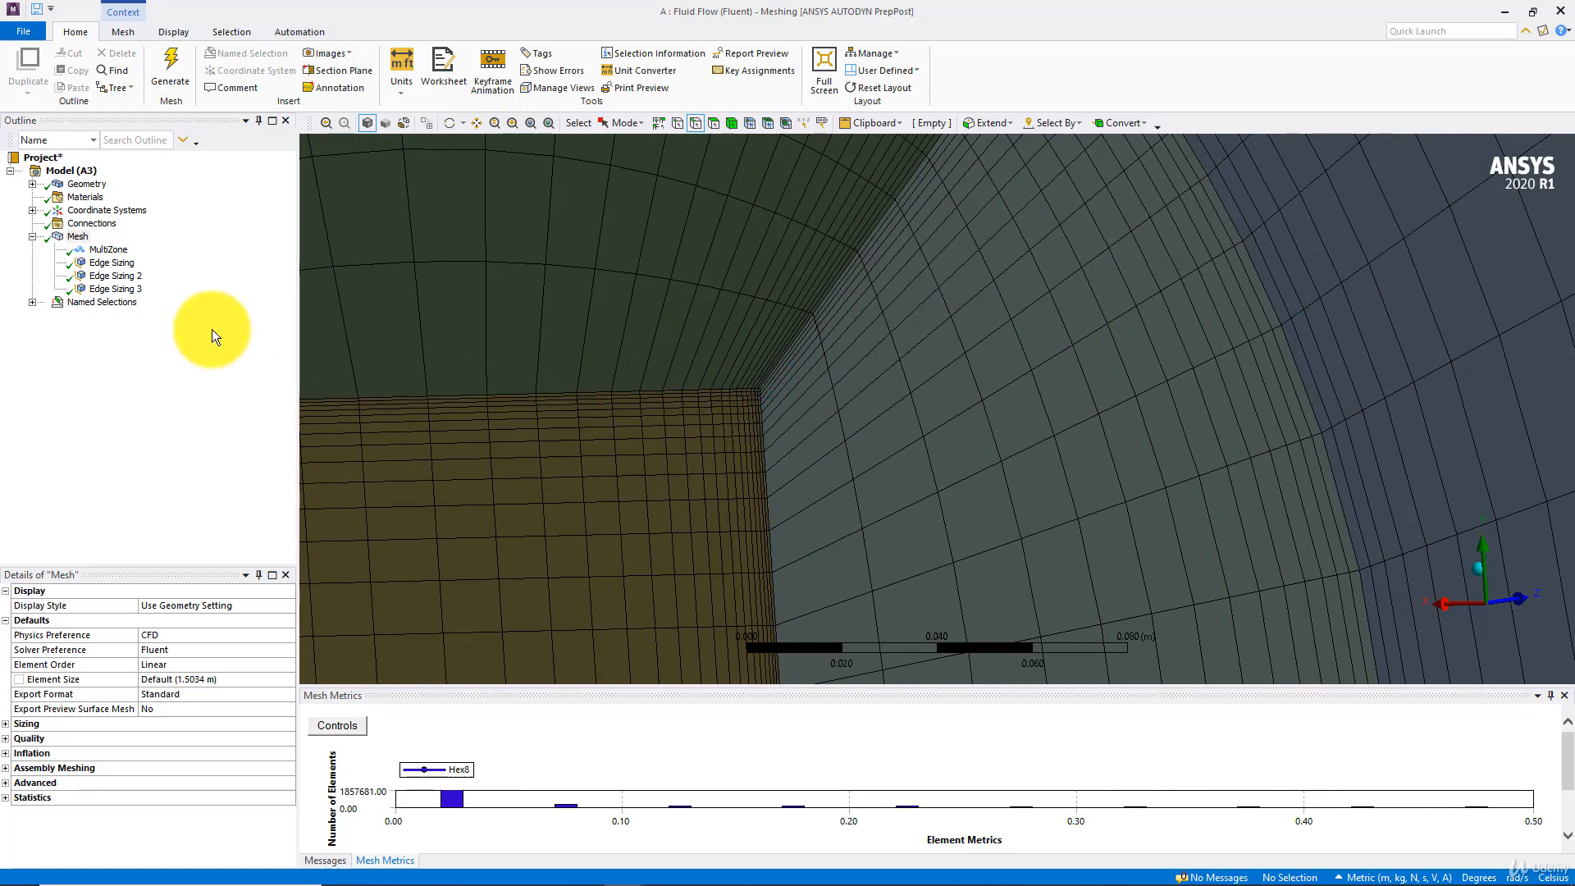
{"action": "left_click", "coordinate": [119, 288]}
{"action": "left_click", "coordinate": [173, 708]}
{"action": "left_click", "coordinate": [286, 708]}
{"action": "left_click", "coordinate": [154, 734]}
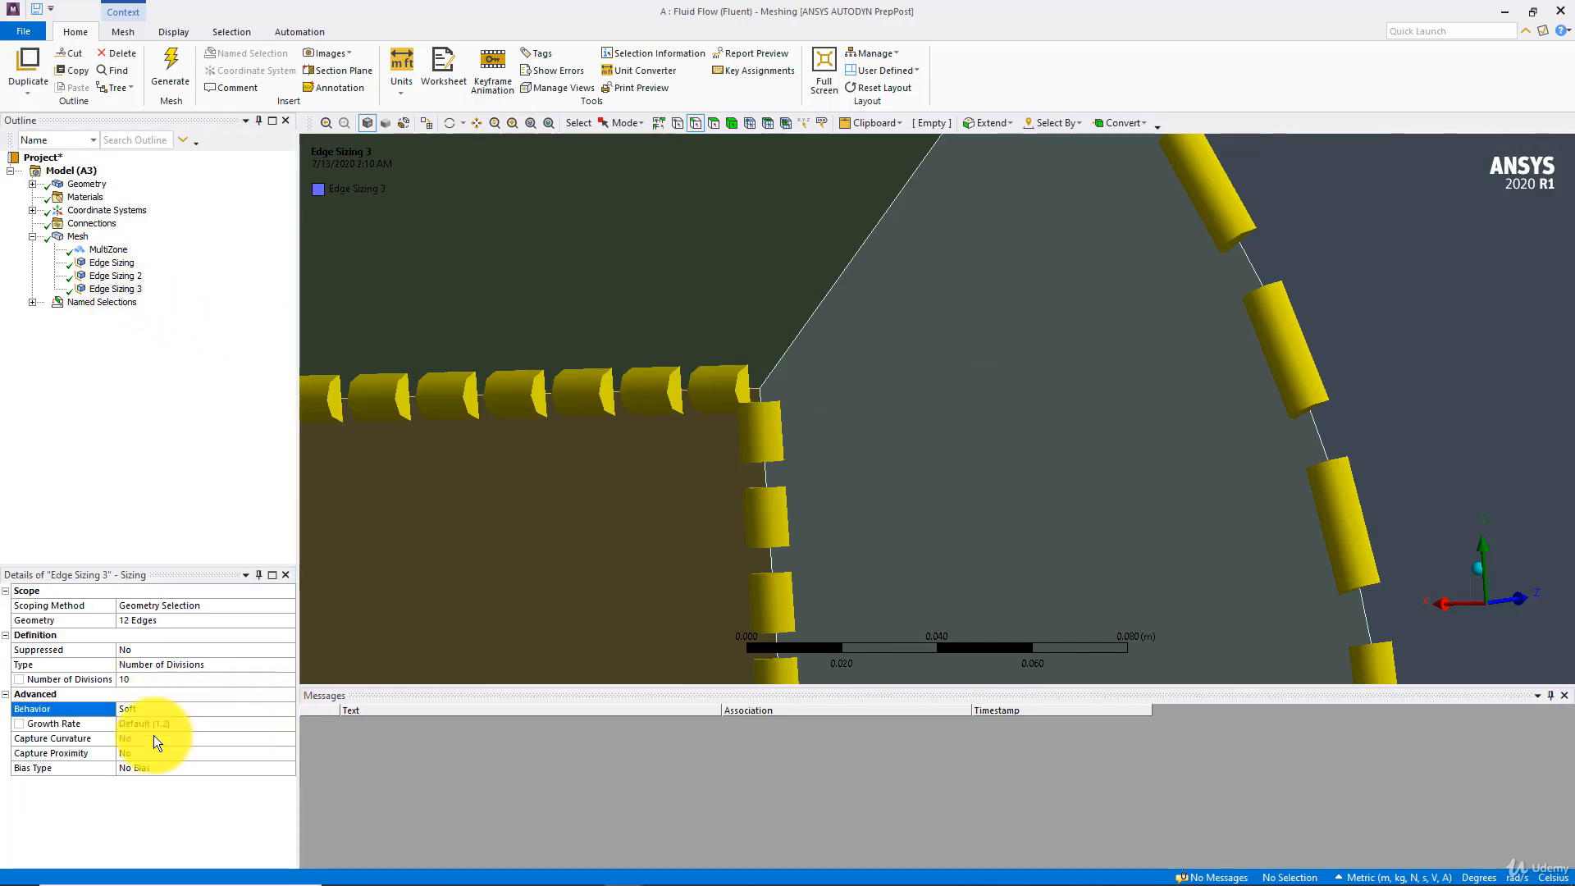
Regenerate the mesh with the hard edge sizing and display the pipe's end face
{"action": "left_click", "coordinate": [168, 82]}
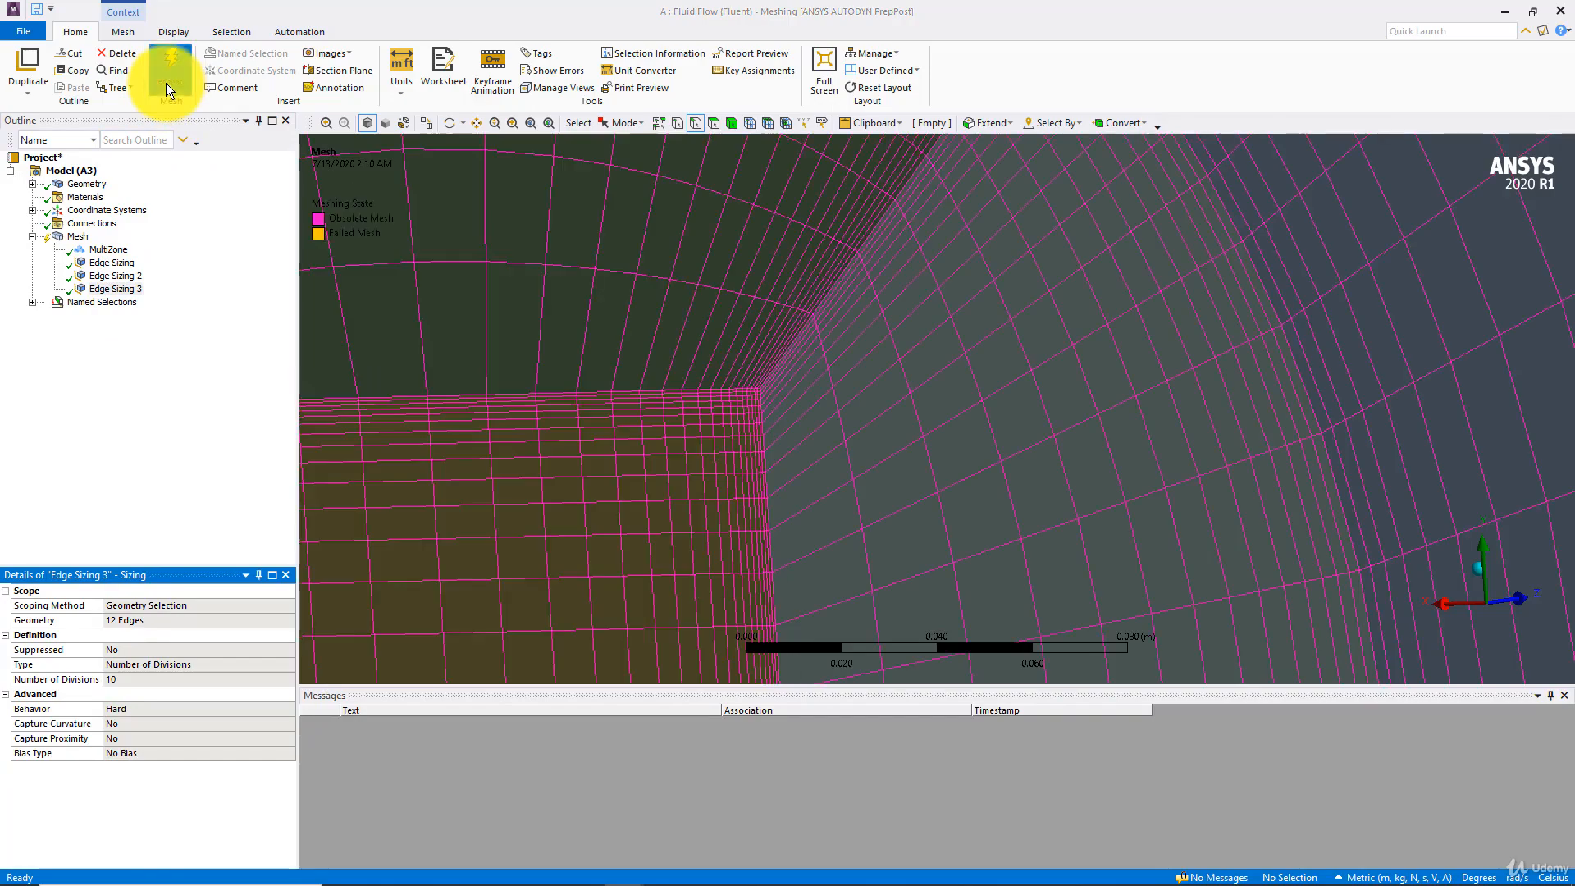
{"action": "left_click", "coordinate": [897, 496]}
{"action": "scroll", "coordinate": [897, 497], "scroll_direction": "down", "scroll_amount": 4}
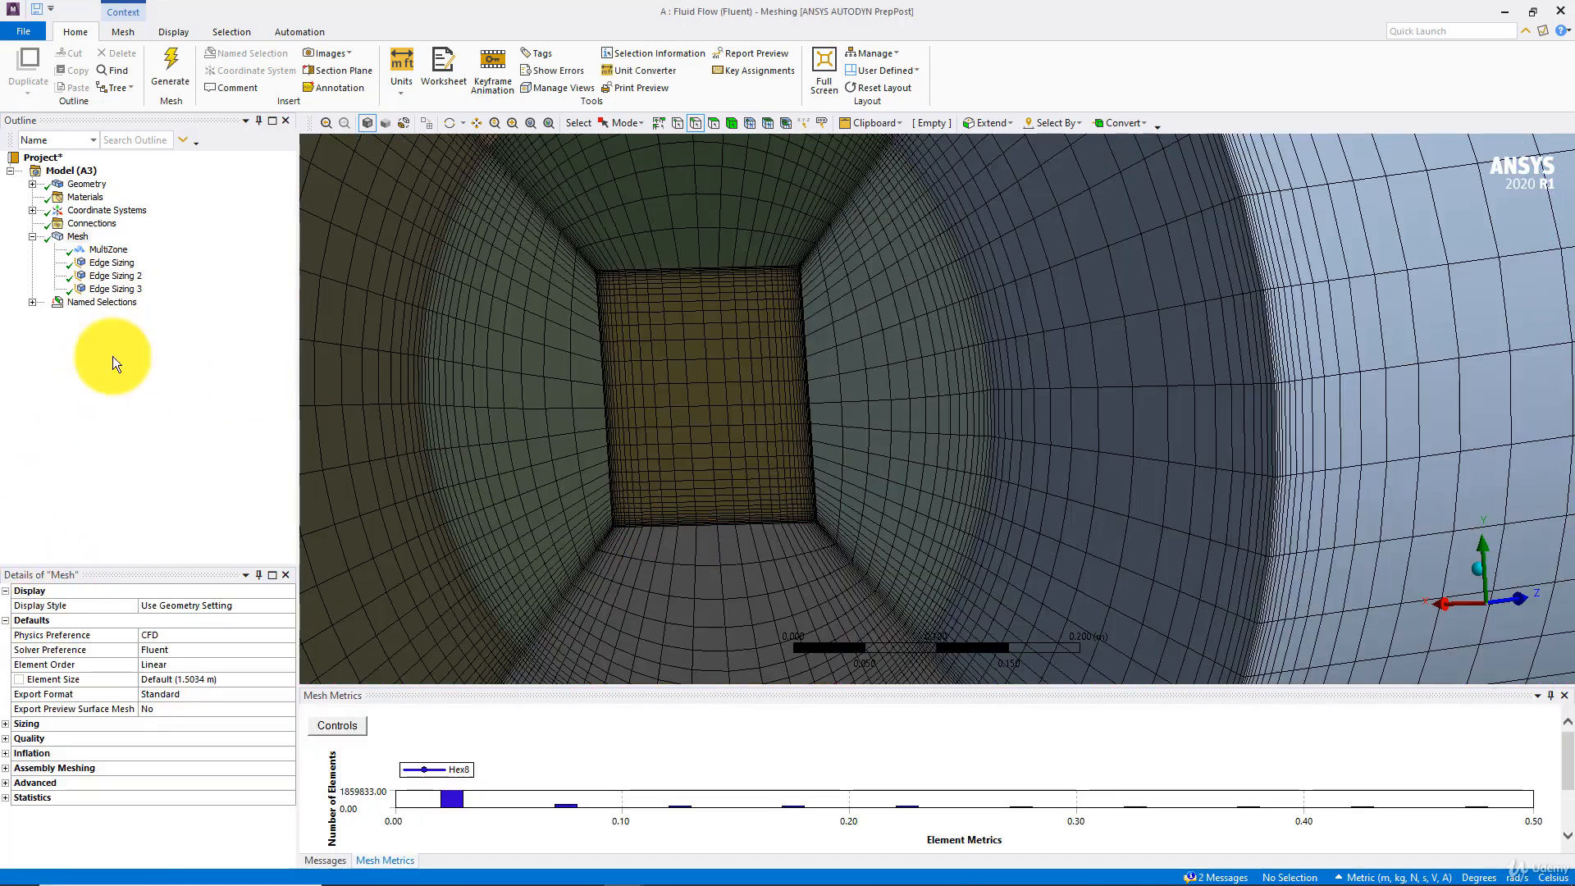
Review the Edge Sizing 3 settings and examine the end-face mesh around the central square
{"action": "left_click", "coordinate": [115, 289]}
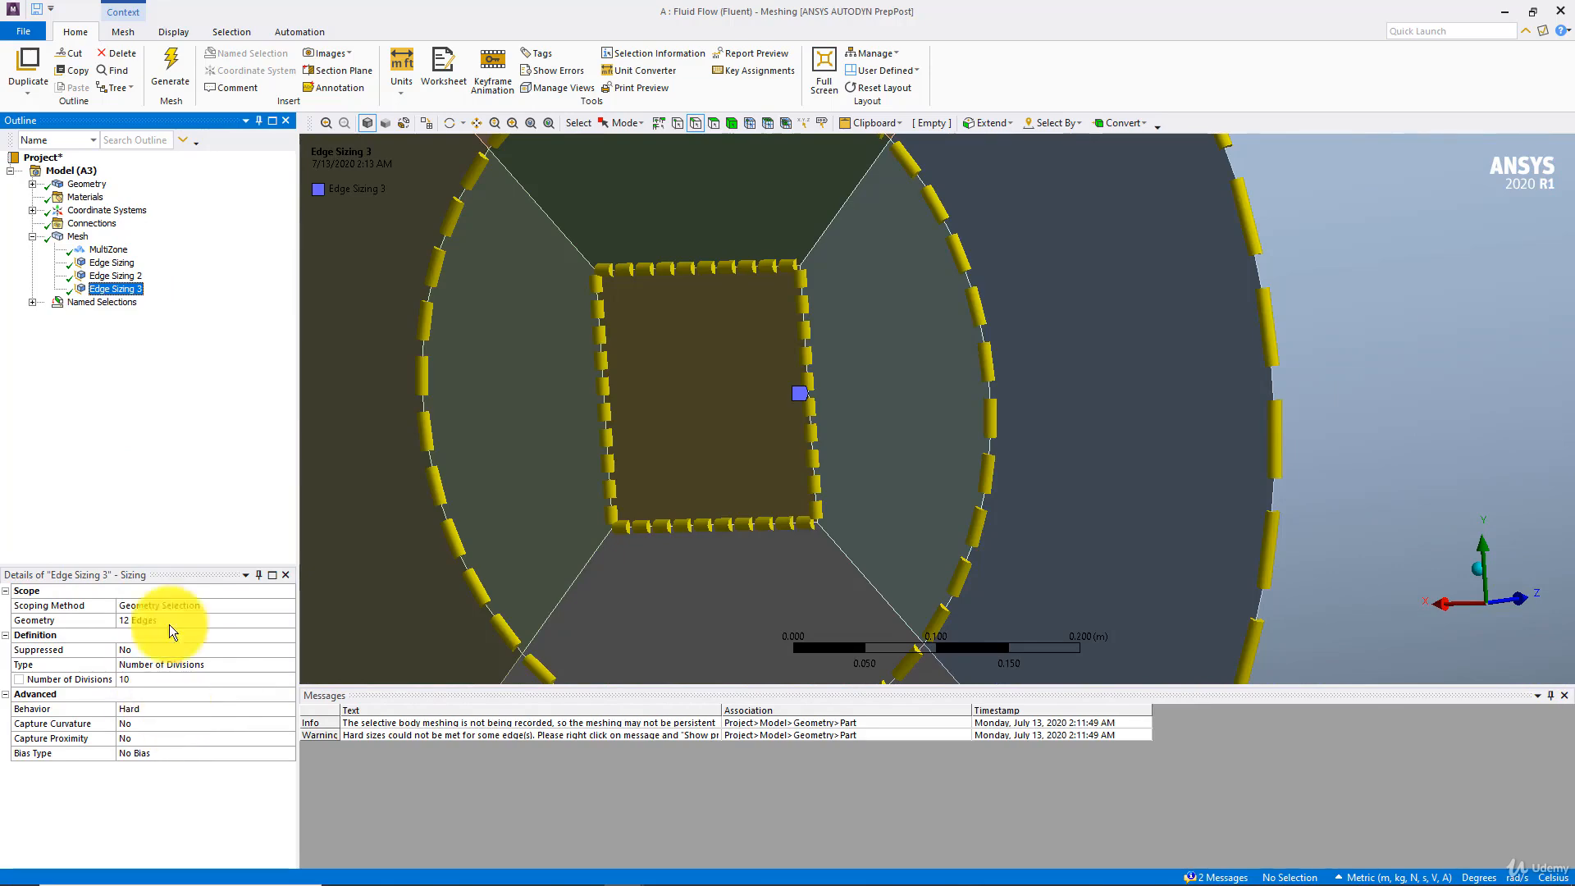
{"action": "left_click", "coordinate": [82, 237]}
{"action": "middle_click_drag", "start_coordinate": [574, 320], "coordinate": [751, 315]}
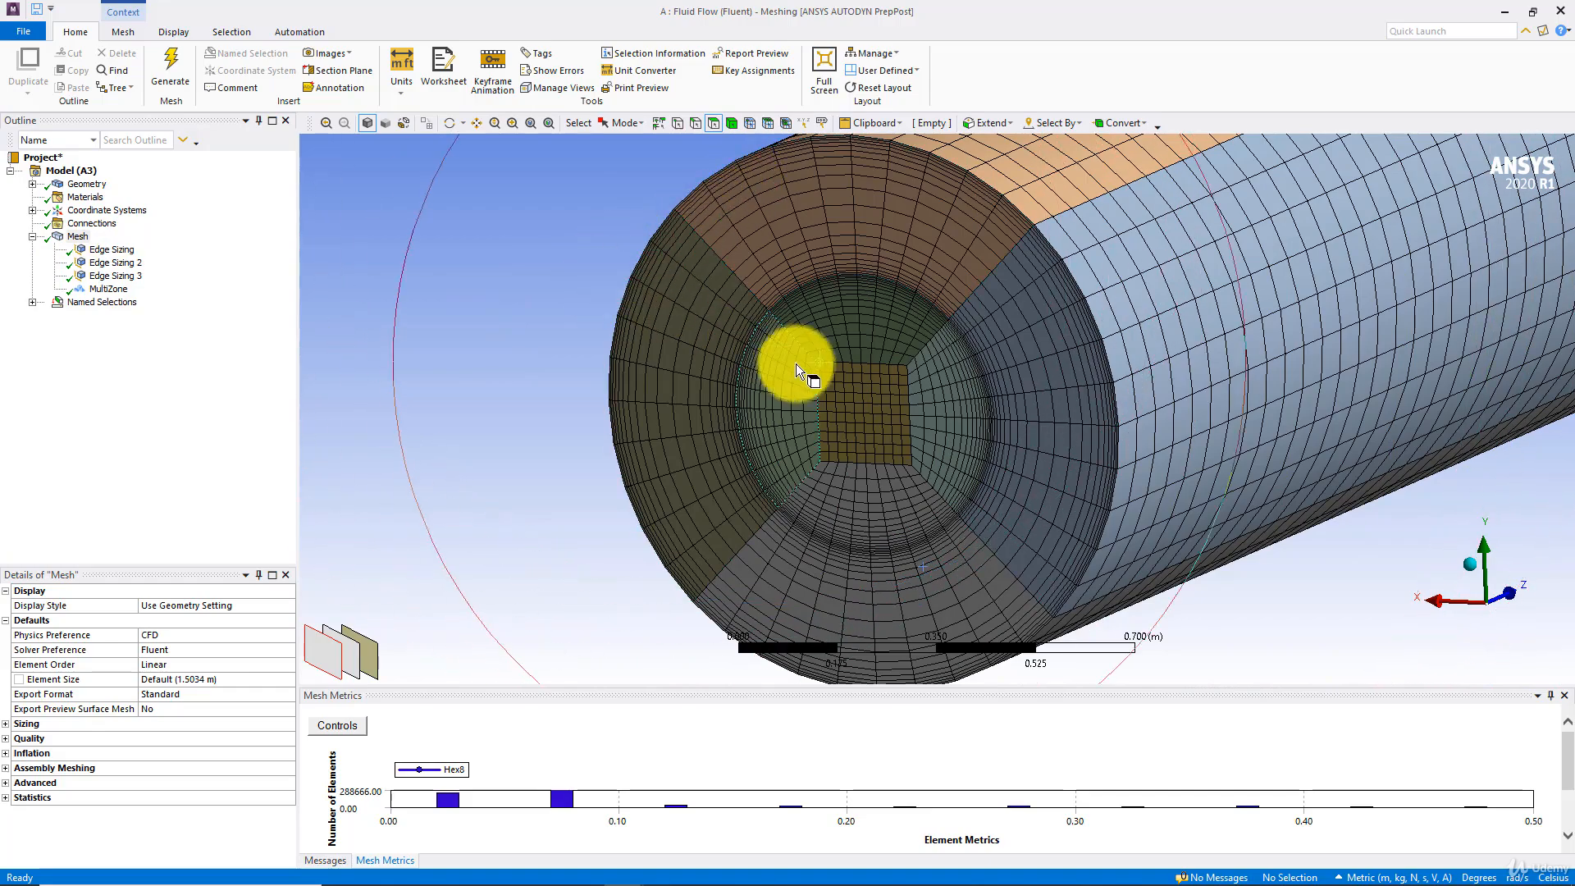
{"action": "scroll", "coordinate": [813, 378], "scroll_direction": "up", "scroll_amount": 5}
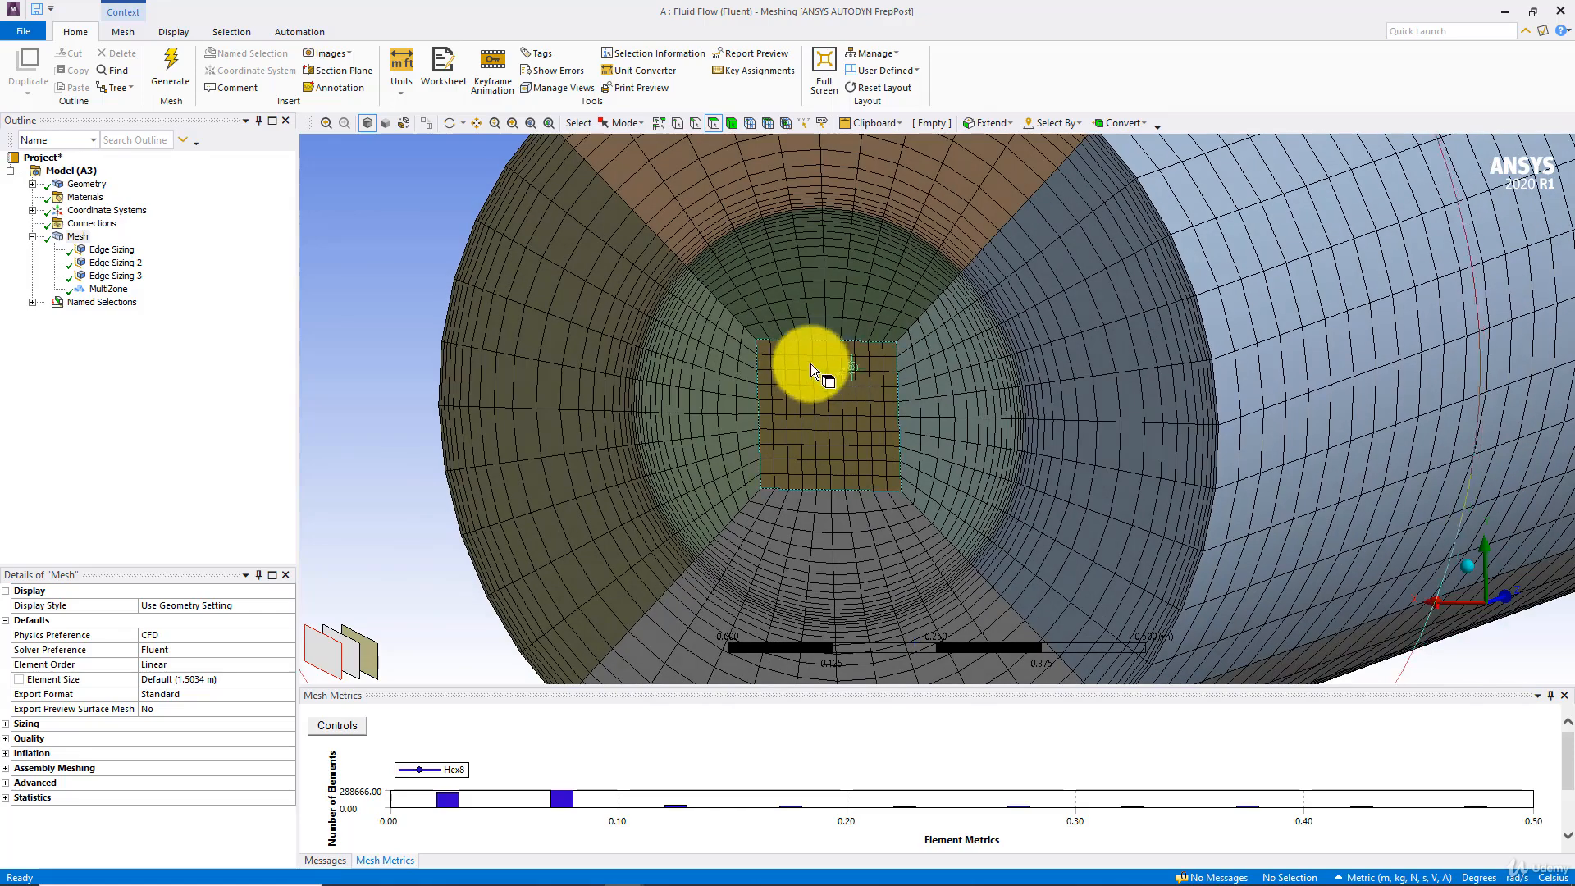
{"action": "middle_click_drag", "start_coordinate": [740, 328], "coordinate": [749, 334]}
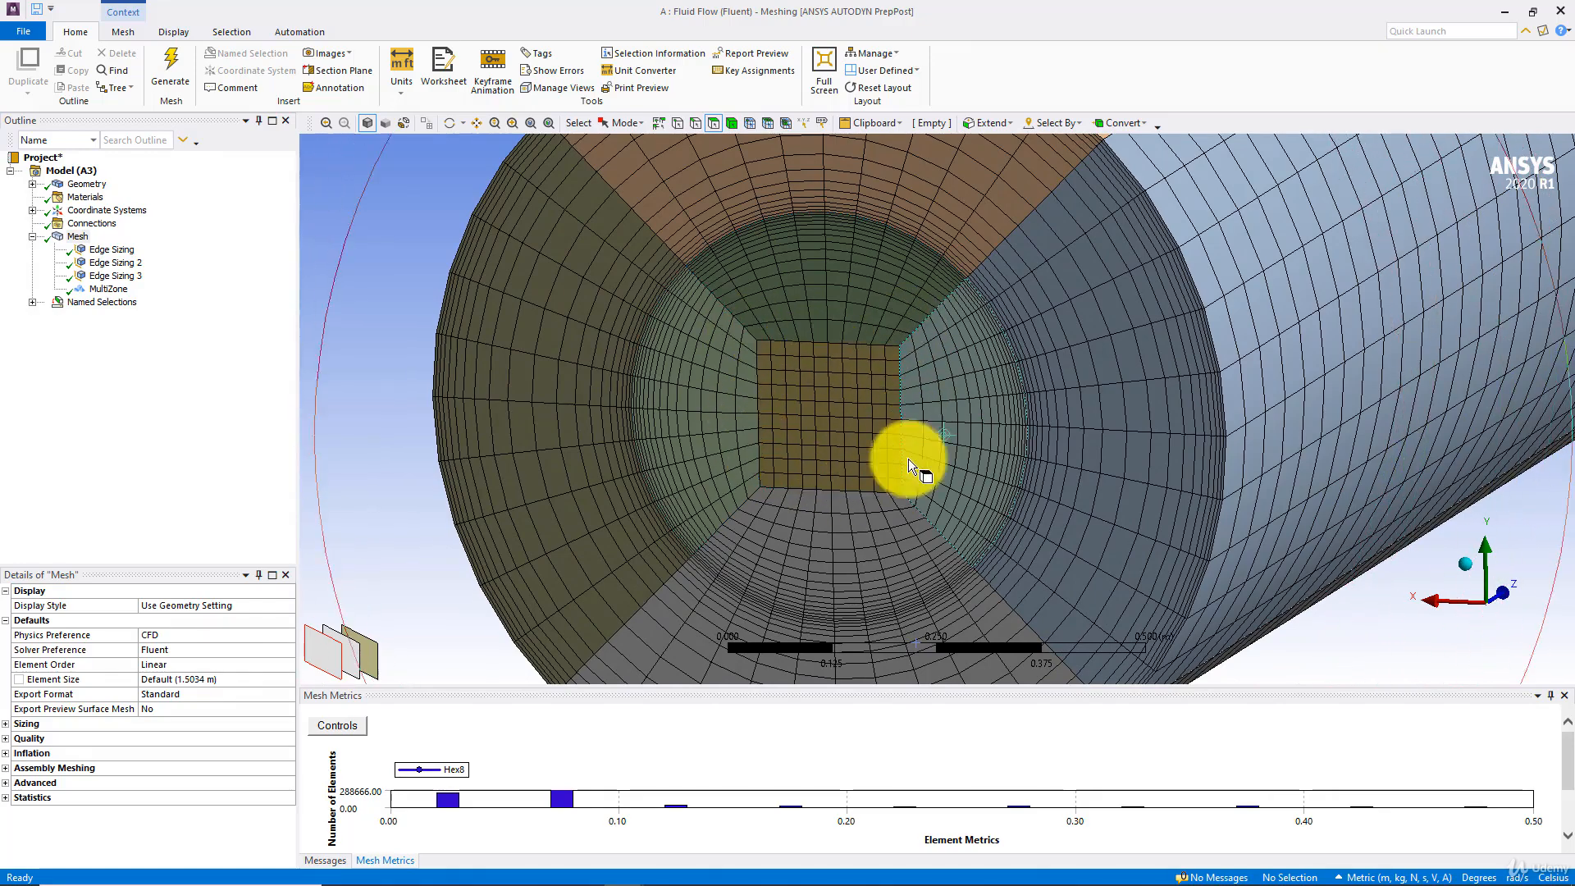
{"action": "scroll", "coordinate": [757, 352], "scroll_direction": "up", "scroll_amount": 3}
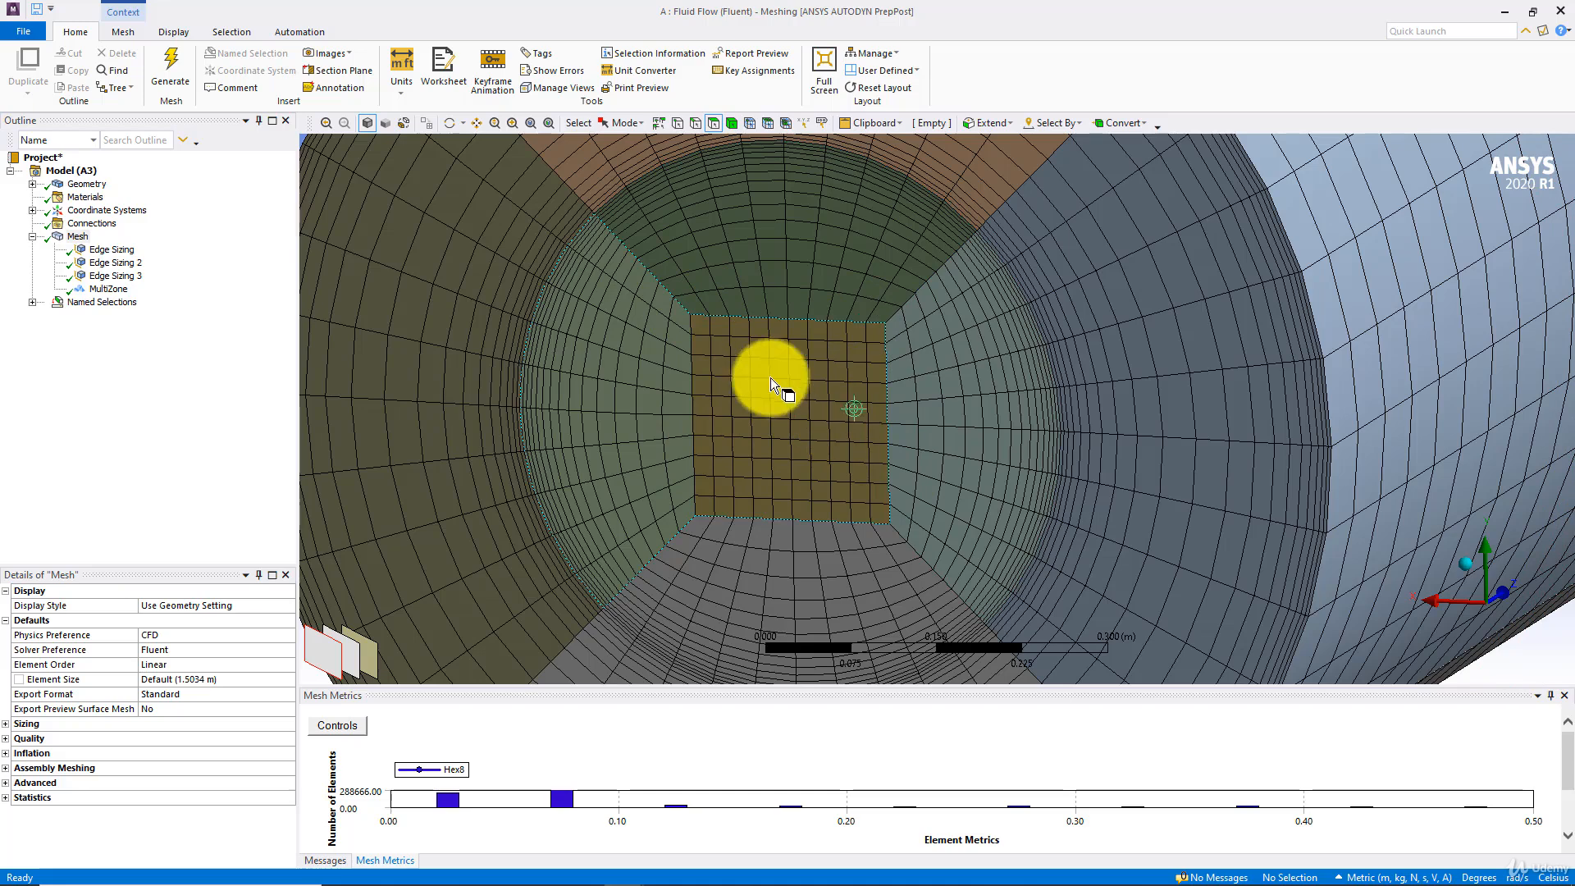
Switch to DesignModeler and select Sketch6, the central square on Plane4, in a close view of the pipe bend
{"action": "mouse_move", "coordinate": [574, 884]}
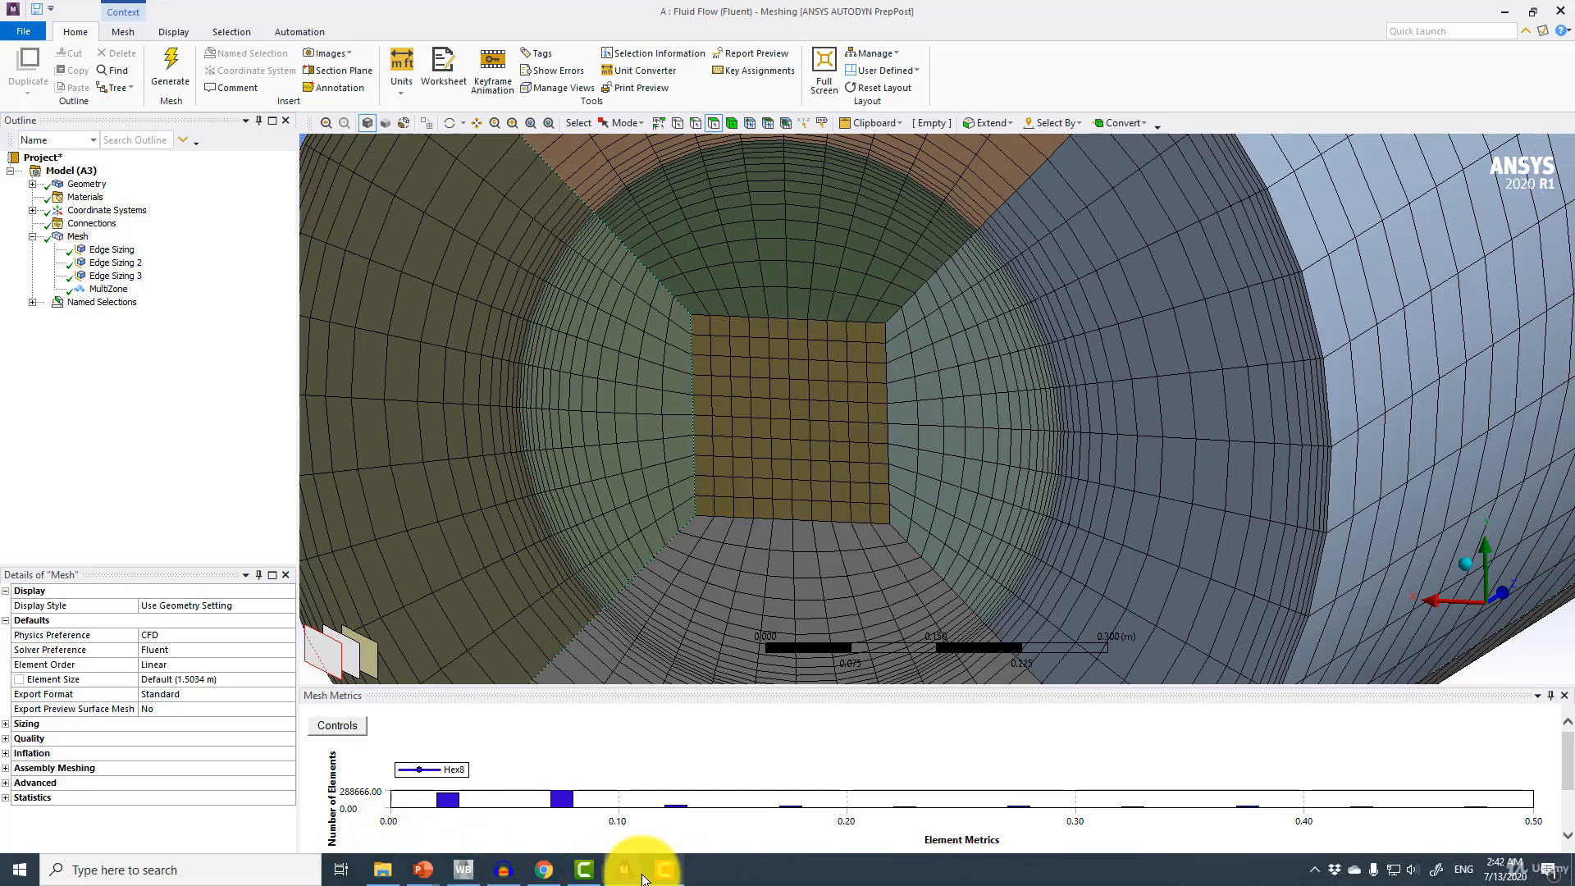
{"action": "left_click", "coordinate": [669, 807]}
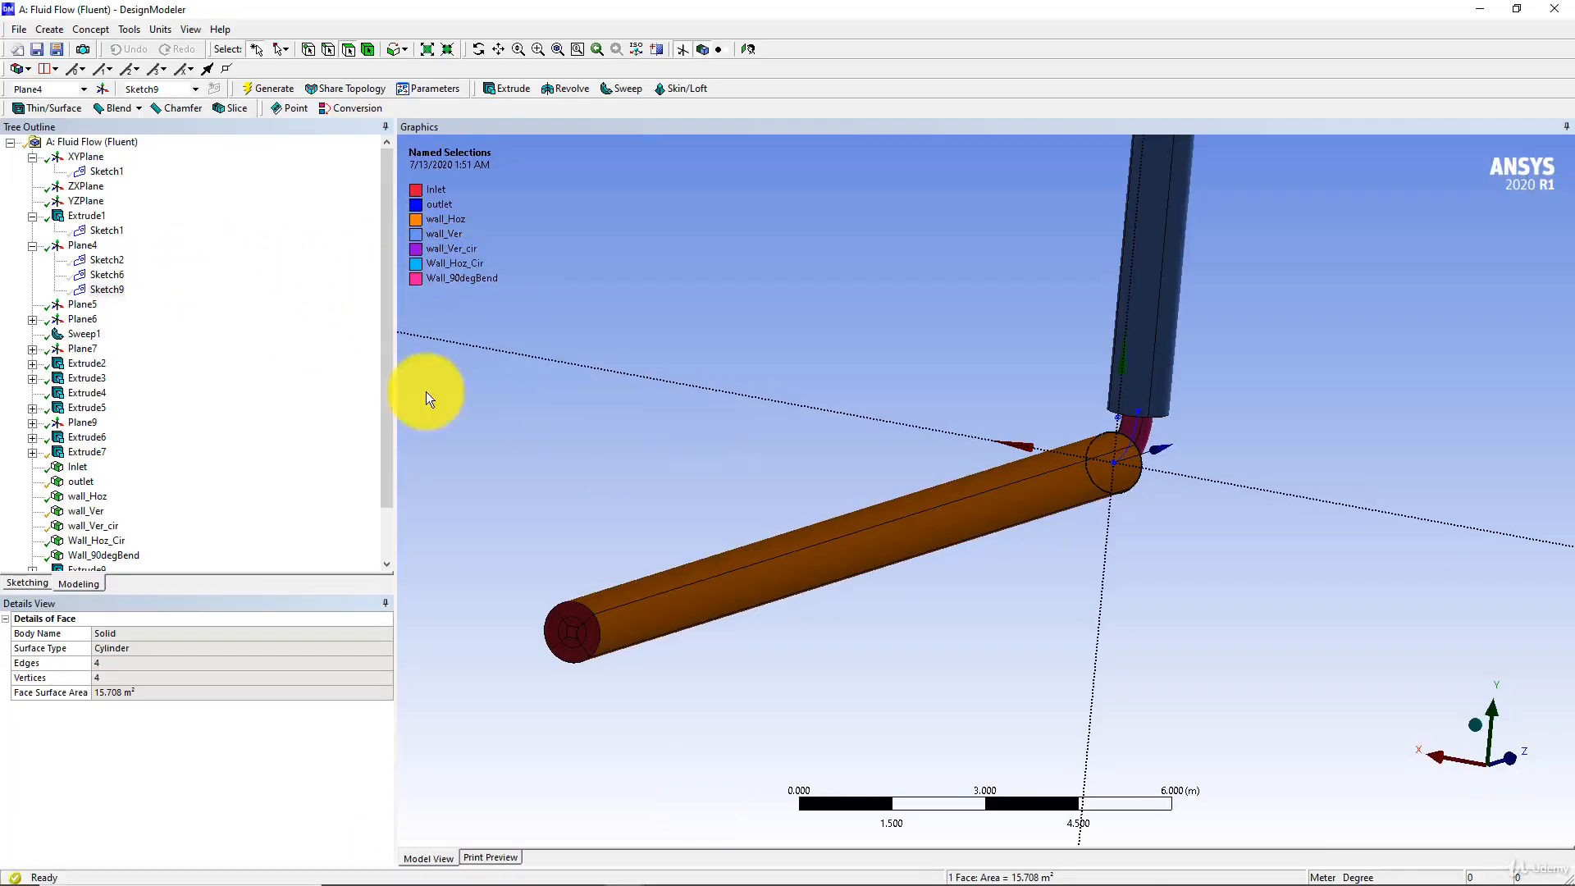
{"action": "left_click", "coordinate": [107, 274]}
{"action": "middle_click_drag", "start_coordinate": [808, 423], "coordinate": [418, 420]}
{"action": "scroll", "coordinate": [1011, 544], "scroll_direction": "up", "scroll_amount": 3}
{"action": "middle_click_drag", "start_coordinate": [932, 546], "coordinate": [650, 542], "text": "ctrl"}
{"action": "scroll", "coordinate": [875, 538], "scroll_direction": "up", "scroll_amount": 5}
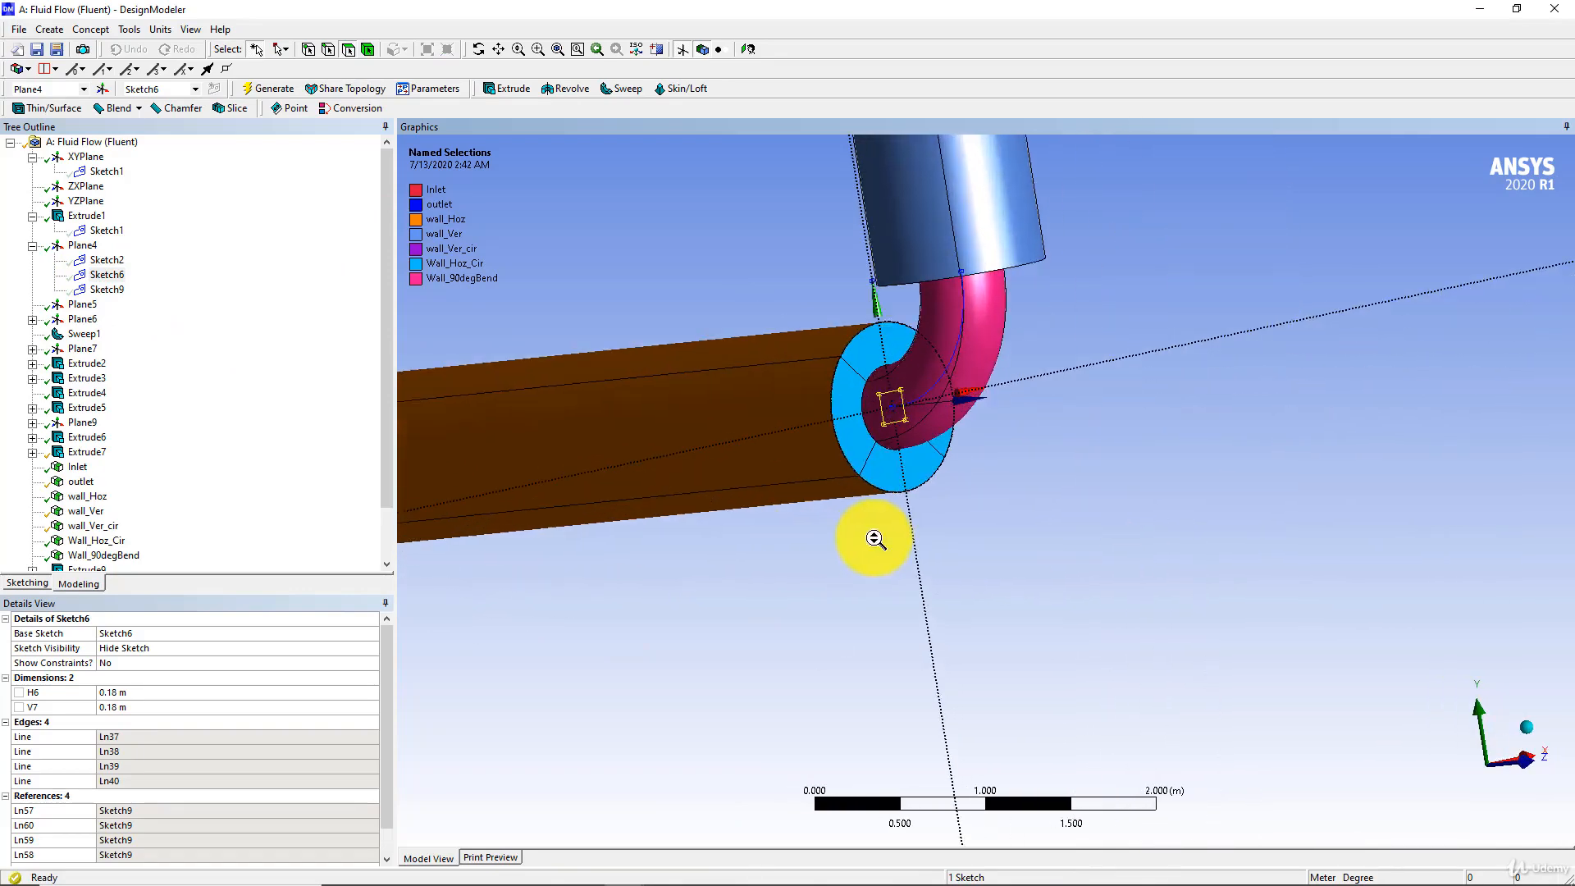
{"action": "mouse_move", "coordinate": [822, 448]}
{"action": "middle_mouse_down"}
{"action": "mouse_move", "coordinate": [795, 466]}
{"action": "mouse_move", "coordinate": [815, 527]}
{"action": "middle_mouse_up"}
{"action": "scroll", "coordinate": [780, 419], "scroll_direction": "up", "scroll_amount": 5}
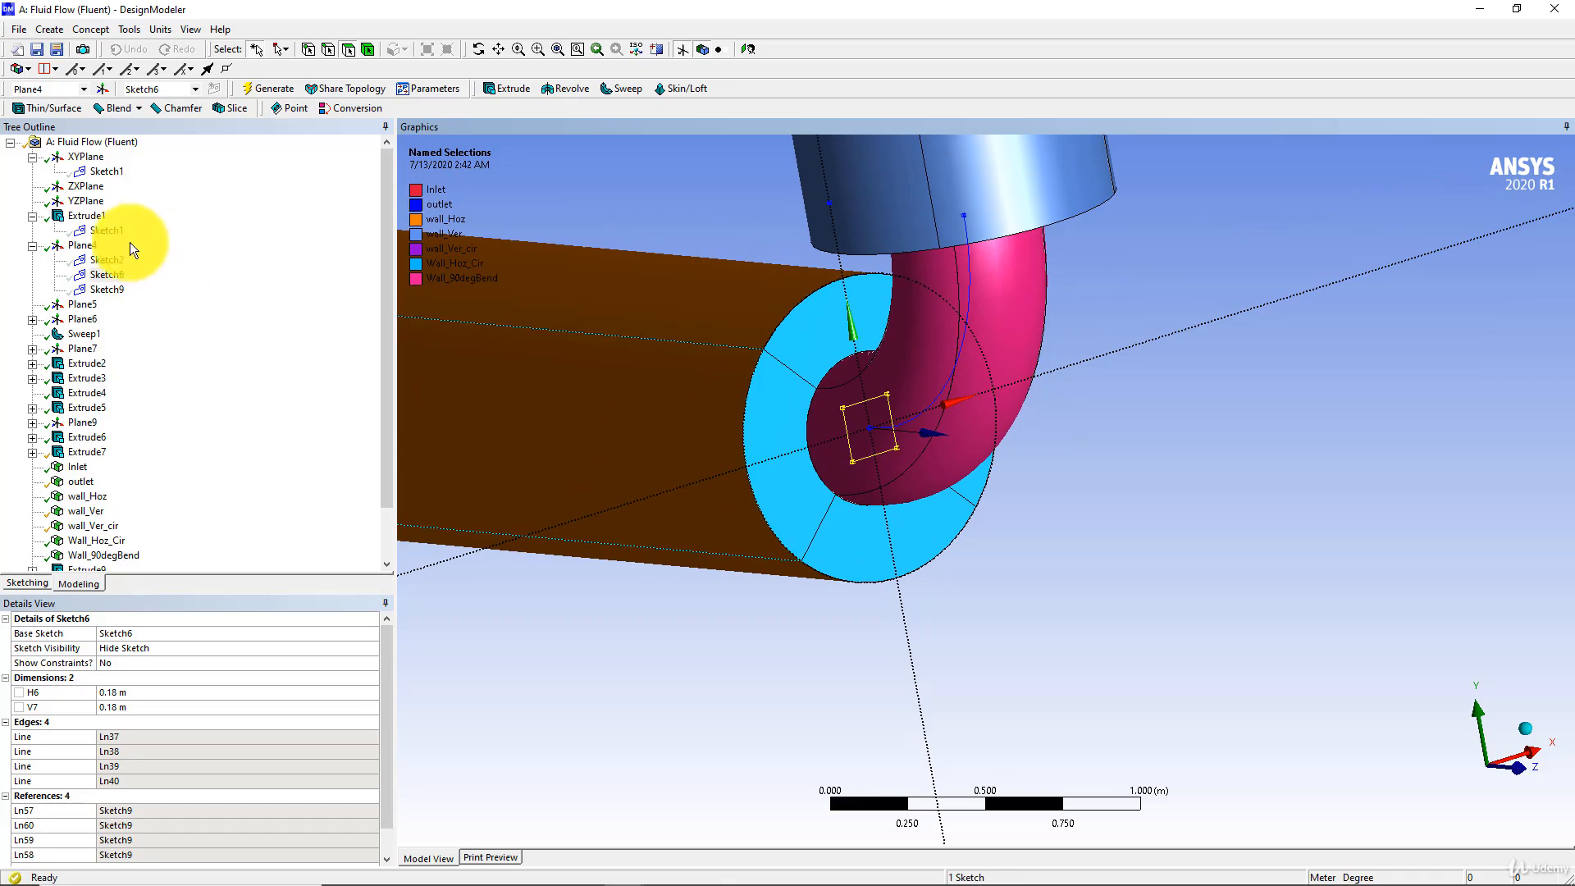
Set both square dimensions of Sketch6, H6 and V7, to 0.22 m
{"action": "left_click", "coordinate": [127, 692]}
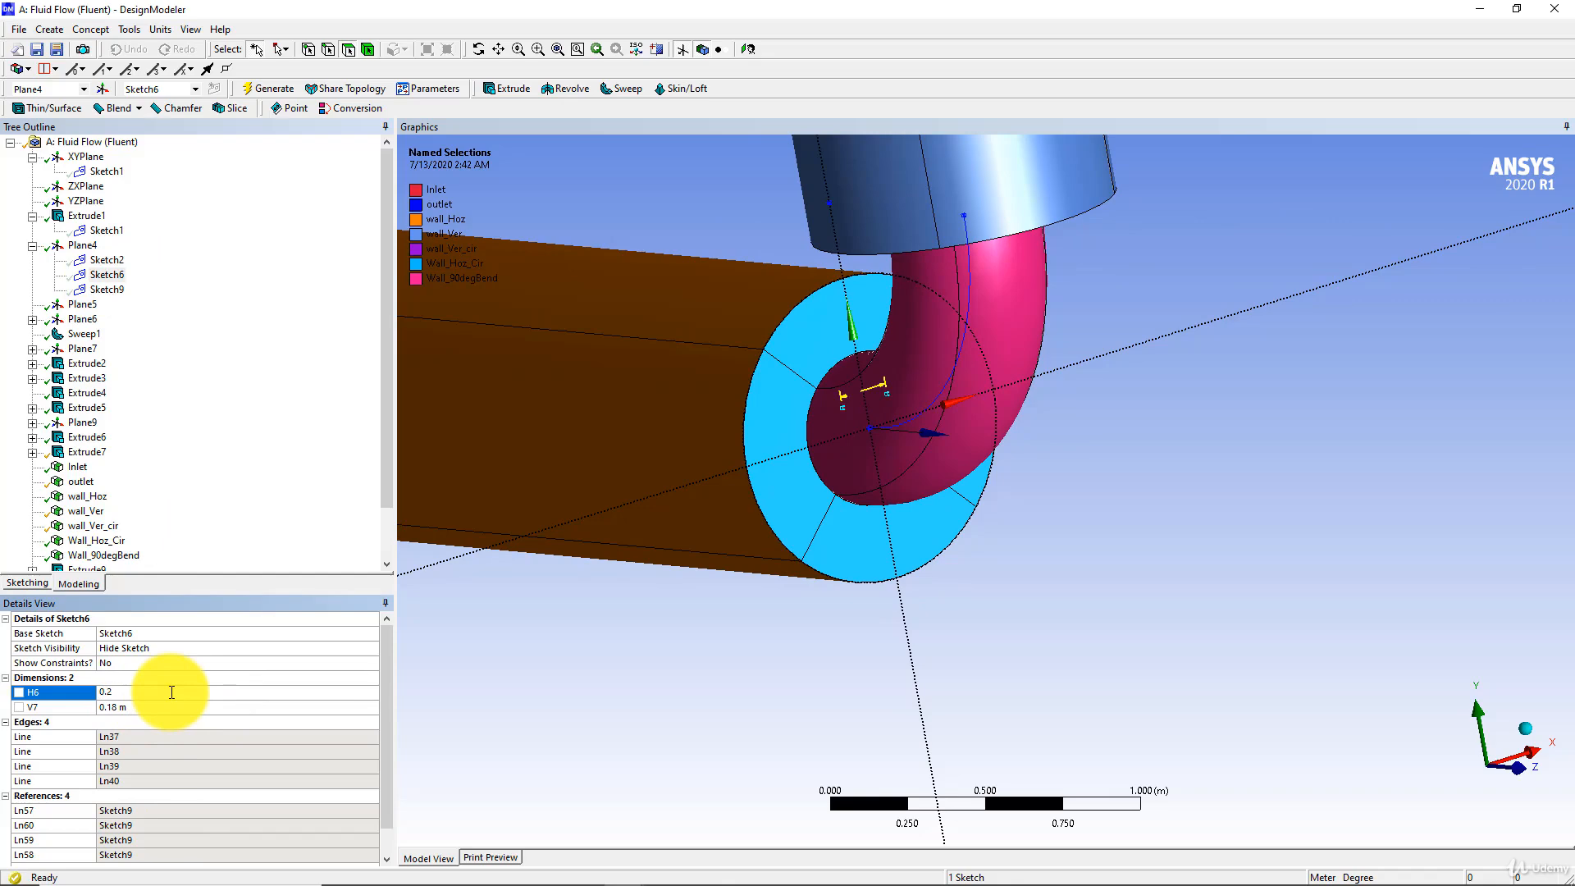
{"action": "key", "text": "Return"}
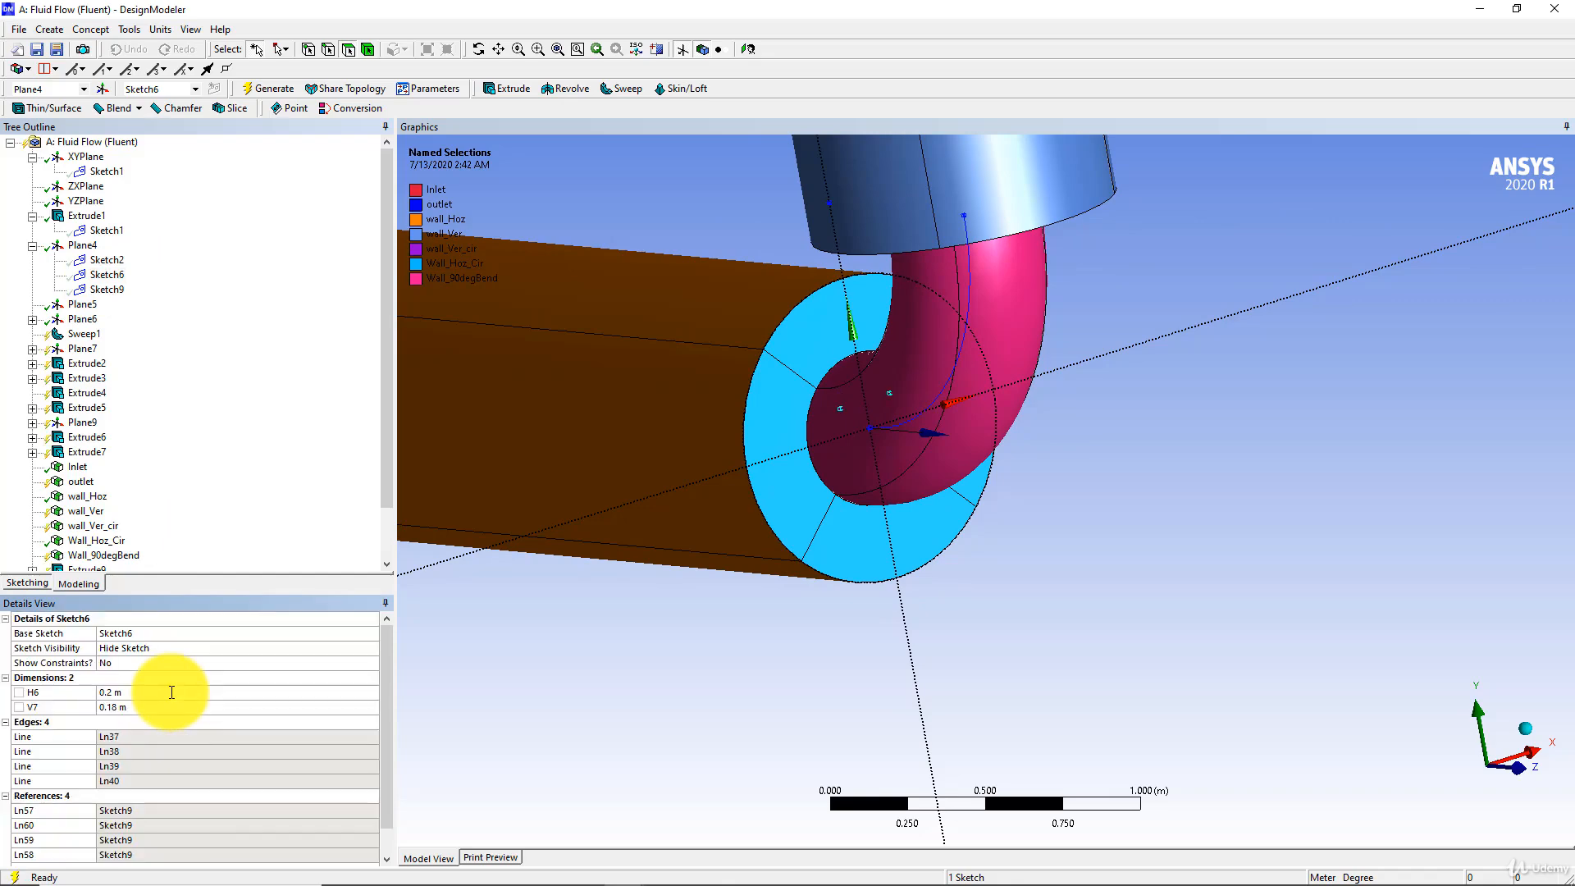
{"action": "left_click", "coordinate": [126, 707]}
{"action": "type", "text": "0."}
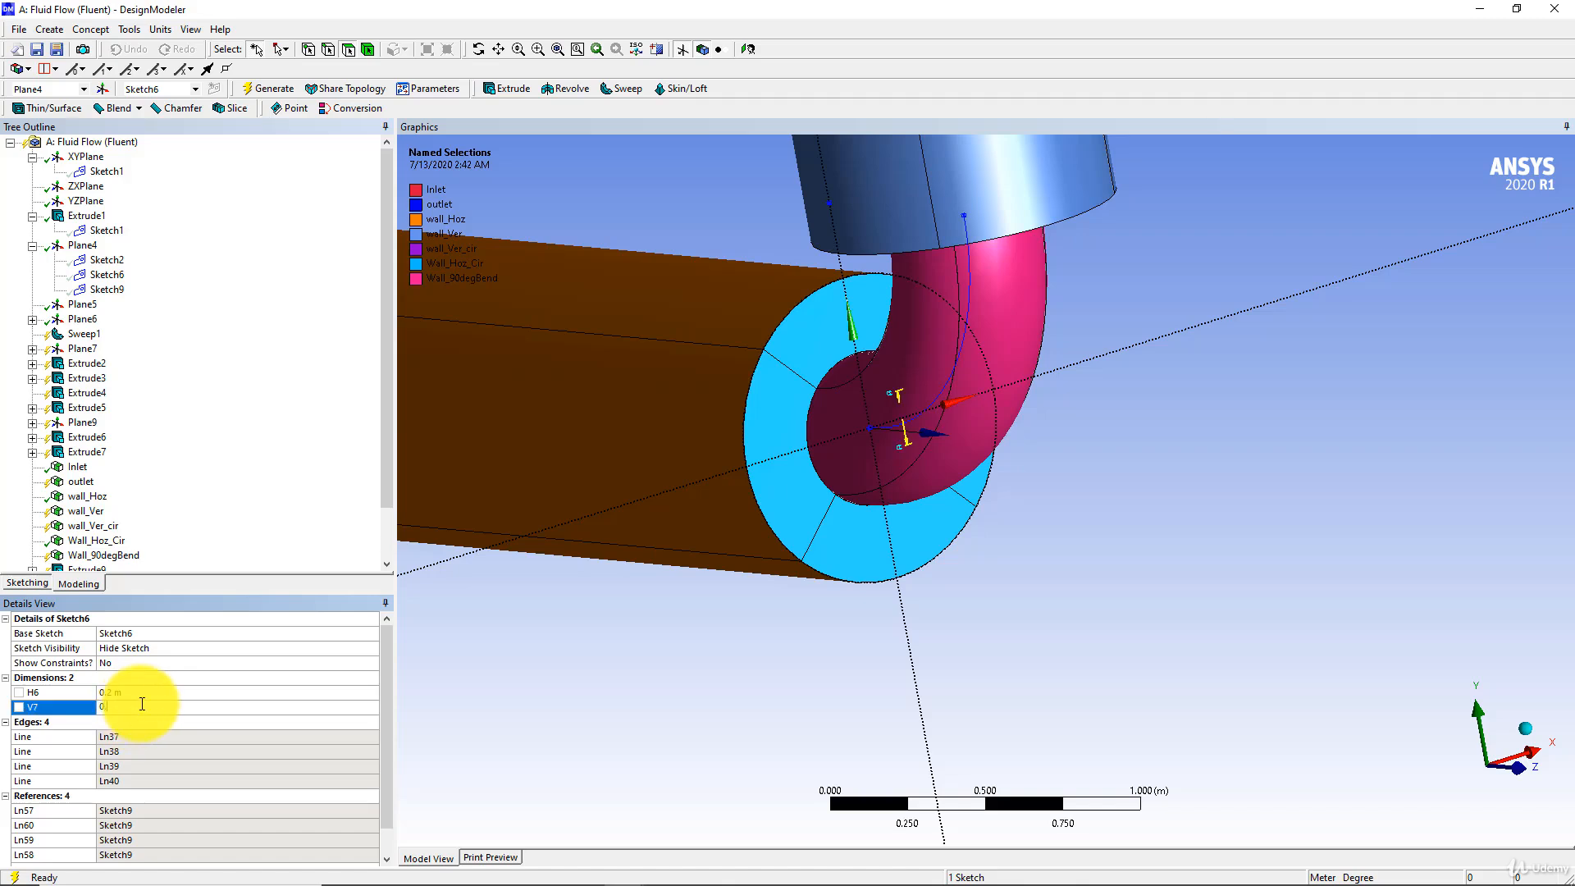
{"action": "left_click", "coordinate": [147, 694]}
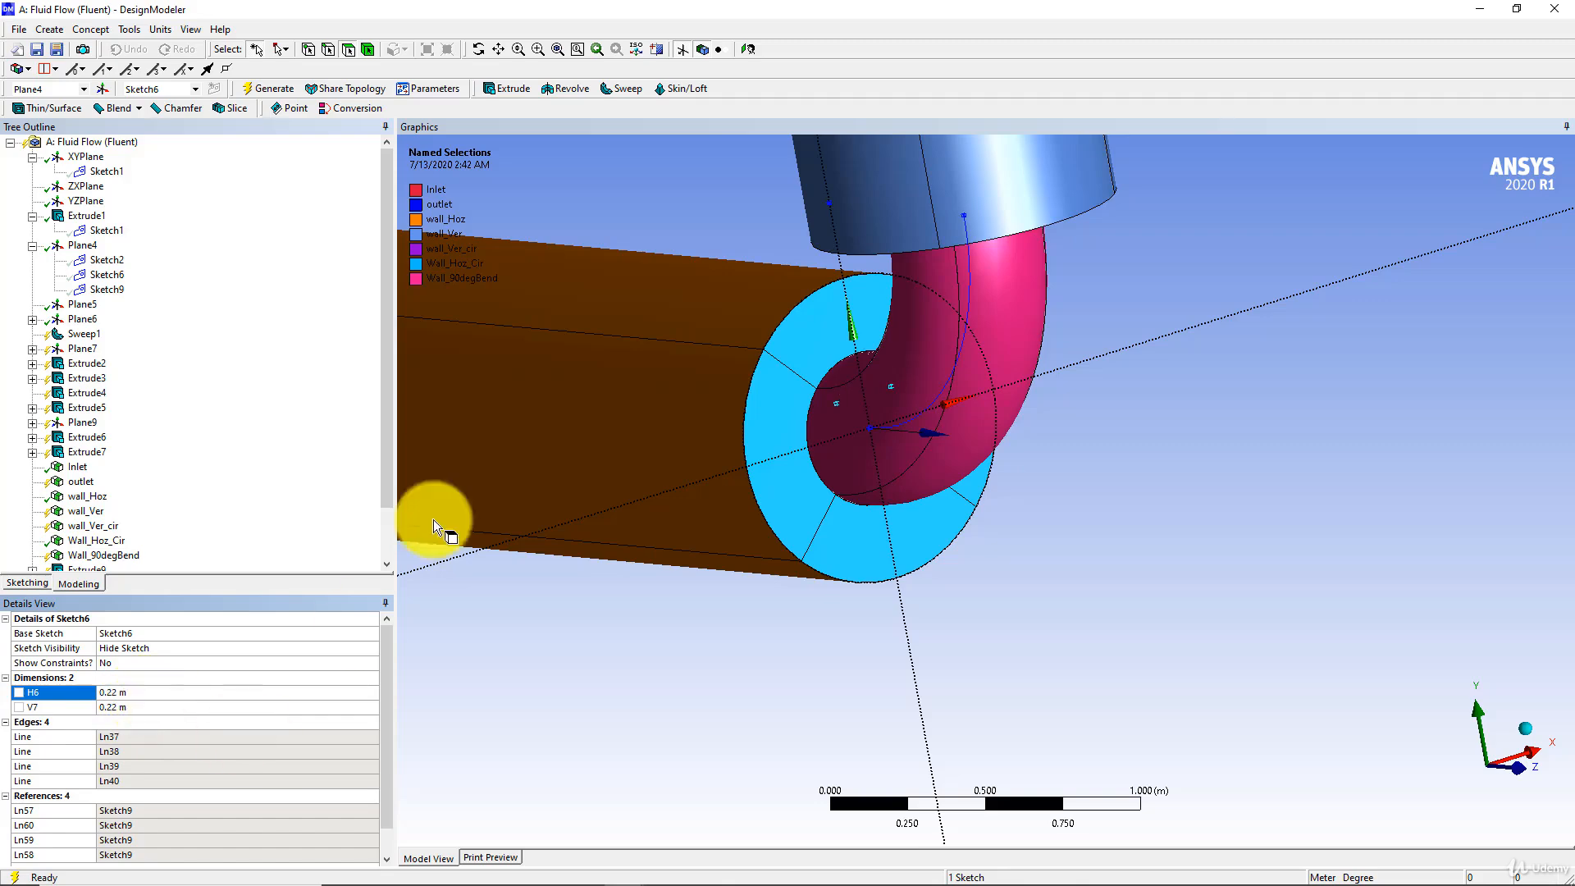
Regenerate the geometry and inspect the enlarged central square on the horizontal pipe's inlet face
{"action": "left_click", "coordinate": [279, 88]}
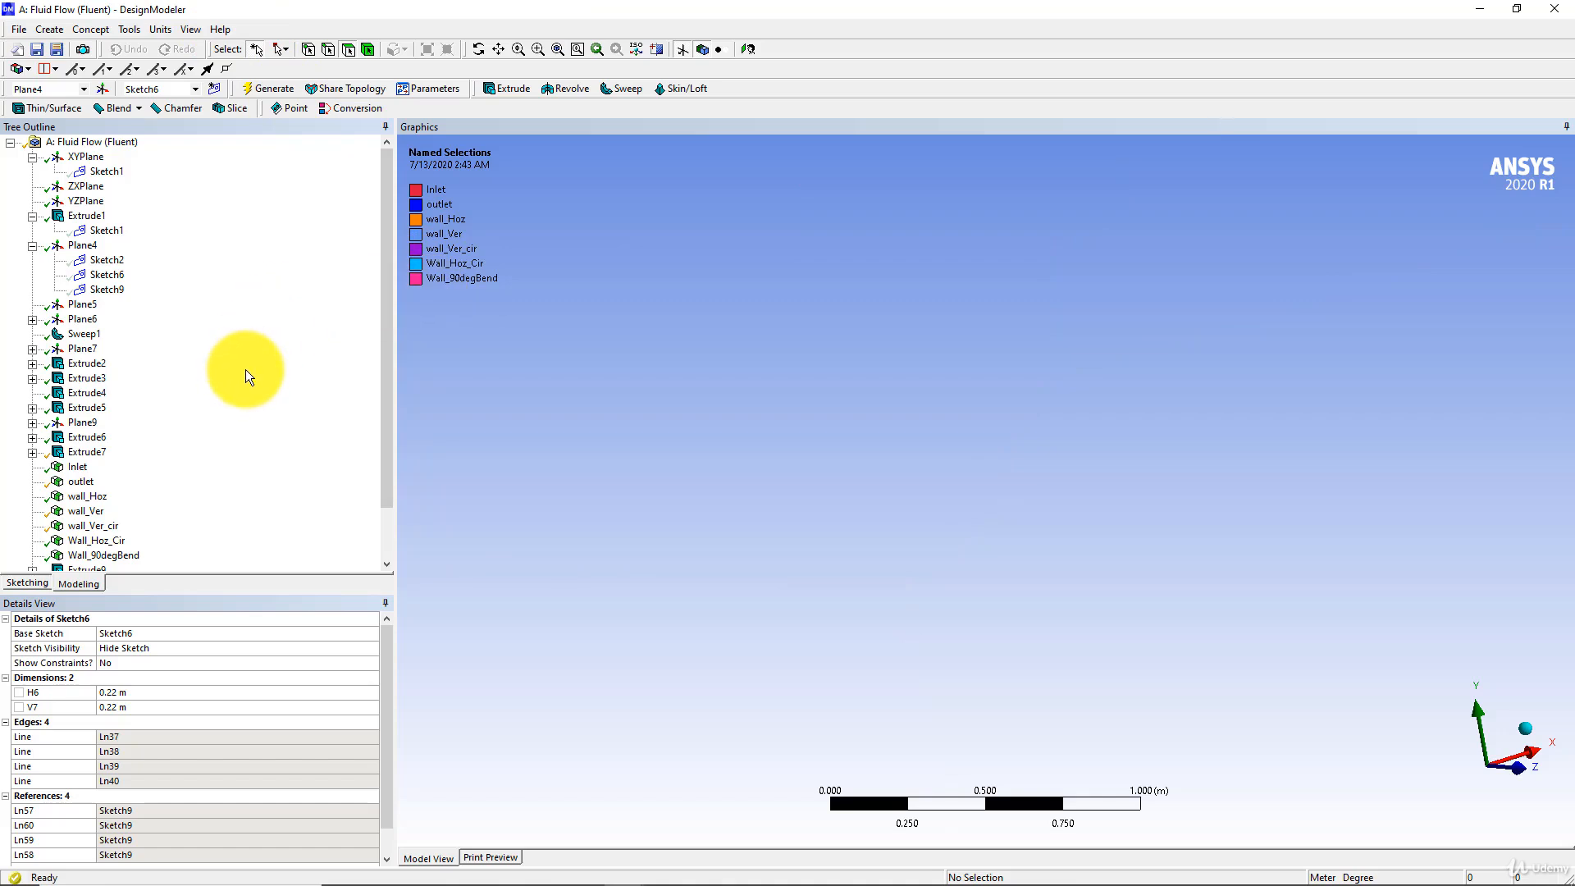
{"action": "scroll", "coordinate": [249, 359], "scroll_direction": "down", "scroll_amount": 2}
{"action": "scroll", "coordinate": [611, 495], "scroll_direction": "down", "scroll_amount": 5}
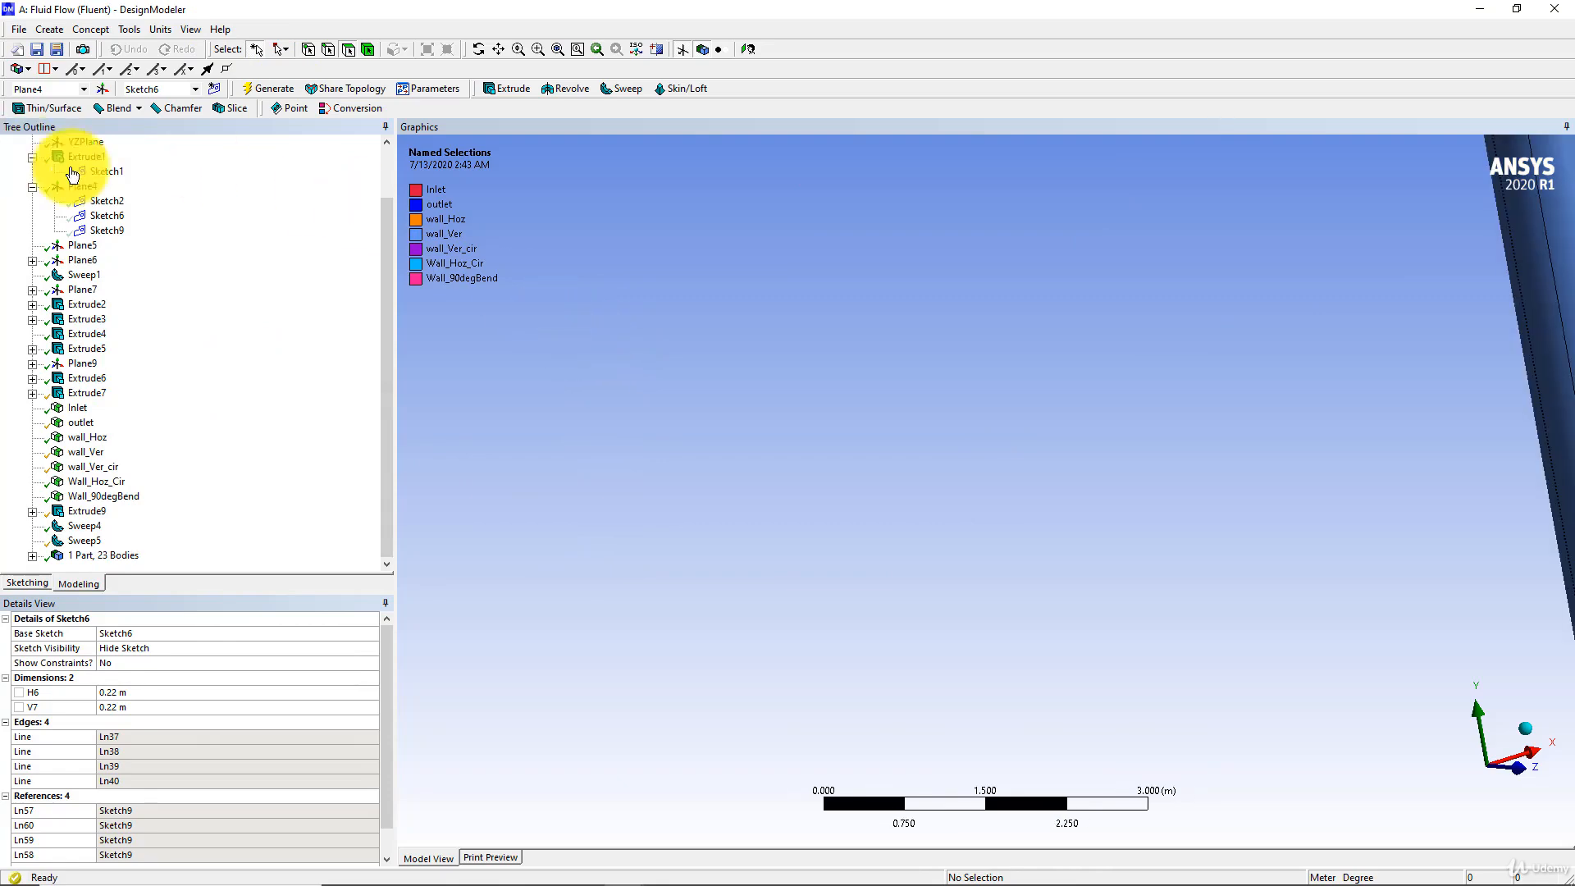
{"action": "scroll", "coordinate": [935, 401], "scroll_direction": "down", "scroll_amount": 5}
{"action": "middle_click_drag", "start_coordinate": [884, 456], "coordinate": [970, 525]}
{"action": "middle_click_drag", "start_coordinate": [970, 525], "coordinate": [1151, 533], "text": "ctrl"}
{"action": "middle_click_drag", "start_coordinate": [1152, 534], "coordinate": [1050, 507], "text": "shift"}
{"action": "scroll", "coordinate": [1050, 507], "scroll_direction": "up", "scroll_amount": 5}
{"action": "middle_click_drag", "start_coordinate": [794, 451], "coordinate": [822, 495], "text": "ctrl"}
{"action": "scroll", "coordinate": [1218, 486], "scroll_direction": "up", "scroll_amount": 5}
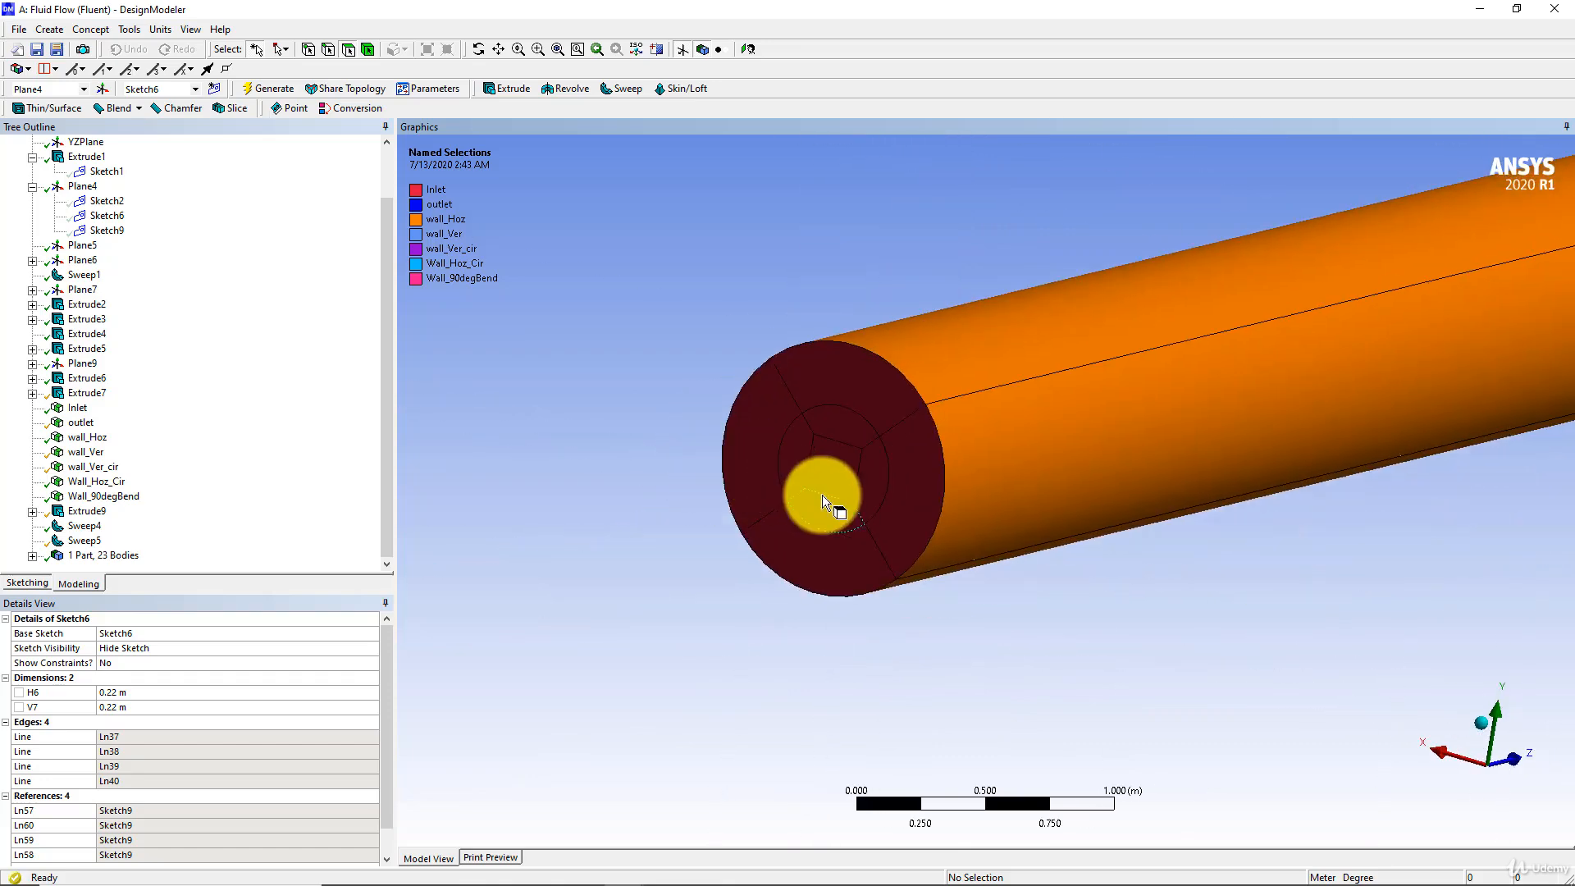
{"action": "scroll", "coordinate": [822, 494], "scroll_direction": "up", "scroll_amount": 2}
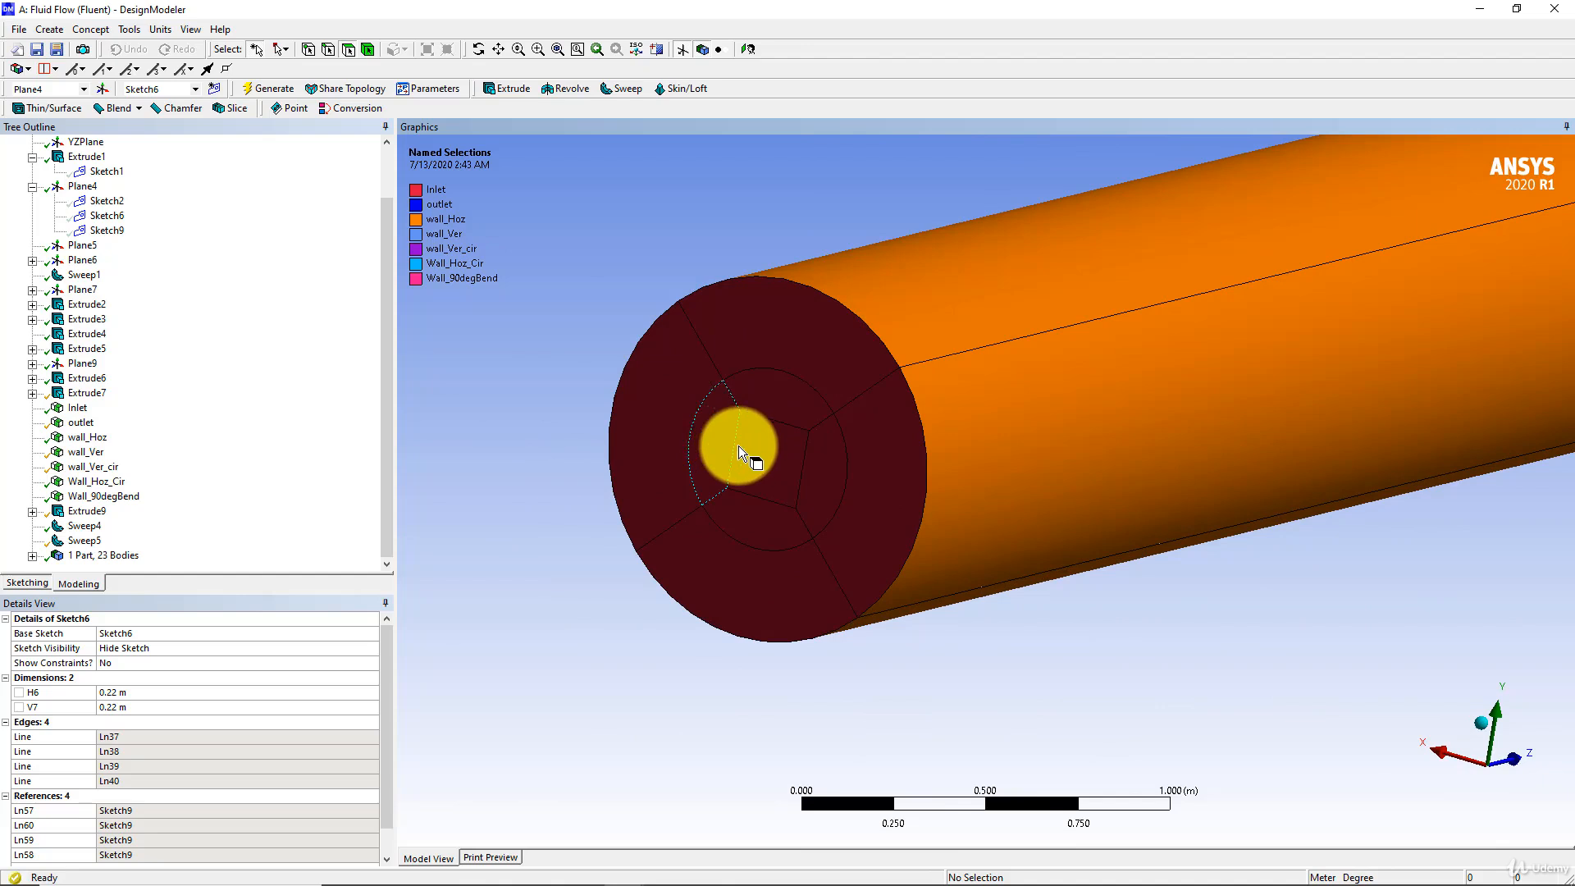
{"action": "scroll", "coordinate": [722, 443], "scroll_direction": "up", "scroll_amount": 1}
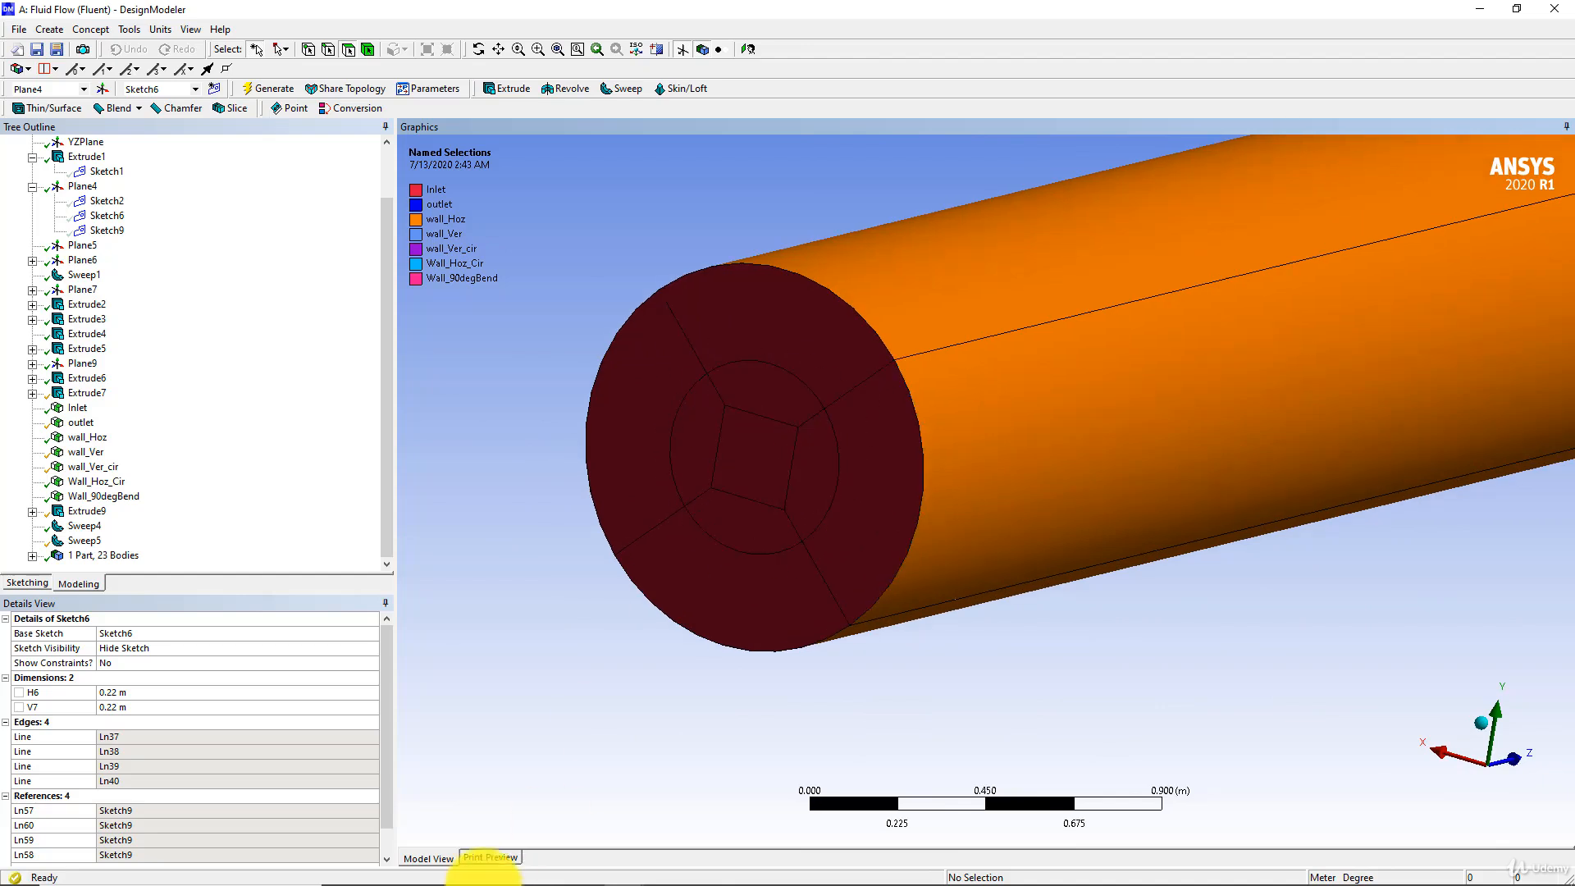
Switch to Workbench, open the Mesh cell while accepting the re-read of upstream data, and return to Meshing
{"action": "mouse_move", "coordinate": [588, 871]}
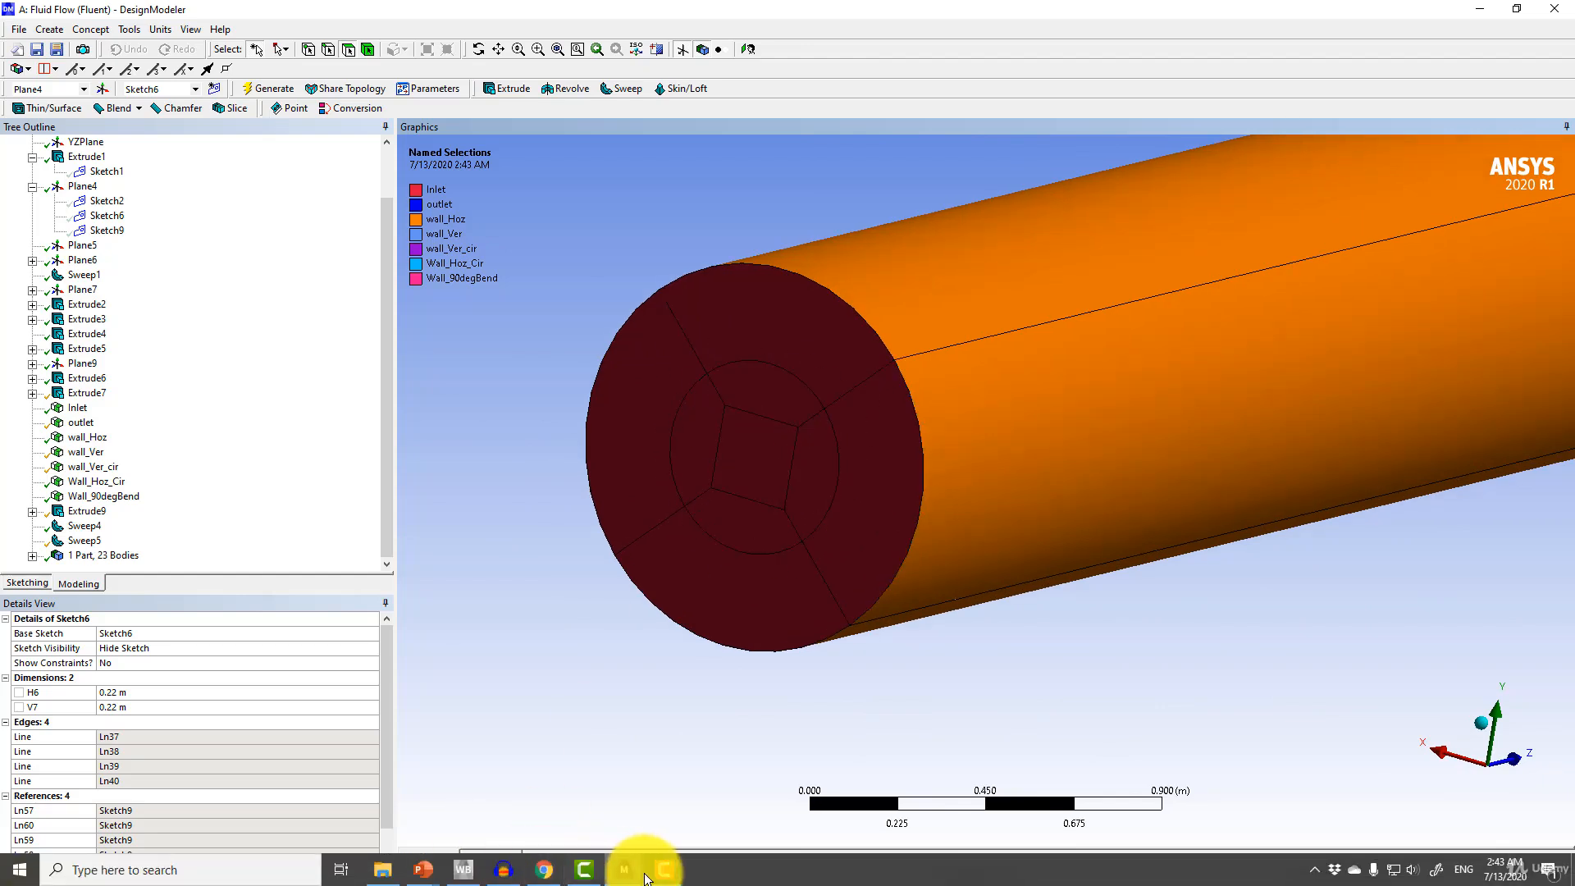
{"action": "left_click", "coordinate": [463, 869]}
{"action": "double_click", "coordinate": [343, 192]}
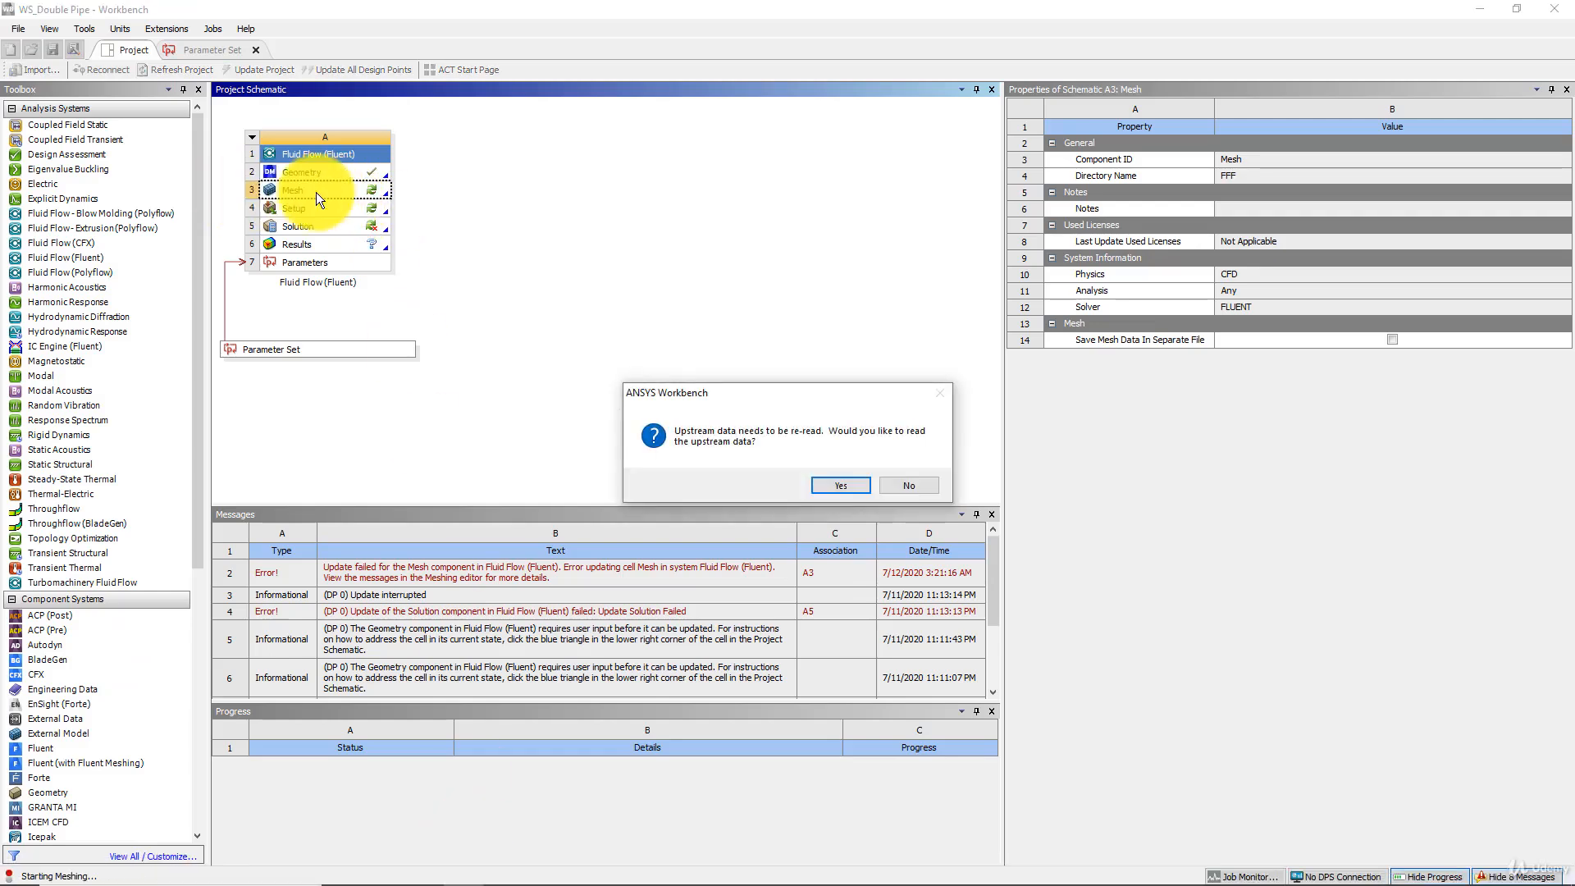
{"action": "left_click", "coordinate": [829, 479]}
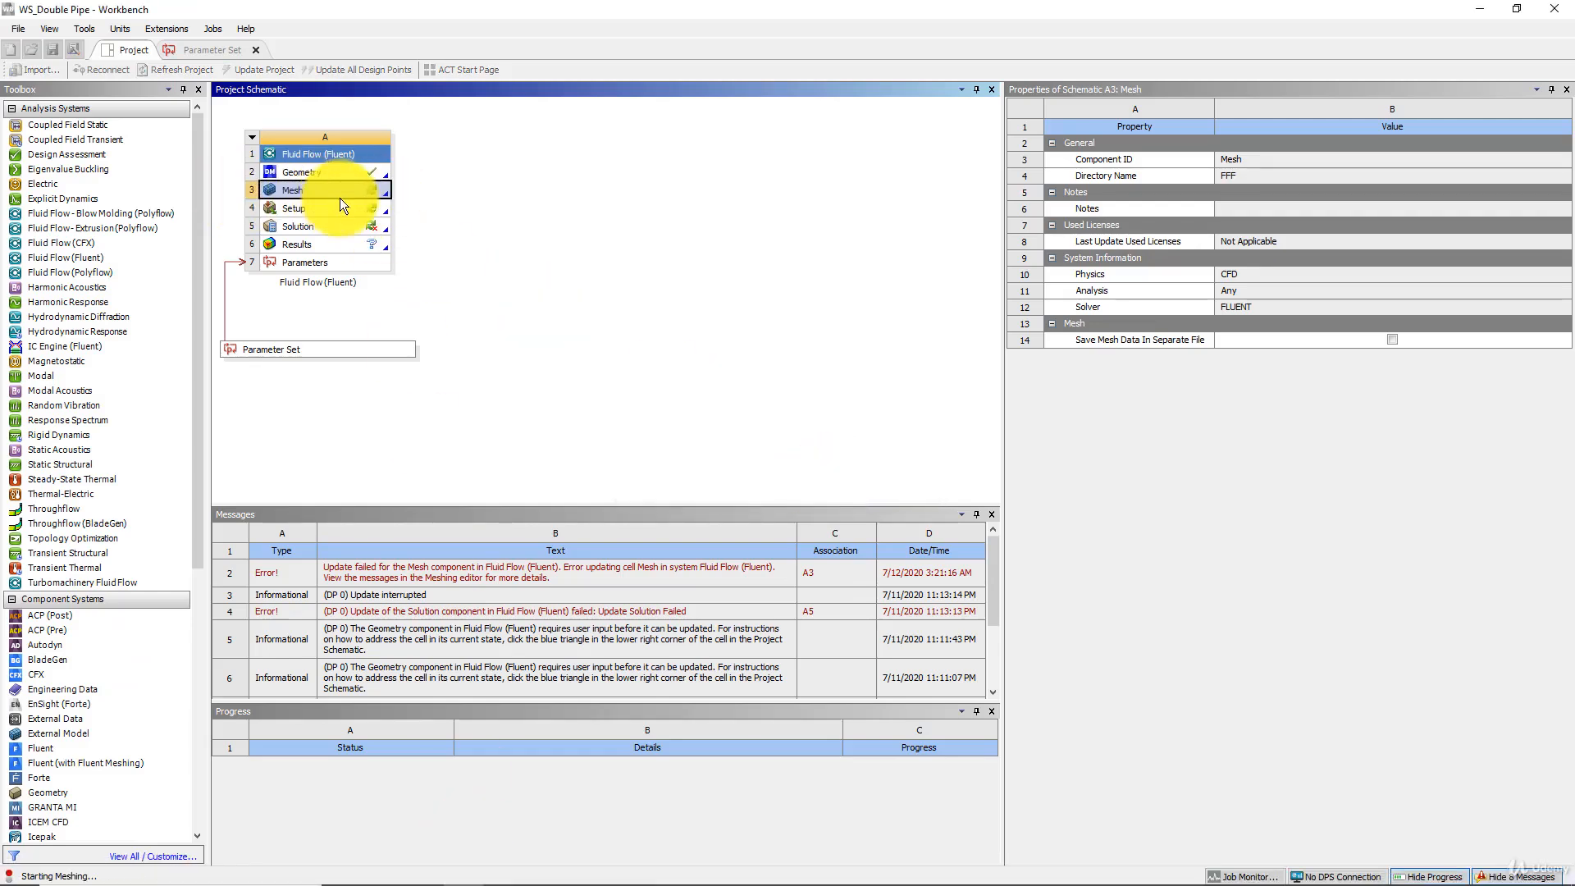
{"action": "mouse_move", "coordinate": [498, 883]}
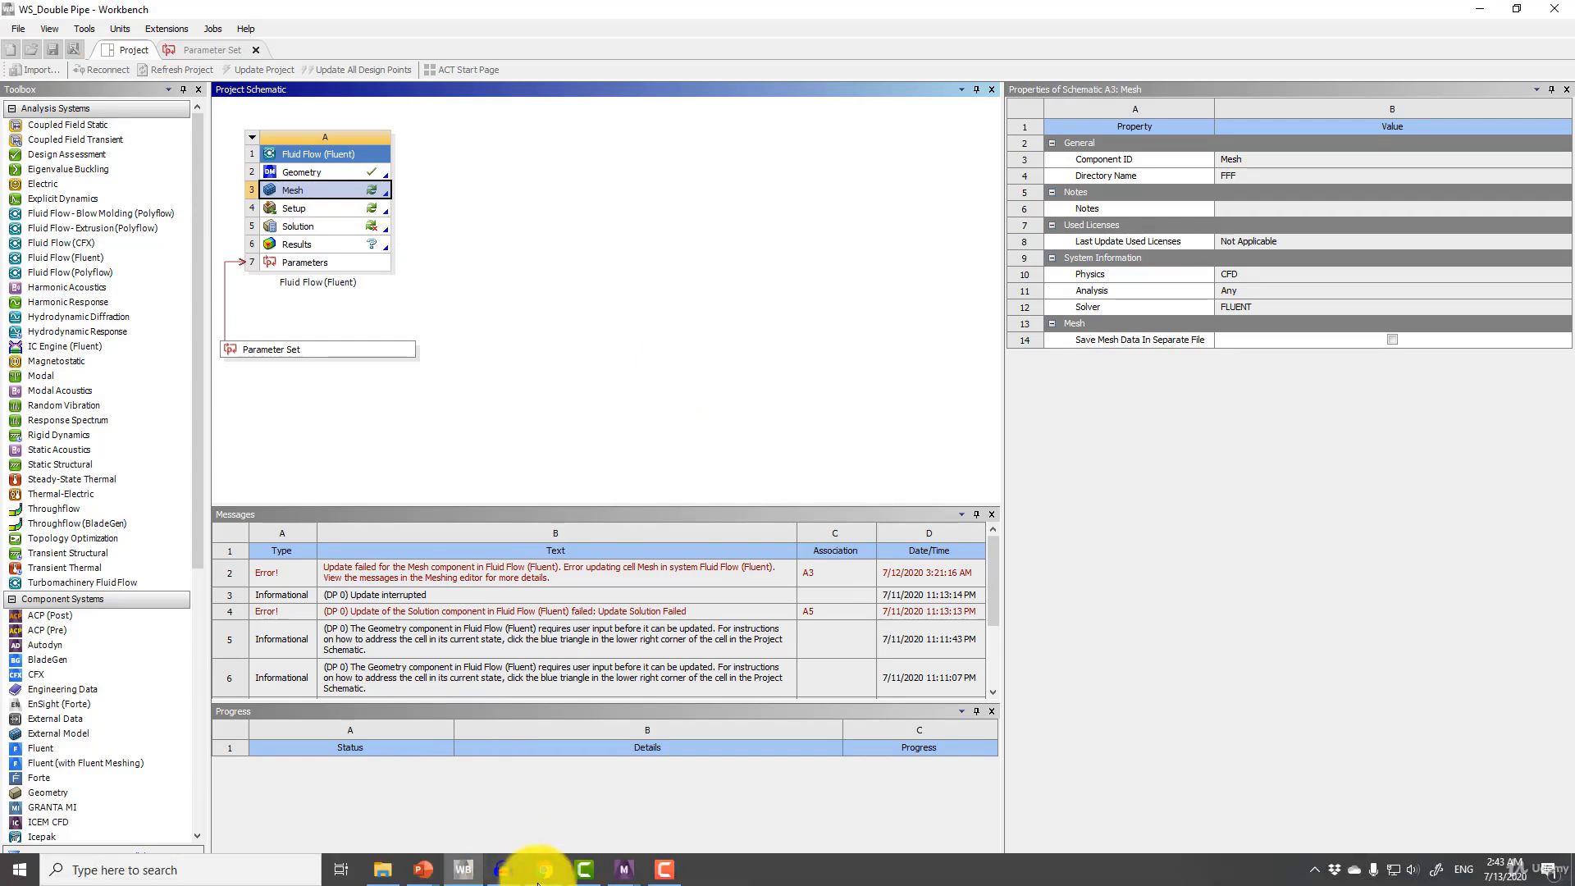
{"action": "mouse_move", "coordinate": [601, 876]}
{"action": "left_click", "coordinate": [705, 804]}
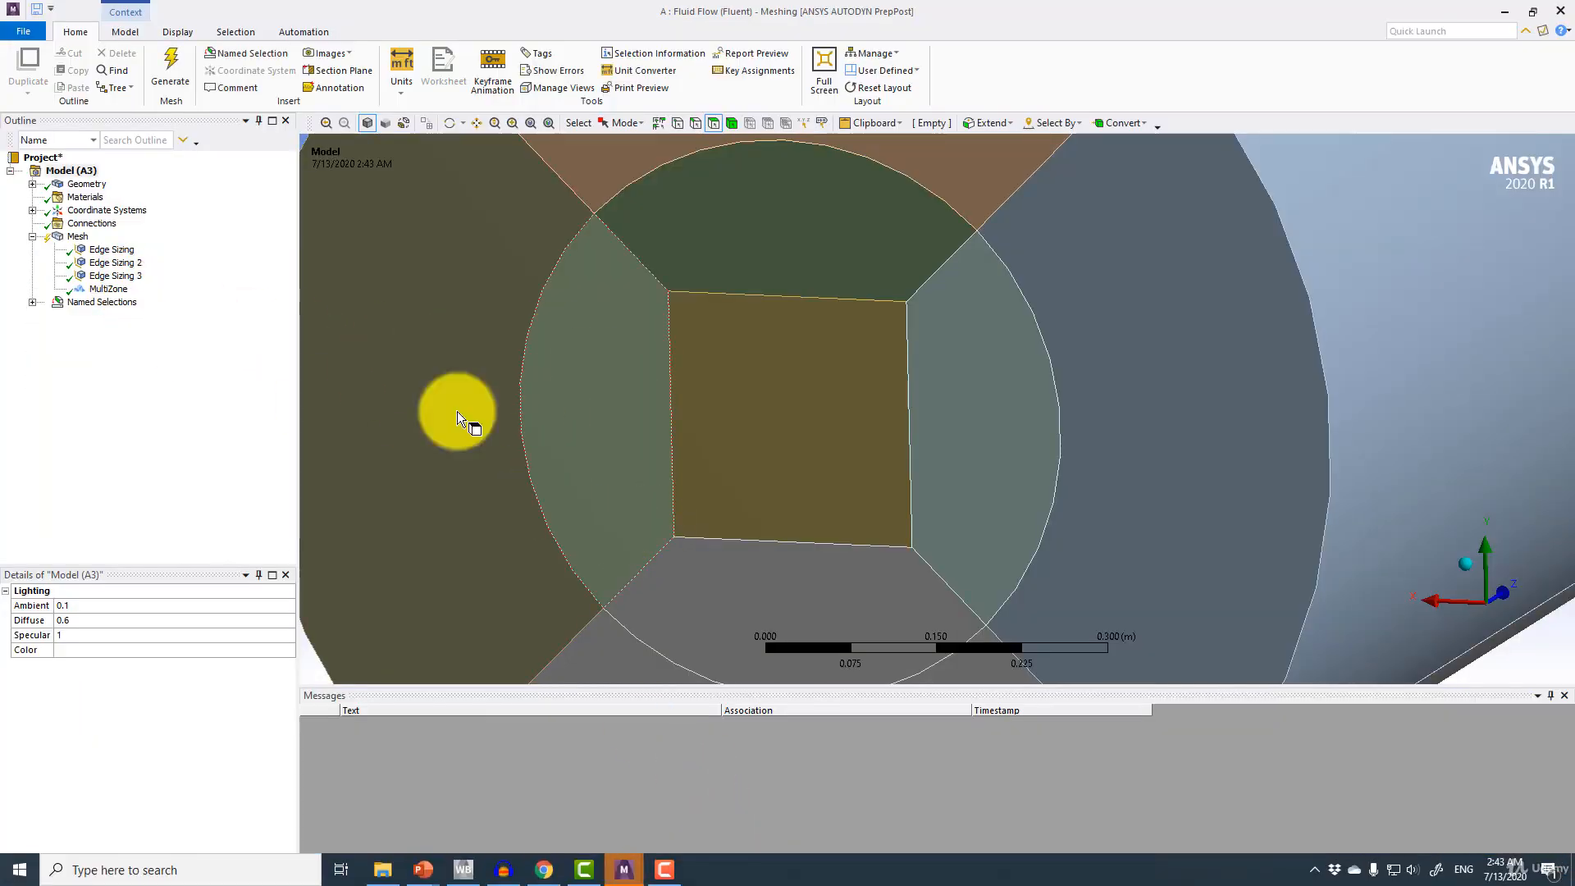
Generate the mesh on the updated pipe geometry
{"action": "scroll", "coordinate": [564, 369], "scroll_direction": "down", "scroll_amount": 5}
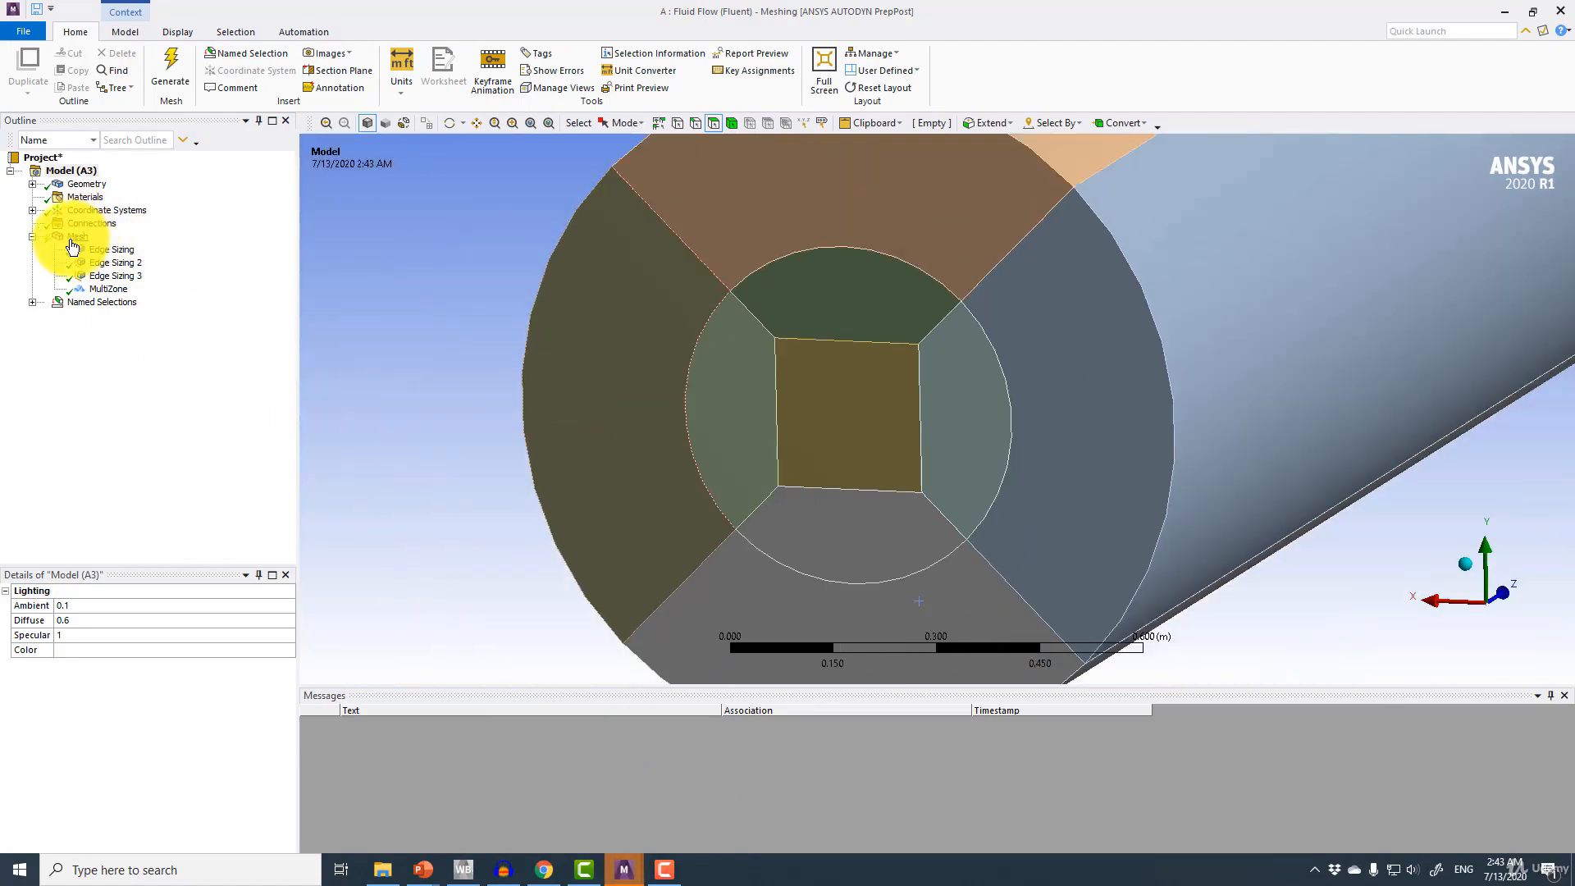
{"action": "left_click", "coordinate": [75, 237]}
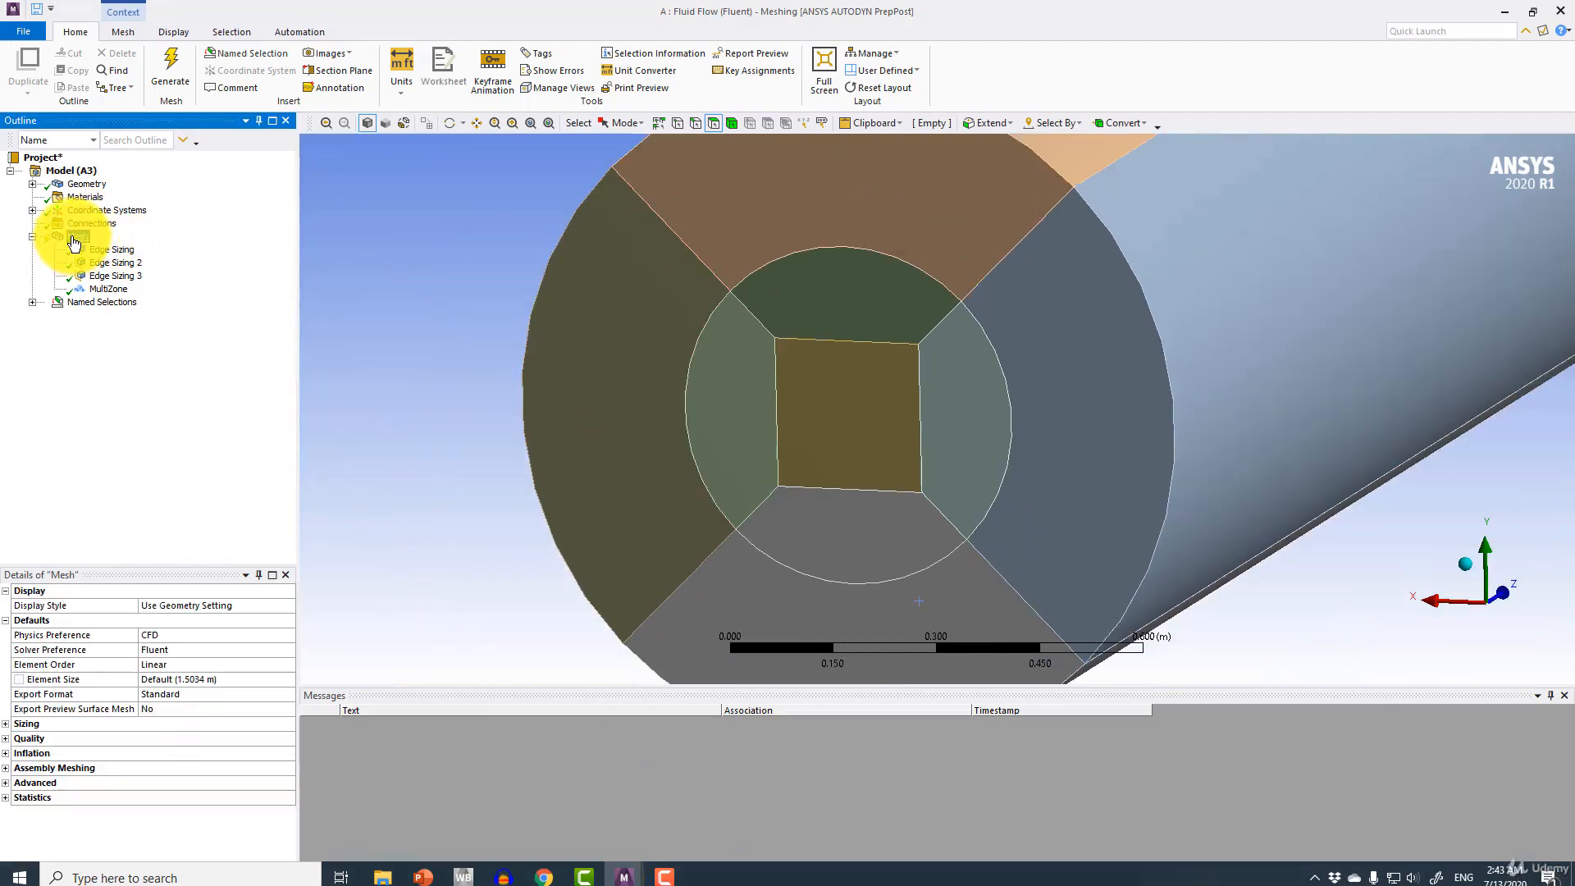
{"action": "left_click", "coordinate": [170, 71]}
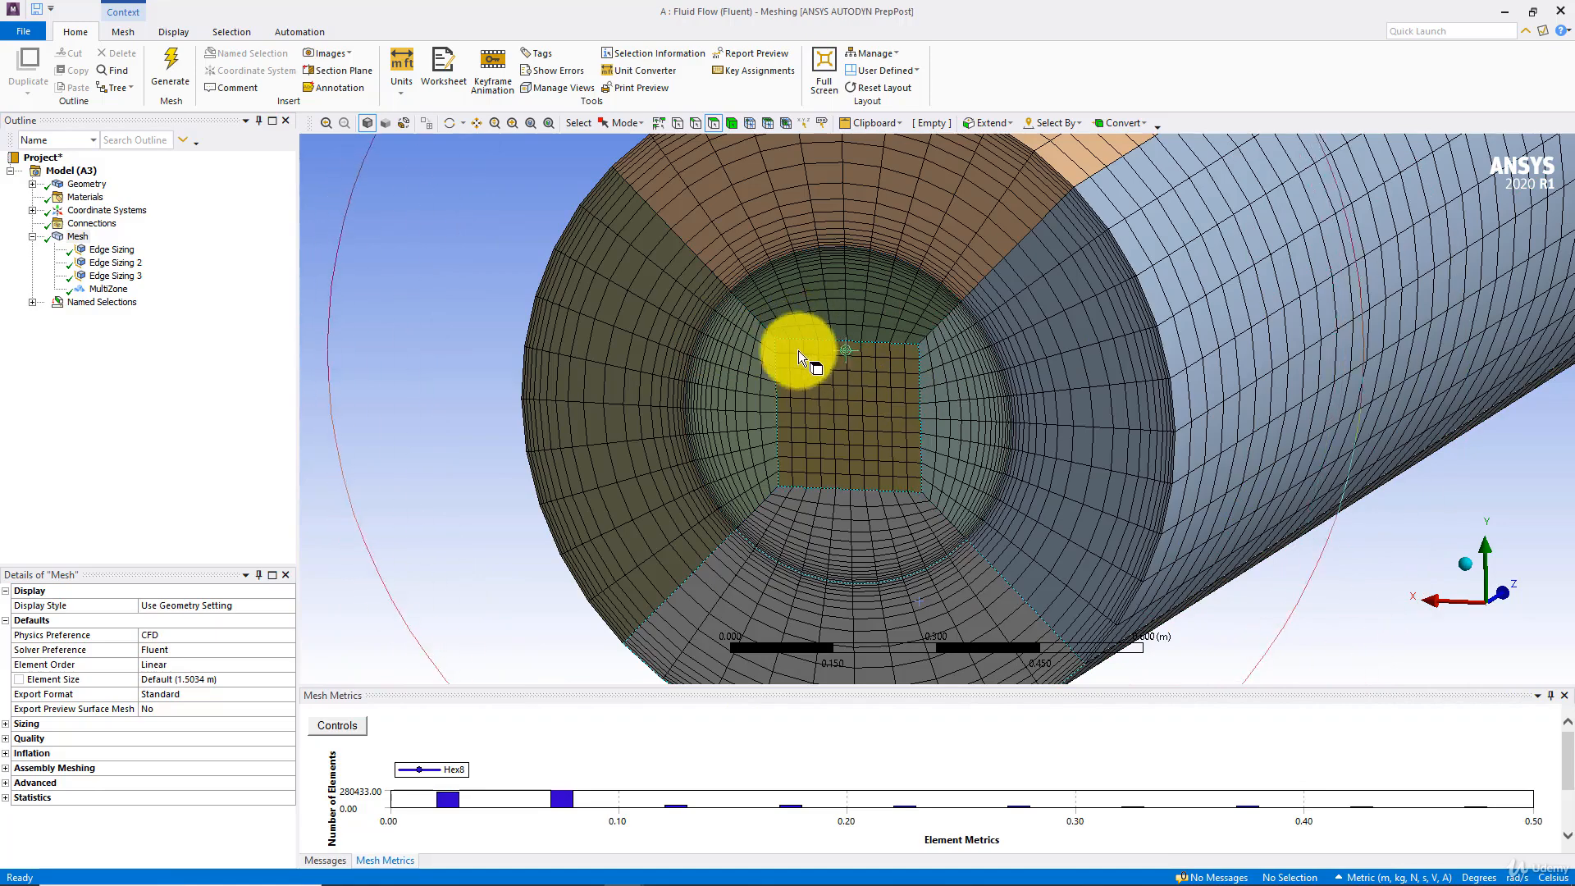
Examine the new end-face mesh at the central square's corners and in the surrounding blocks
{"action": "scroll", "coordinate": [776, 382], "scroll_direction": "up", "scroll_amount": 3}
{"action": "scroll", "coordinate": [776, 381], "scroll_direction": "up", "scroll_amount": 2}
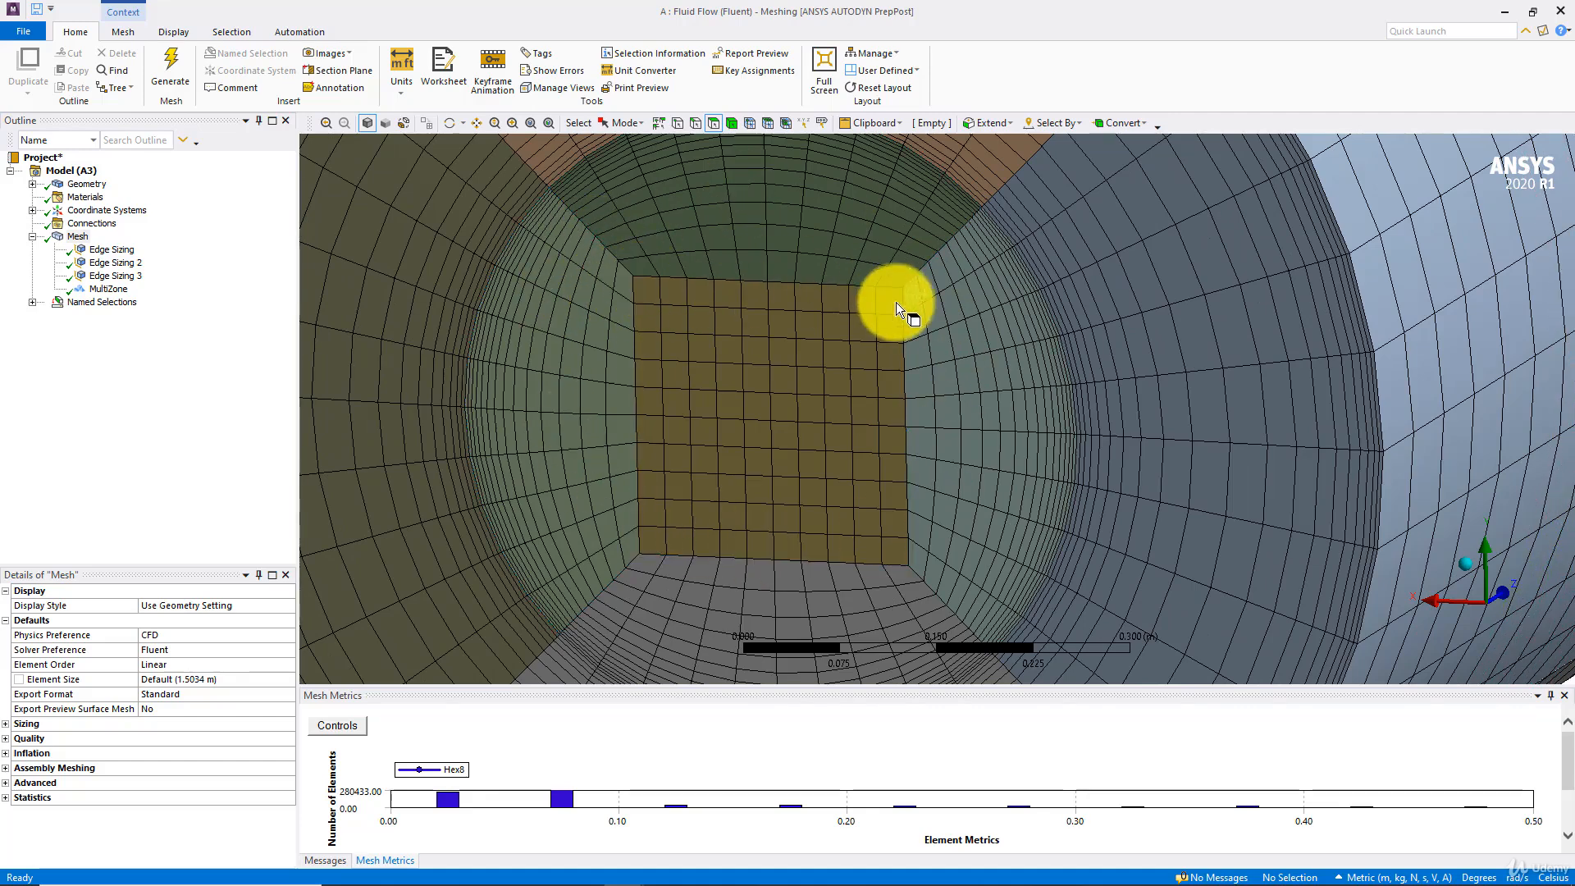
{"action": "scroll", "coordinate": [558, 236], "scroll_direction": "up", "scroll_amount": 2}
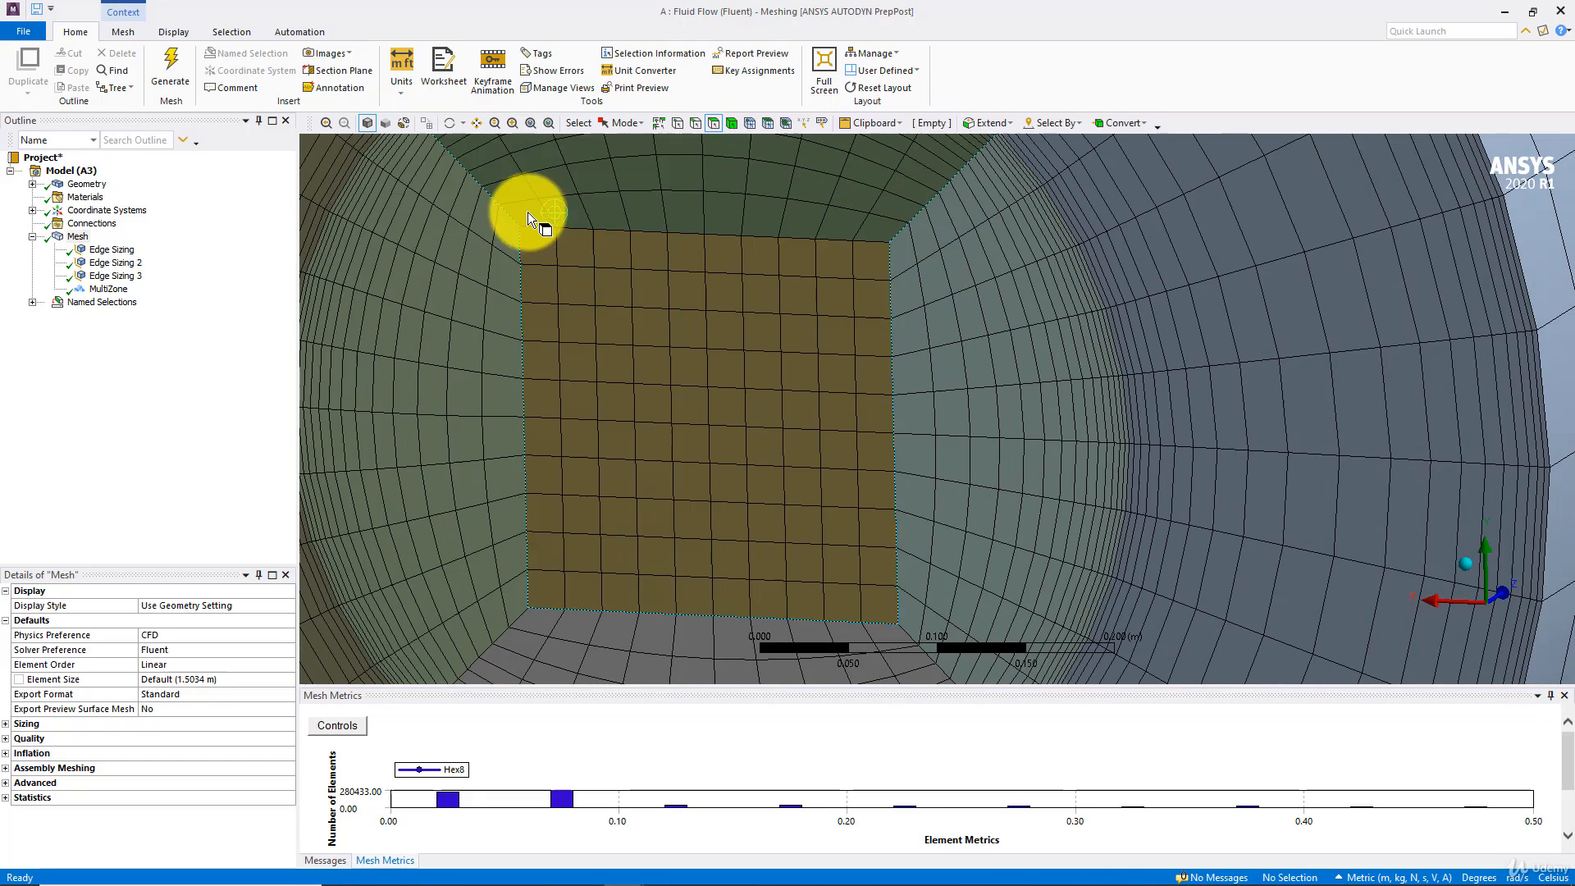
{"action": "left_click", "coordinate": [528, 212]}
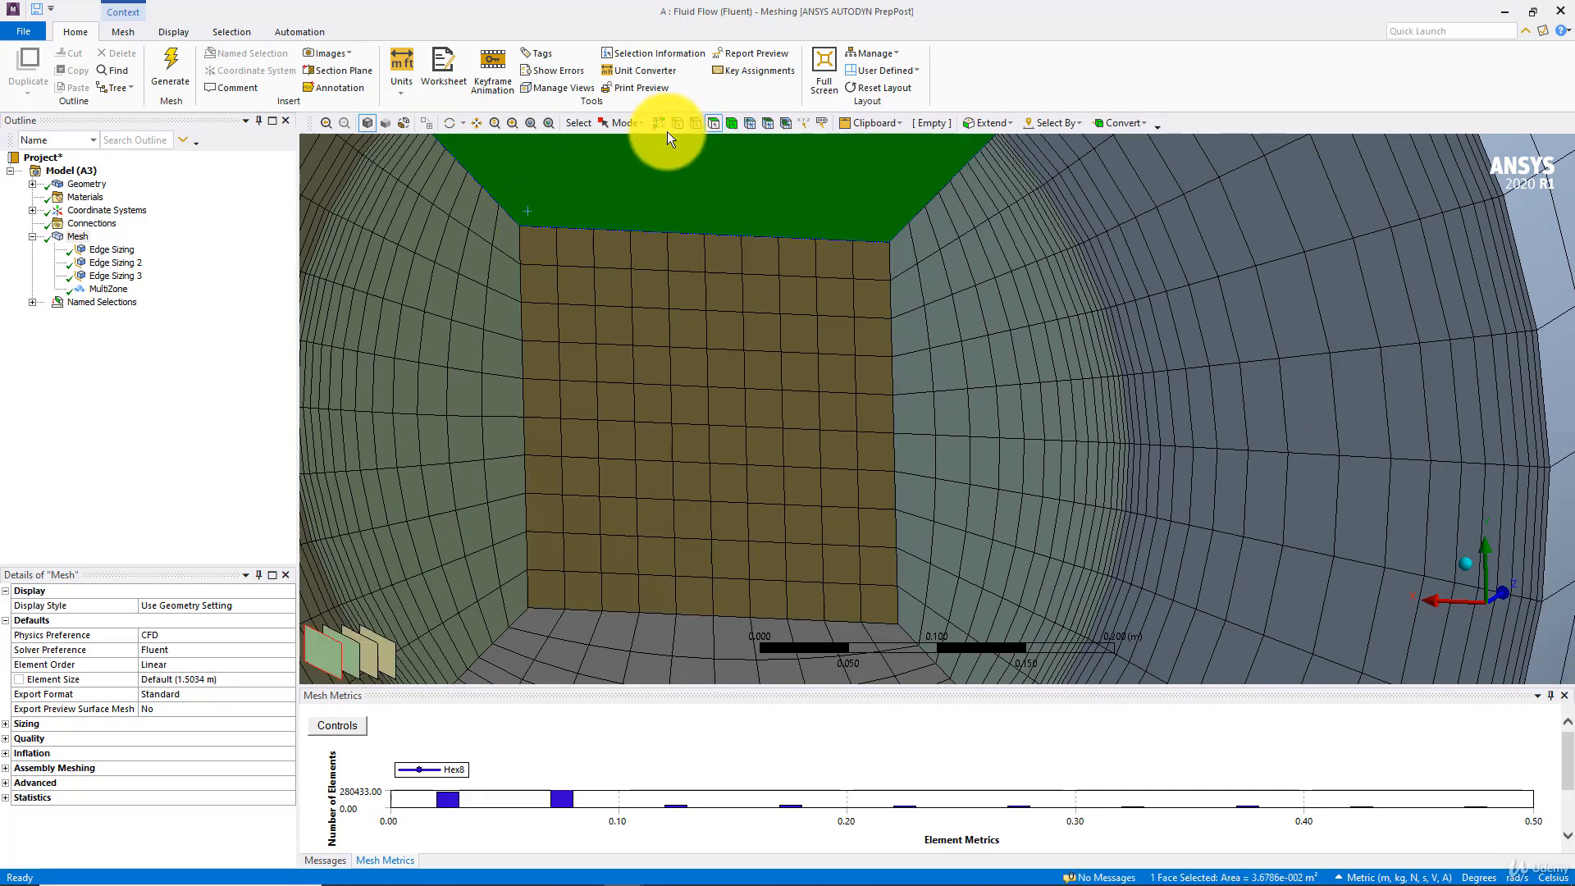
{"action": "left_click", "coordinate": [531, 243]}
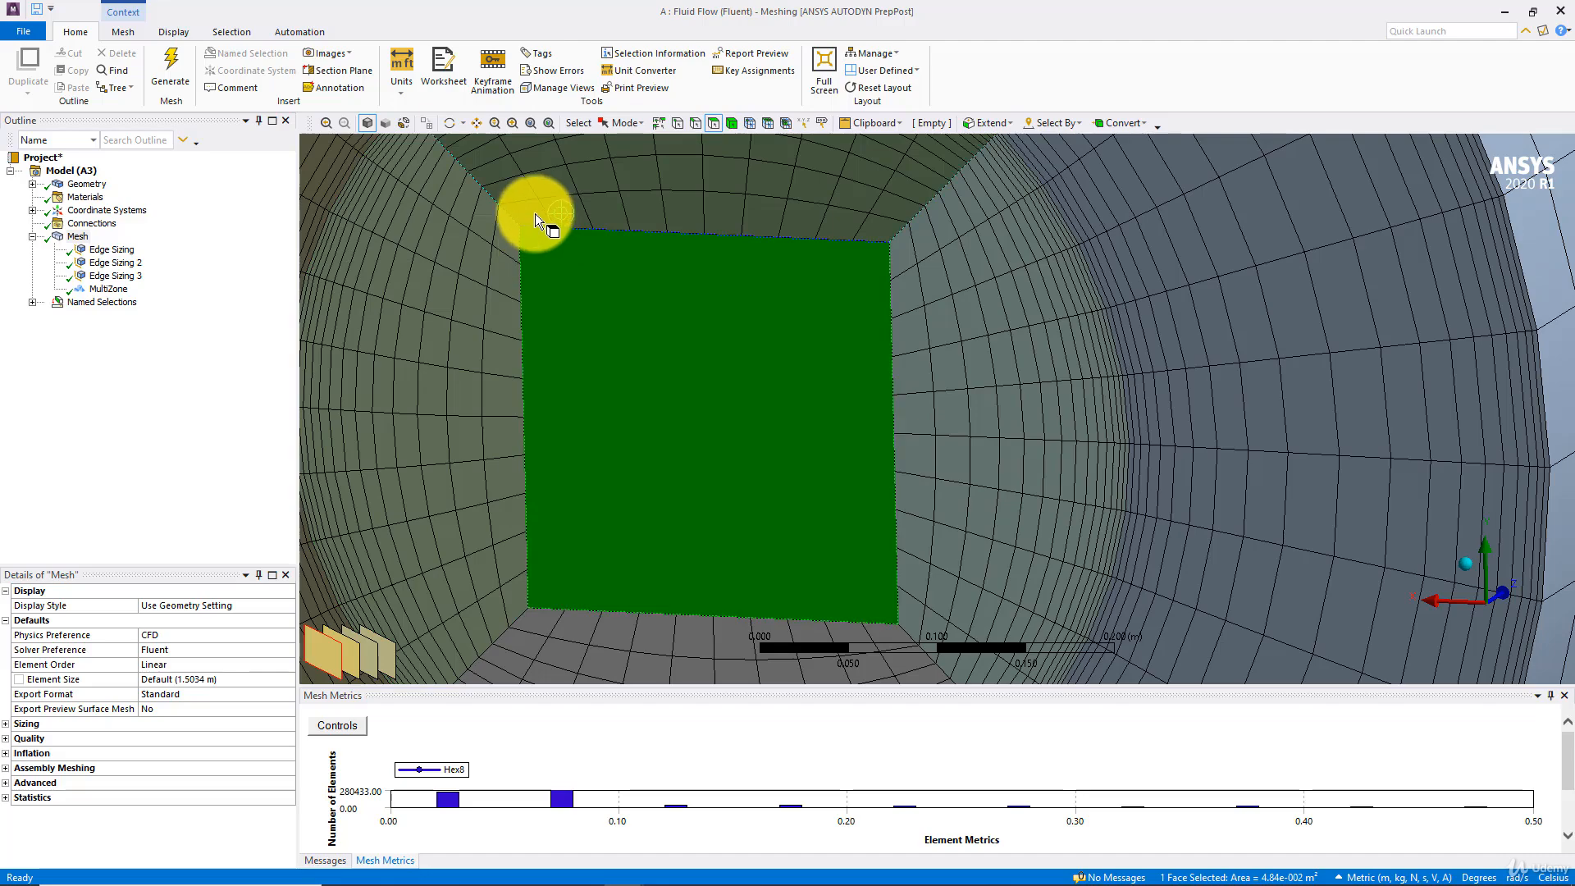
{"action": "left_click", "coordinate": [443, 278]}
{"action": "left_click", "coordinate": [77, 236]}
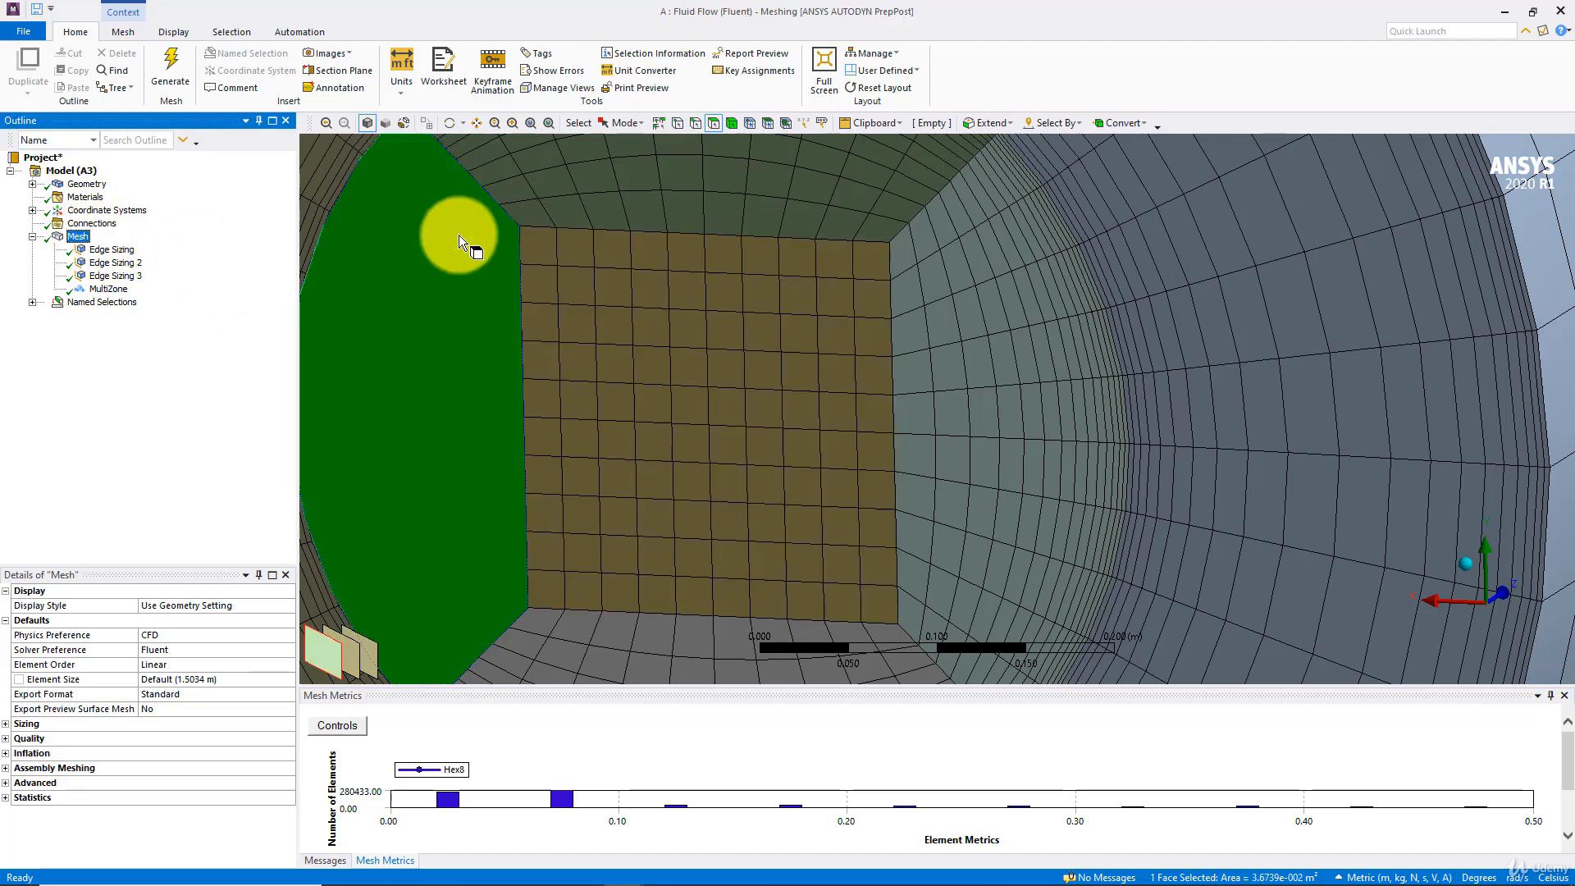
{"action": "left_click", "coordinate": [1031, 372]}
{"action": "scroll", "coordinate": [1324, 510], "scroll_direction": "down", "scroll_amount": 4}
{"action": "left_click", "coordinate": [1445, 579]}
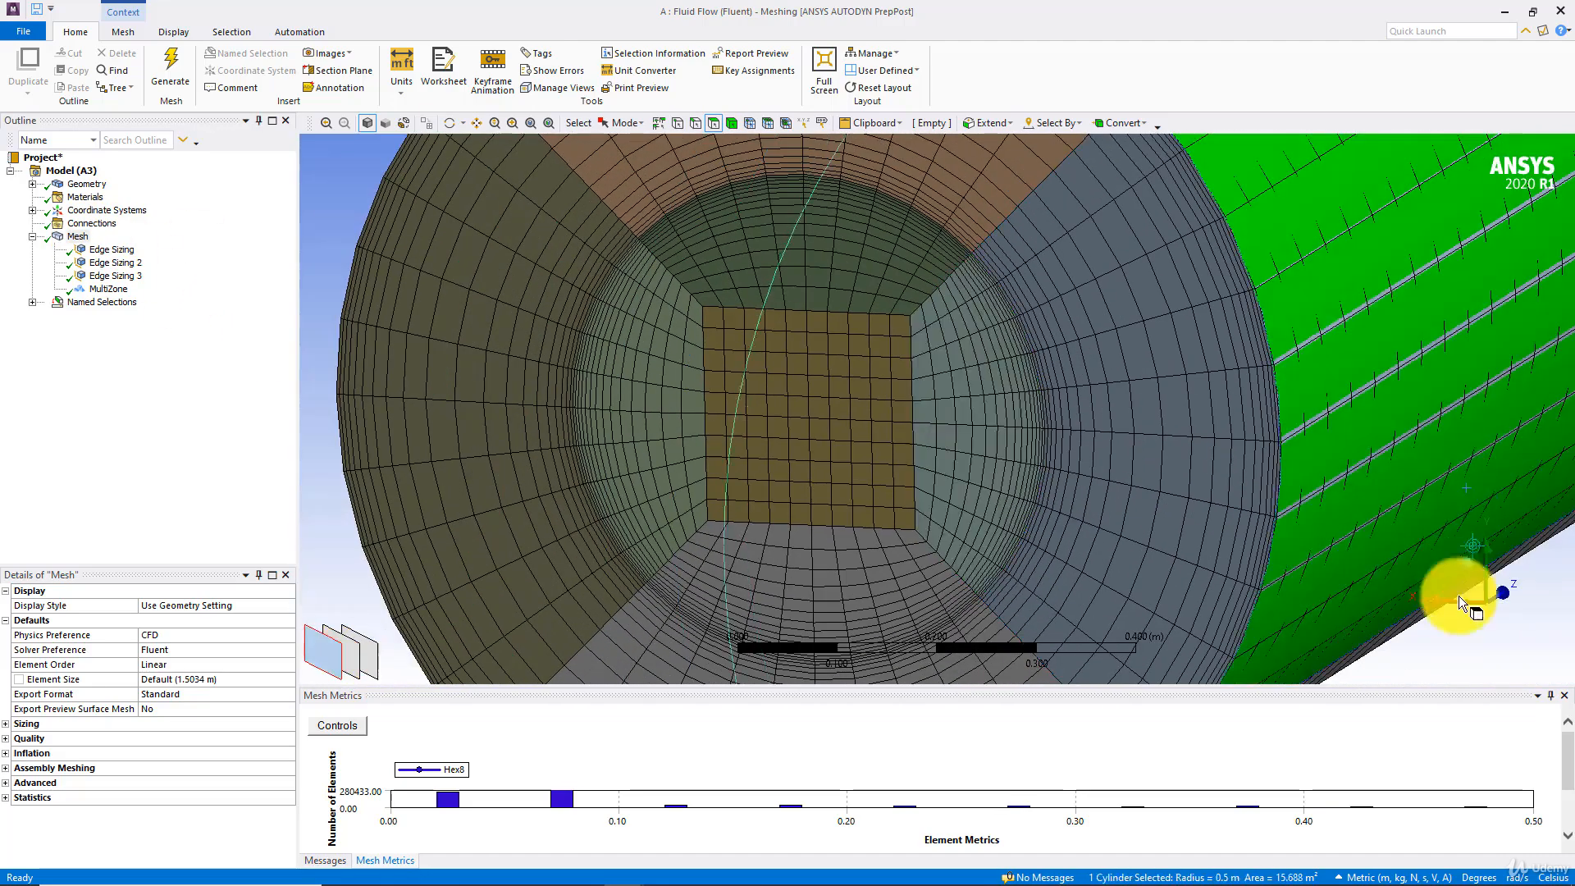
{"action": "left_click", "coordinate": [1510, 633]}
{"action": "scroll", "coordinate": [689, 320], "scroll_direction": "up", "scroll_amount": 4}
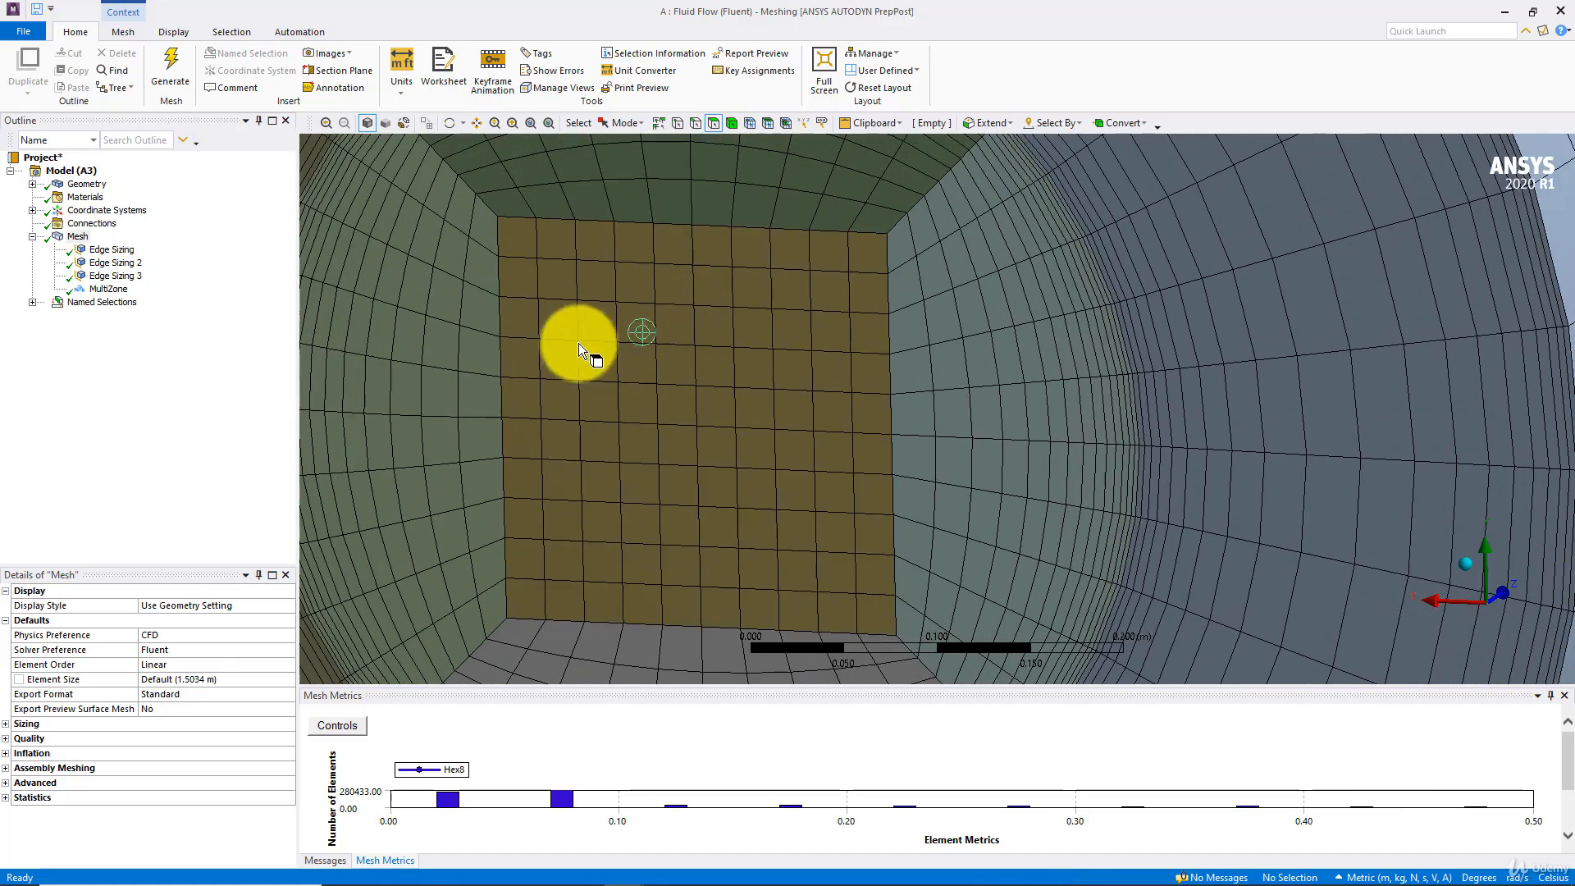